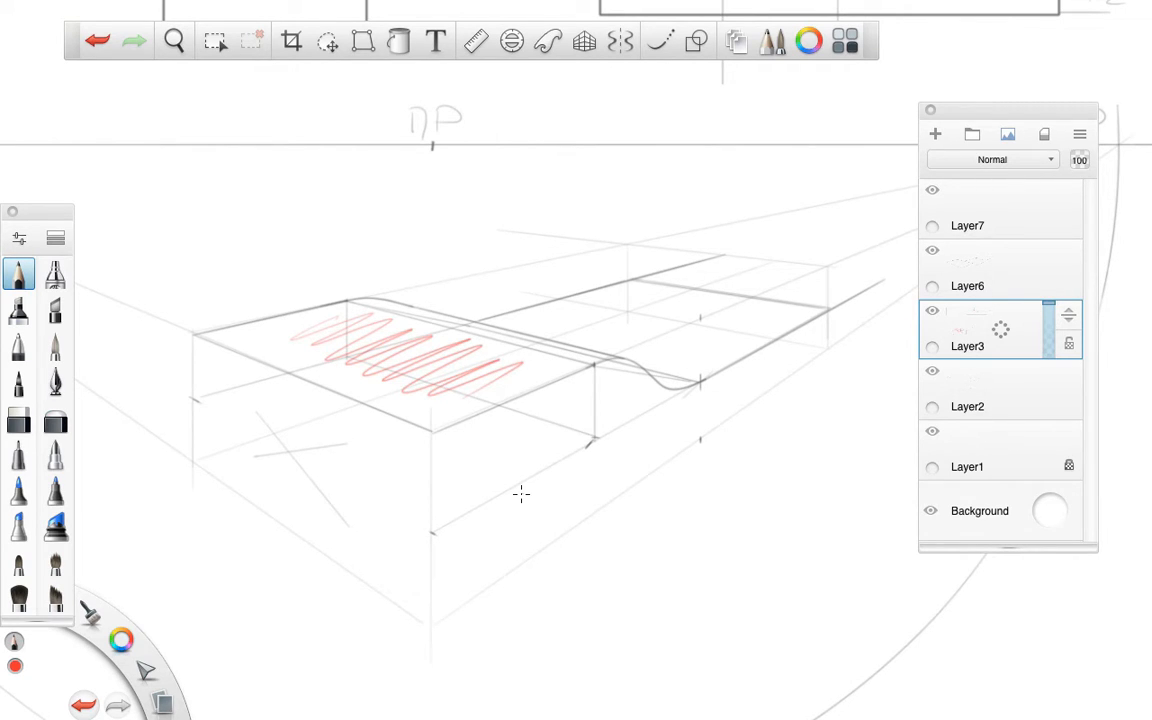
- Undo the red hatching on the perspective box and sketch a low open rectangle in red on the front view's bottom edge
key("super+z")
key("space")
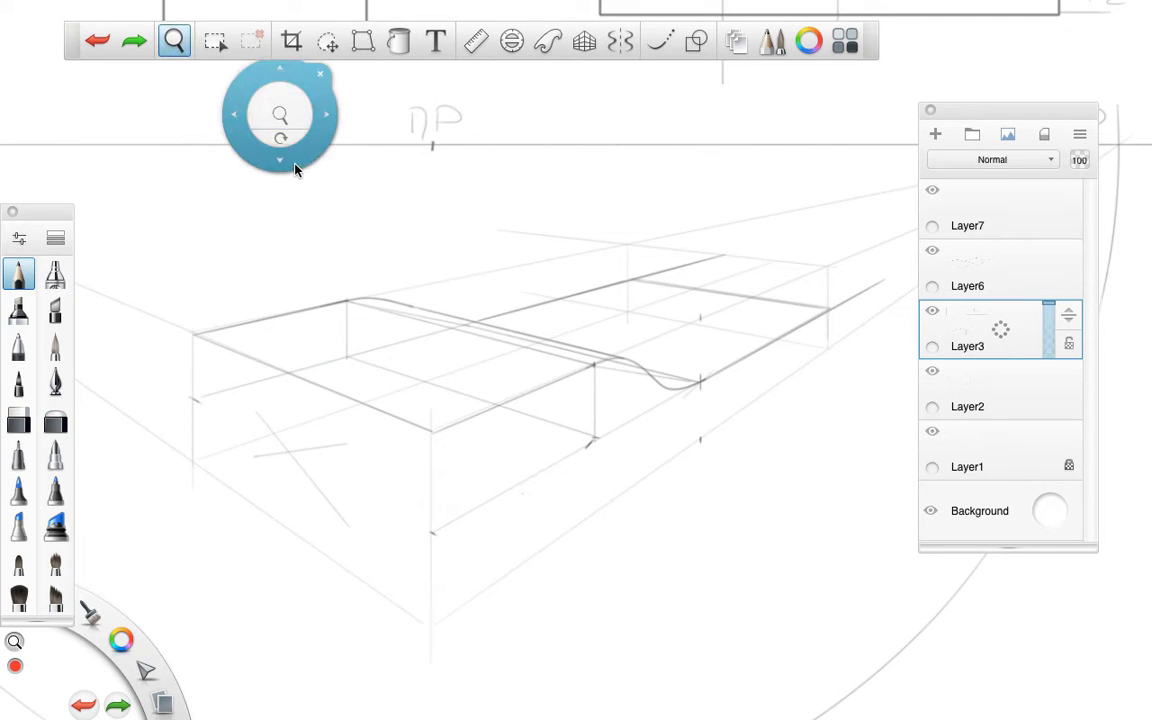
left_click_drag(296, 167, 571, 428)
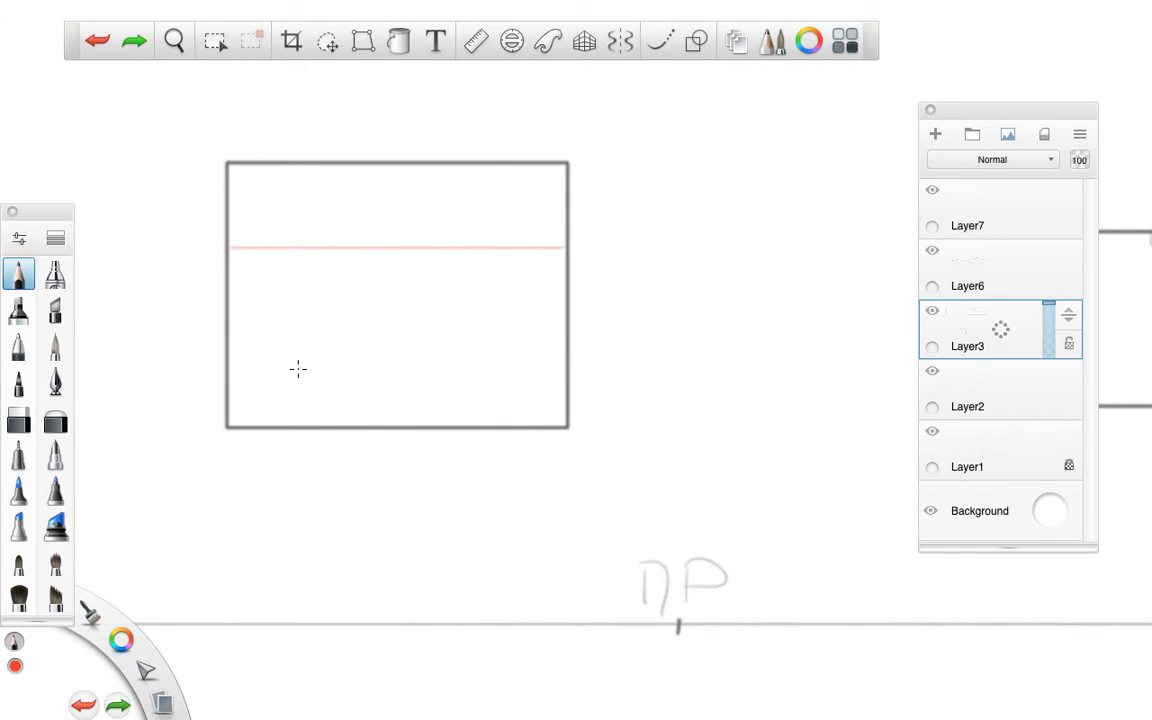
left_click_drag(304, 363, 304, 423)
left_click_drag(354, 359, 486, 362)
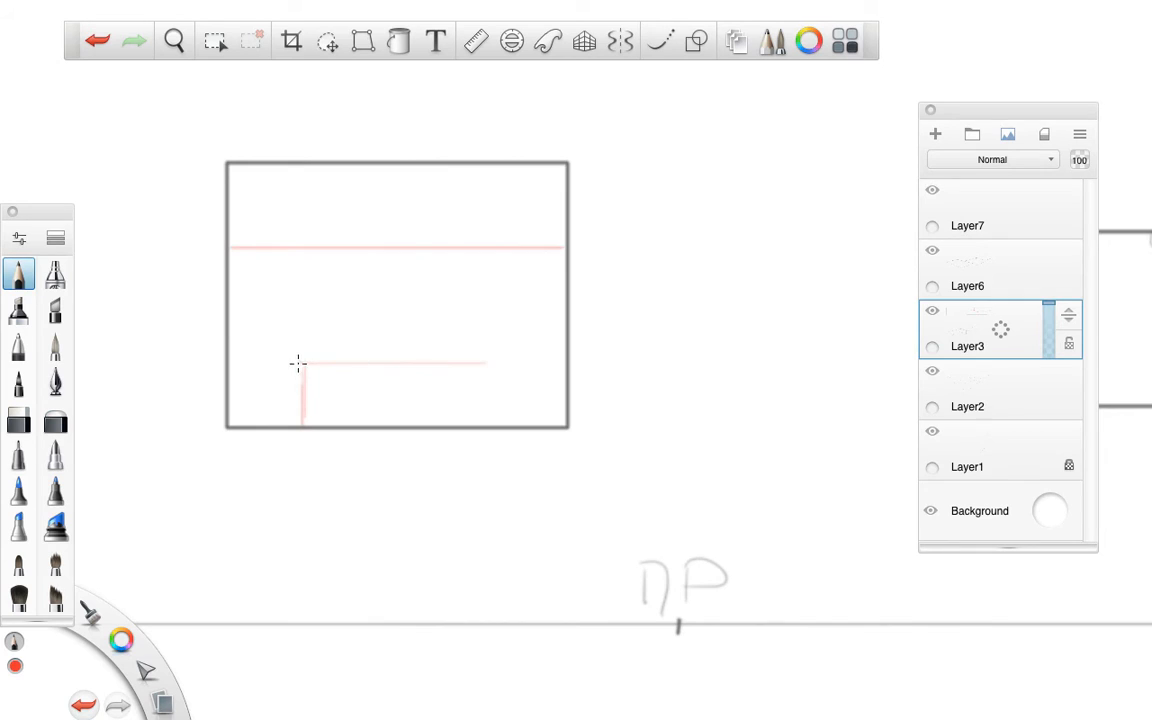
left_click_drag(497, 421, 497, 367)
- Try sketching a wide red arch across the top of the front view, and reinforce the low rectangle's lines
mouse_move(232, 247)
left_mouse_down()
mouse_move(419, 165)
mouse_move(561, 249)
left_mouse_up()
mouse_move(495, 208)
left_mouse_down()
mouse_move(236, 230)
mouse_move(274, 210)
left_mouse_up()
left_click_drag(566, 272, 355, 170)
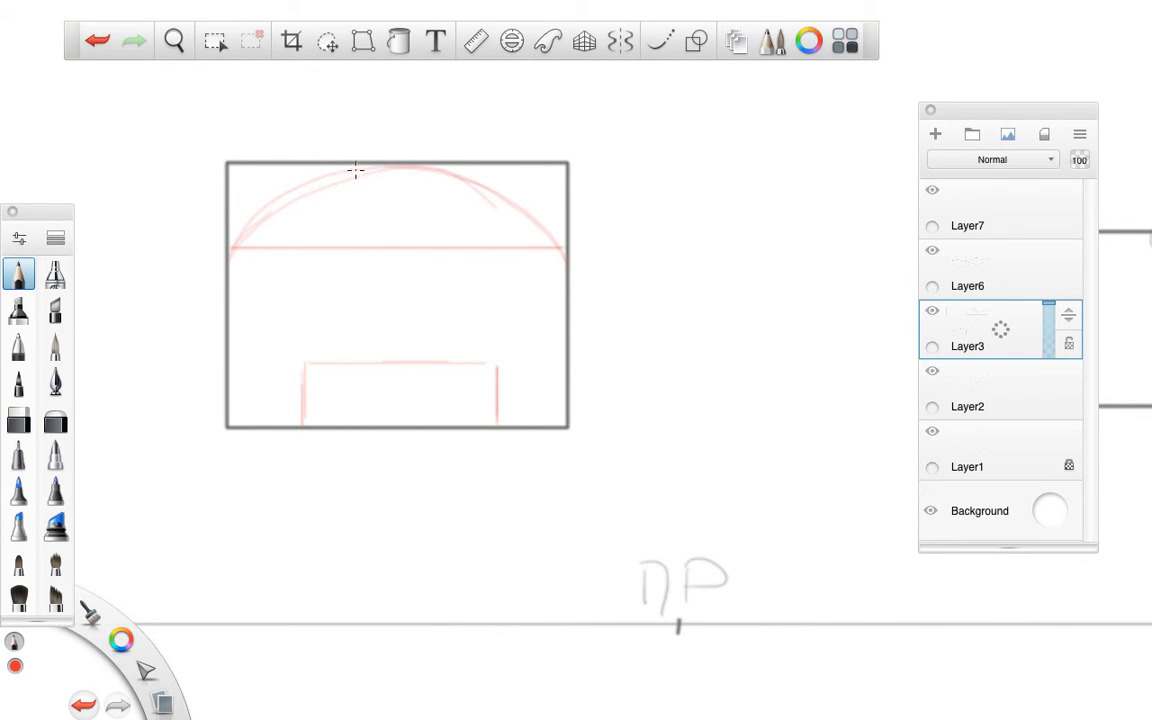
mouse_move(232, 252)
left_mouse_down()
mouse_move(252, 222)
mouse_move(559, 236)
left_mouse_up()
left_click_drag(491, 418, 489, 363)
left_click_drag(303, 366, 409, 362)
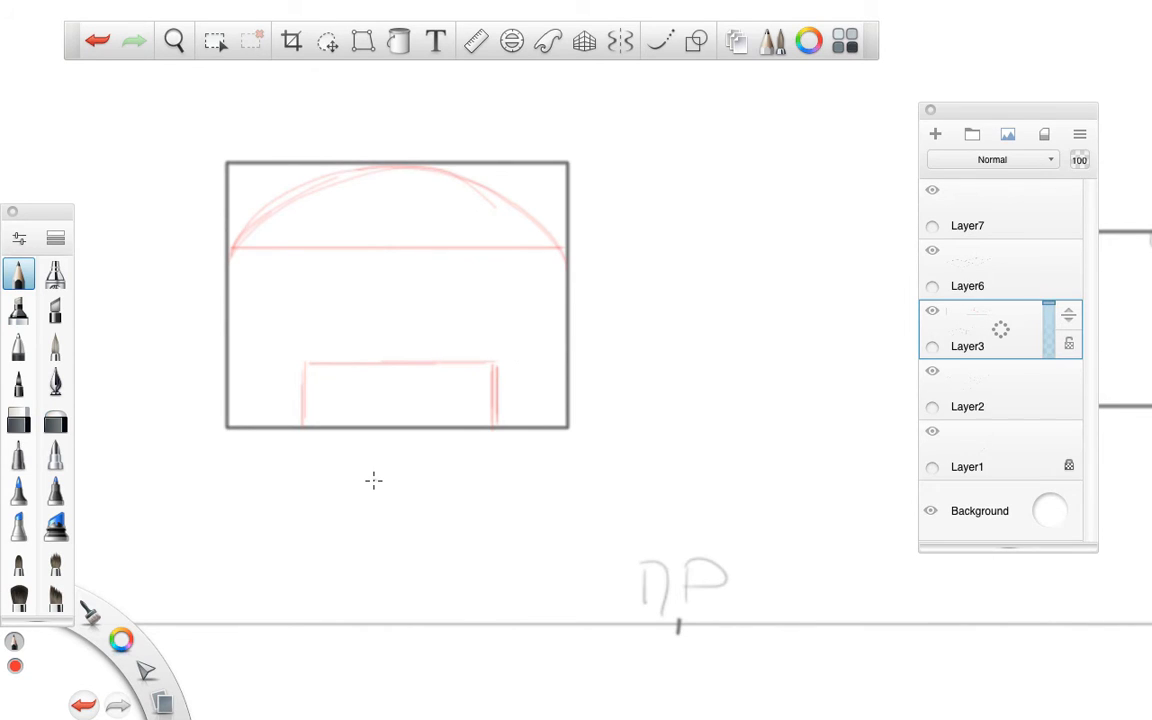
- Undo the arch strokes and the extra lines over the low rectangle
key("ctrl+z")
key("ctrl+z")
key("ctrl+z")
key("ctrl+z")
key("ctrl+z")
key("ctrl+z")
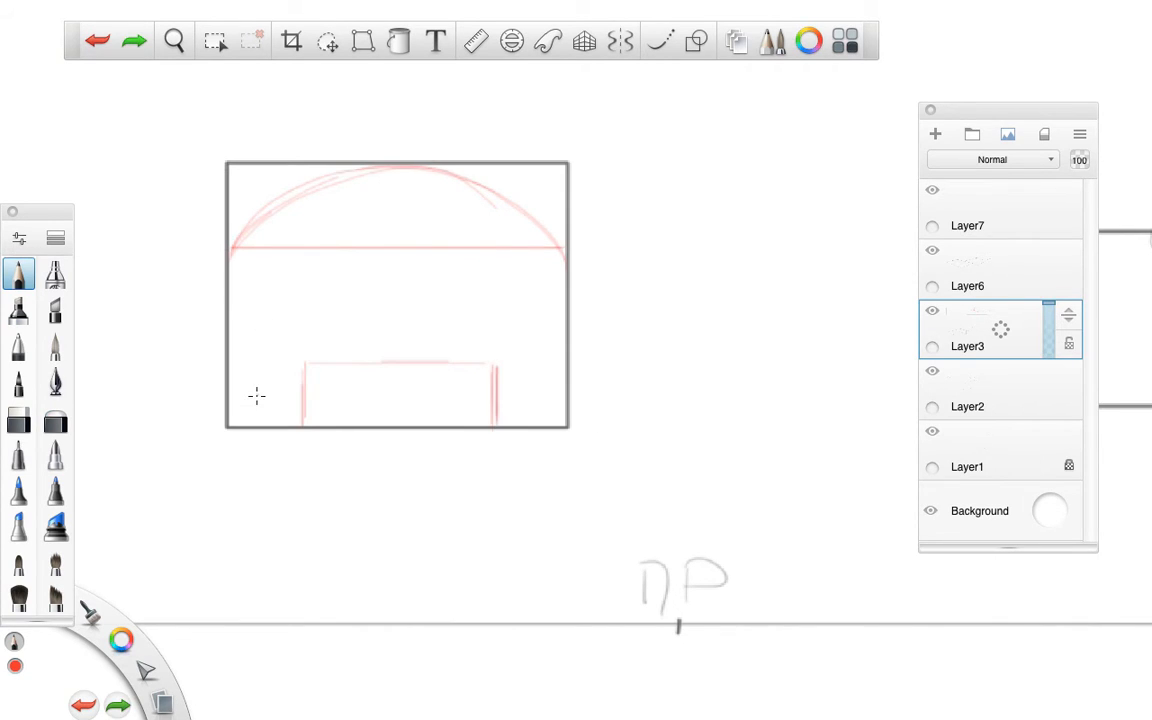
key("ctrl+z")
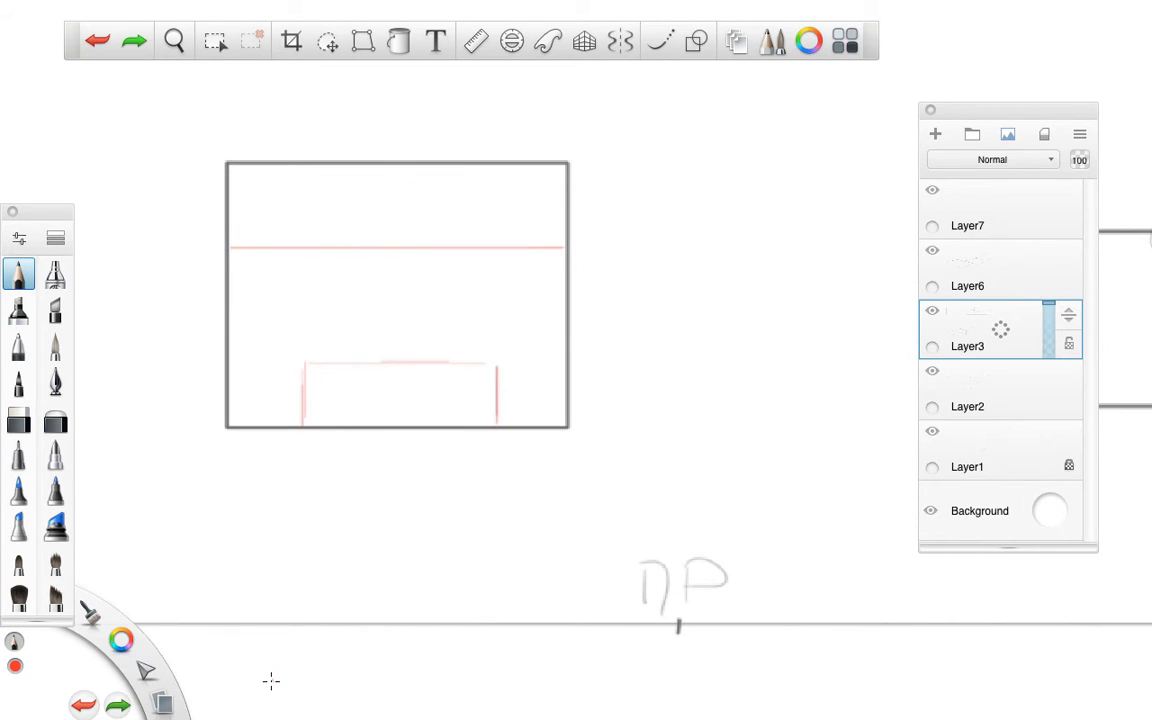
- Try sketching freehand rounded corners at both upper corners of the front view, then undo them
mouse_move(229, 250)
left_mouse_down()
mouse_move(283, 170)
mouse_move(305, 166)
left_mouse_up()
left_click_drag(248, 205, 285, 170)
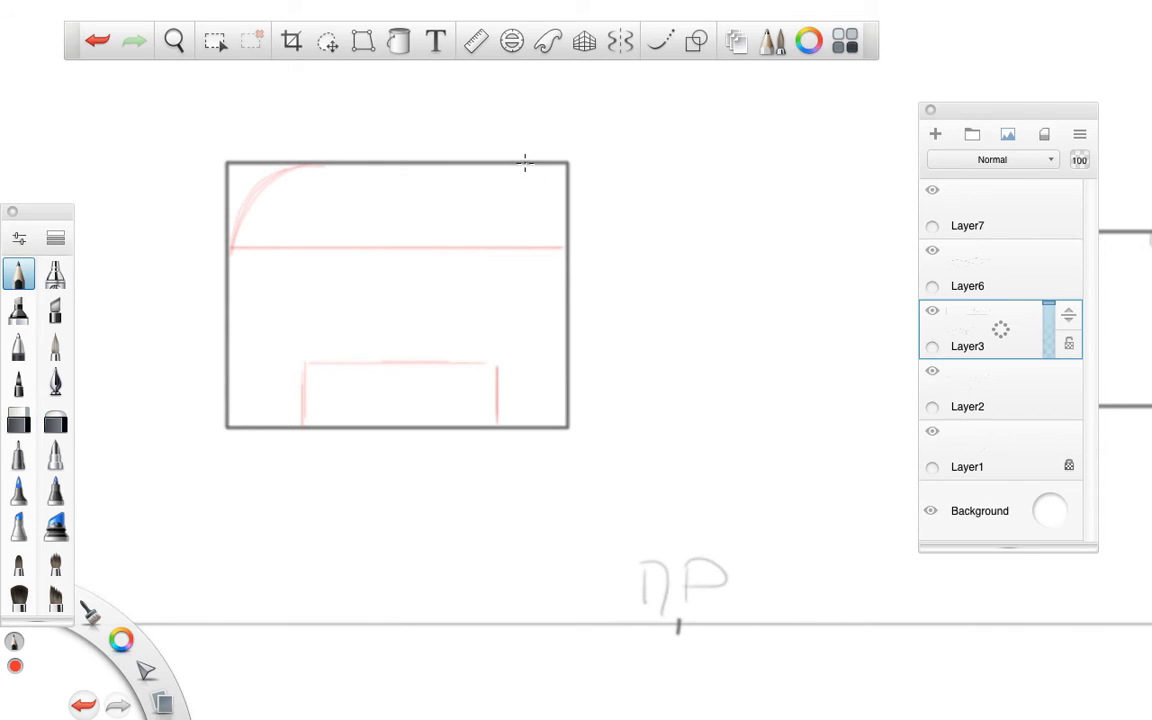
left_click_drag(565, 248, 515, 160)
mouse_move(564, 229)
left_mouse_down()
mouse_move(512, 164)
mouse_move(565, 232)
mouse_move(490, 163)
left_mouse_up()
mouse_move(352, 712)
key("super+z")
key("super+z")
- Draw a smooth red curve rounding the front view's upper-left corner with Steady Stroke at 29, and erase the low rectangle's right side
left_click(668, 42)
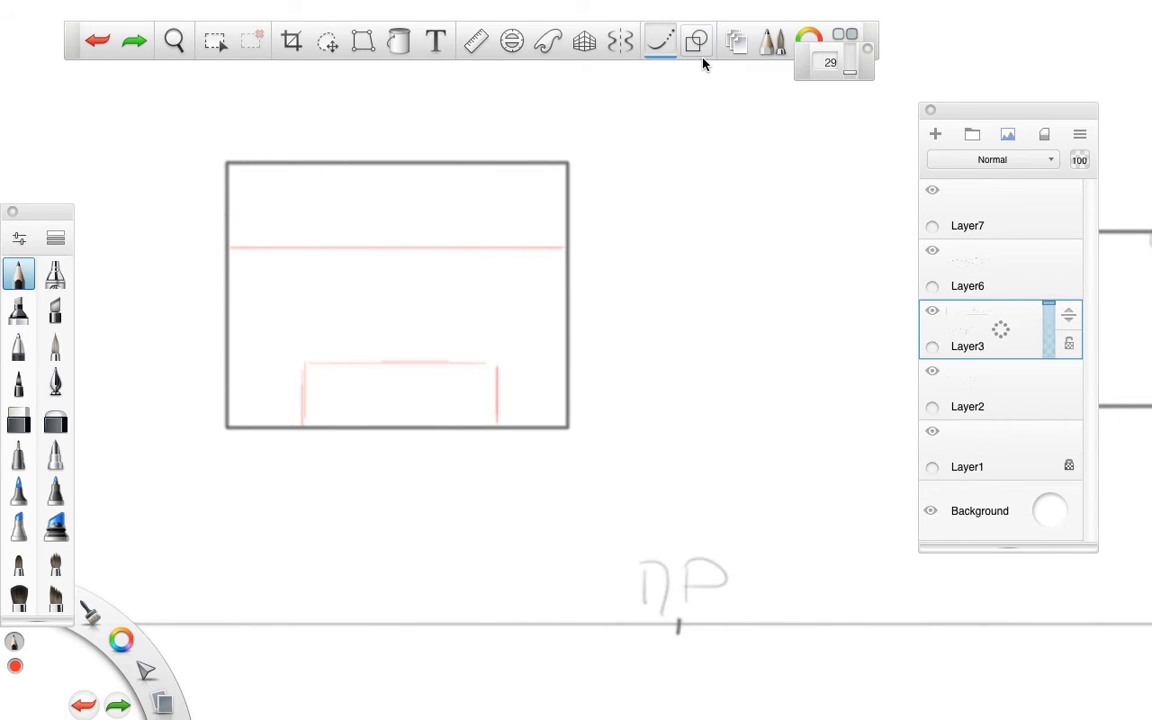
mouse_move(225, 277)
left_mouse_down()
mouse_move(234, 210)
mouse_move(301, 152)
left_mouse_up()
key("super+z")
mouse_move(228, 279)
left_mouse_down()
mouse_move(238, 189)
mouse_move(267, 163)
mouse_move(323, 163)
left_mouse_up()
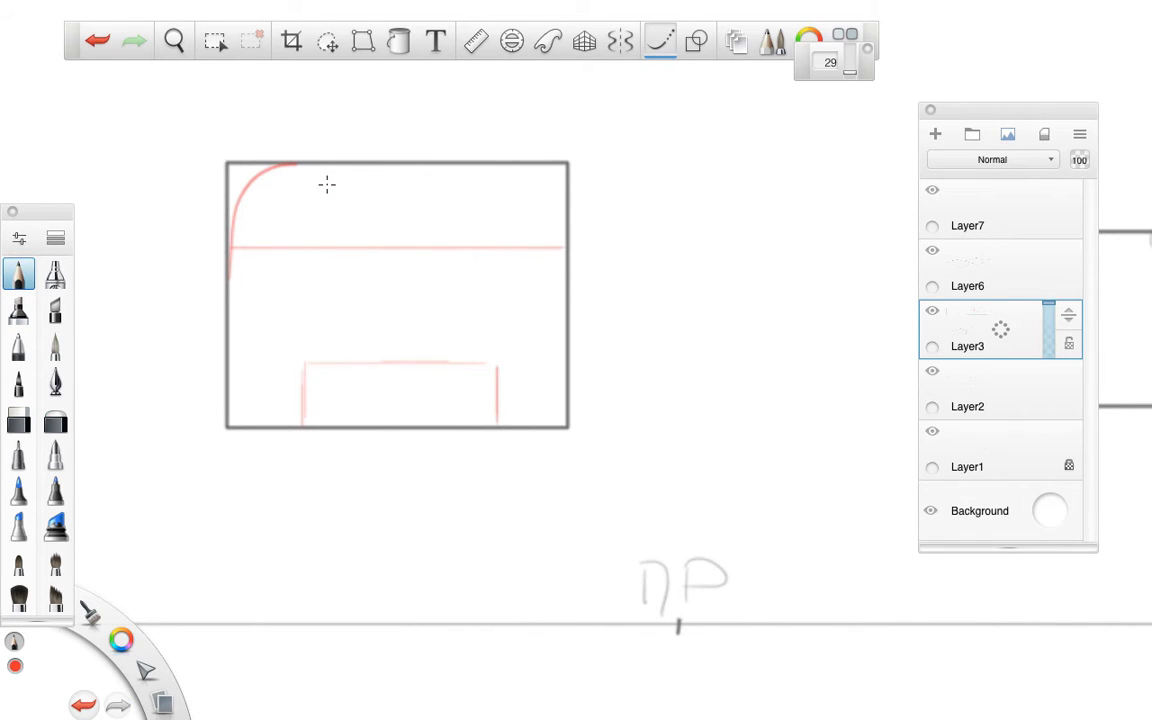
key("e")
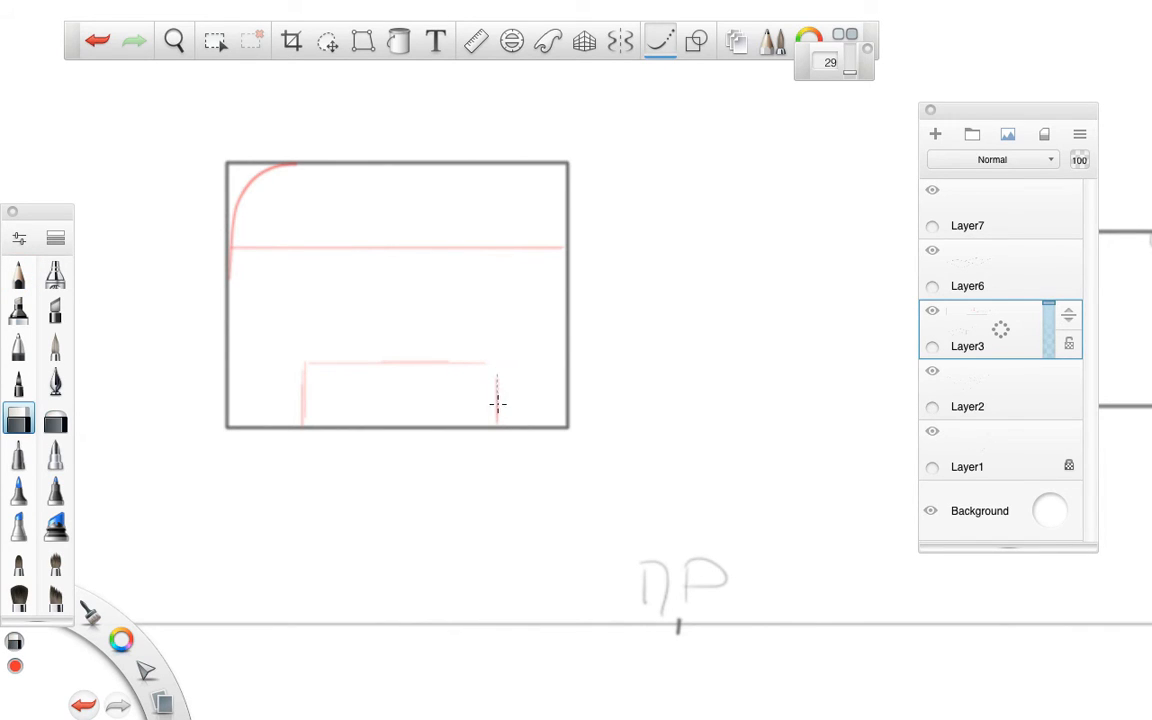
left_click_drag(498, 404, 496, 437)
- Draw both diagonals of the front-view rectangle in blue along the ruler, from corner to corner
left_click(476, 40)
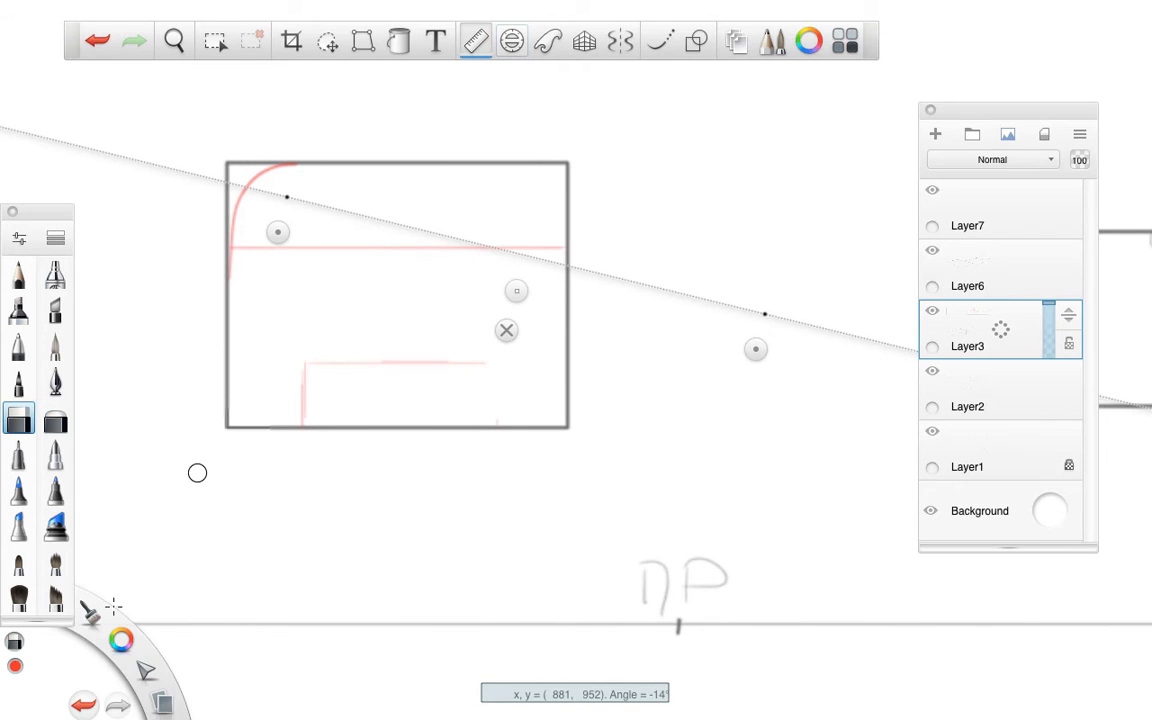
left_click_drag(120, 640, 96, 661)
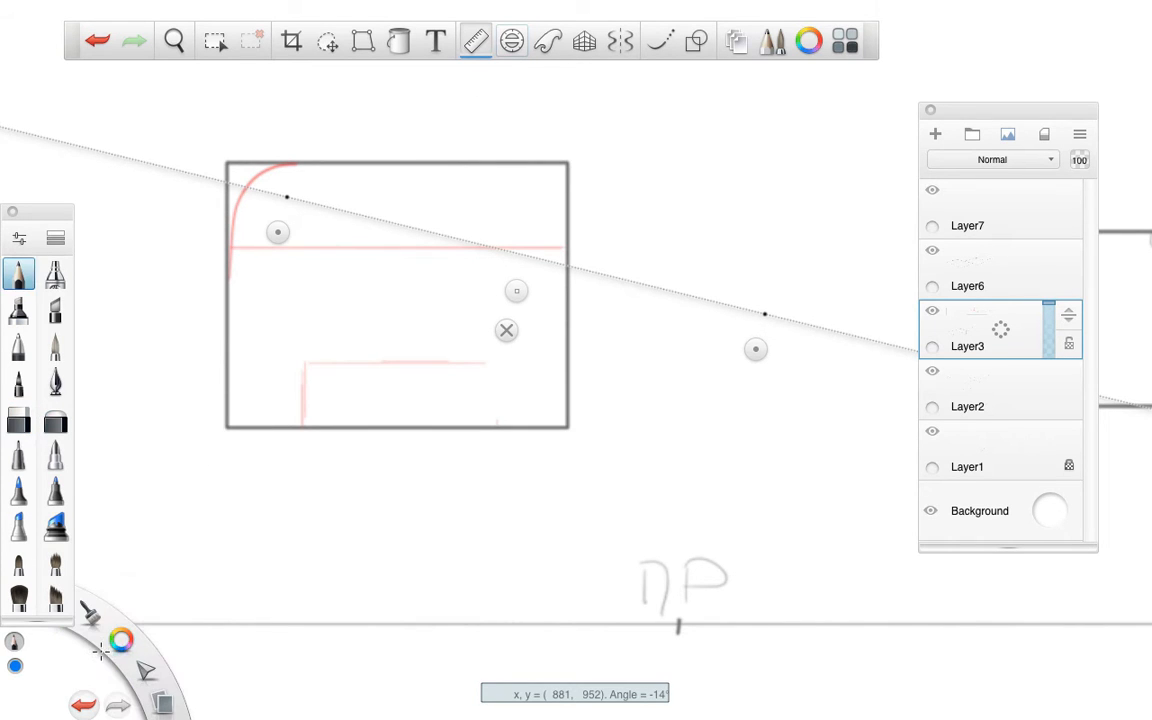
left_click_drag(277, 231, 226, 457)
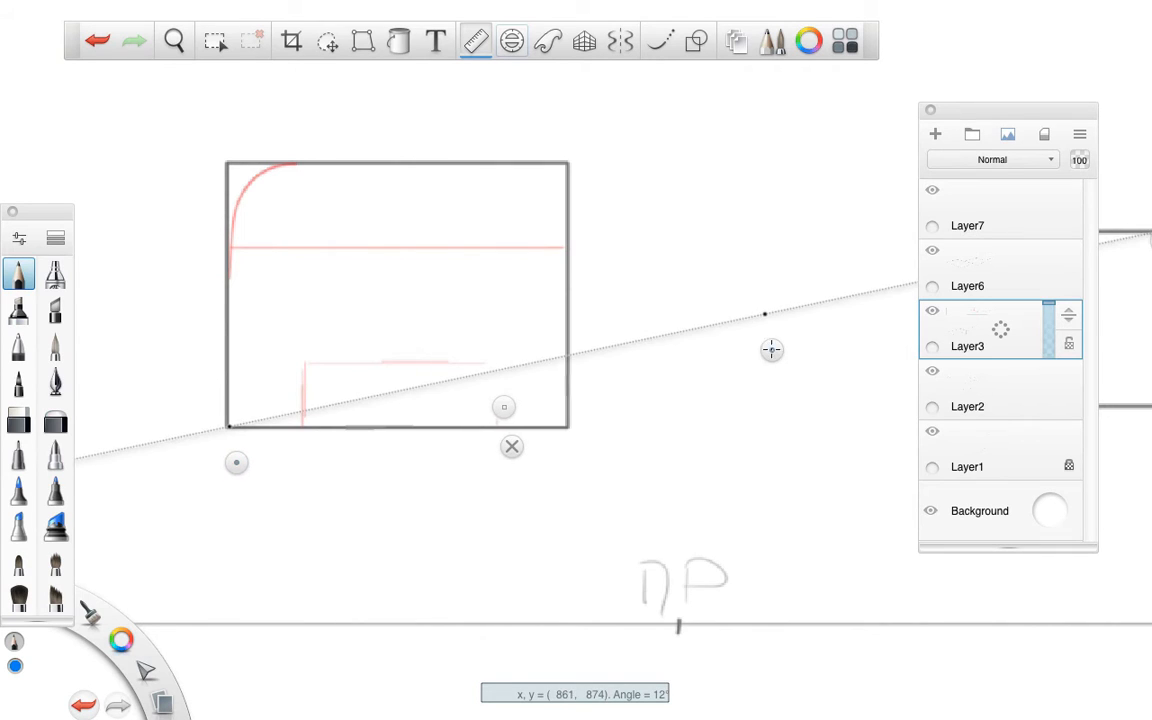
left_click_drag(769, 347, 573, 203)
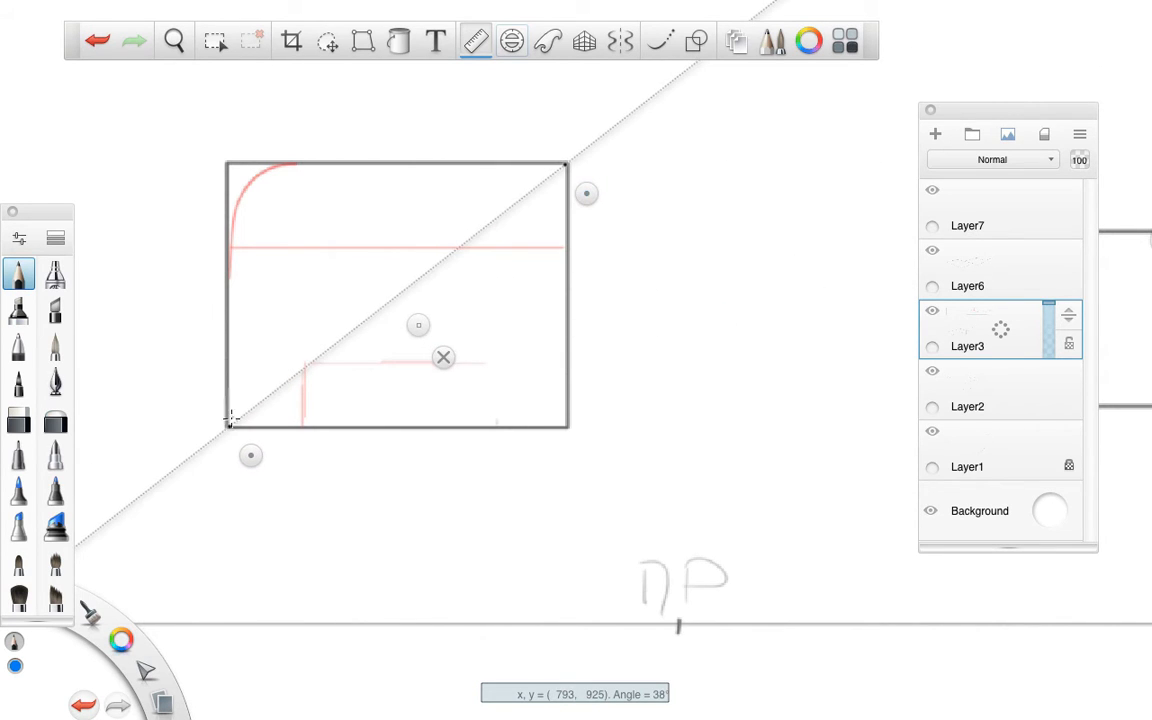
mouse_move(231, 414)
left_mouse_down()
mouse_move(555, 165)
mouse_move(597, 249)
mouse_move(558, 452)
mouse_move(590, 457)
left_mouse_up()
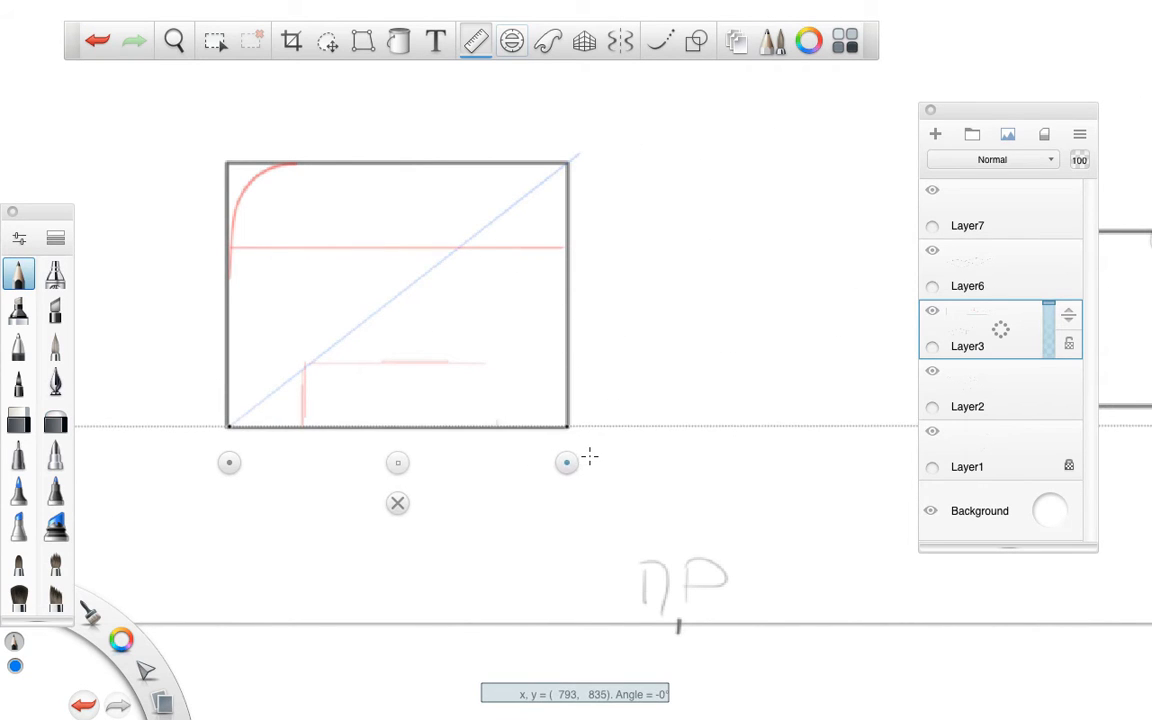
mouse_move(232, 462)
left_mouse_down()
mouse_move(229, 187)
mouse_move(214, 194)
mouse_move(327, 239)
mouse_move(631, 489)
left_mouse_up()
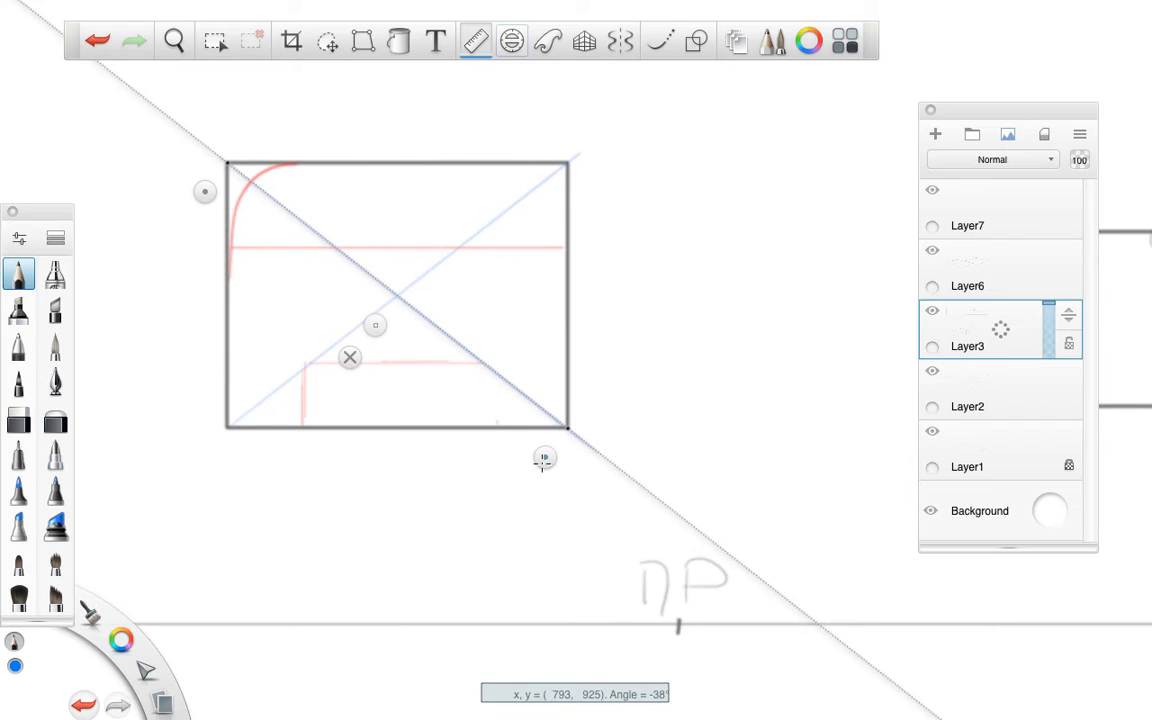
- Mark the rounded corner's end on the top edge with a short blue vertical tick, using the ruler at 90°
left_click_drag(543, 460, 265, 540)
left_click_drag(186, 167, 263, 162)
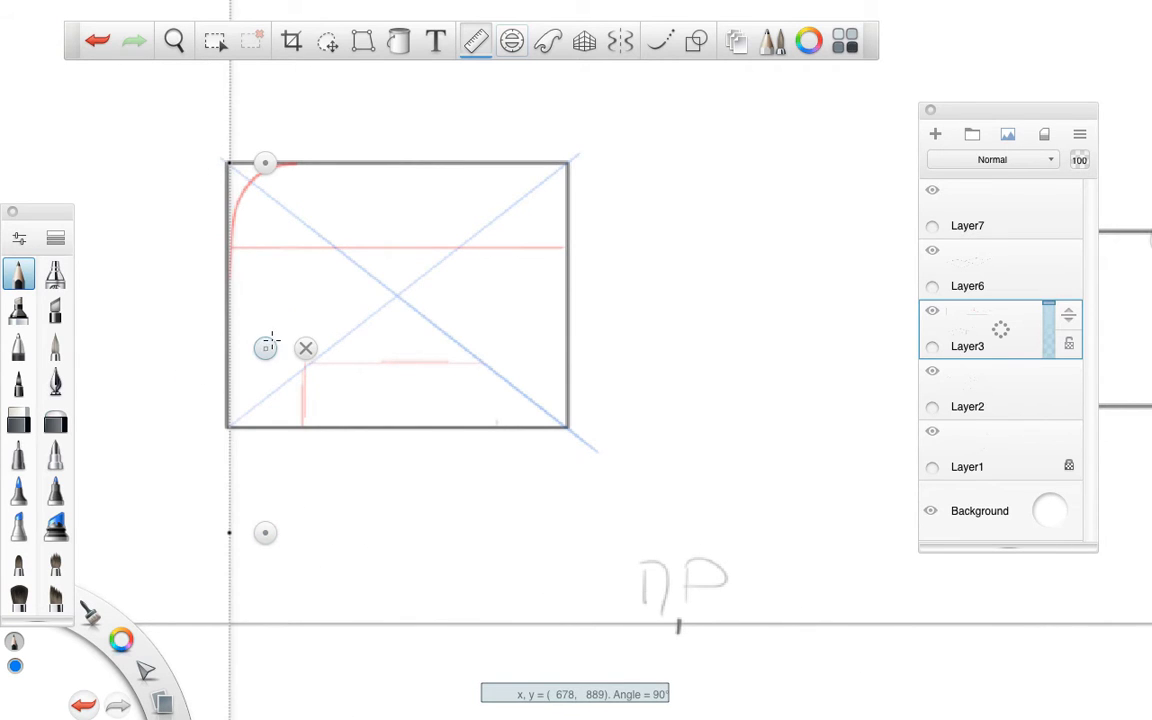
left_click_drag(271, 340, 336, 301)
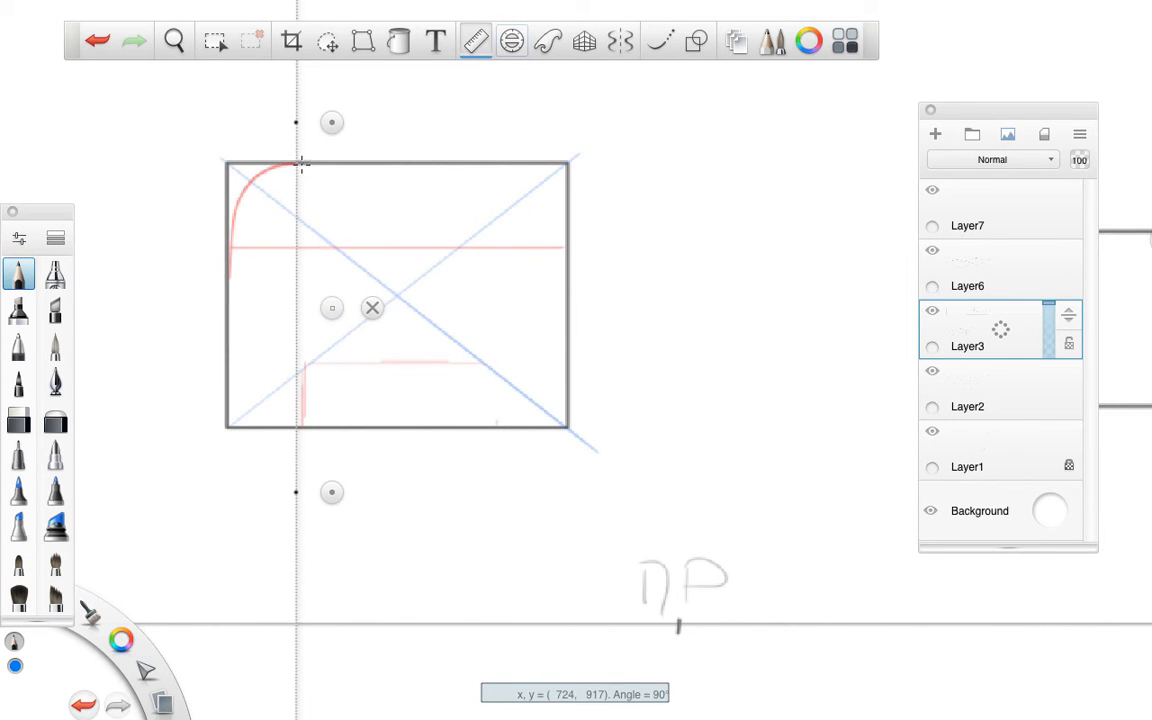
left_click_drag(297, 155, 297, 200)
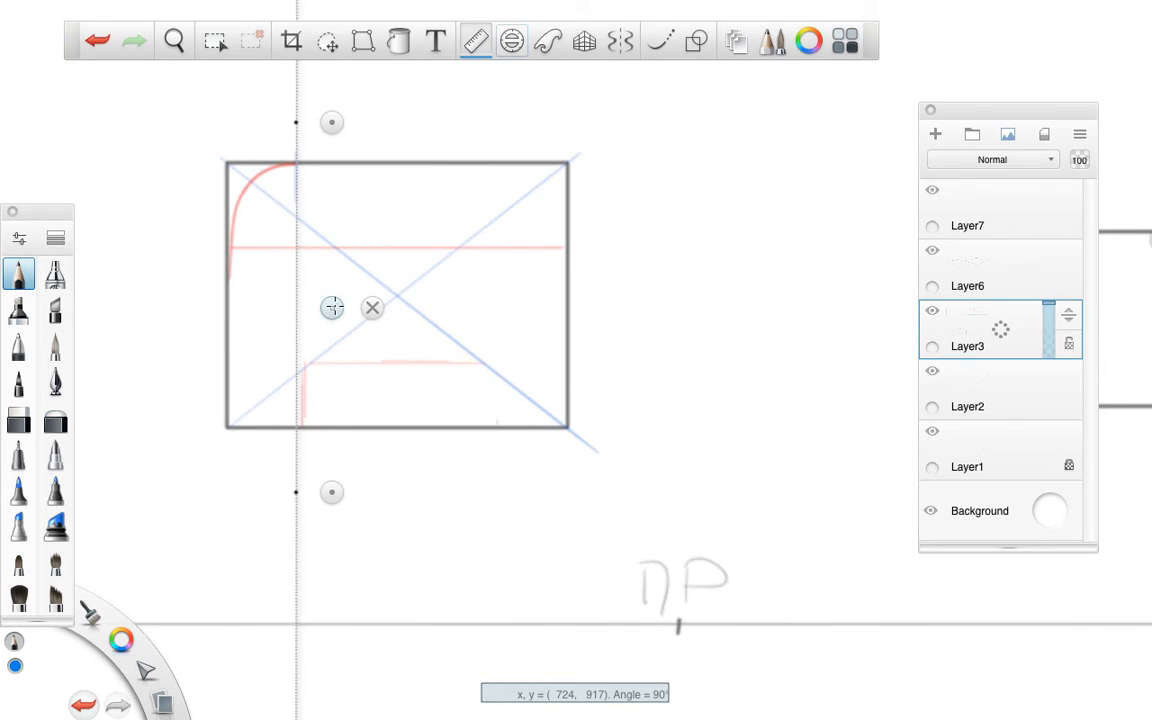
- Draw a blue vertical centre line through the diagonals' crossing, and redraw the low rectangle's right side in red where its top meets the diagonal
left_click_drag(331, 308, 435, 298)
left_click_drag(401, 160, 400, 525)
left_click_drag(433, 298, 515, 343)
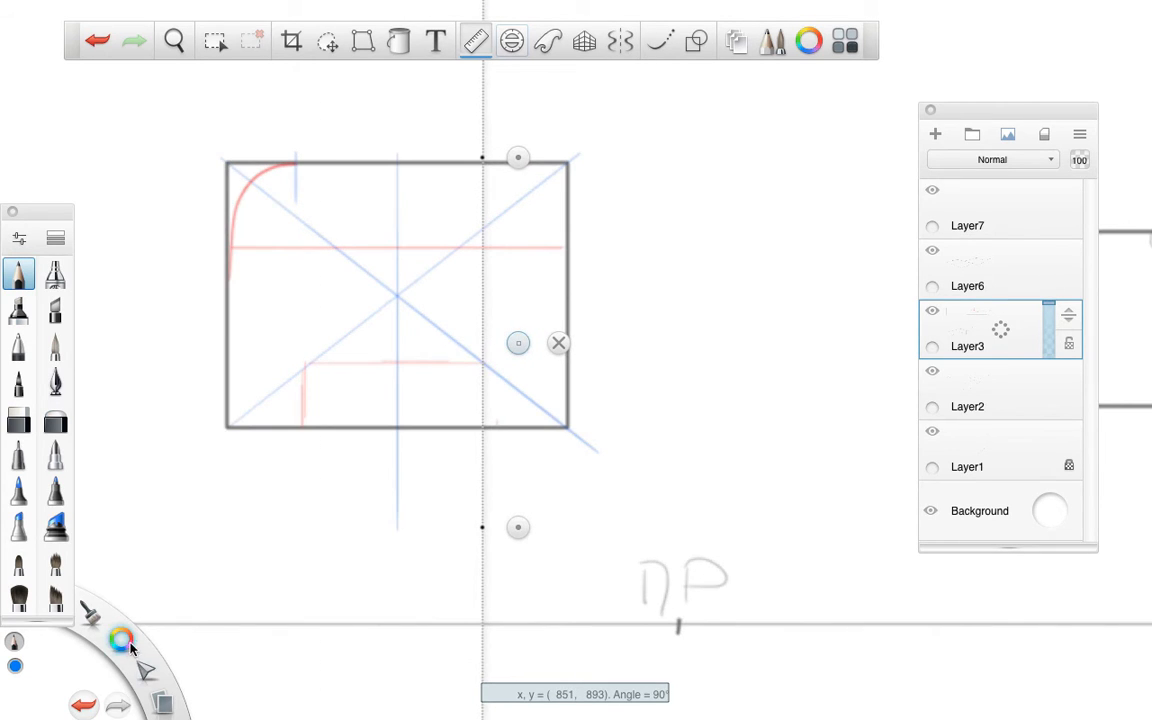
left_click_drag(120, 640, 95, 612)
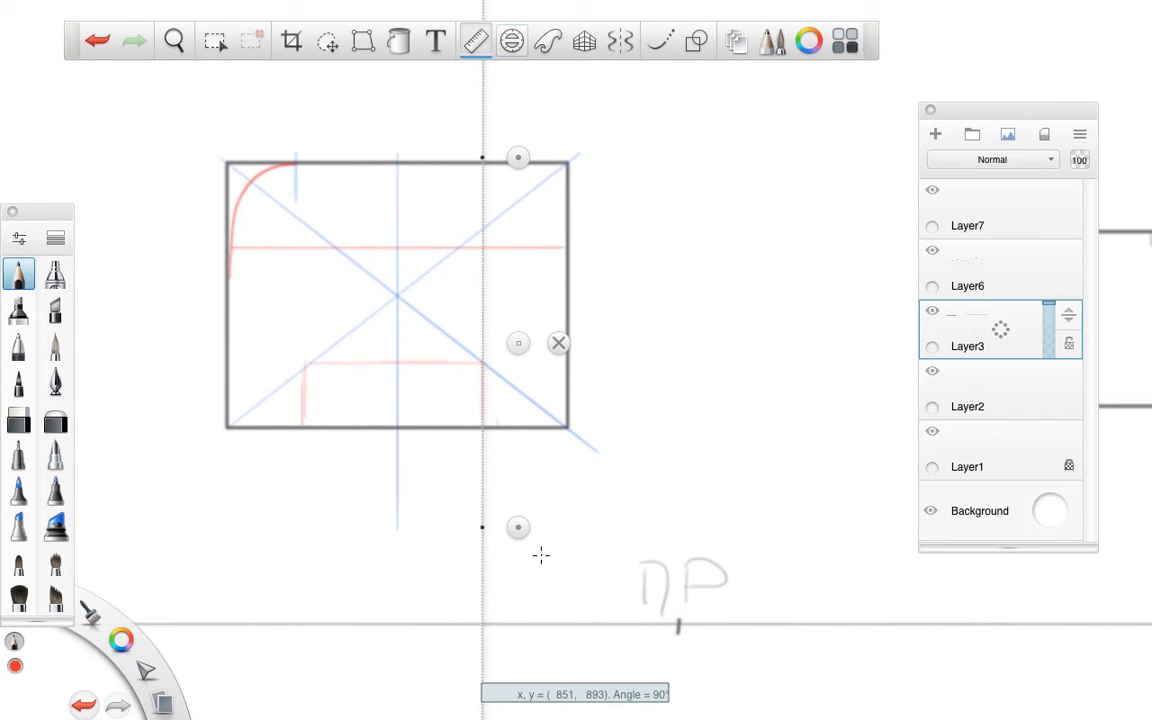
- Mirror the curve's top end onto the top edge's right side with red ruler marks, using lines from the lower corners crossing on the centre line
left_click_drag(534, 160, 342, 152)
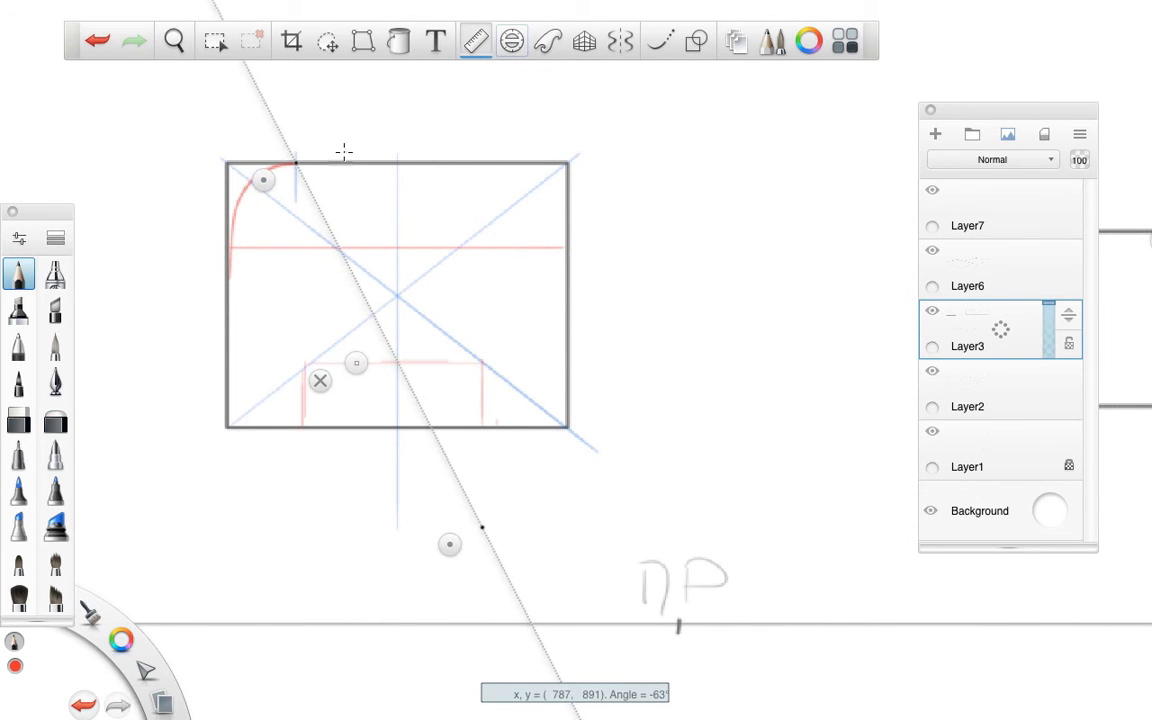
left_click_drag(450, 542, 540, 449)
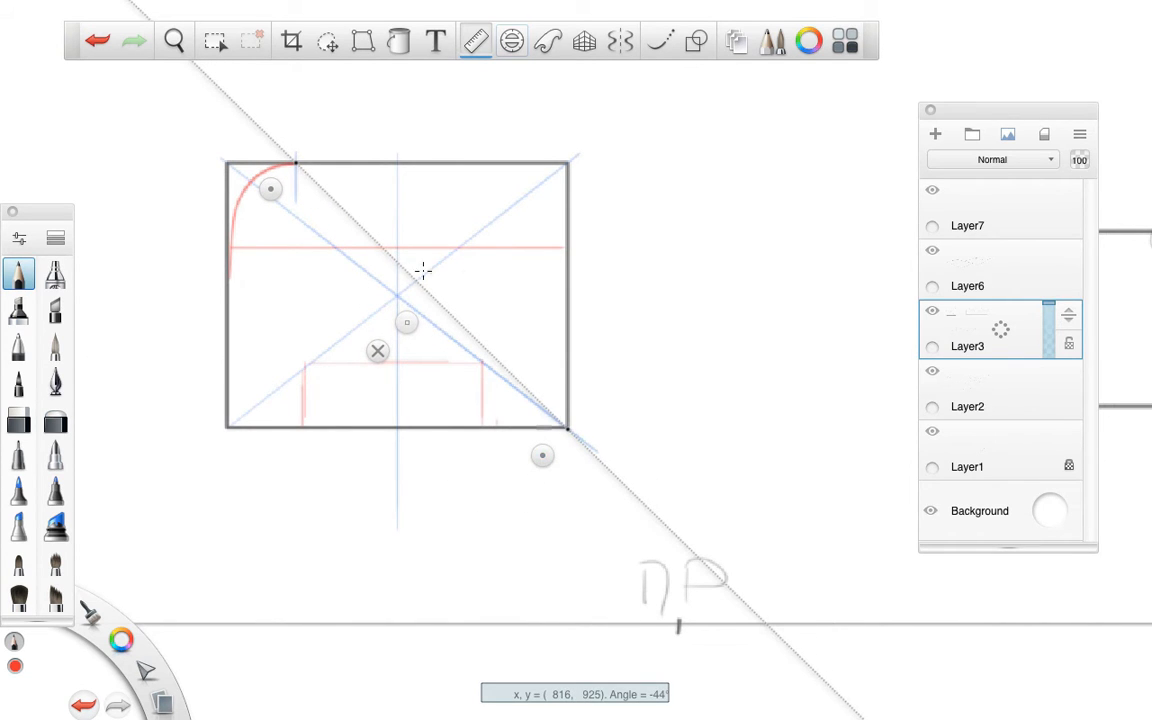
left_click_drag(393, 257, 444, 336)
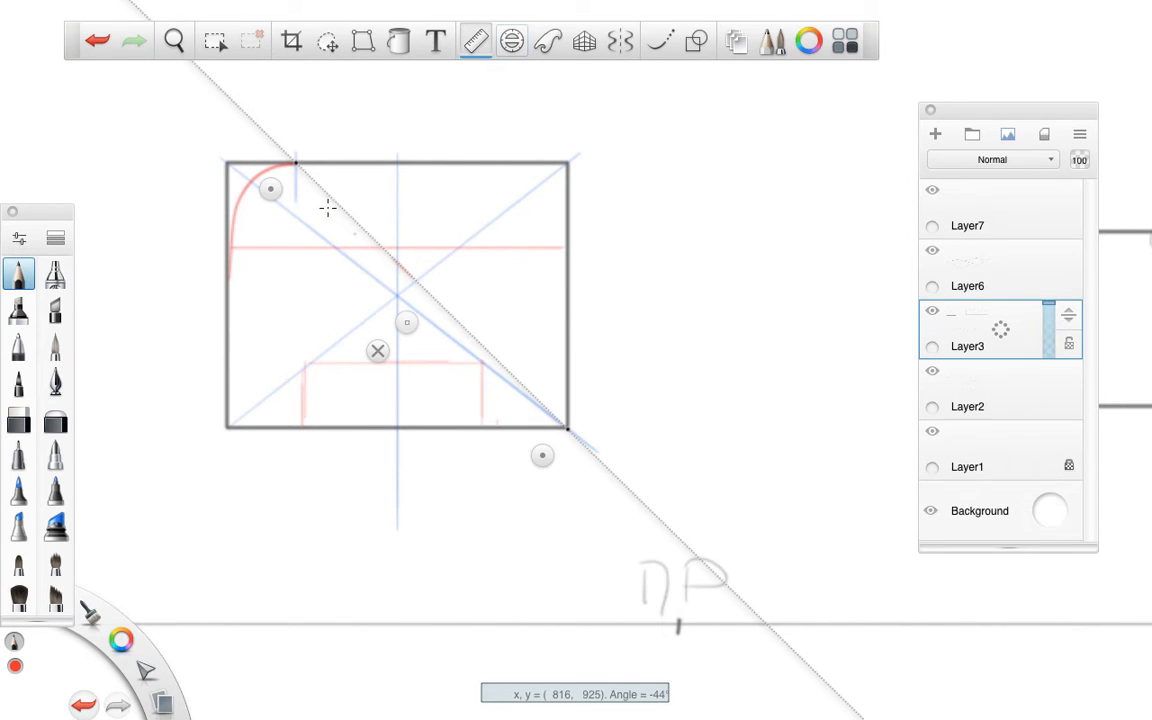
left_click_drag(271, 188, 212, 447)
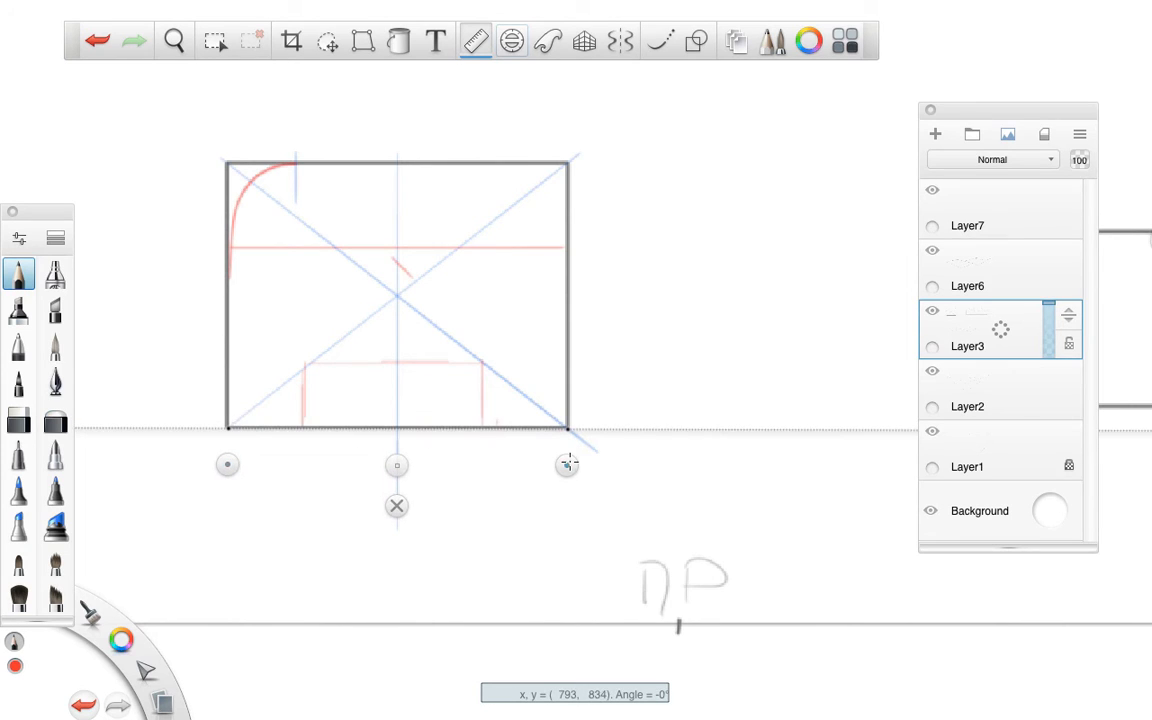
left_click_drag(566, 464, 397, 297)
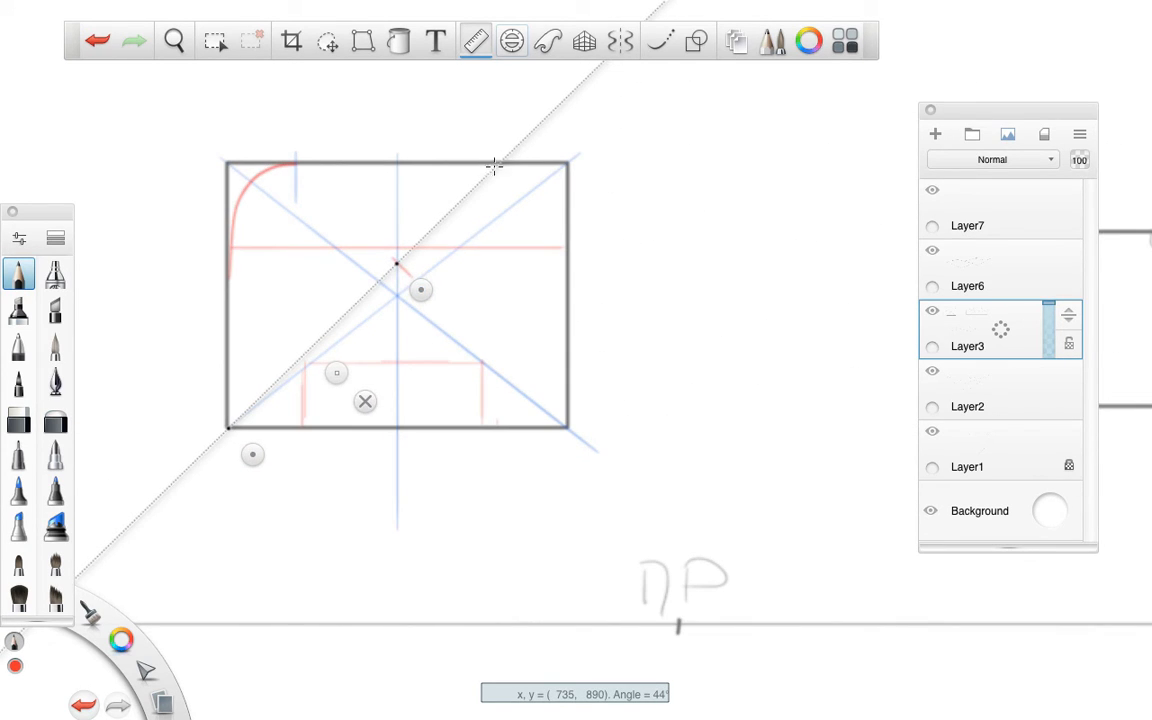
left_click_drag(505, 158, 494, 169)
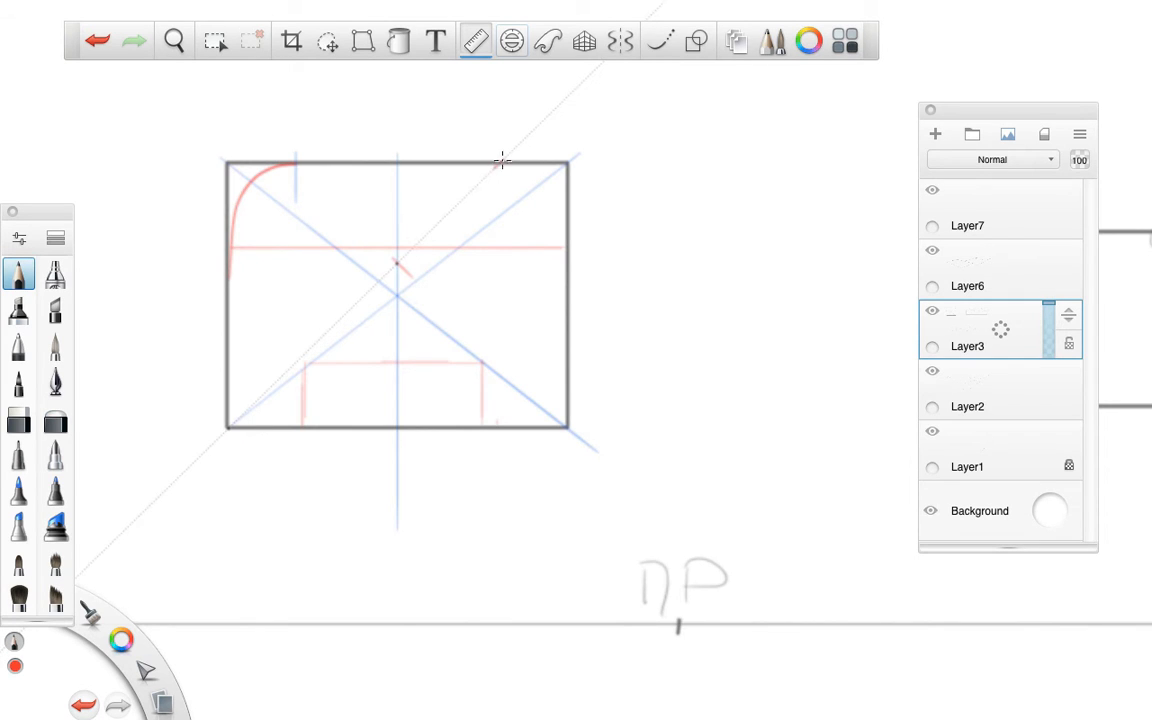
left_click(364, 401)
left_click(660, 40)
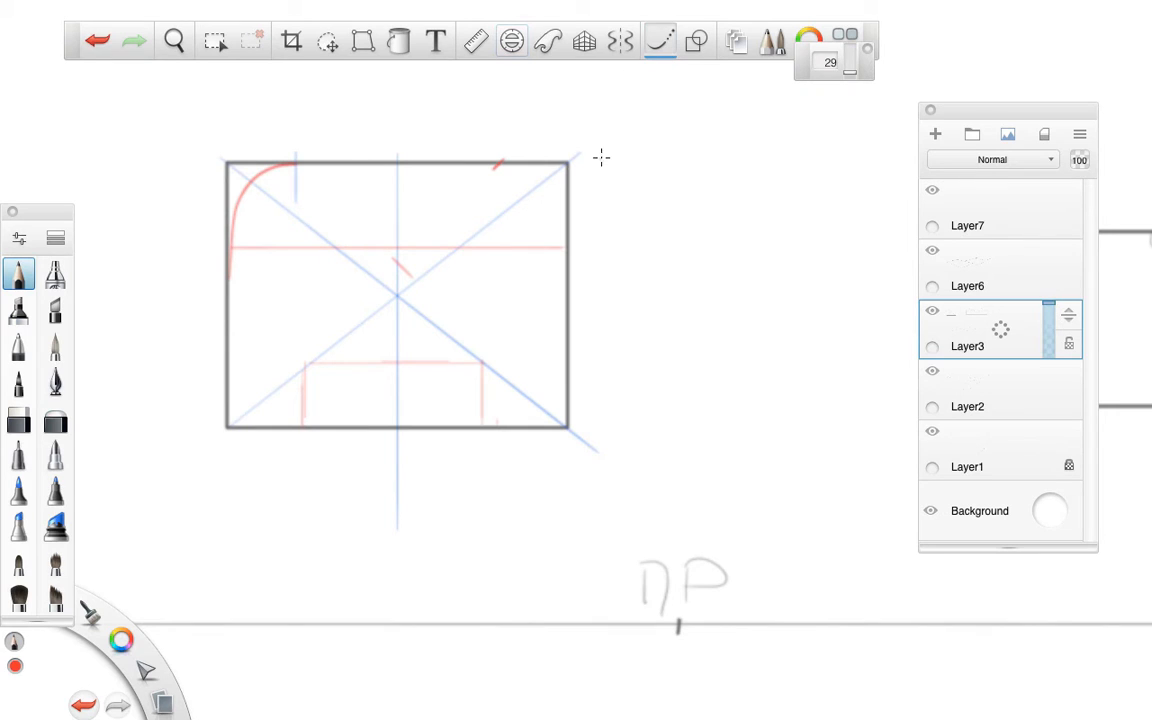
- Transfer the point where the curve crosses its diagonal horizontally to the opposite diagonal, marking it with a short red tick
left_click(477, 42)
left_click_drag(229, 411, 269, 204)
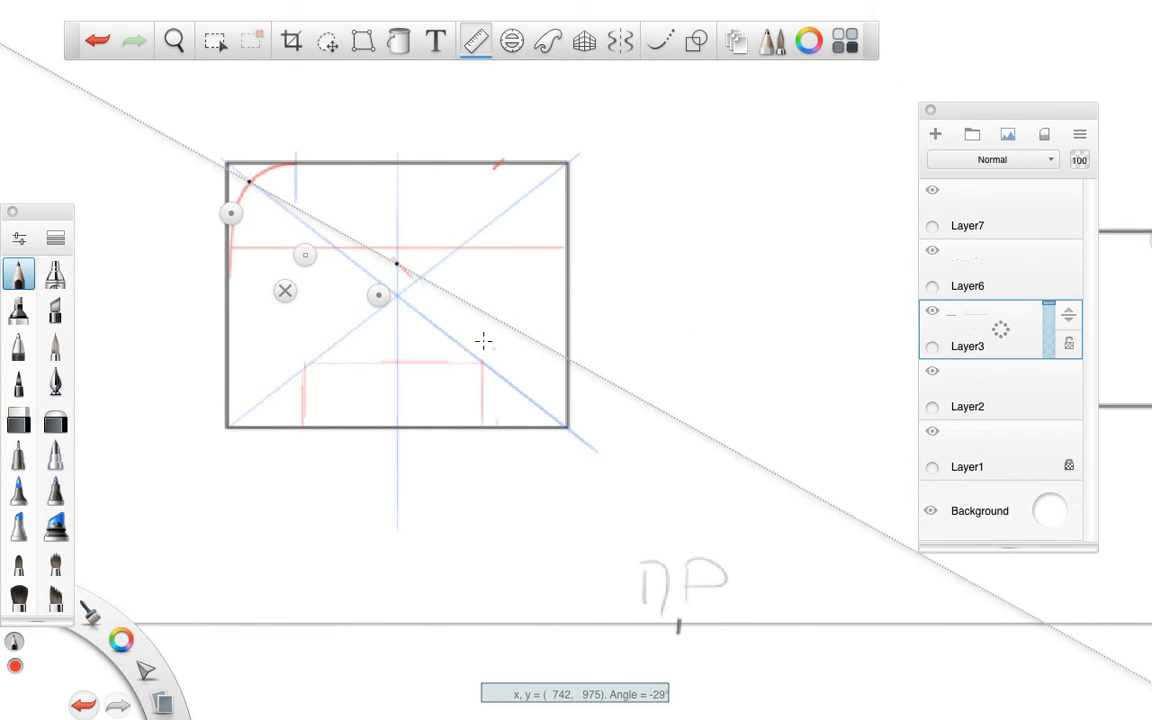
left_click_drag(380, 295, 476, 231)
left_click(491, 231)
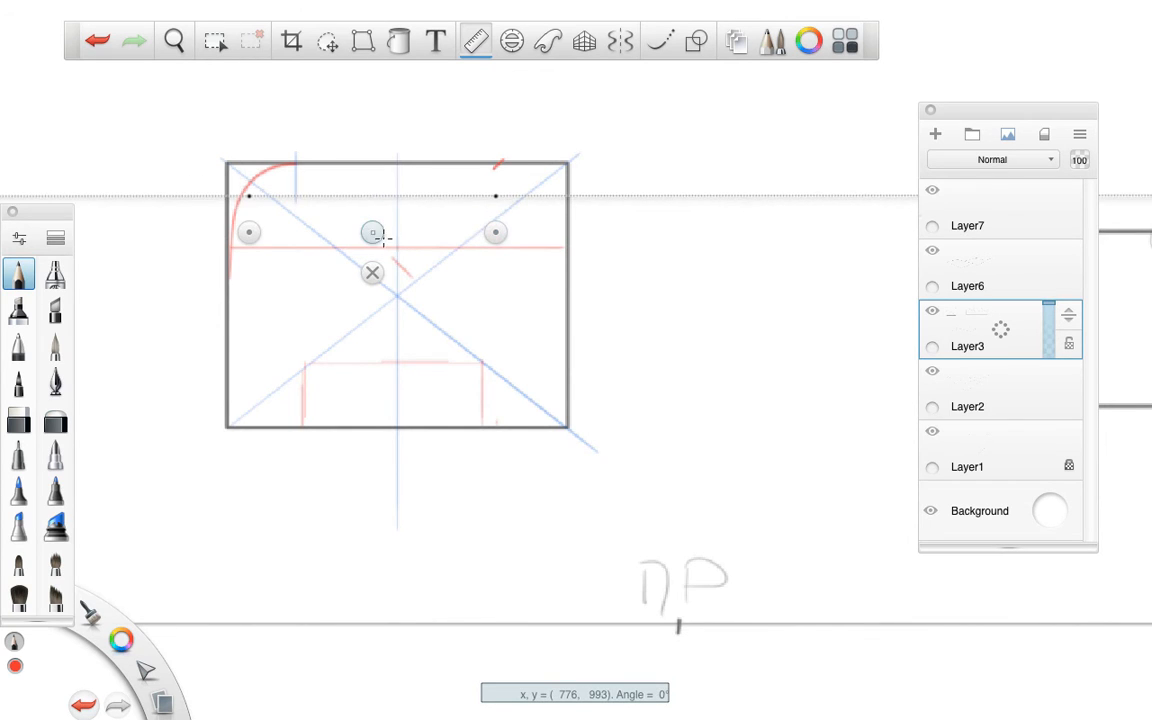
left_click_drag(374, 232, 375, 218)
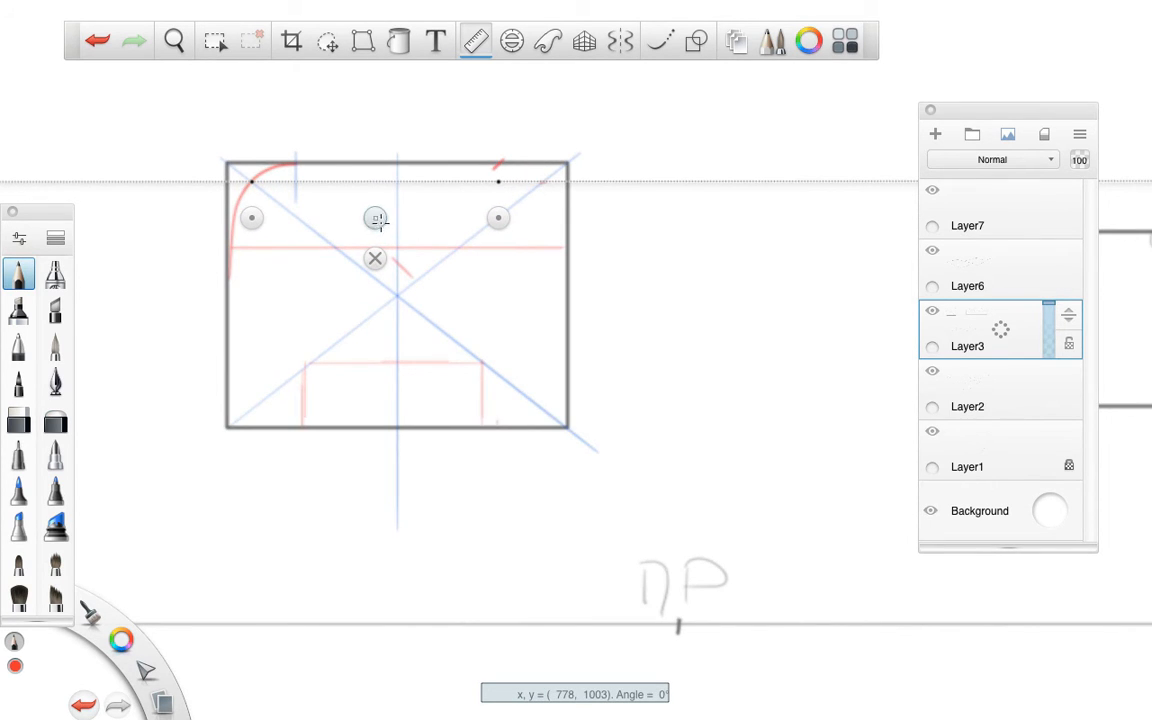
- Draw a red horizontal ruler line across the front view at the curve's lower end, and close the ruler
left_click_drag(376, 218, 372, 315)
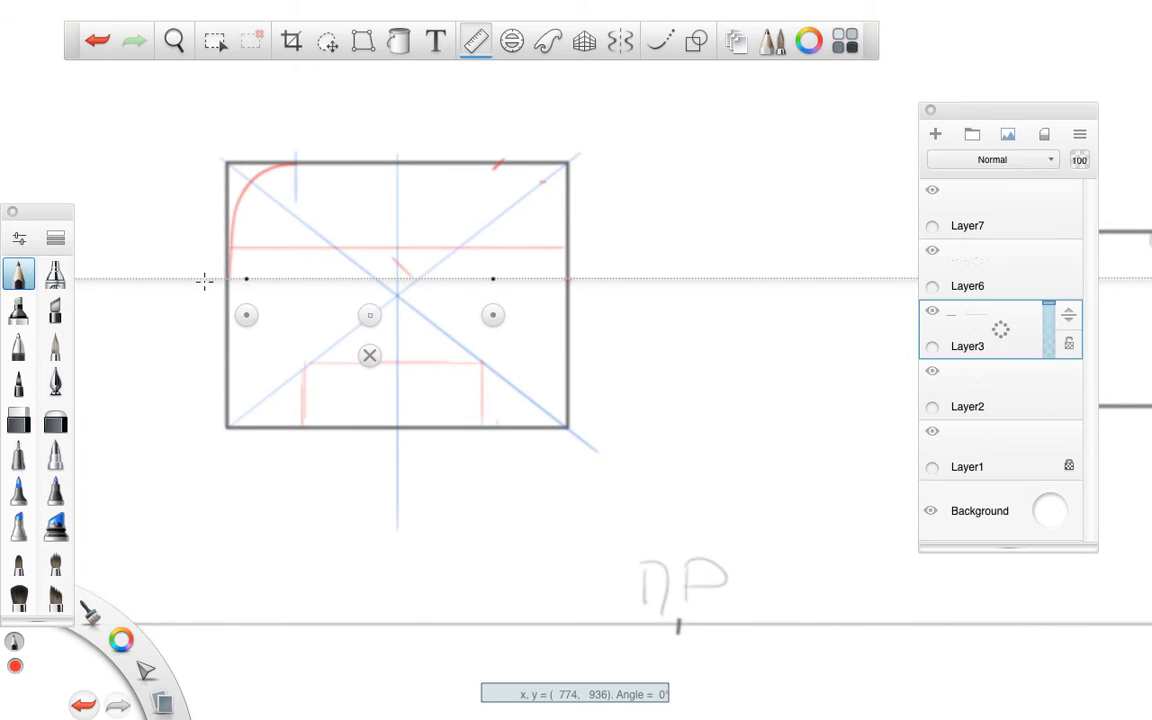
left_click_drag(203, 280, 630, 279)
left_click(369, 355)
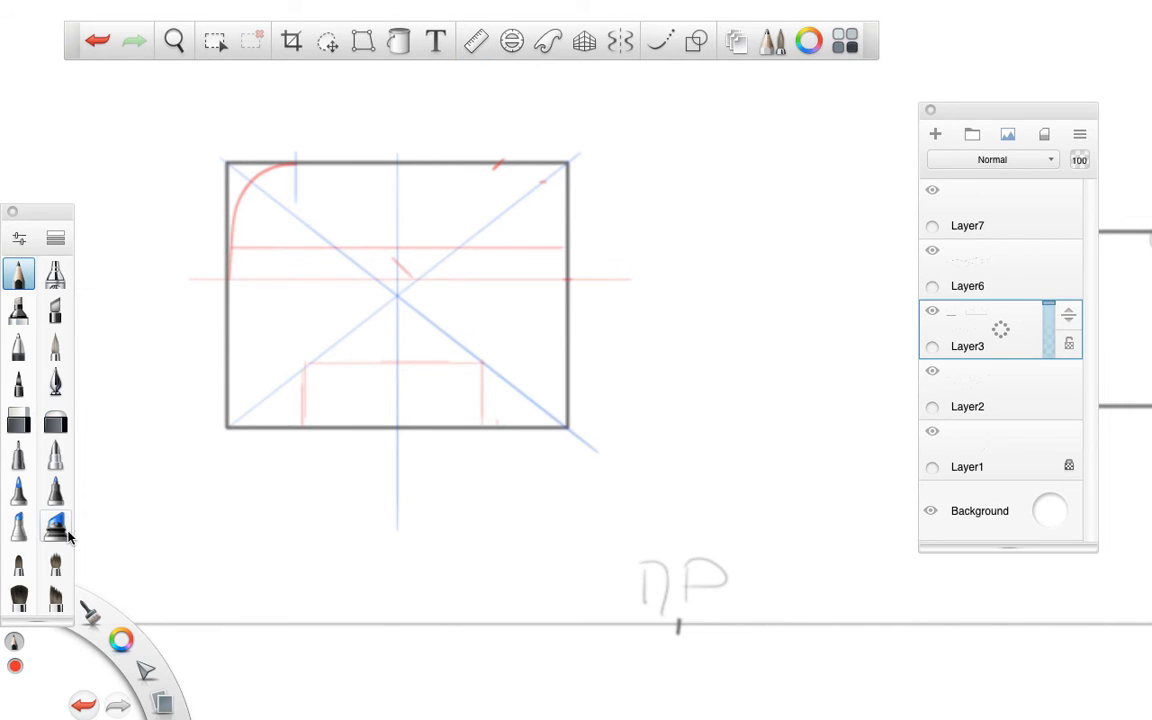
- Erase gaps into the upper red horizontal guide line across the front view
left_click(18, 423)
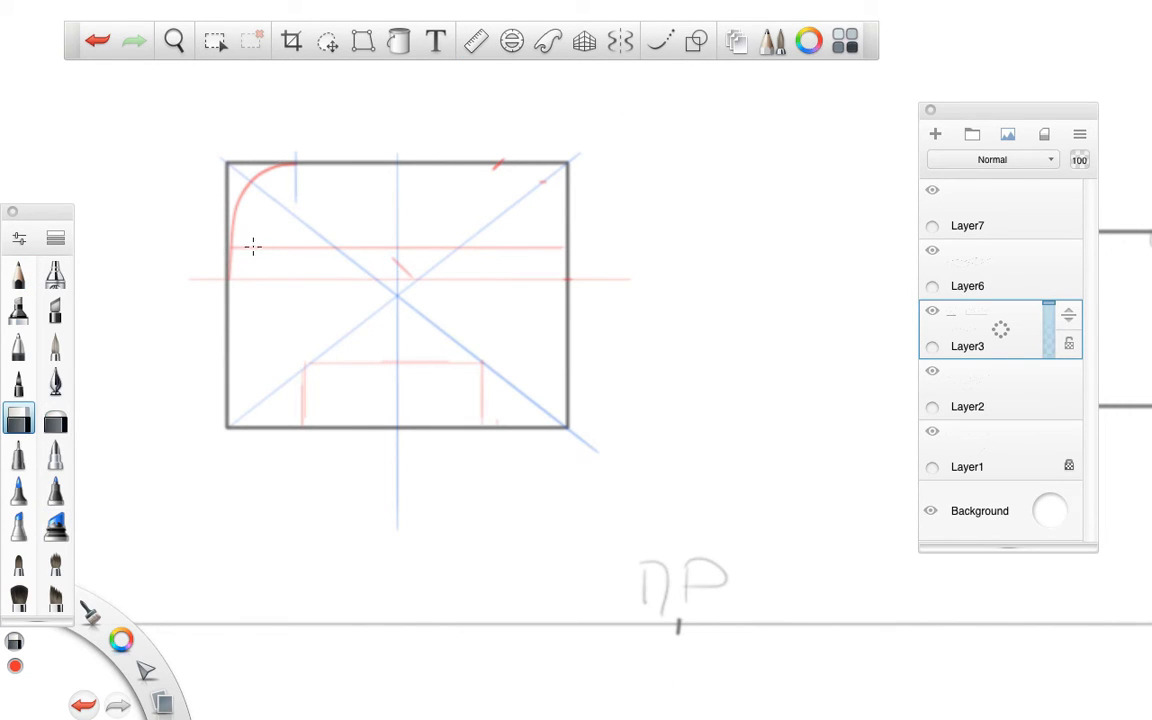
mouse_move(252, 245)
left_mouse_down()
mouse_move(380, 252)
mouse_move(413, 238)
mouse_move(538, 246)
left_mouse_up()
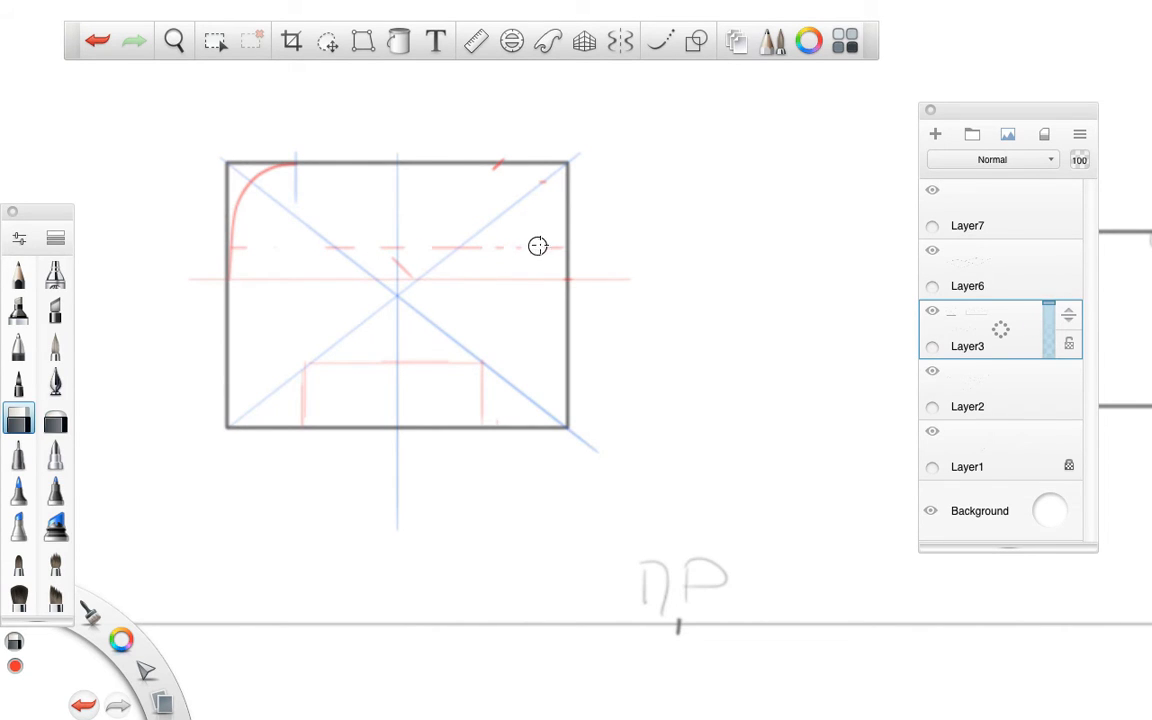
- Draw the front view's right rounded corner in red with Steady Stroke through the marks, and darken the low rectangle's outline
left_click(660, 41)
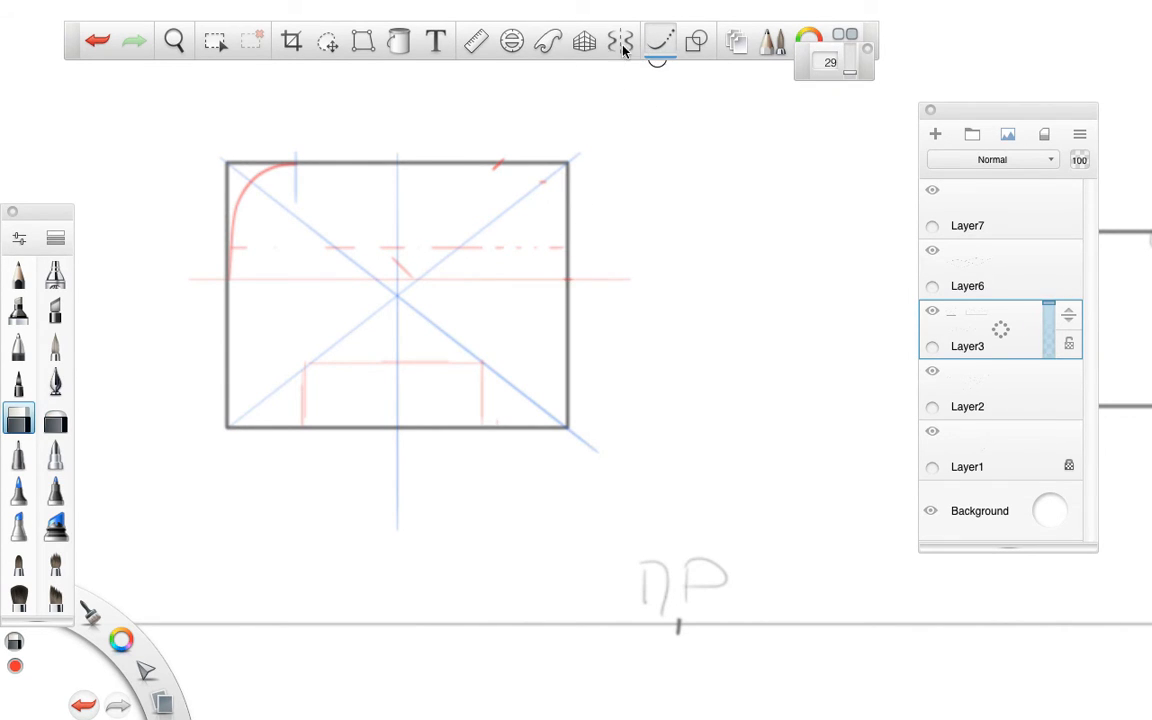
left_click(18, 272)
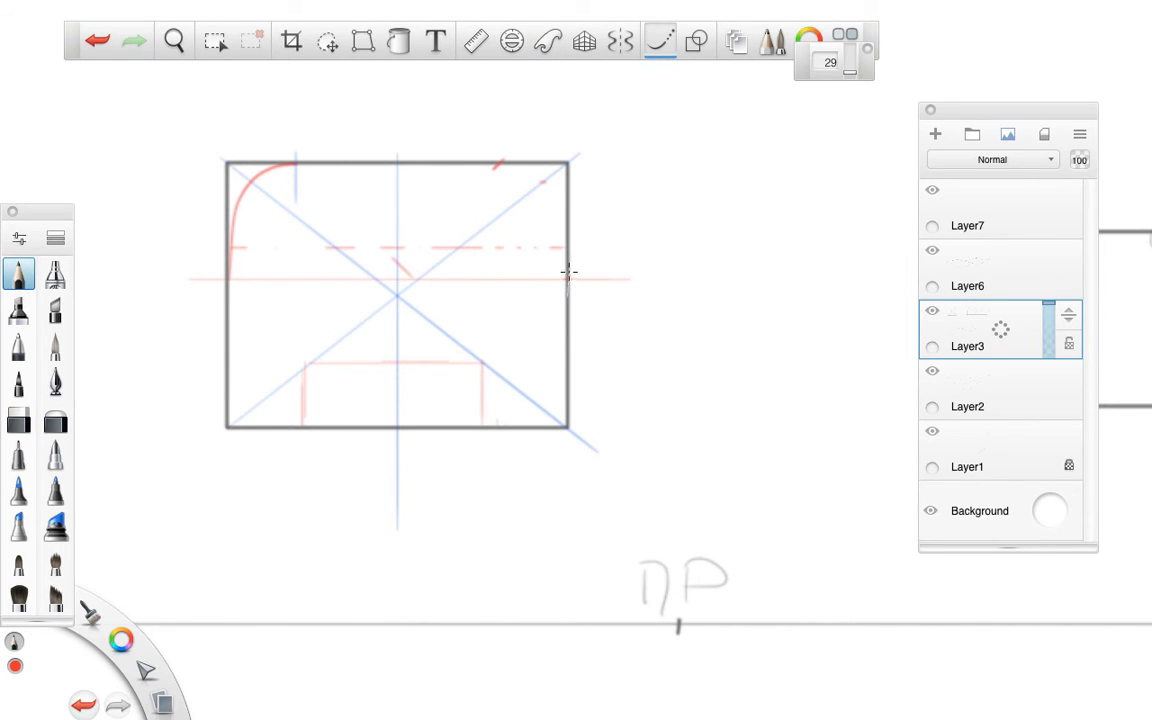
mouse_move(567, 270)
left_mouse_down()
mouse_move(560, 193)
mouse_move(542, 170)
mouse_move(505, 161)
left_mouse_up()
left_click(664, 41)
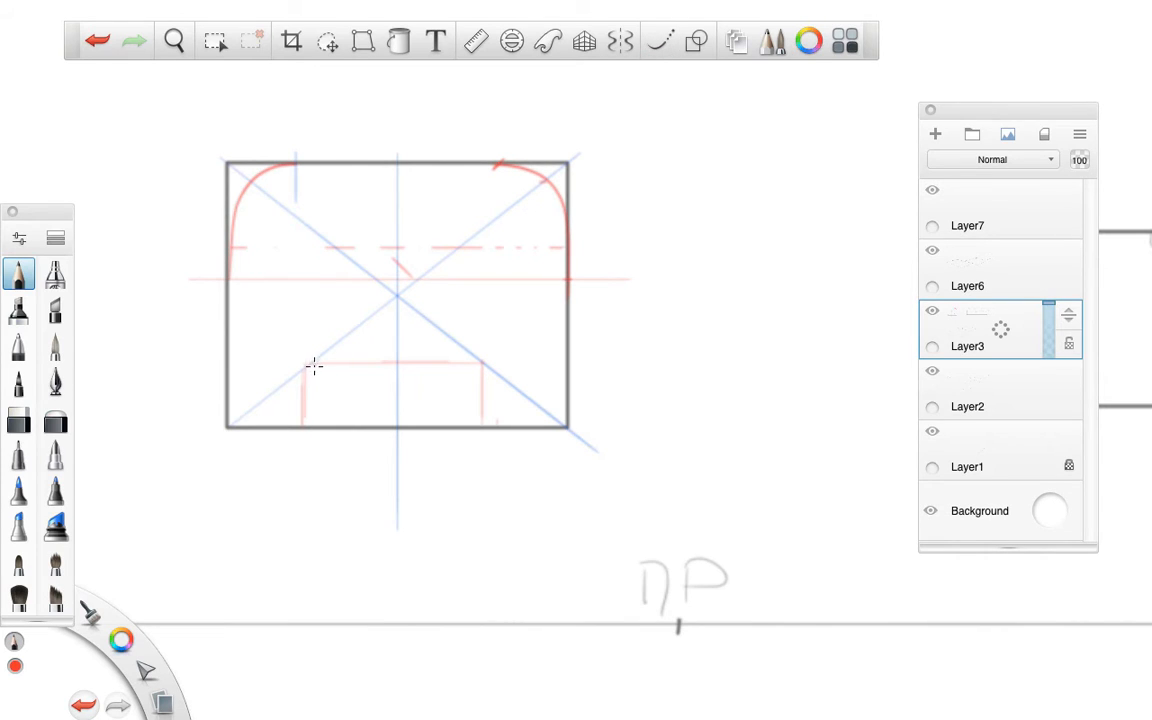
mouse_move(314, 366)
left_mouse_down()
mouse_move(482, 365)
mouse_move(482, 420)
left_mouse_up()
left_click_drag(304, 368, 304, 428)
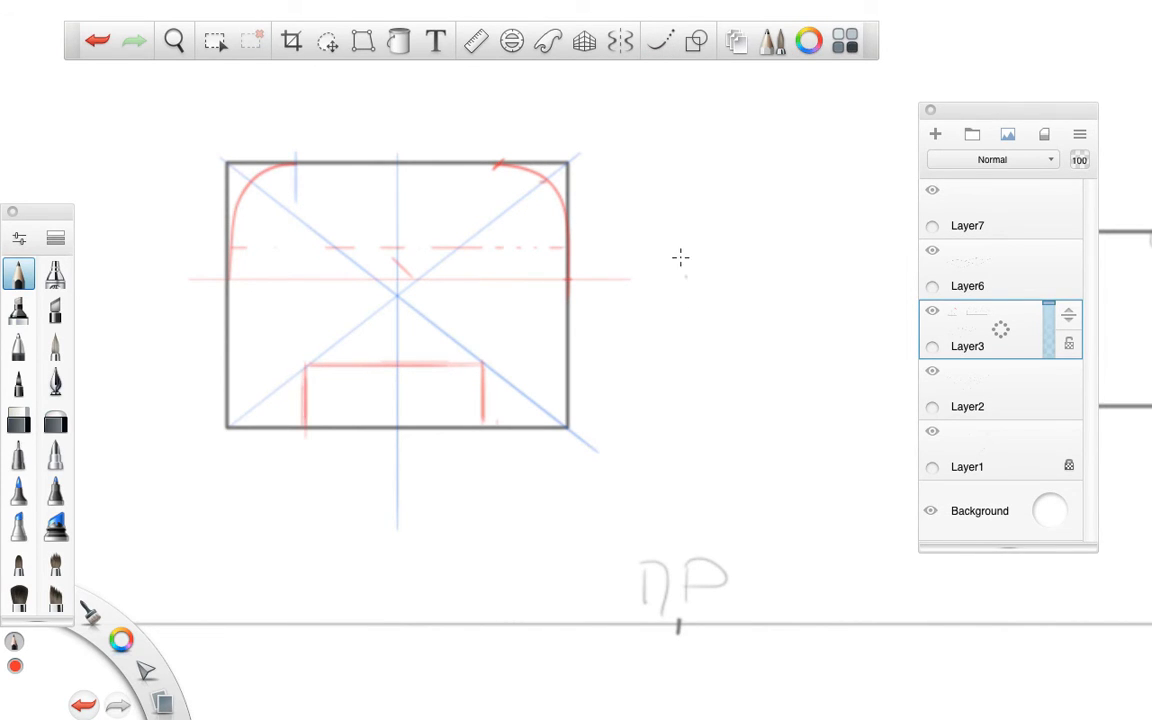
- On Layer7, extend the front block's vertical lines down to the floor at its back and right corners in dark grey
key("space")
mouse_move(724, 263)
left_mouse_down()
mouse_move(650, 293)
mouse_move(724, 320)
mouse_move(704, 332)
mouse_move(535, 260)
mouse_move(569, 188)
mouse_move(501, 188)
mouse_move(449, 228)
left_mouse_up()
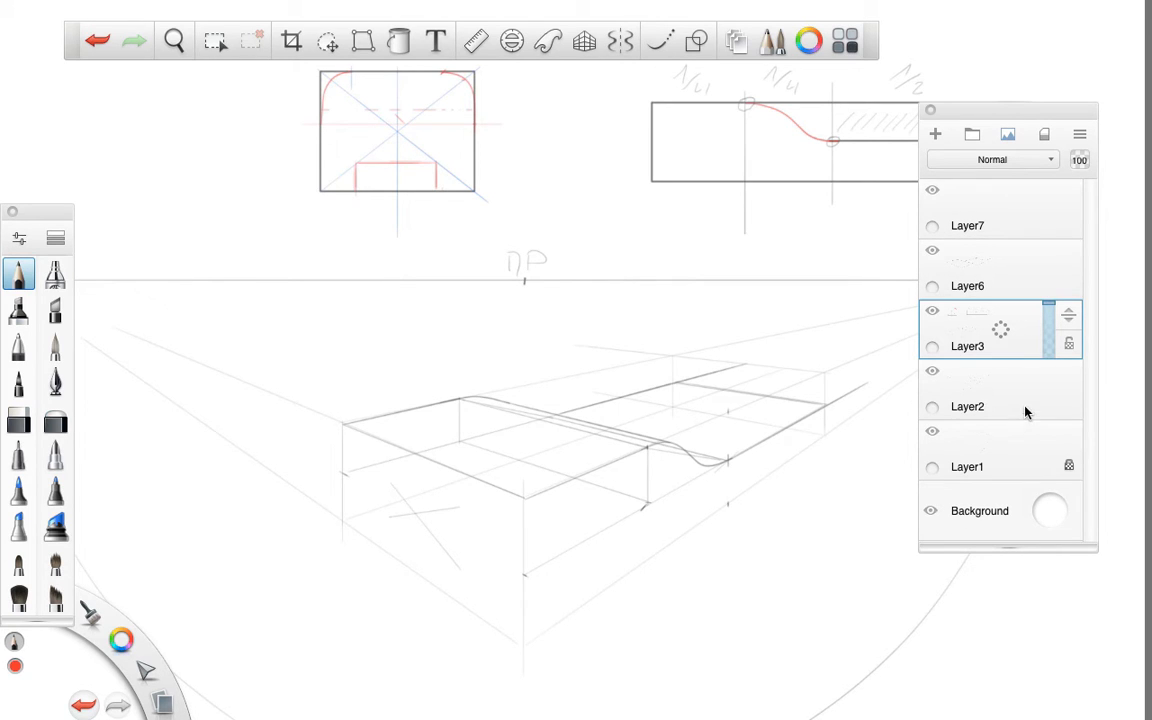
left_click(1003, 216)
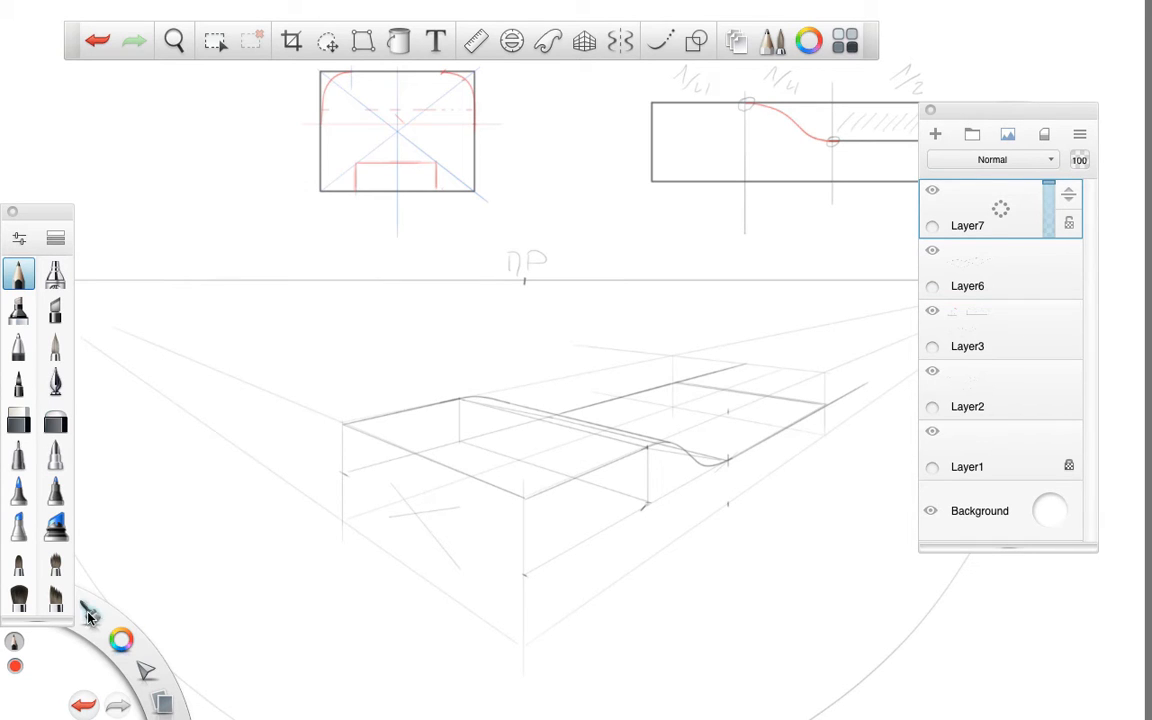
left_click(121, 640)
left_click(150, 612)
left_click_drag(40, 211, 30, 107)
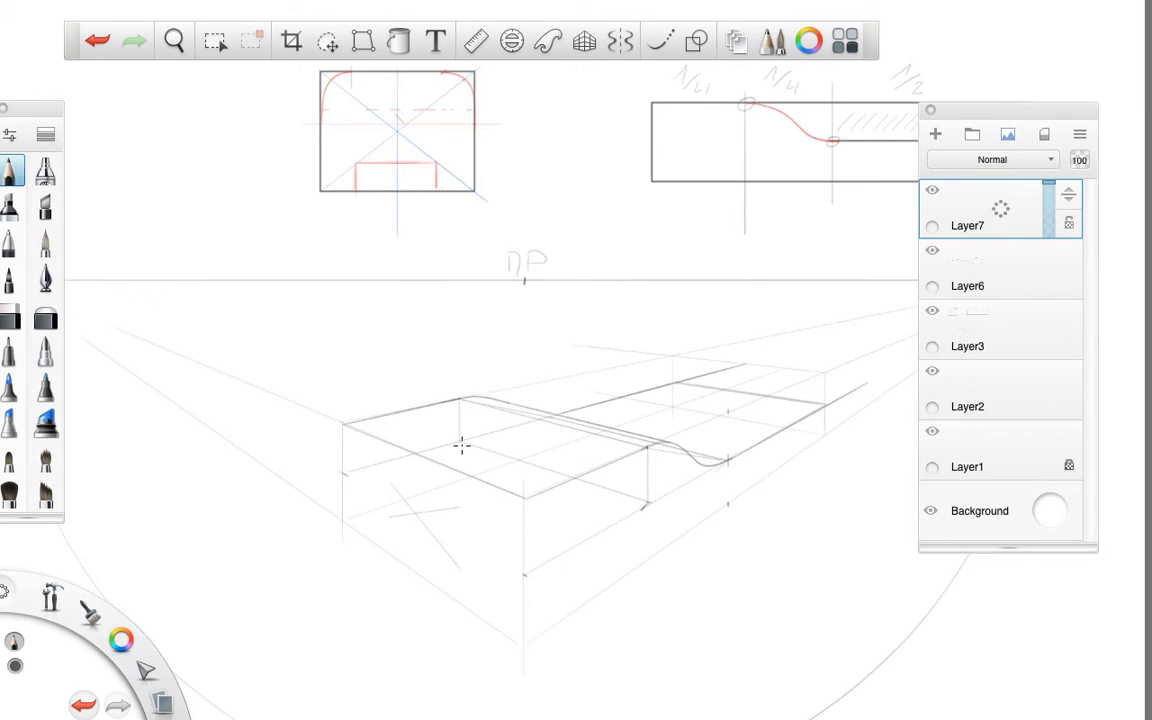
left_click_drag(461, 446, 461, 491)
left_click_drag(648, 521, 649, 576)
- Draw a ruler line joining the lower ends of the two new verticals to close the front block's floor, and close the ruler
left_click(475, 40)
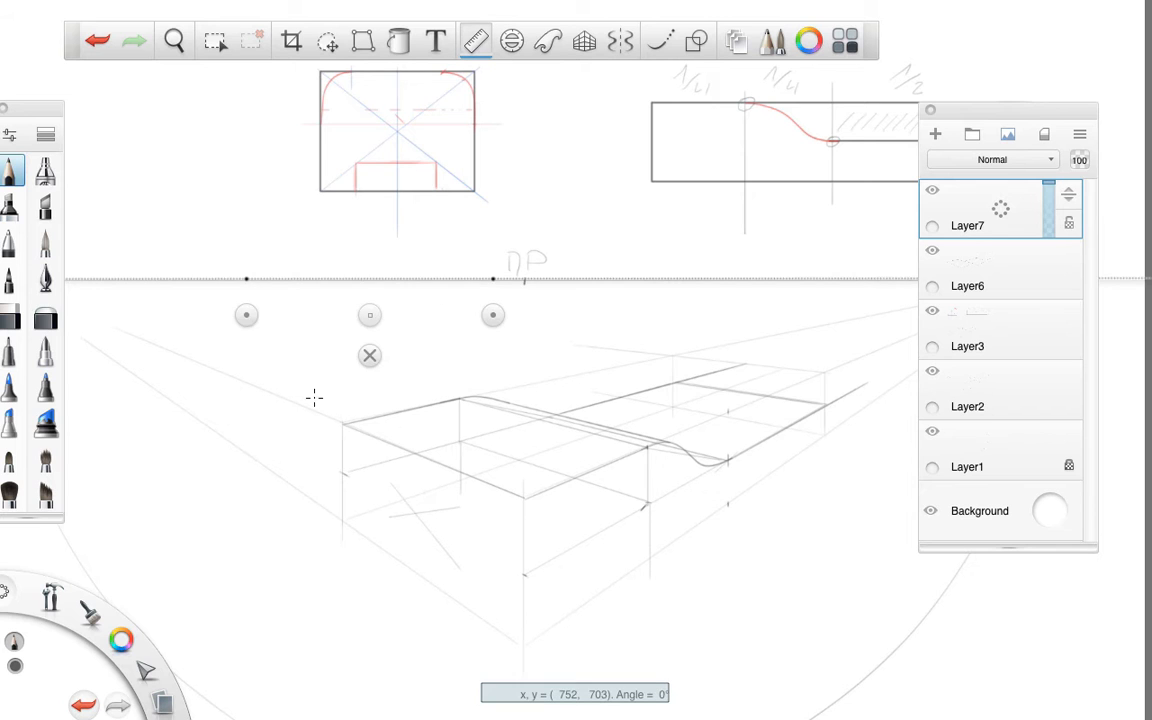
left_click_drag(314, 396, 463, 514)
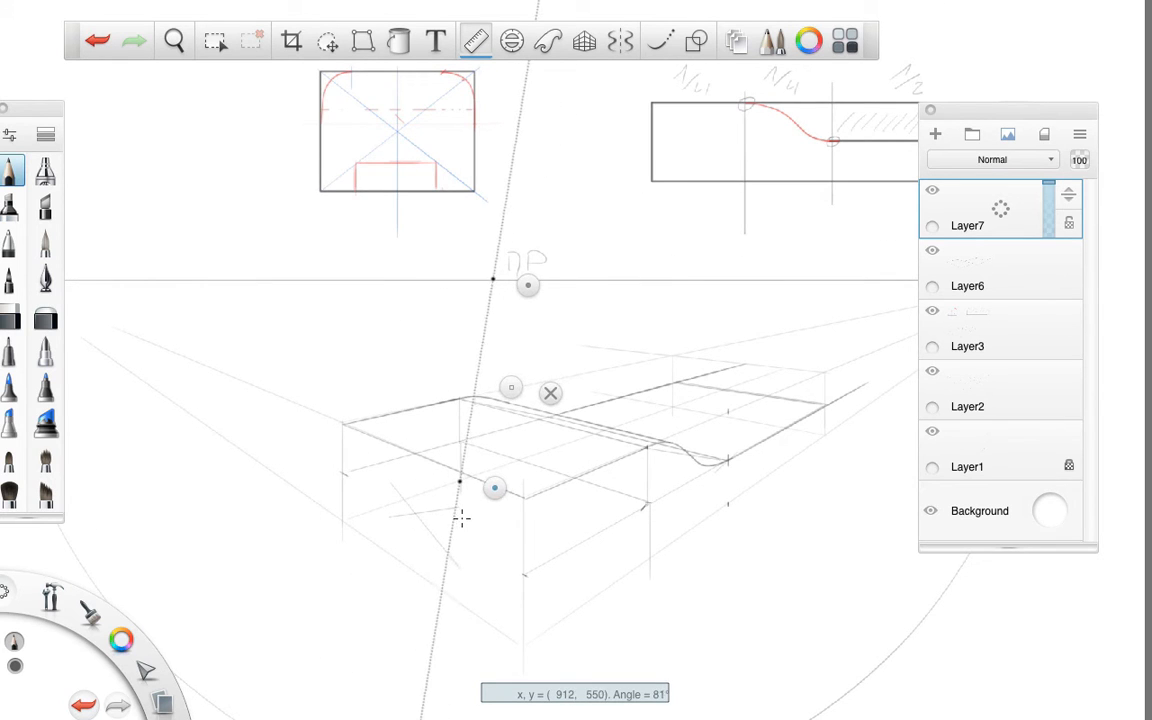
mouse_move(551, 291)
left_mouse_down()
mouse_move(689, 563)
mouse_move(674, 571)
mouse_move(684, 567)
left_mouse_up()
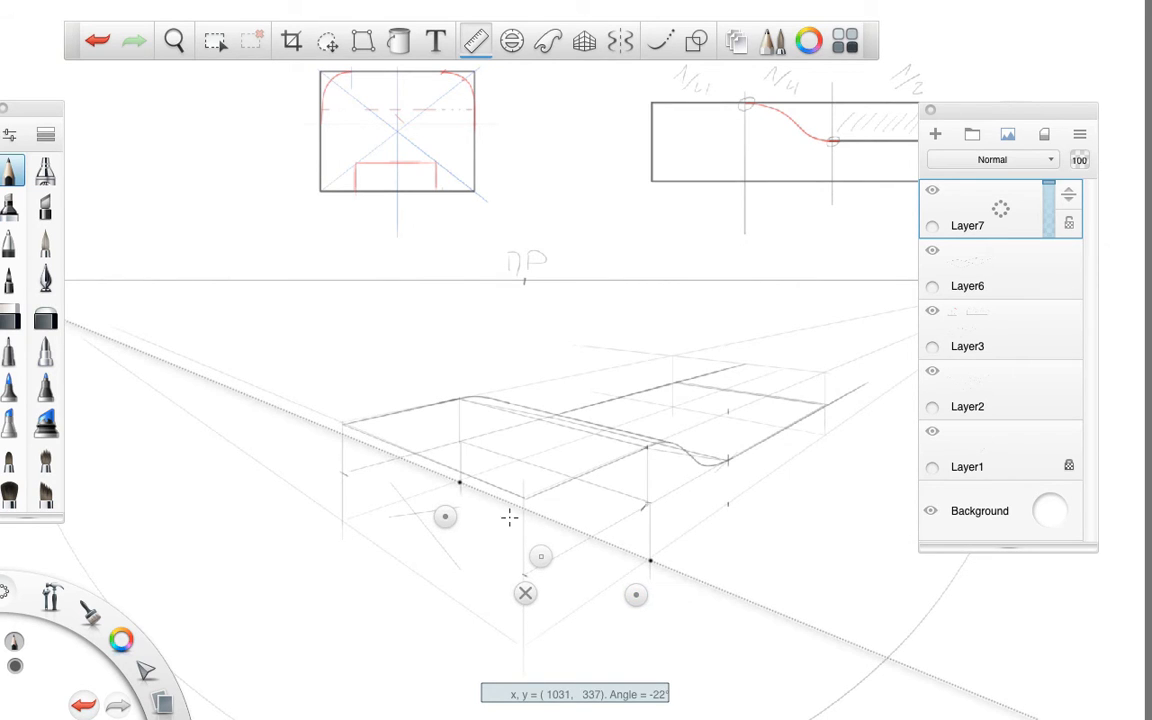
left_click_drag(463, 484, 662, 577)
left_click(524, 594)
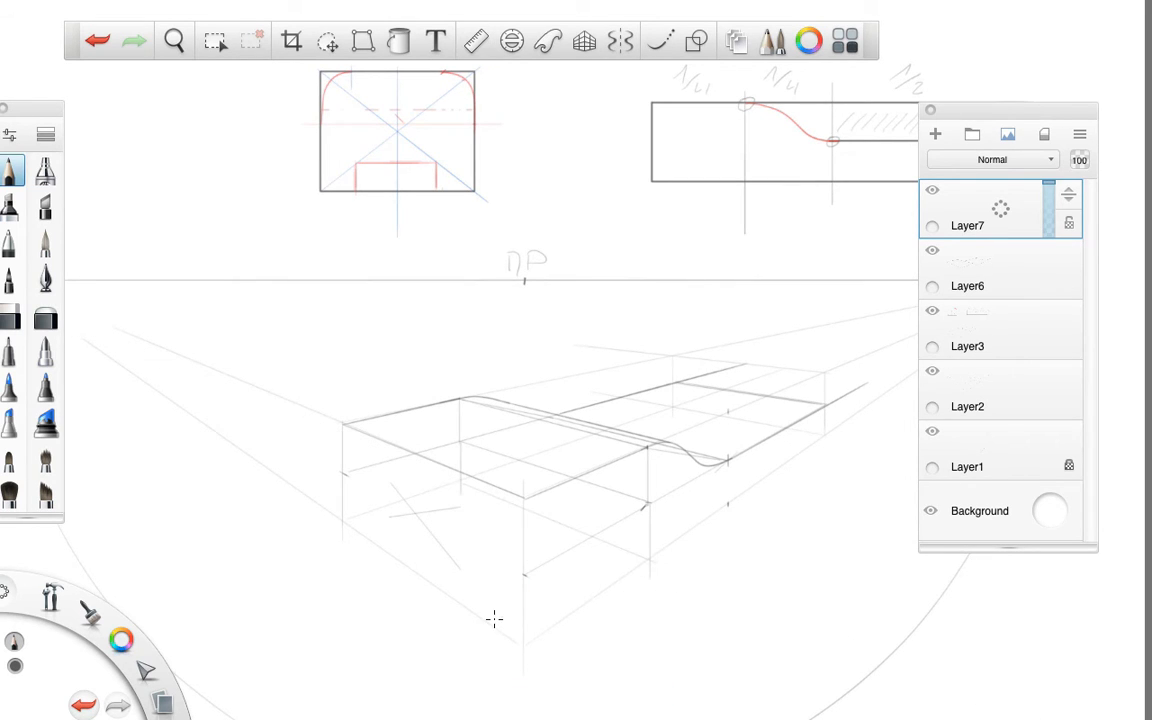
- Turn Layer2 and Layer1 off and on again to check which construction lines they hold
left_click(9, 318)
left_click_drag(52, 108, 74, 106)
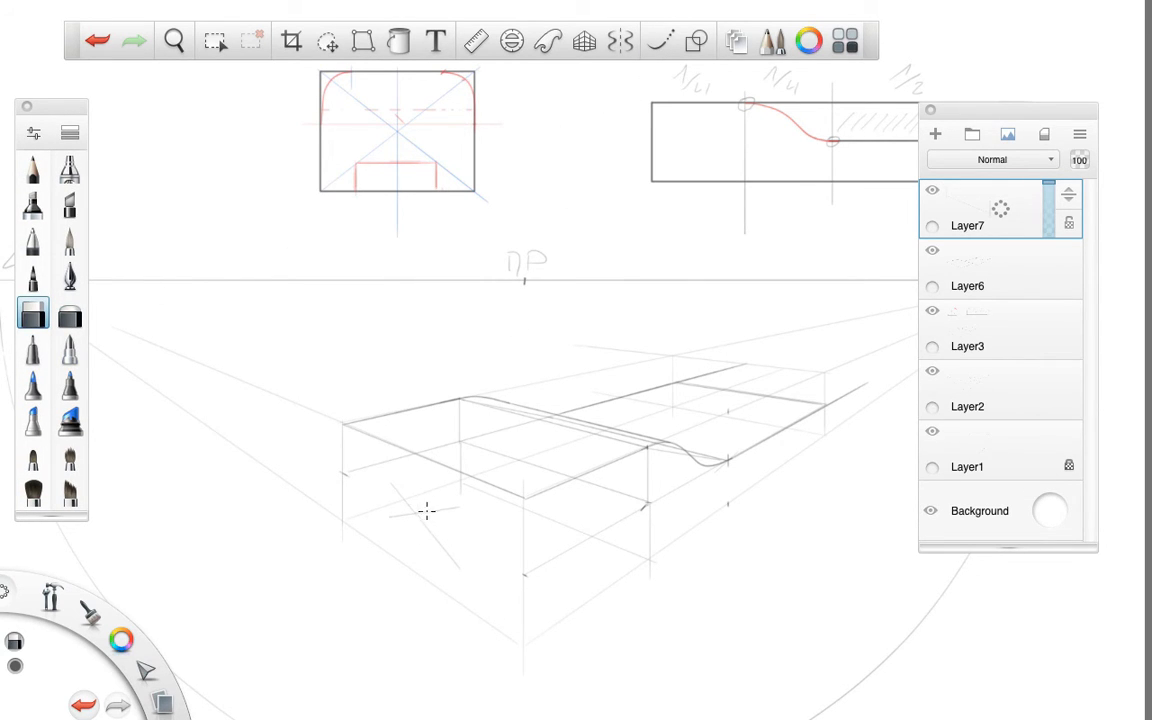
left_click(933, 372)
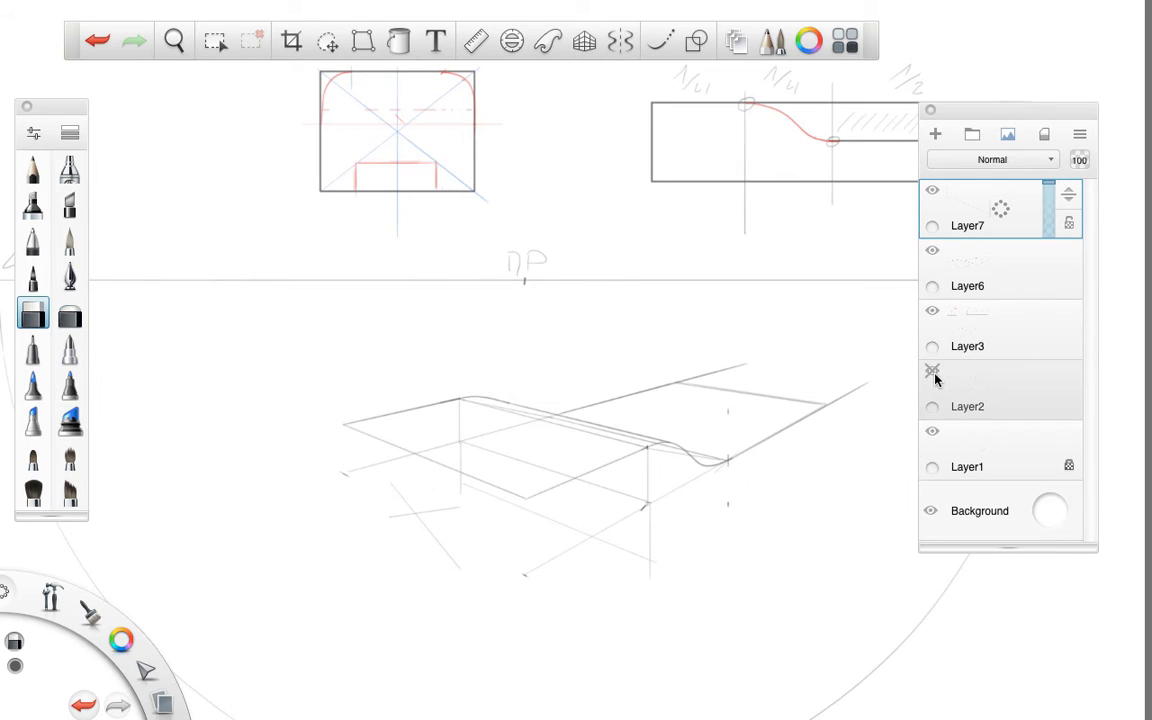
left_click(933, 372)
left_click(932, 434)
left_click(933, 435)
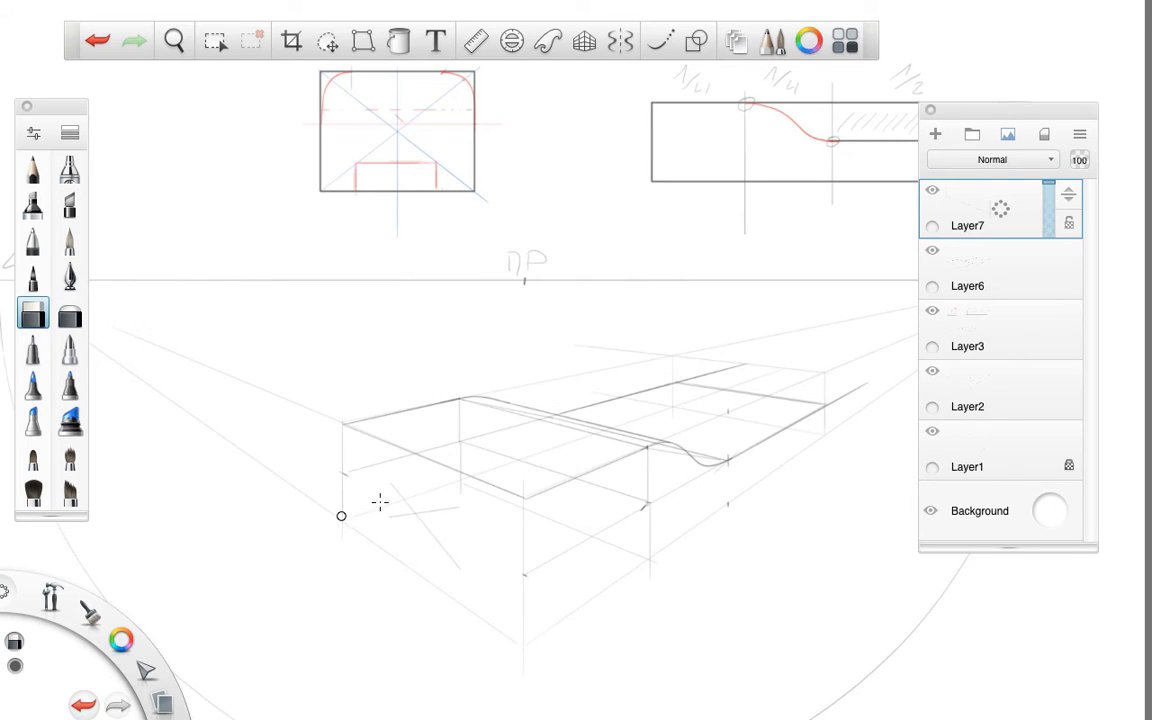
- Rough in a freehand inset rectangle in pencil on the floor of the front block, following its perspective
left_click(33, 168)
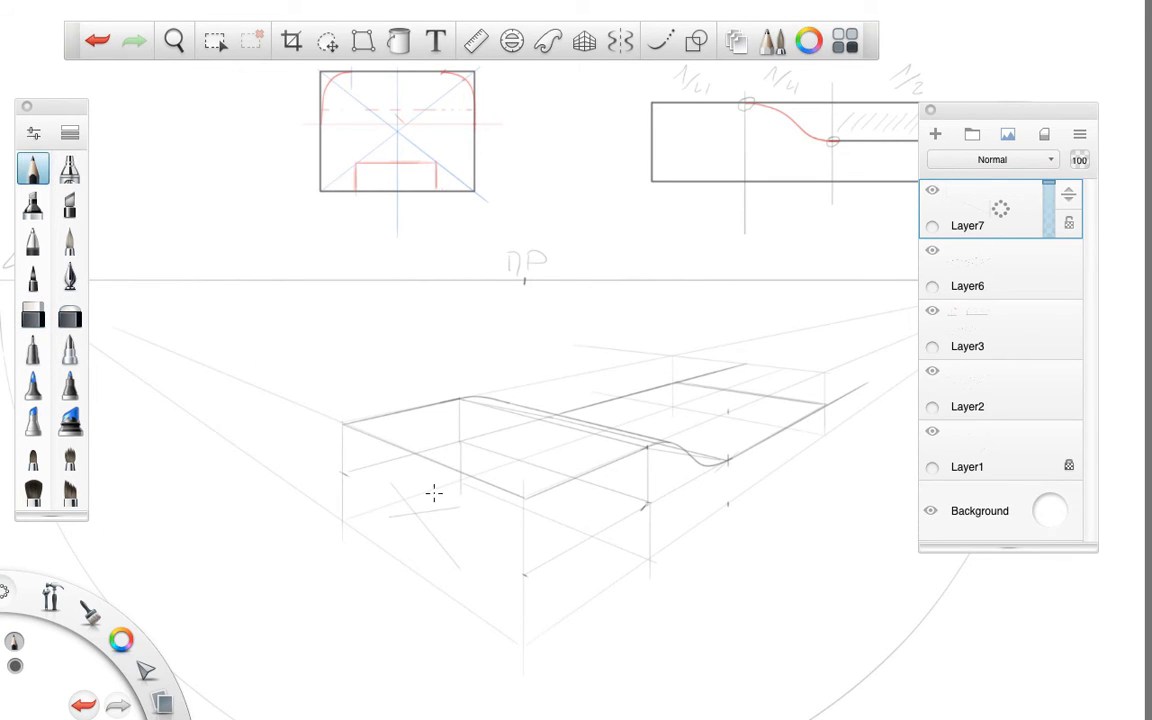
left_click_drag(378, 520, 457, 504)
key("ctrl+z")
left_click_drag(448, 411, 461, 405)
left_click_drag(419, 443, 474, 419)
left_click_drag(487, 463, 577, 429)
left_click_drag(510, 473, 587, 445)
key("ctrl+z")
key("ctrl+shift+z")
mouse_move(402, 538)
left_mouse_down()
mouse_move(493, 609)
mouse_move(590, 558)
left_mouse_up()
left_click_drag(510, 521, 591, 562)
left_click_drag(388, 536, 477, 508)
left_click_drag(500, 605, 578, 554)
left_click_drag(505, 599, 555, 570)
left_click_drag(411, 543, 482, 504)
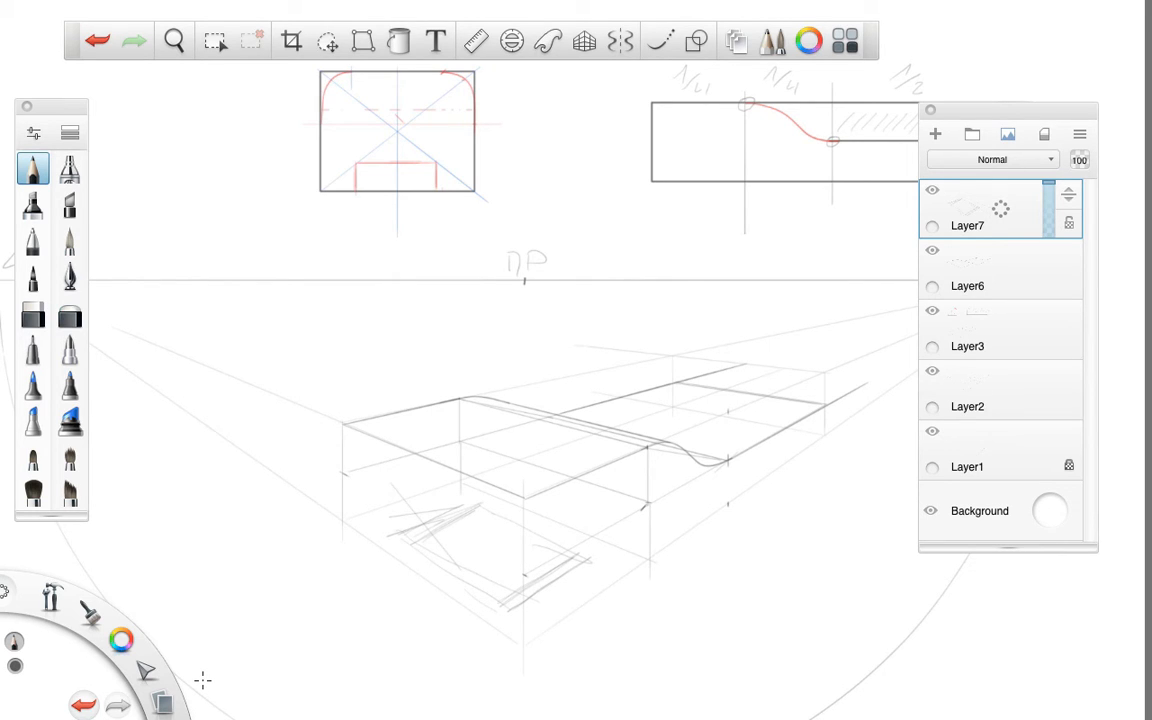
- Erase the overshooting ends of the rough floor rectangle, and undo the last eraser stroke
left_click(32, 315)
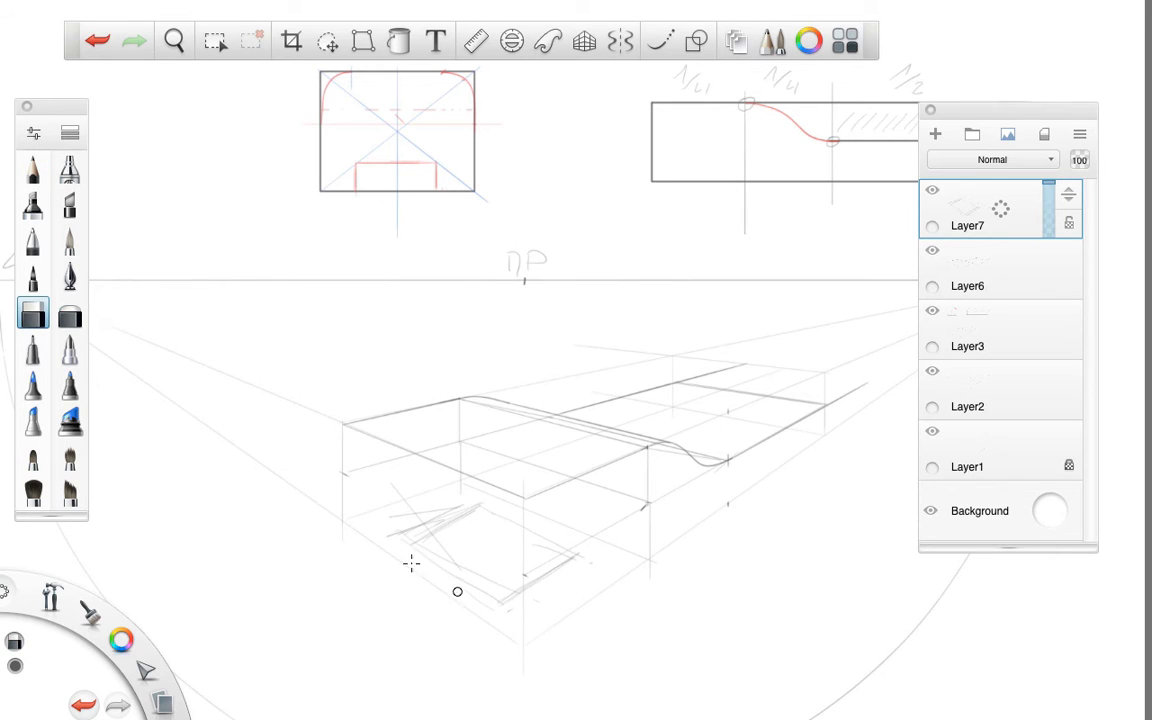
mouse_move(411, 563)
left_mouse_down()
mouse_move(391, 531)
mouse_move(424, 514)
left_mouse_up()
left_click_drag(472, 508, 408, 540)
key("super+z")
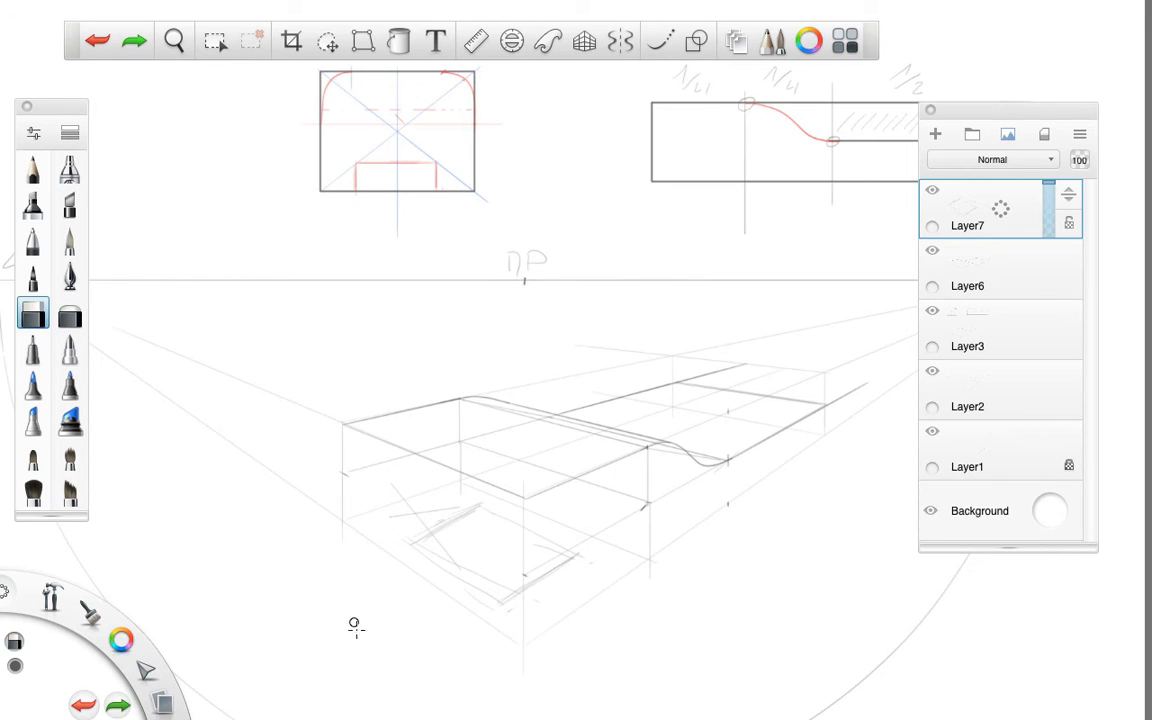
- Hide the layer list and redraw the floor rectangle's front right edge in pencil, with the ruler aligned to the RVP
left_click(32, 168)
left_click(930, 109)
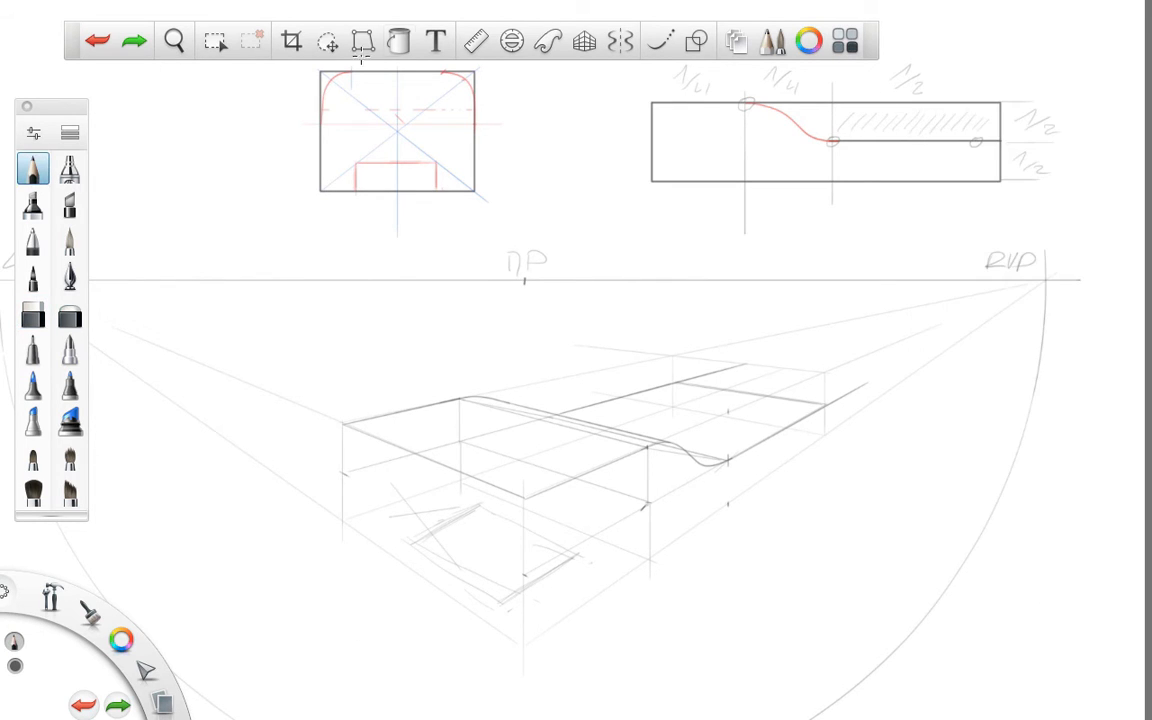
left_click(474, 45)
left_click_drag(645, 592, 1034, 314)
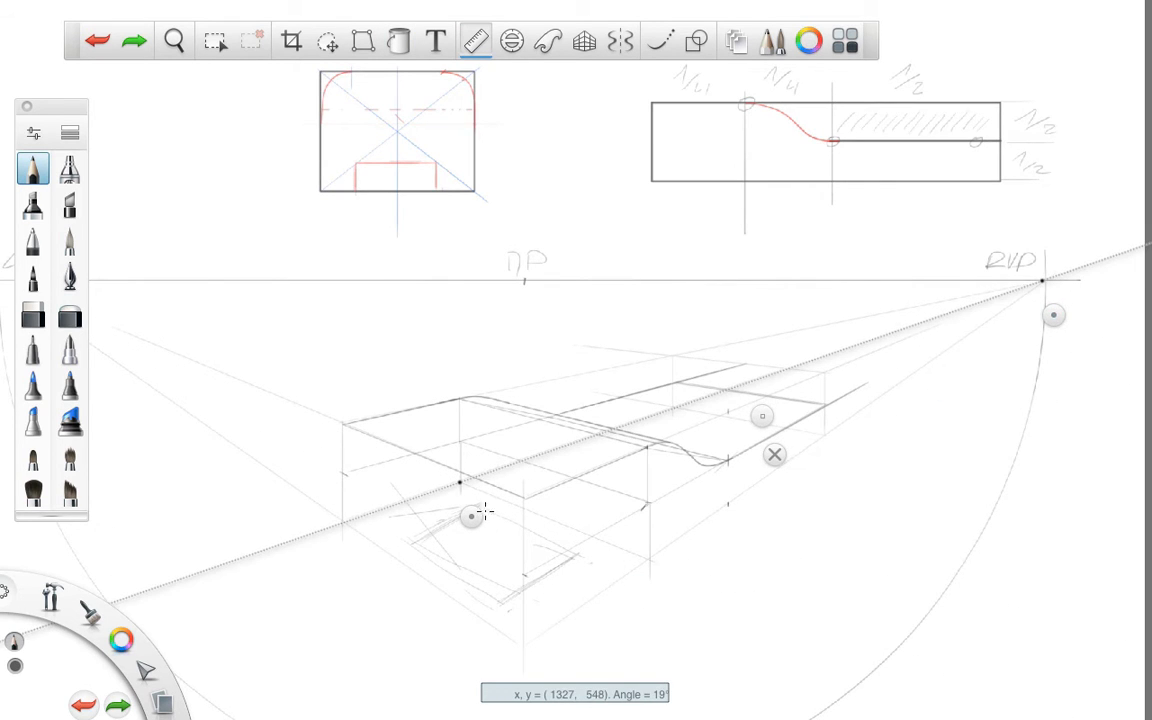
mouse_move(471, 516)
left_mouse_down()
mouse_move(468, 540)
mouse_move(542, 608)
mouse_move(558, 606)
mouse_move(533, 589)
mouse_move(550, 607)
mouse_move(517, 630)
left_mouse_up()
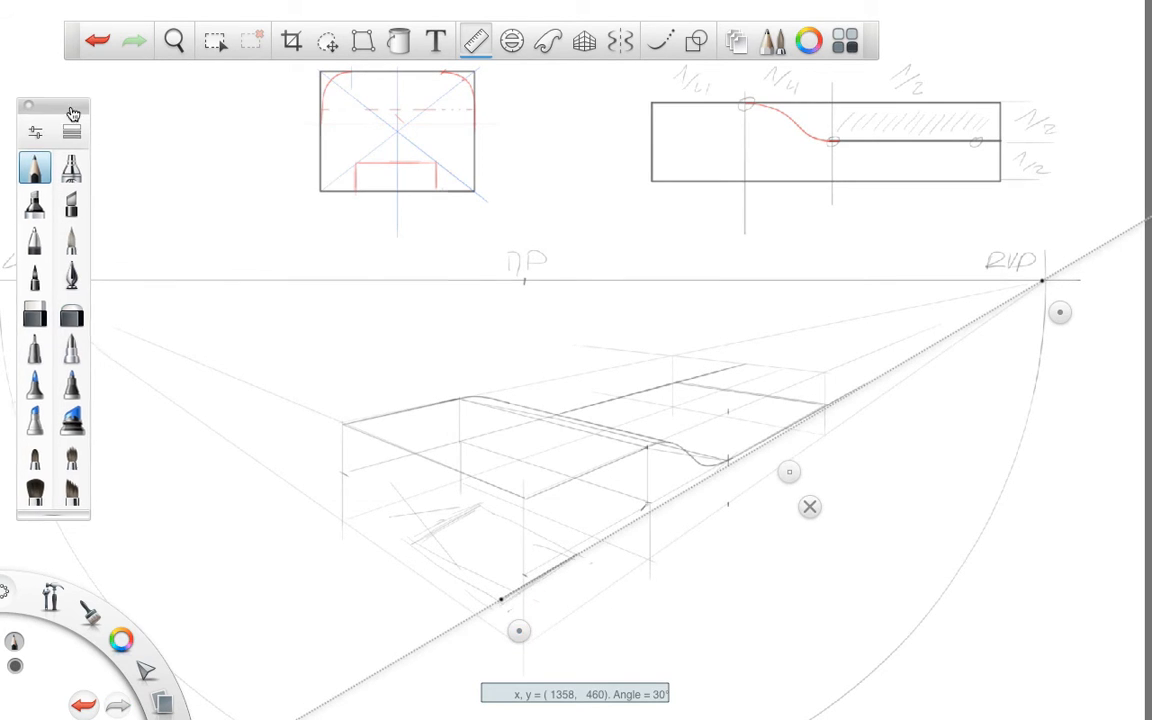
- Redraw the floor rectangle's two edges that run toward the LVP in pencil, using the ruler
left_click_drag(74, 110, 209, 120)
key("space")
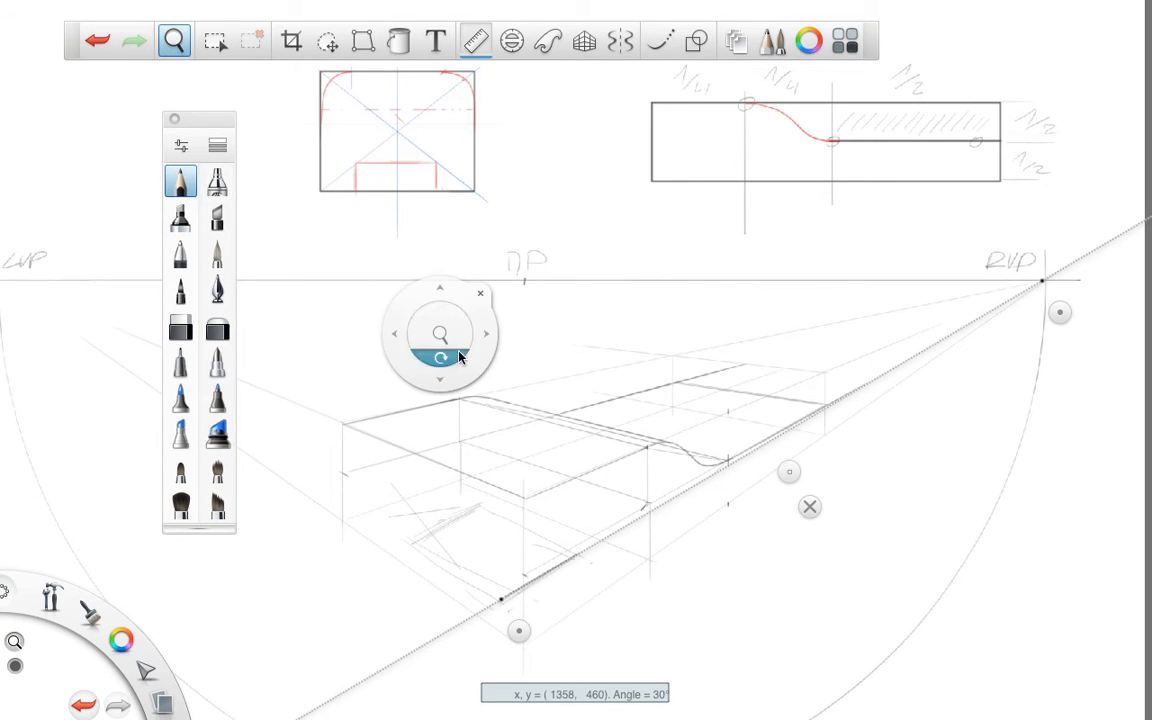
left_click_drag(475, 370, 505, 365)
left_click_drag(1068, 317, 51, 317)
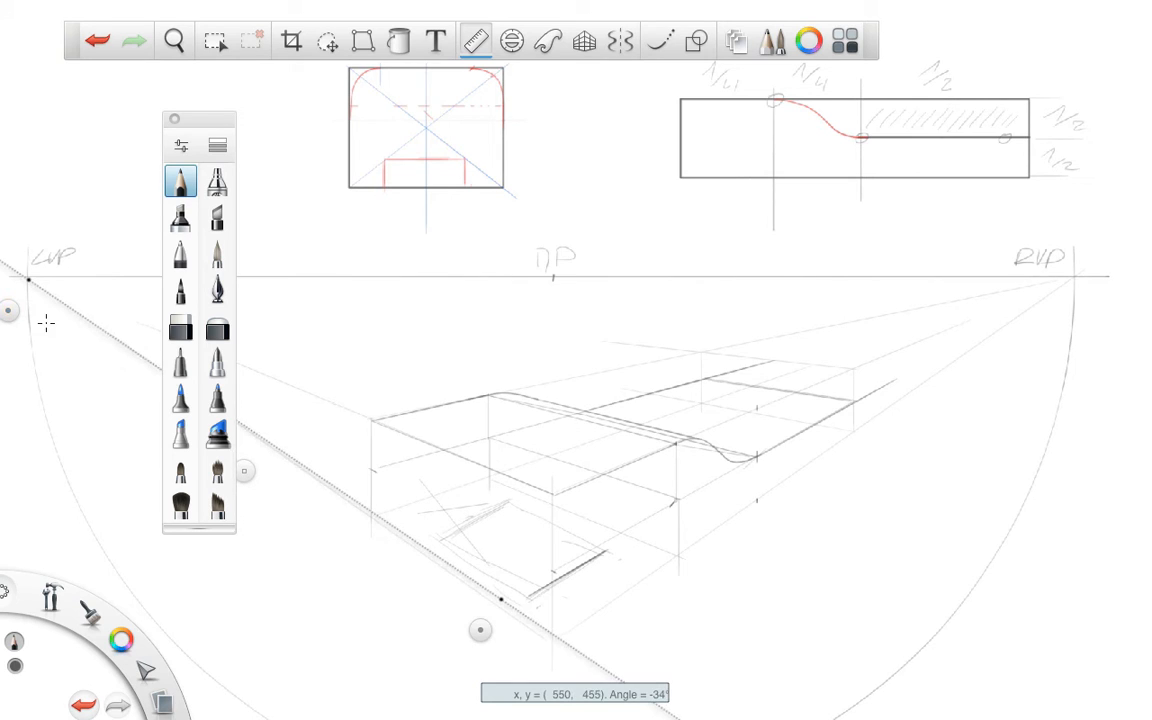
mouse_move(481, 631)
left_mouse_down()
mouse_move(510, 624)
mouse_move(326, 543)
mouse_move(312, 555)
left_mouse_up()
mouse_move(514, 622)
left_mouse_down()
mouse_move(599, 584)
mouse_move(504, 502)
left_mouse_up()
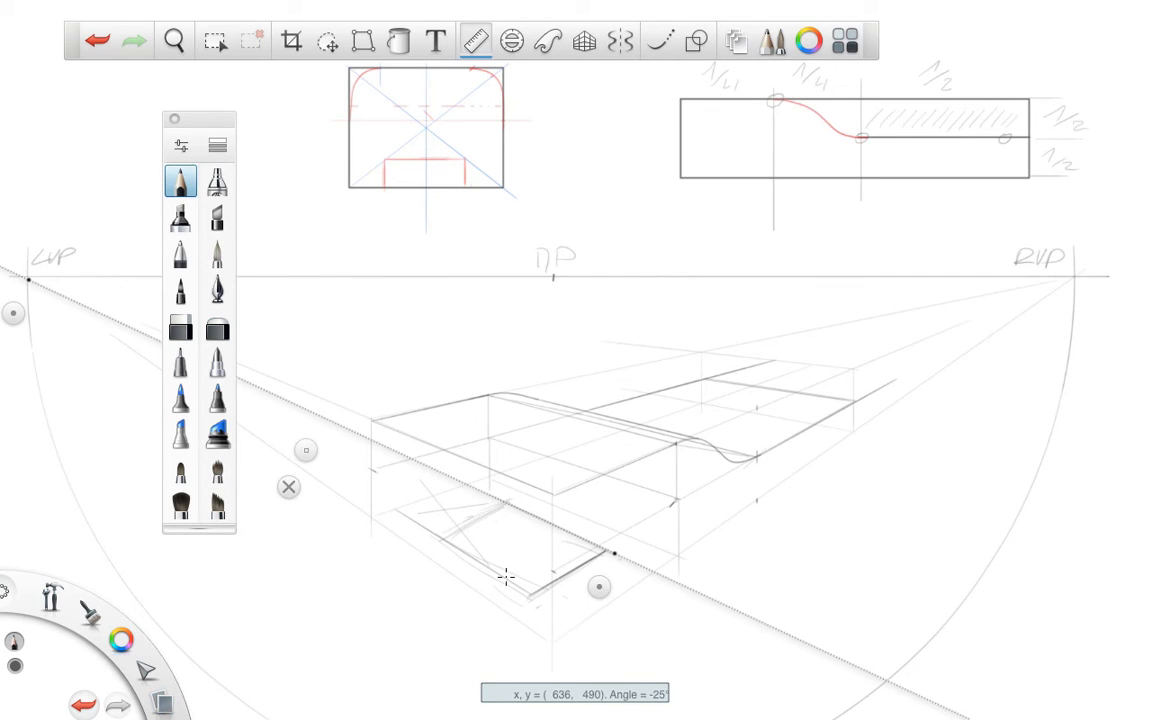
- Draw both diagonals of the front block's floor in blue with the ruler, and a centre line through their crossing toward the RVP
mouse_move(121, 633)
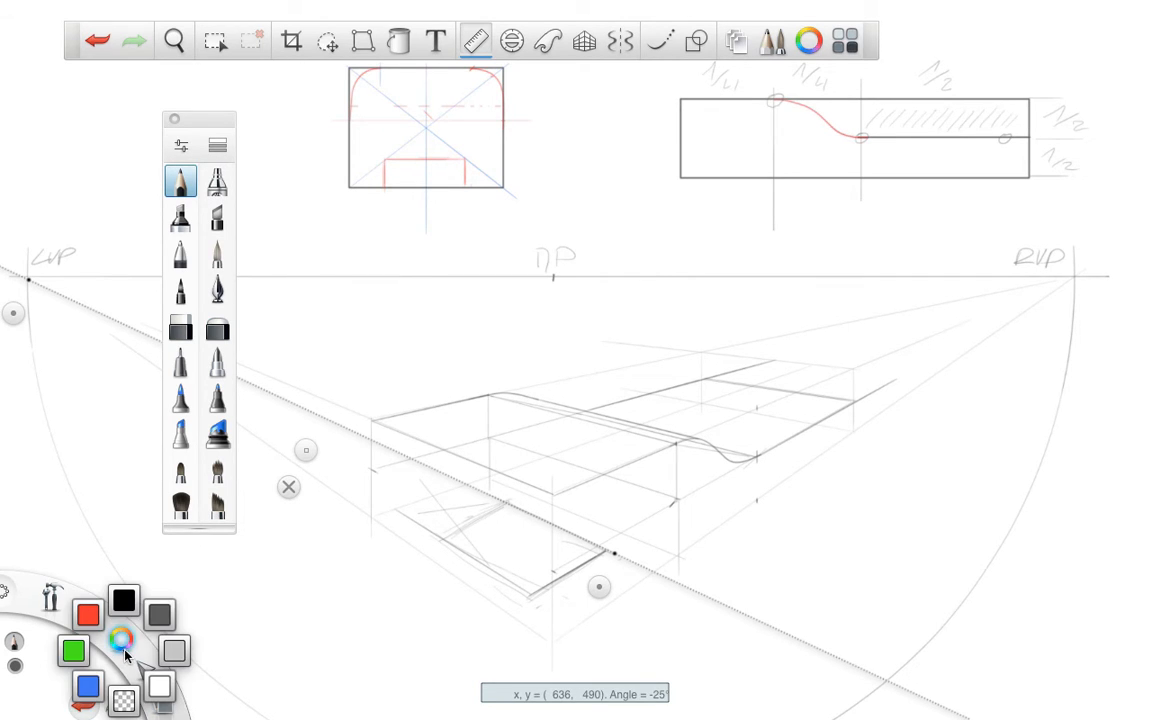
left_click(90, 686)
left_click_drag(13, 315, 353, 561)
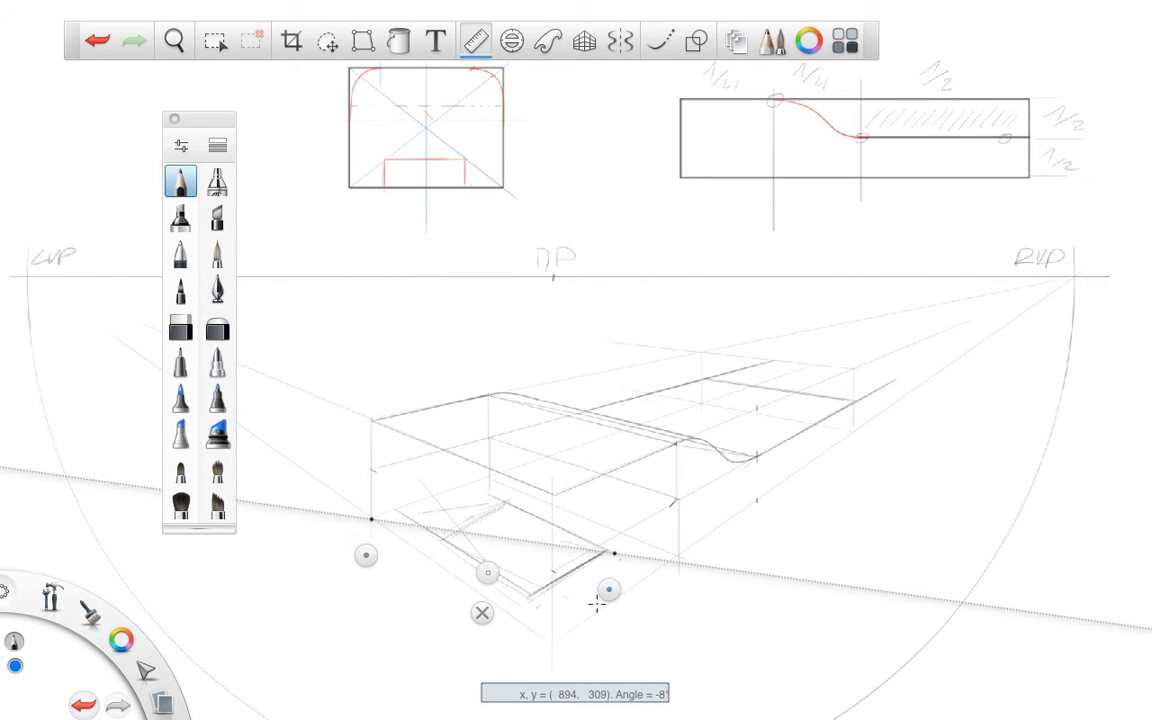
left_click_drag(596, 601, 674, 589)
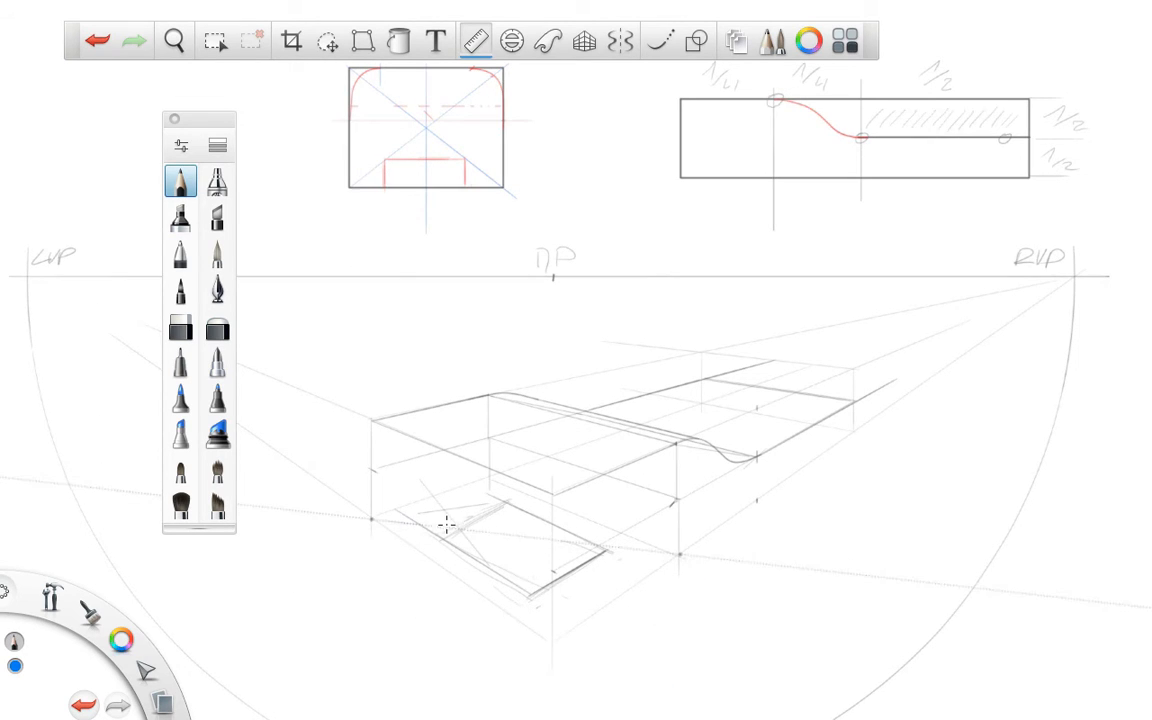
left_click_drag(365, 555, 476, 513)
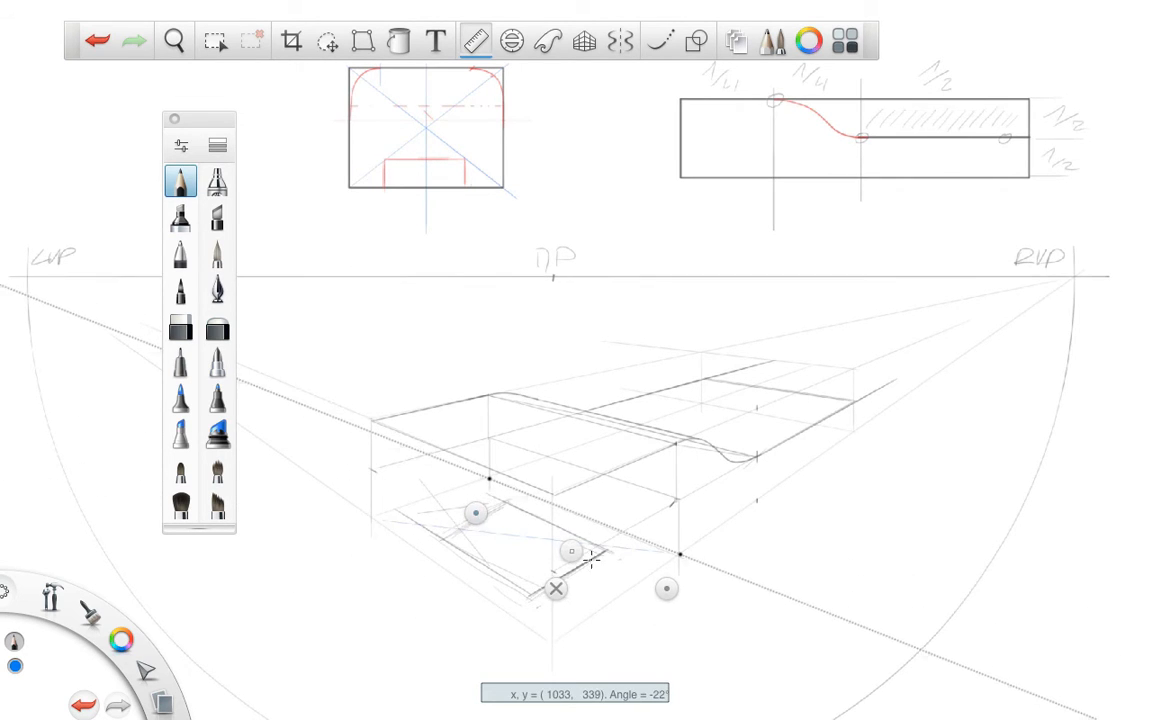
left_click_drag(671, 589, 1041, 283)
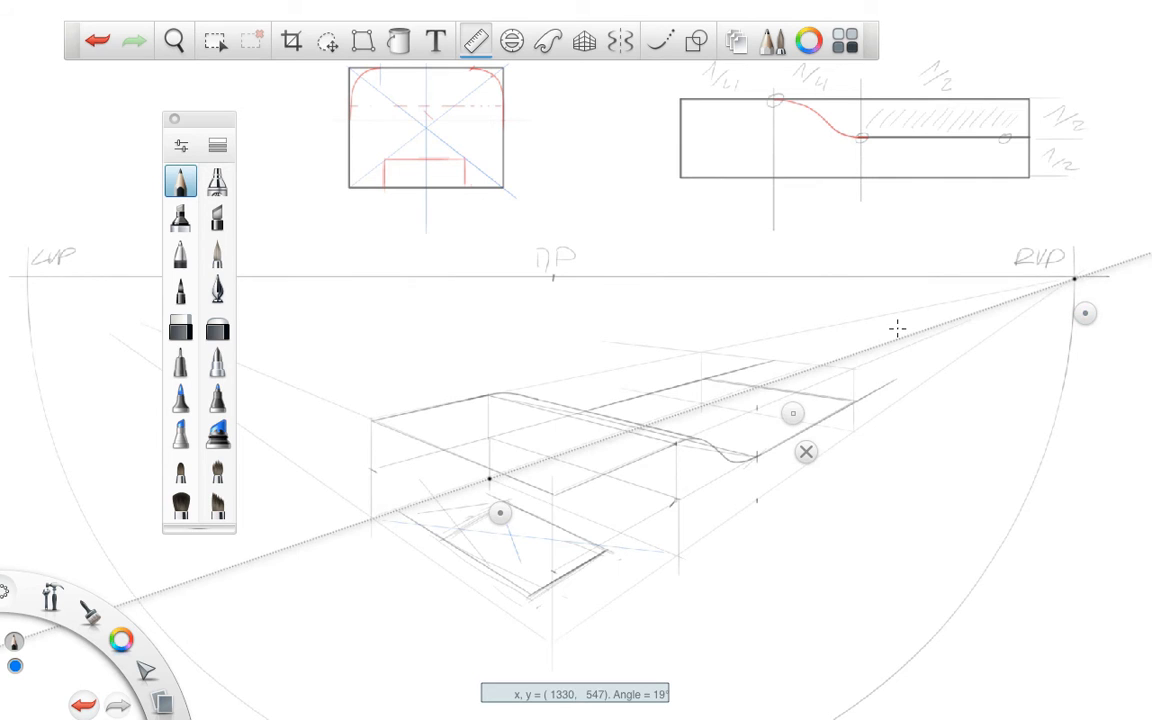
left_click_drag(500, 513, 525, 569)
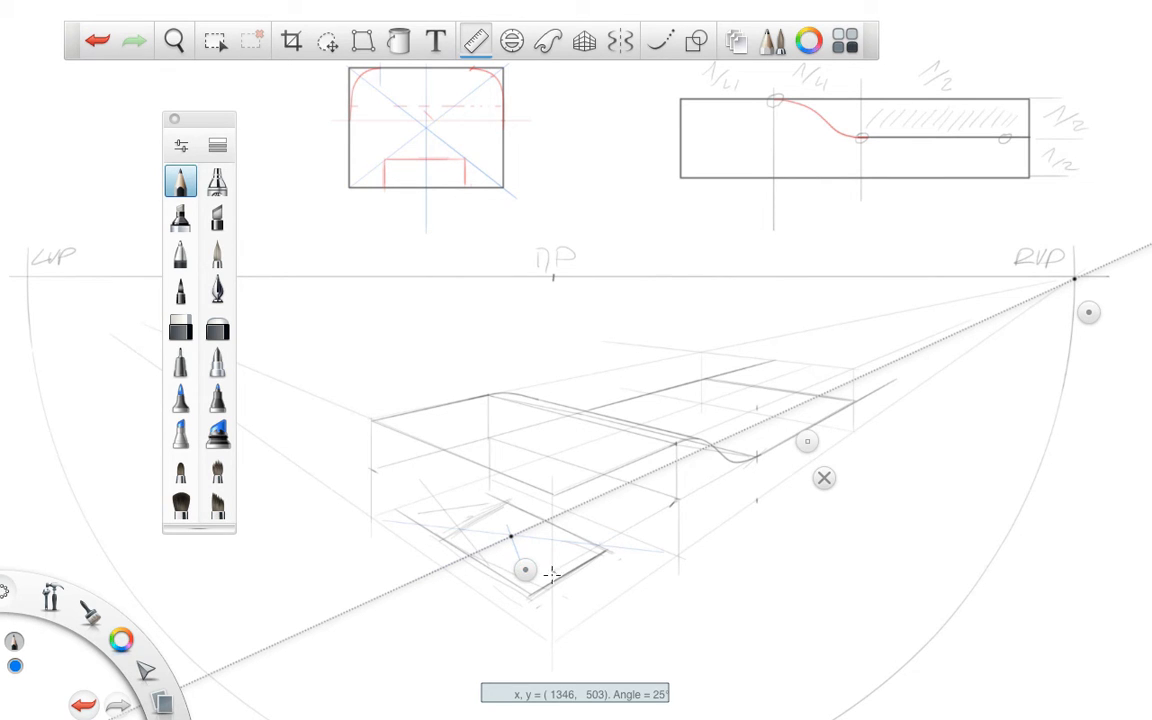
- Mark the floor rectangle's front and left corners in blue, with the ruler along the block's floor diagonal and toward the LVP
left_click_drag(525, 569, 499, 512)
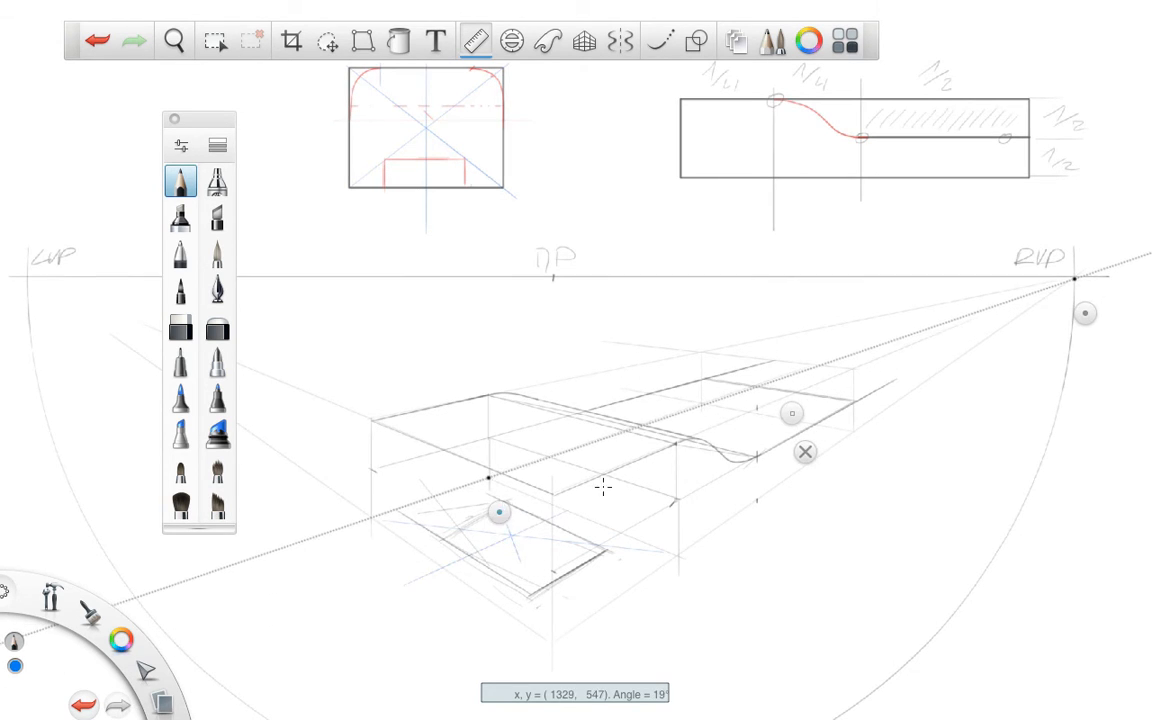
left_click_drag(1083, 322, 540, 614)
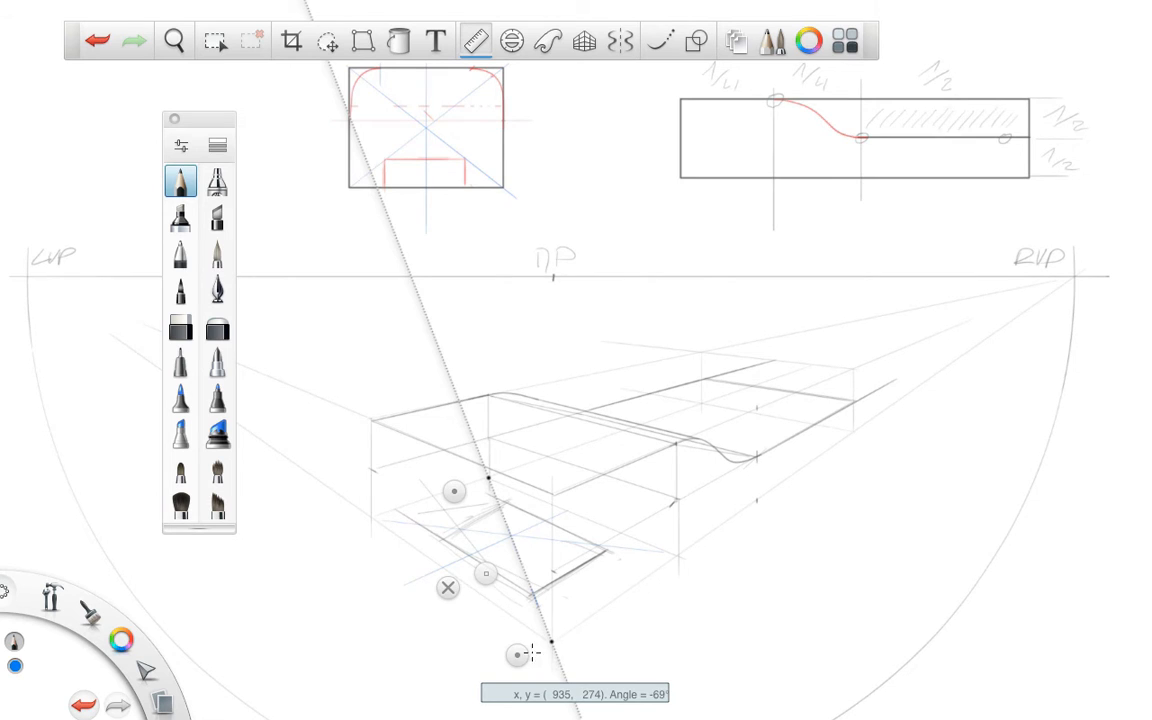
left_click_drag(530, 653, 497, 607)
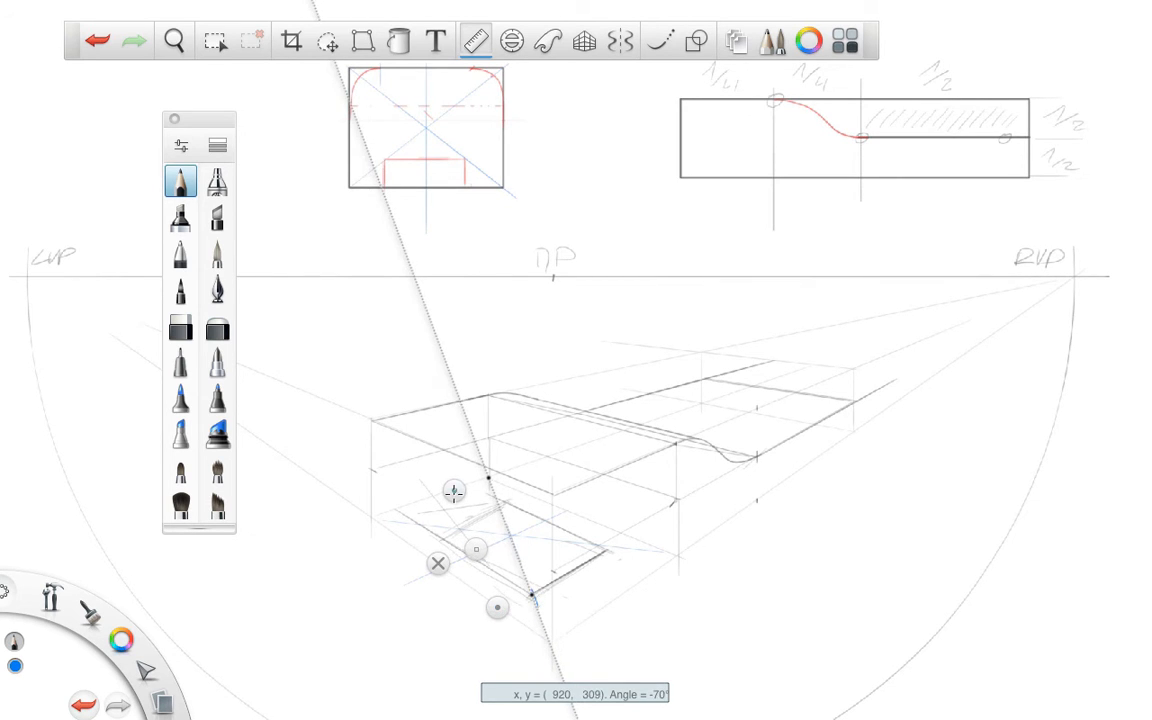
left_click_drag(454, 491, 26, 302)
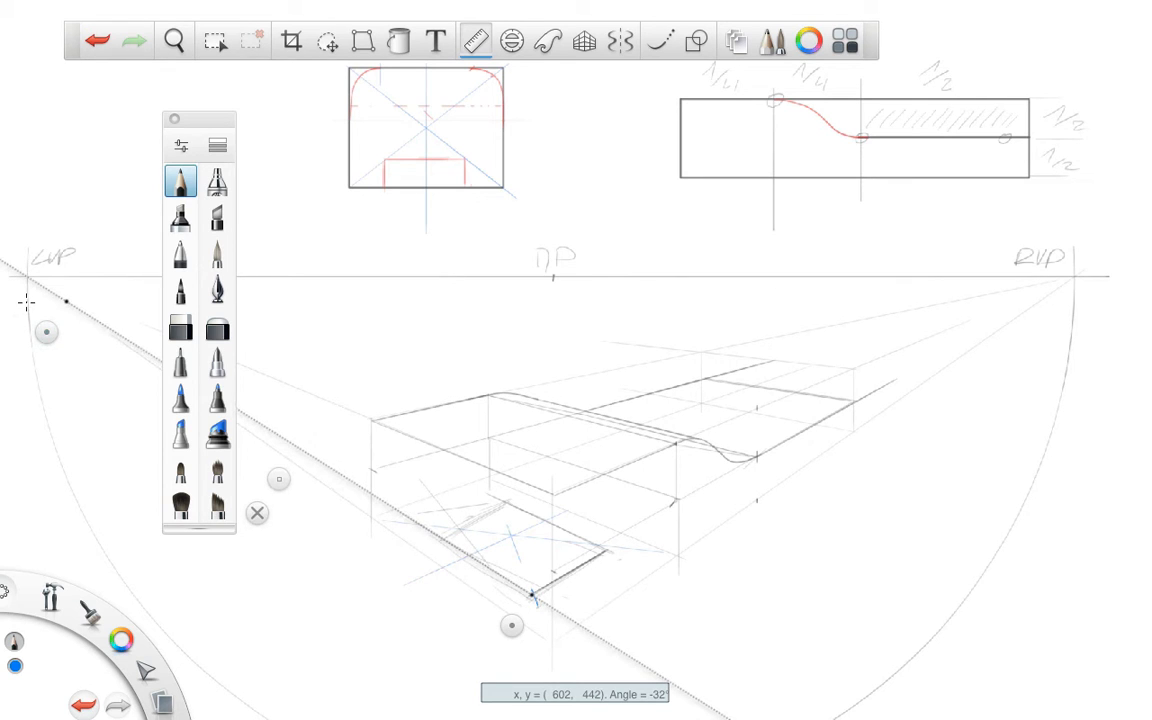
left_click_drag(418, 524, 423, 527)
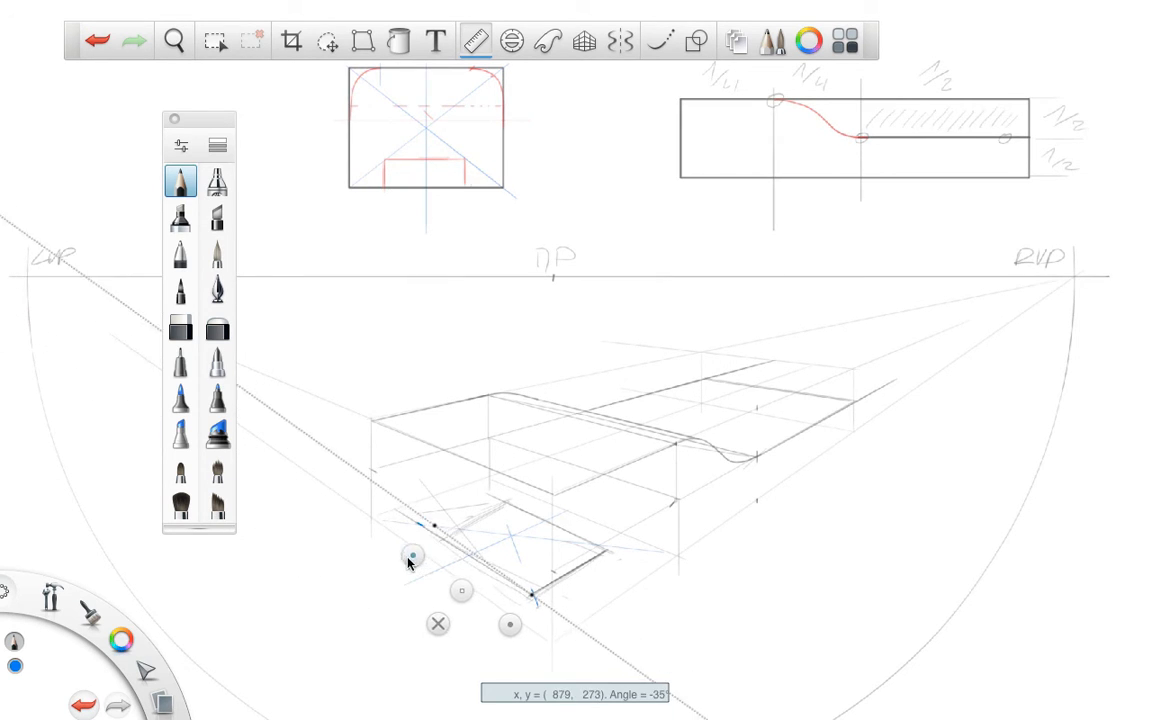
- Draw the floor rectangle's back left edge in Gray 60% from the blue mark toward the RVP, and erase the rough strokes beside it
left_click_drag(575, 618, 1075, 303)
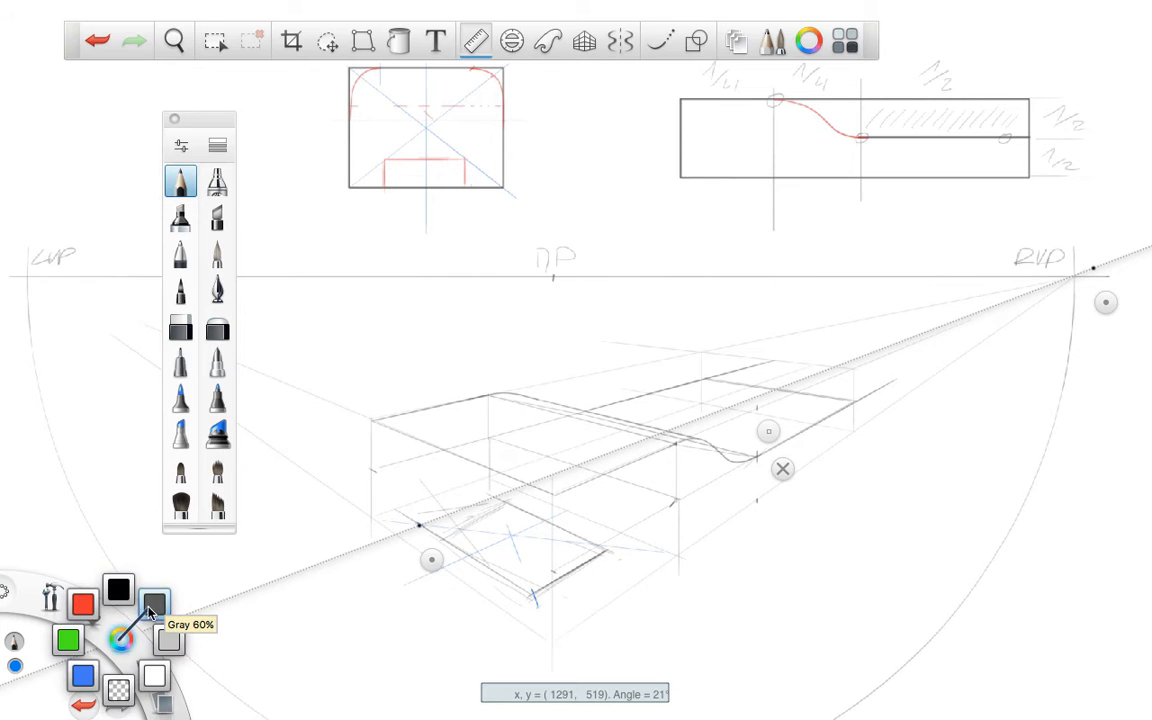
left_click(154, 603)
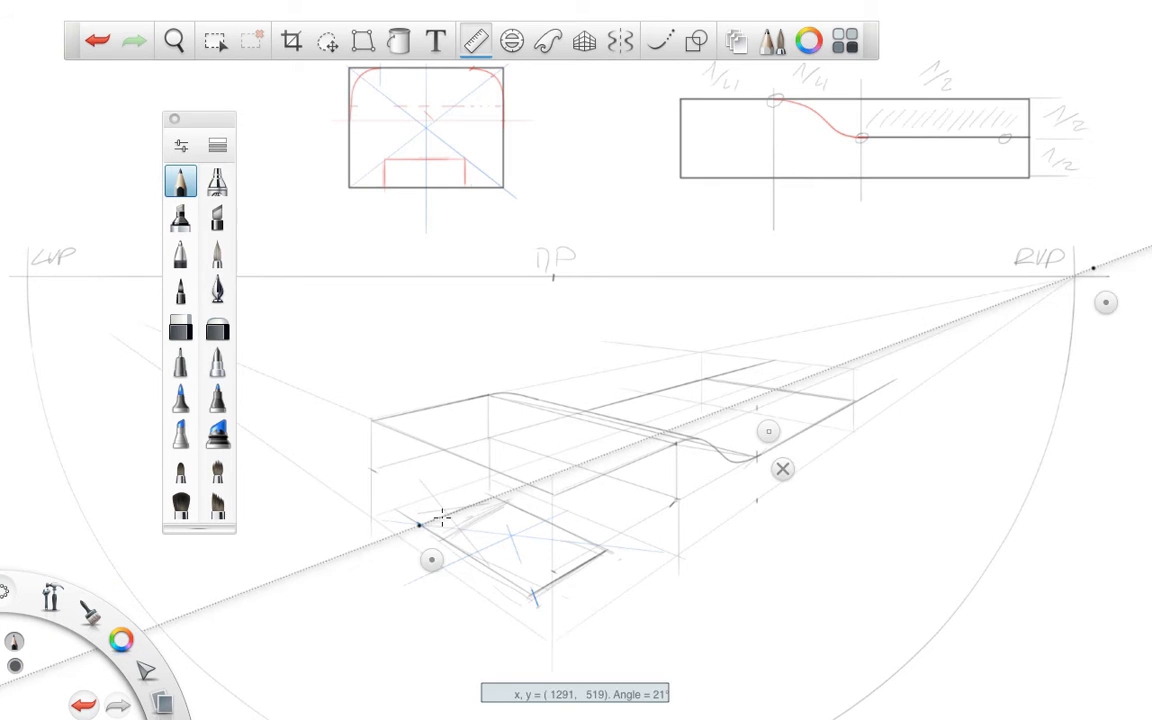
left_click_drag(422, 524, 500, 495)
left_click(782, 469)
left_click(180, 328)
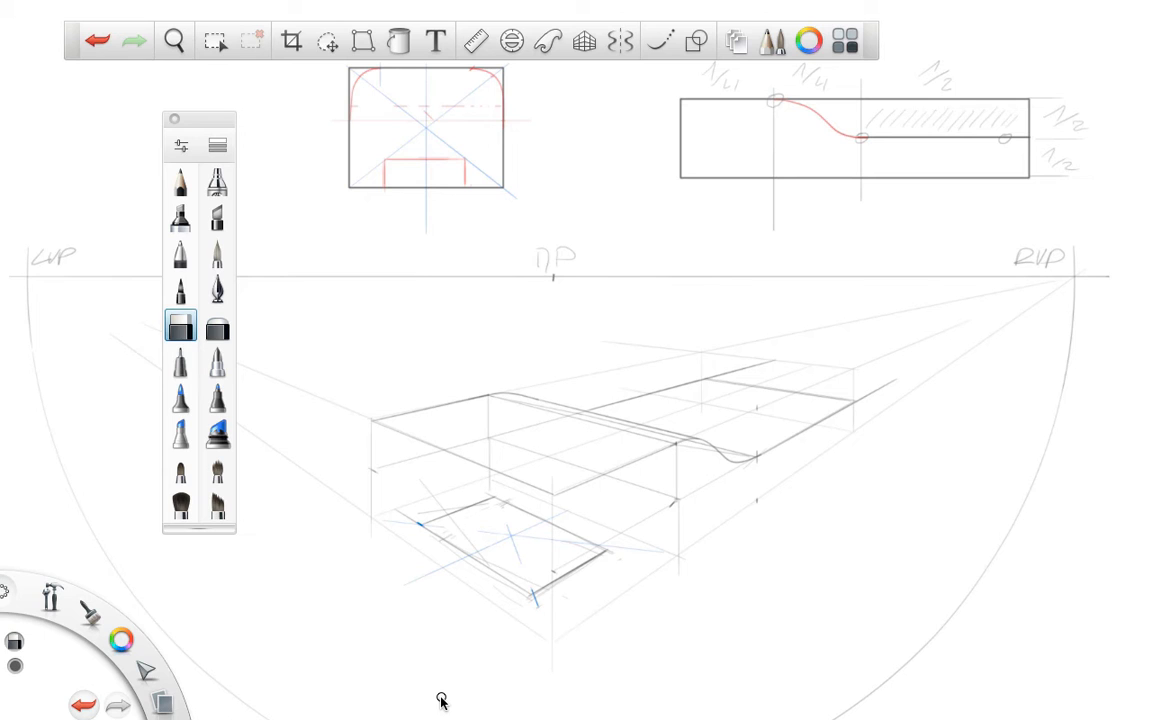
- Redraw the floor rectangle's front right edge slightly inward in pencil with the ruler aligned to the RVP, and erase the old edge
left_click(475, 40)
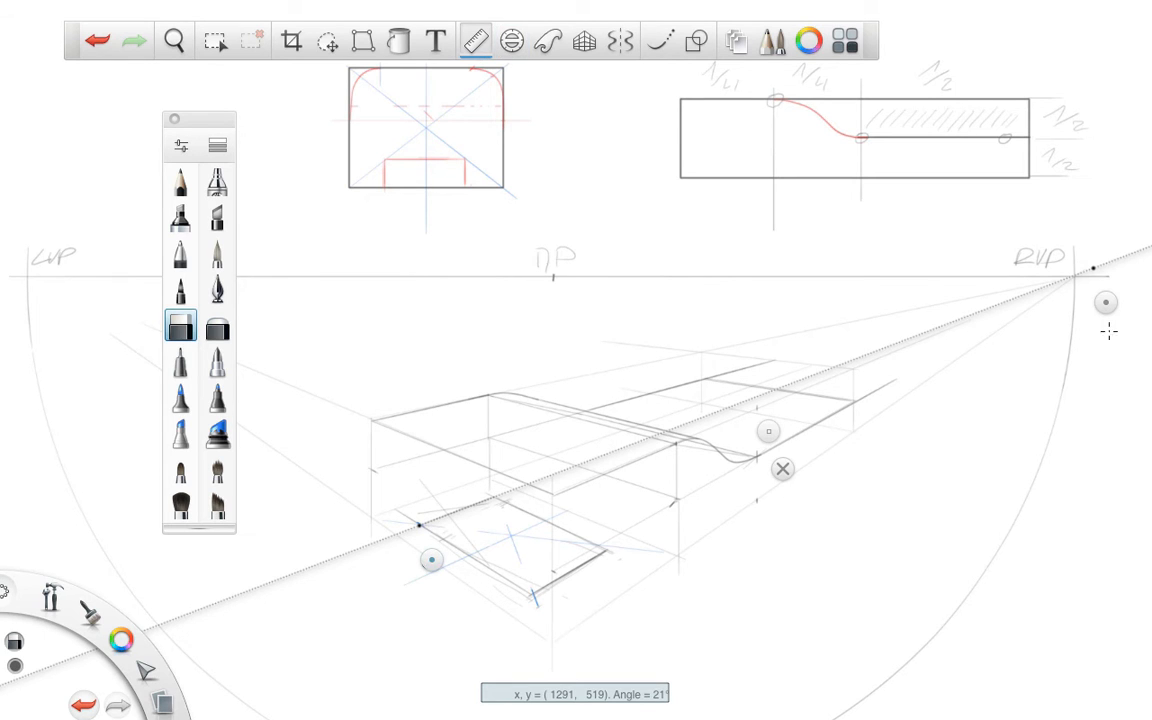
left_click_drag(1106, 306, 1086, 314)
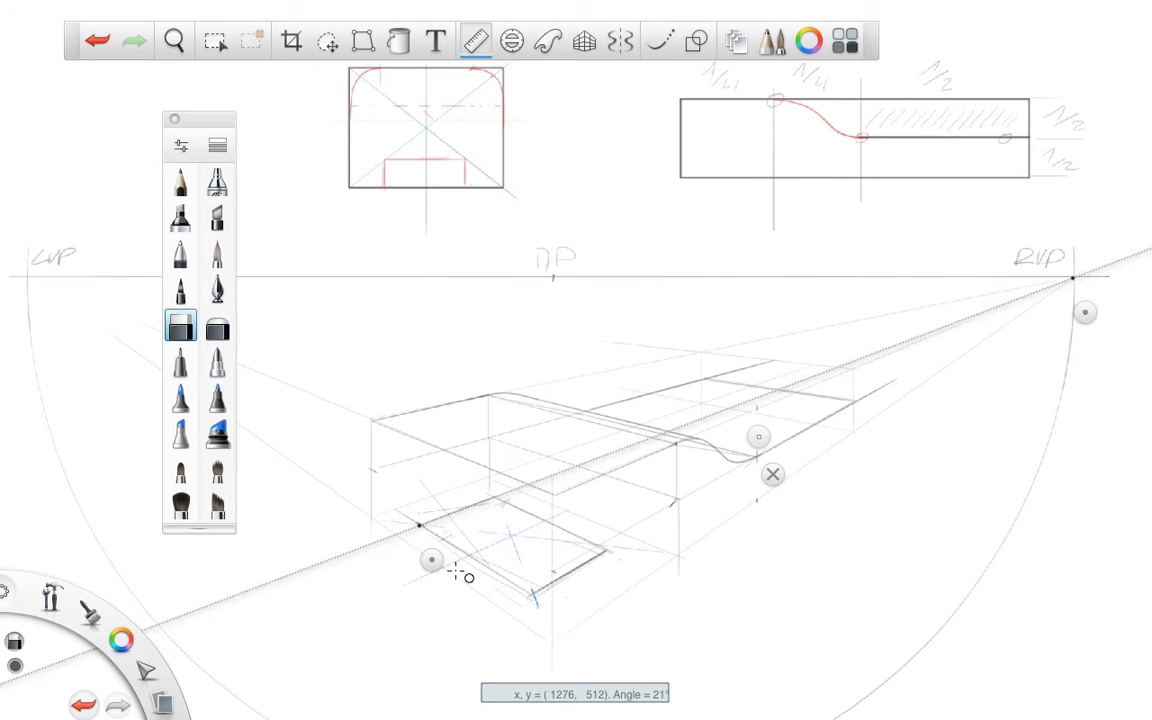
left_click_drag(437, 559, 510, 630)
left_click_drag(597, 548, 551, 590)
left_click(181, 181)
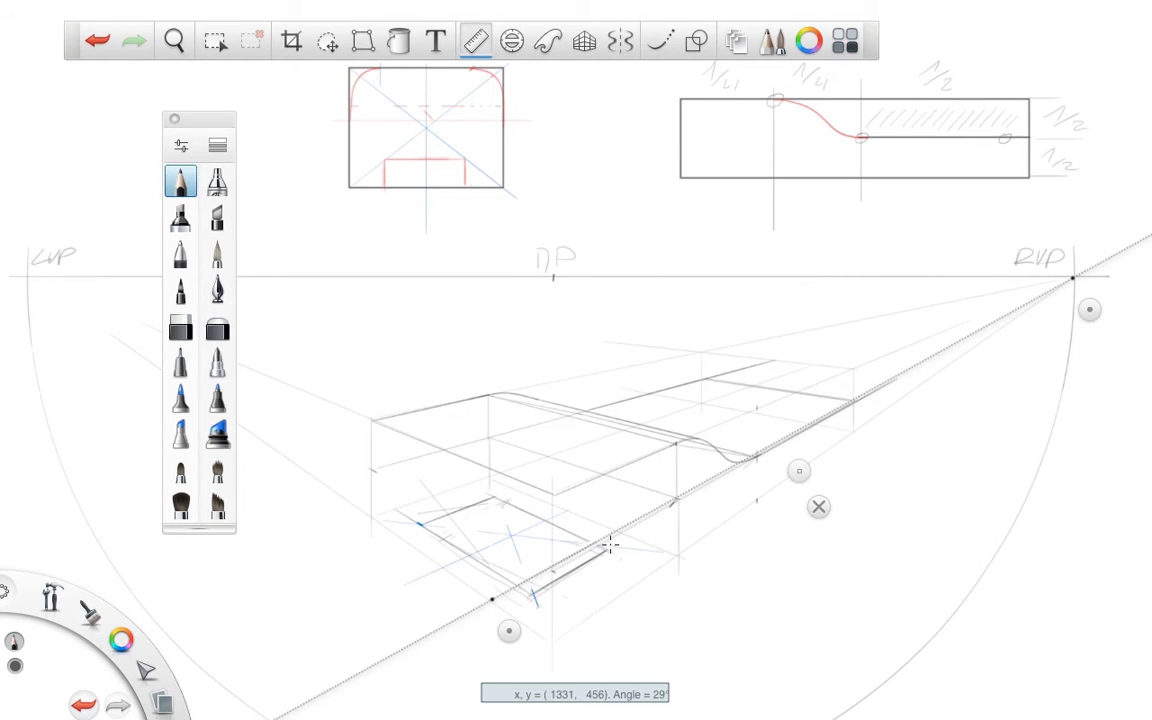
left_click(818, 507)
left_click(181, 328)
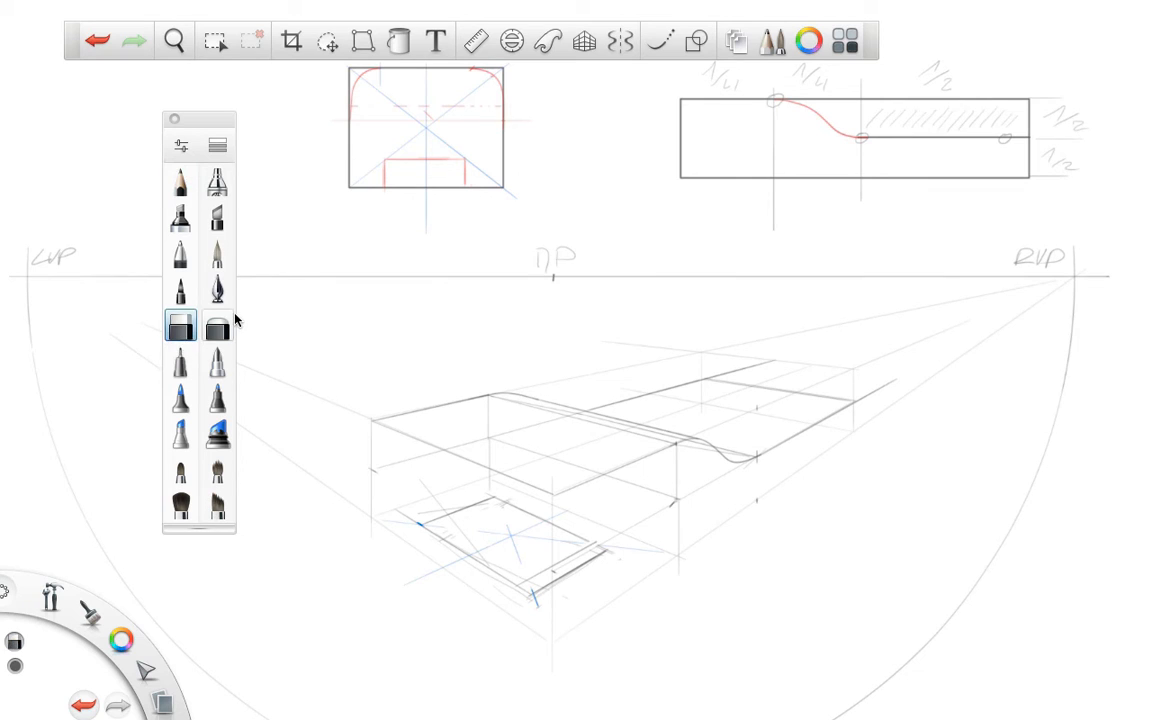
left_click_drag(600, 550, 518, 592)
- Mark in blue where the line through the rectangle's front corner crosses the centre line, and project from the block's left floor corner to mark the left corner
left_click(475, 40)
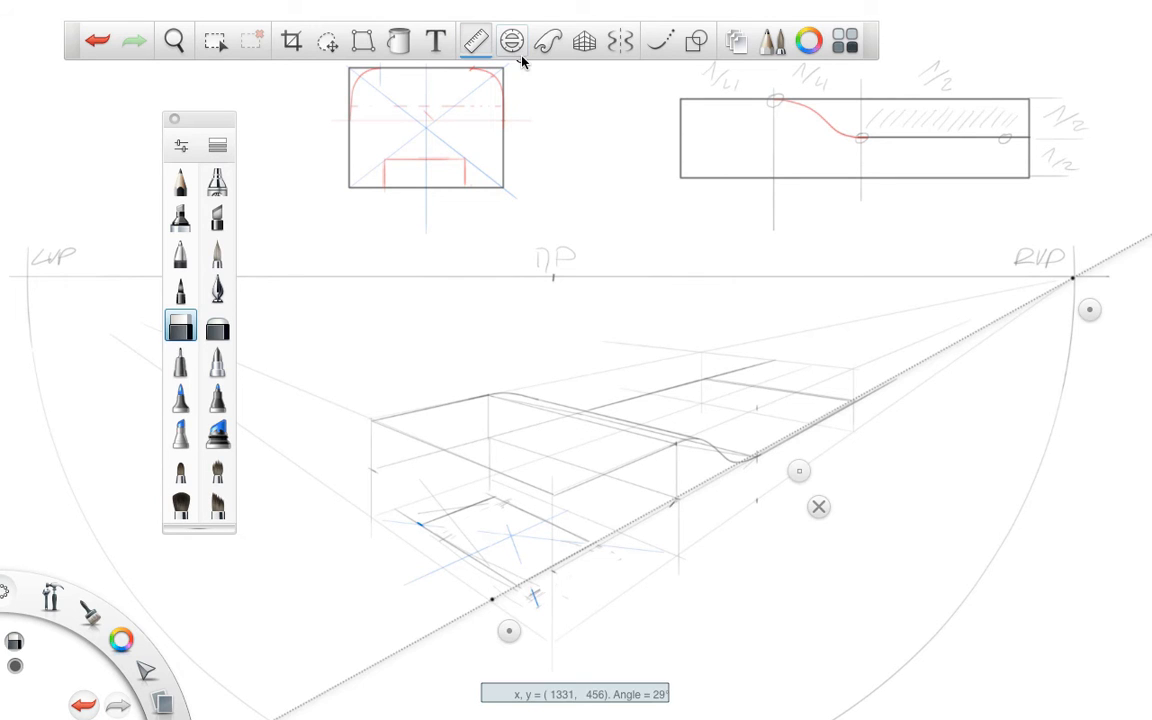
left_click_drag(509, 631, 570, 672)
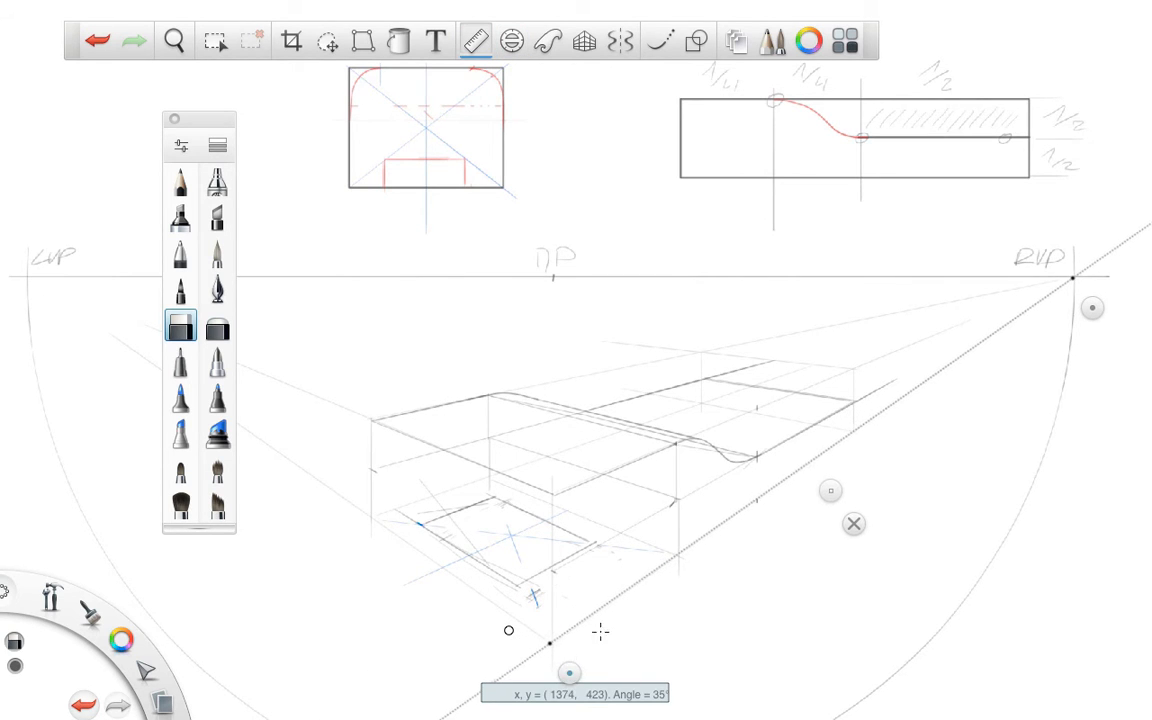
left_click_drag(1092, 310, 447, 456)
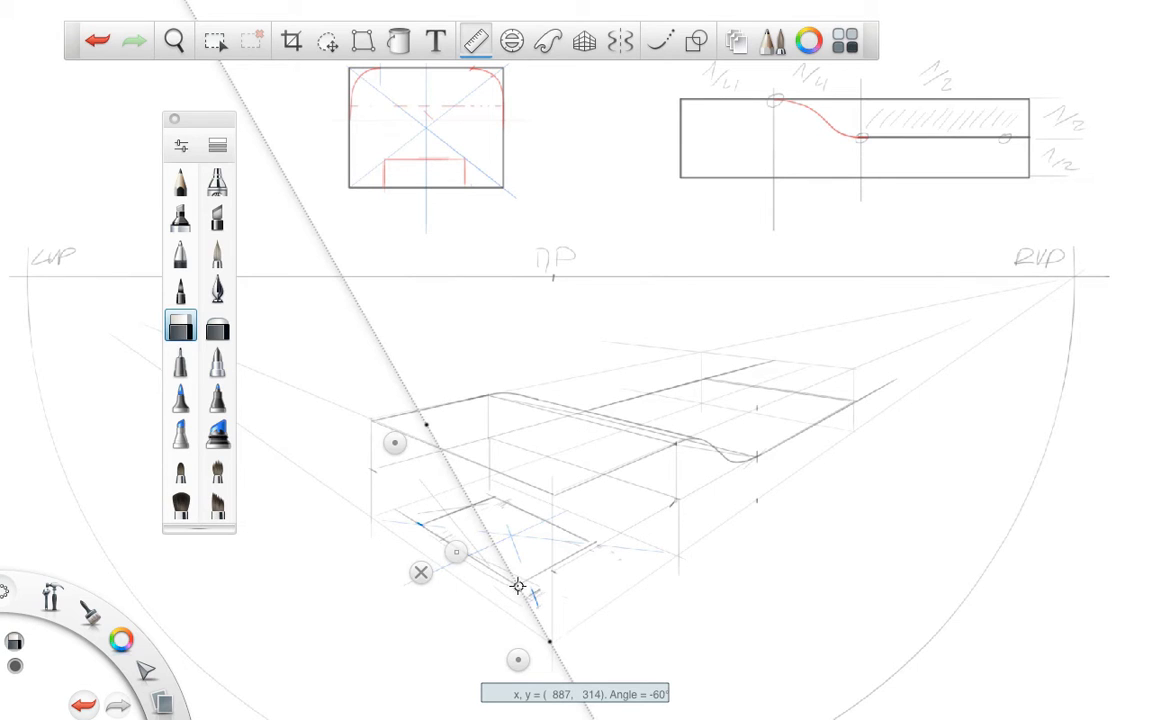
left_click_drag(392, 443, 381, 433)
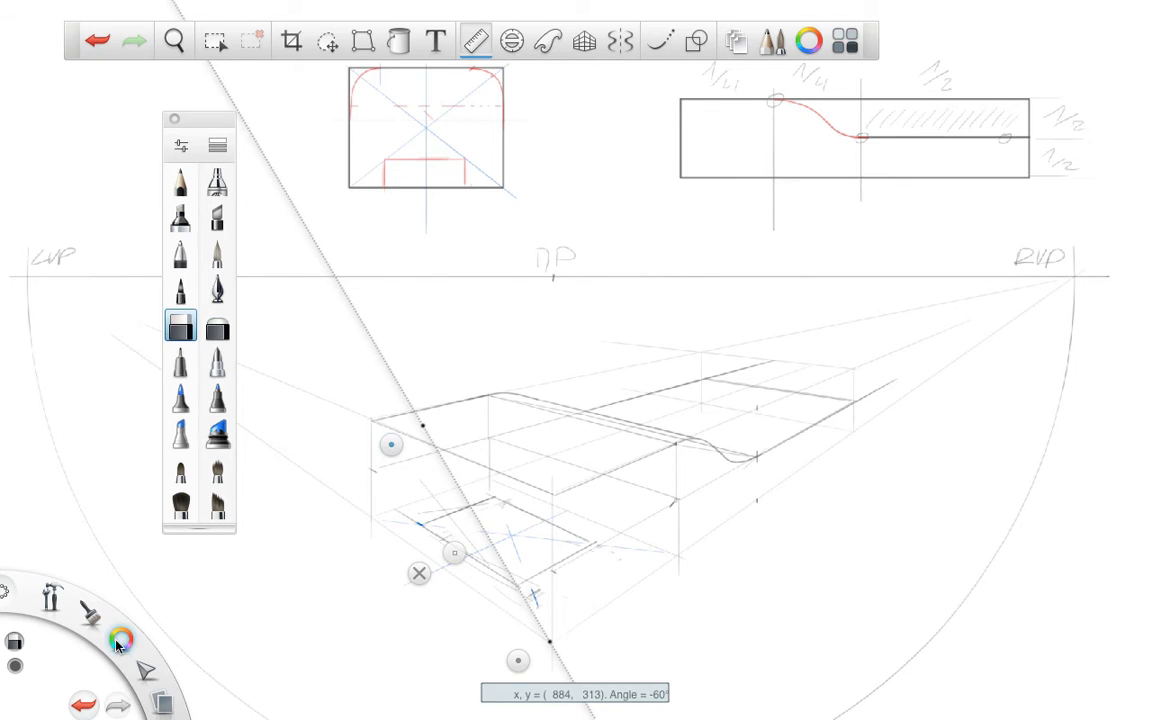
left_click_drag(120, 640, 80, 664)
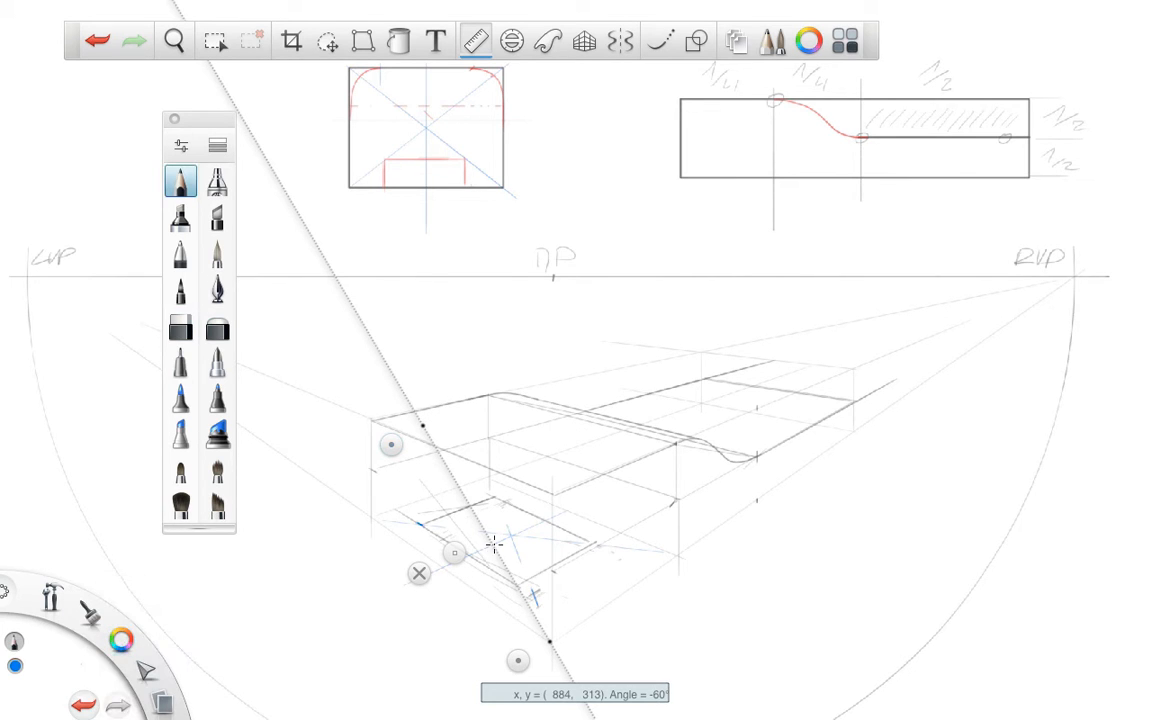
left_click_drag(491, 542, 496, 549)
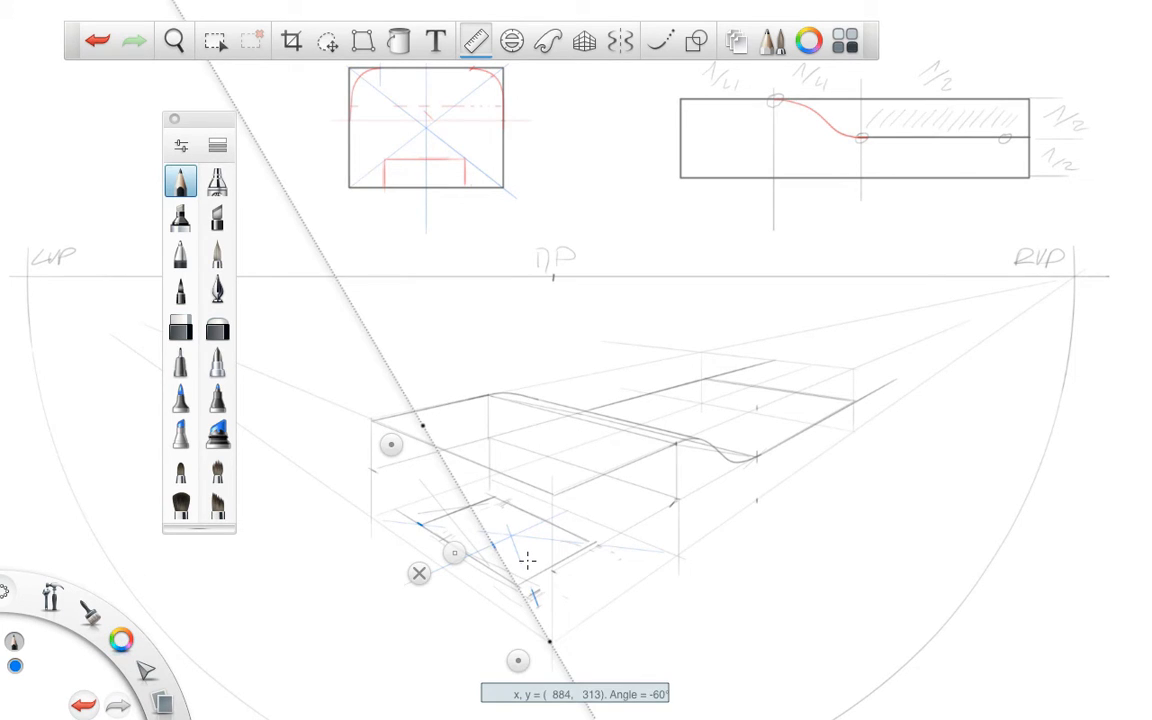
left_click_drag(386, 443, 337, 537)
left_click_drag(530, 673, 479, 578)
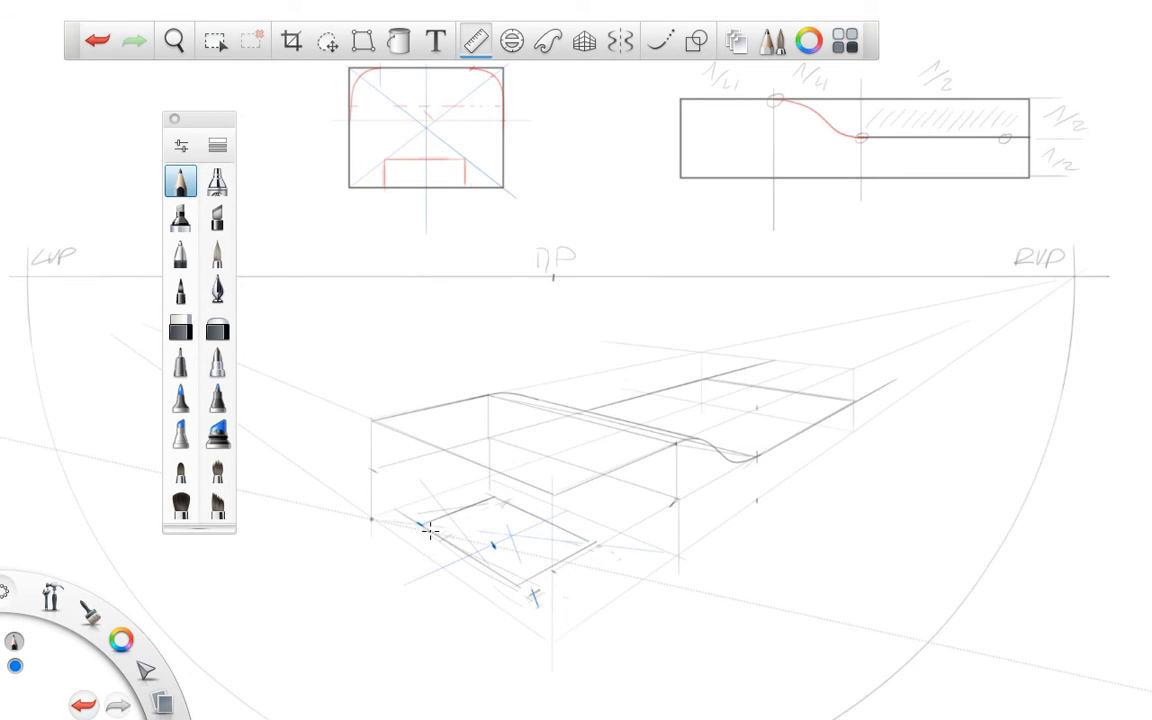
- Redraw the floor rectangle's back left edge in black toward the RVP, and erase the old edge and the front corner's blue mark
left_click_drag(364, 555, 415, 579)
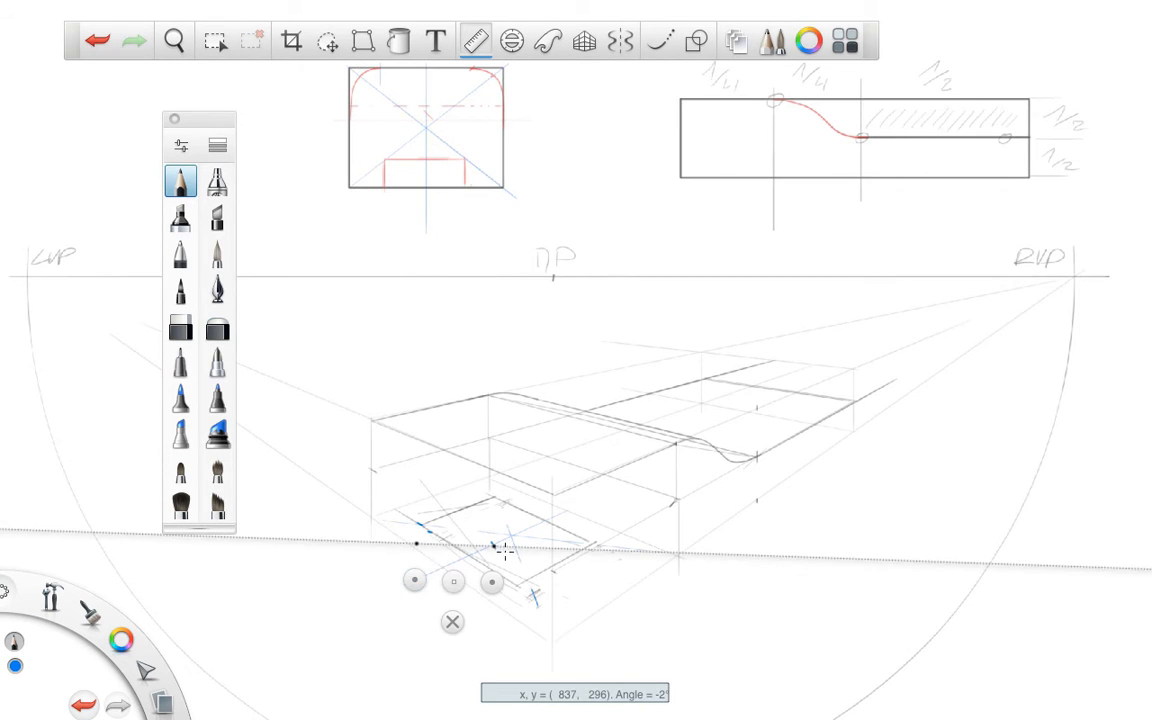
left_click_drag(492, 582, 643, 510)
left_click_drag(428, 577, 441, 566)
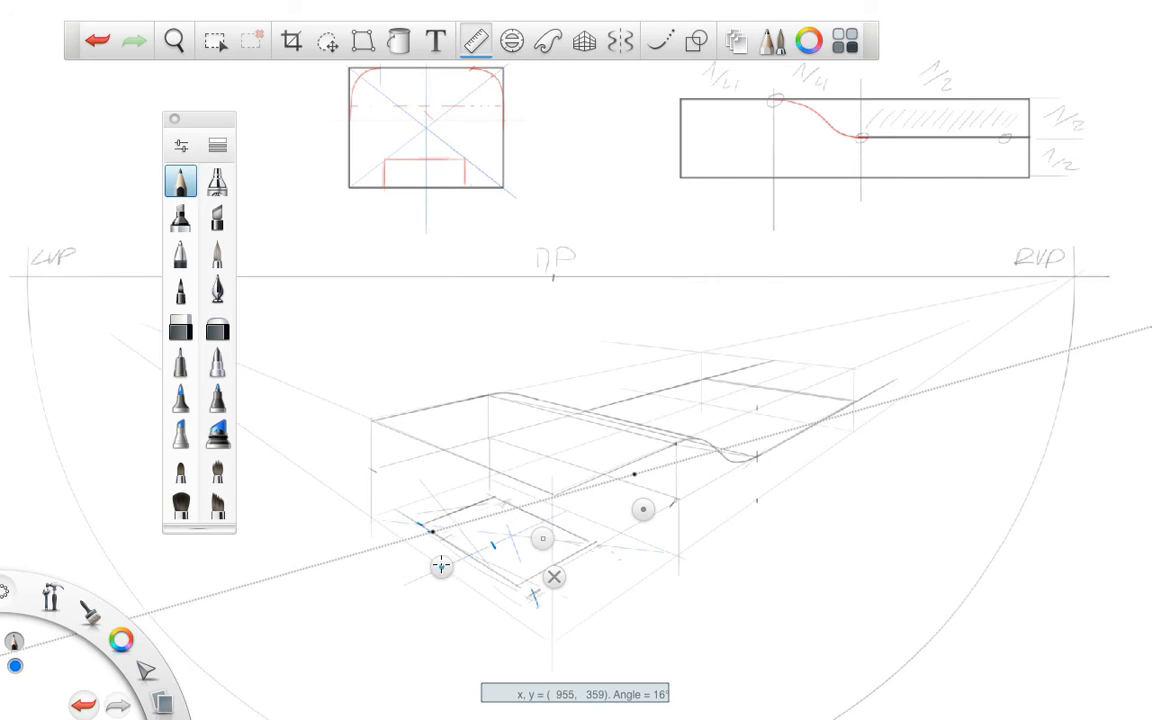
mouse_move(643, 510)
left_mouse_down()
mouse_move(884, 391)
mouse_move(1100, 305)
mouse_move(1076, 314)
mouse_move(1087, 311)
left_mouse_up()
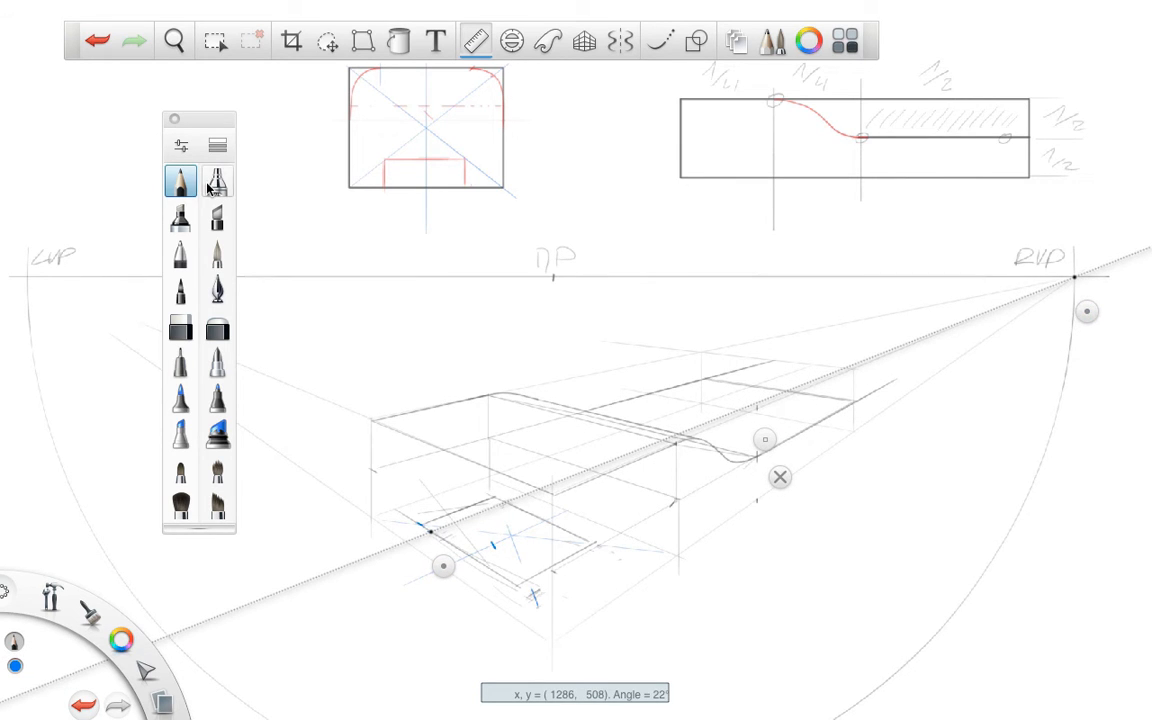
left_click_drag(121, 640, 108, 596)
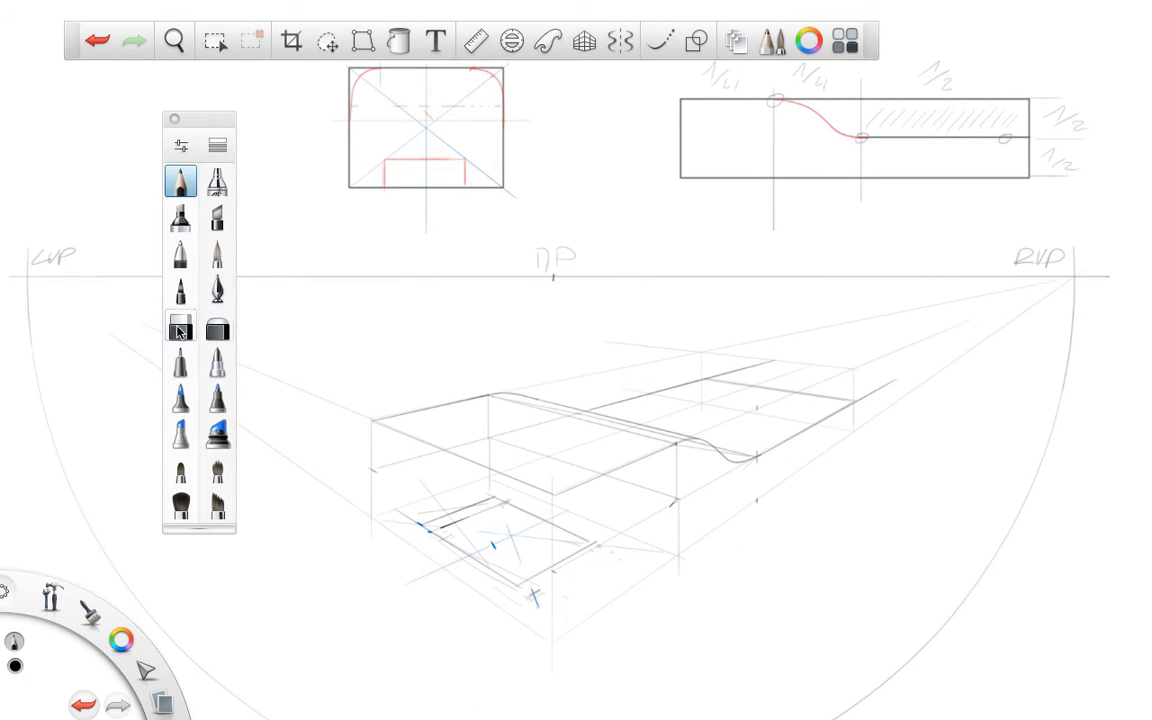
left_click(180, 327)
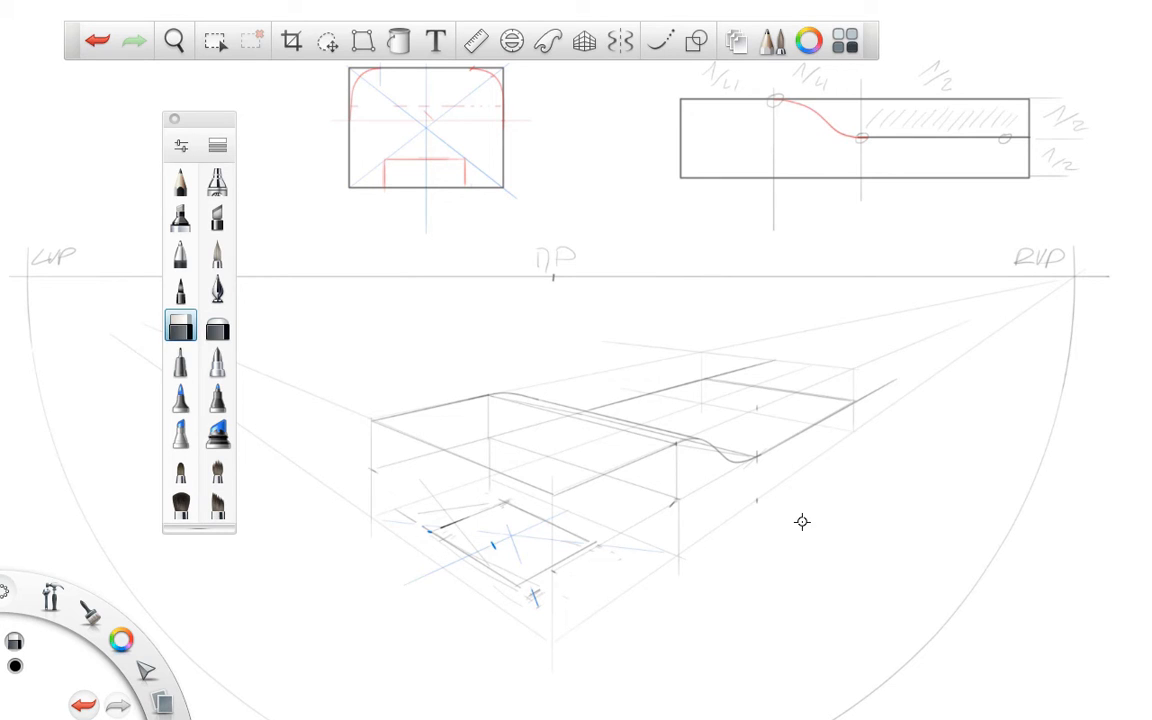
left_click_drag(545, 592, 535, 599)
- Extend the rectangle's two RVP-directed edges in pencil with short strokes to the block's left floor edge, using the ruler
left_click(475, 40)
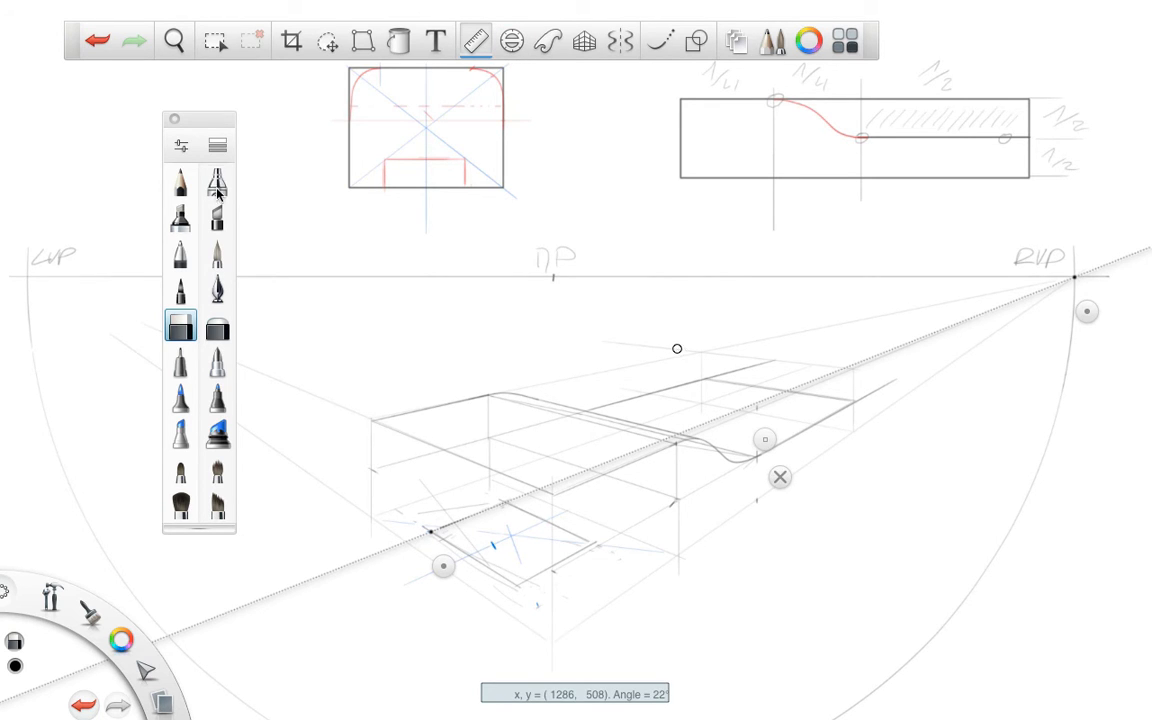
left_click(181, 182)
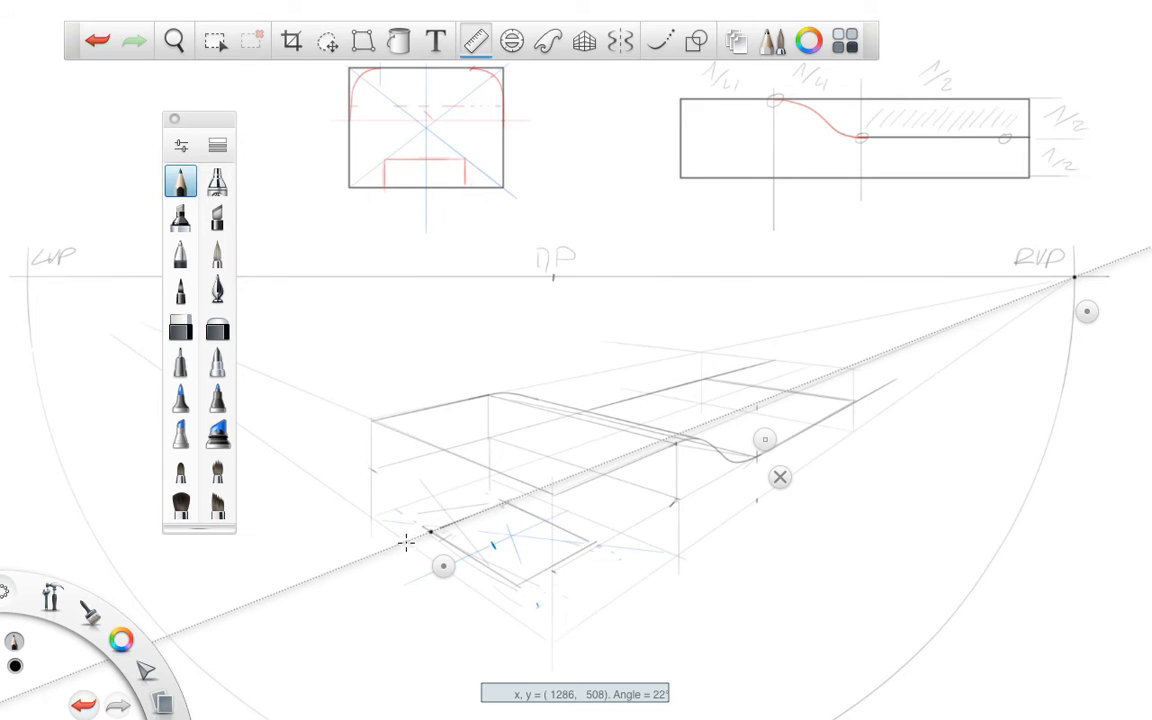
mouse_move(411, 541)
left_mouse_down()
mouse_move(427, 533)
mouse_move(506, 625)
mouse_move(530, 617)
mouse_move(493, 602)
mouse_move(504, 591)
mouse_move(476, 548)
left_mouse_up()
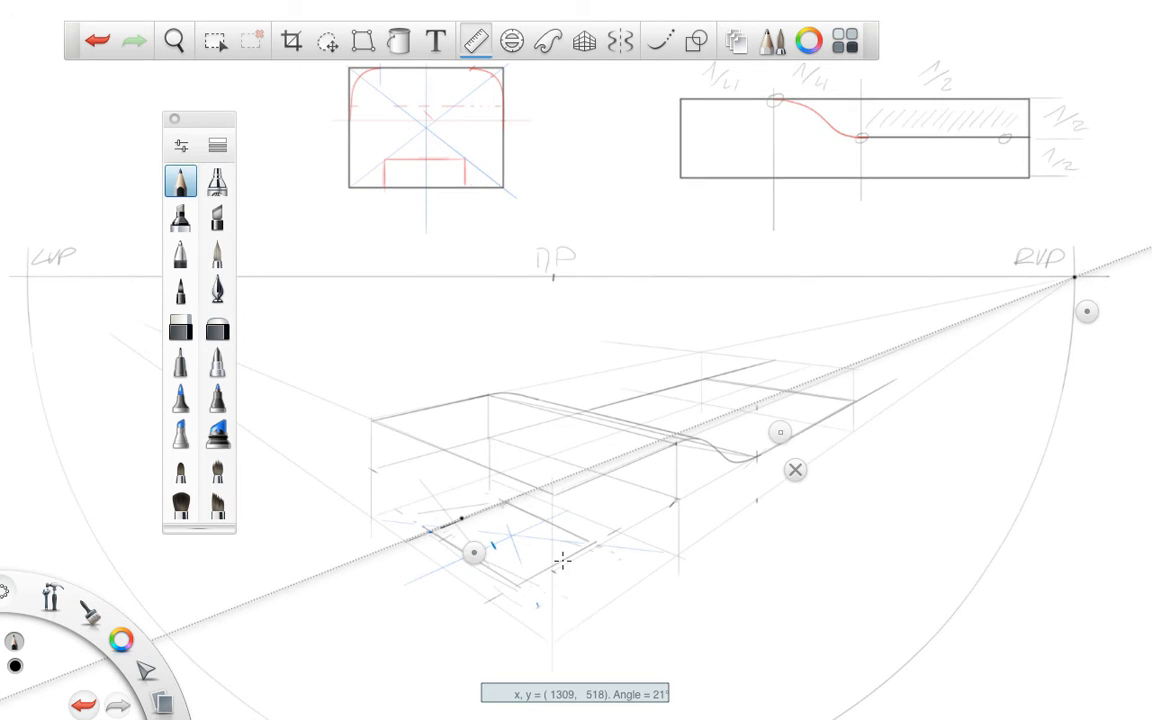
- Draw a vertical up the block's front face from the left floor mark, and tick the second mark's vertical on the top and floor edges
left_click_drag(1088, 314, 553, 375)
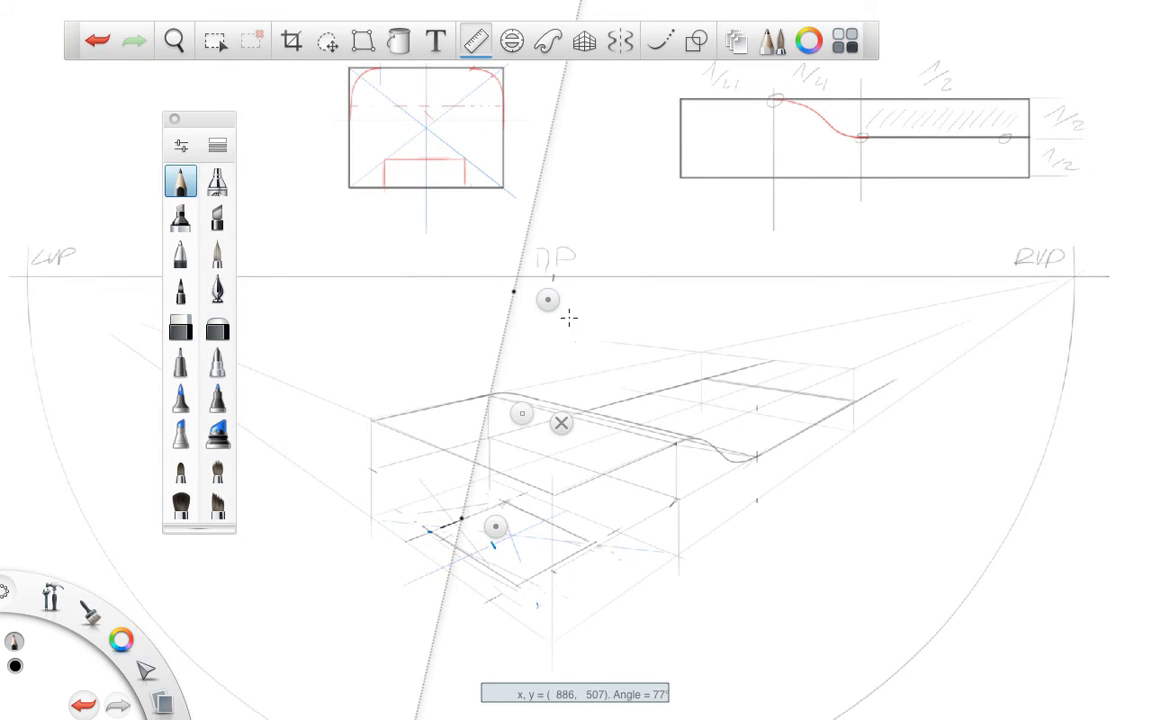
left_click_drag(547, 300, 584, 362)
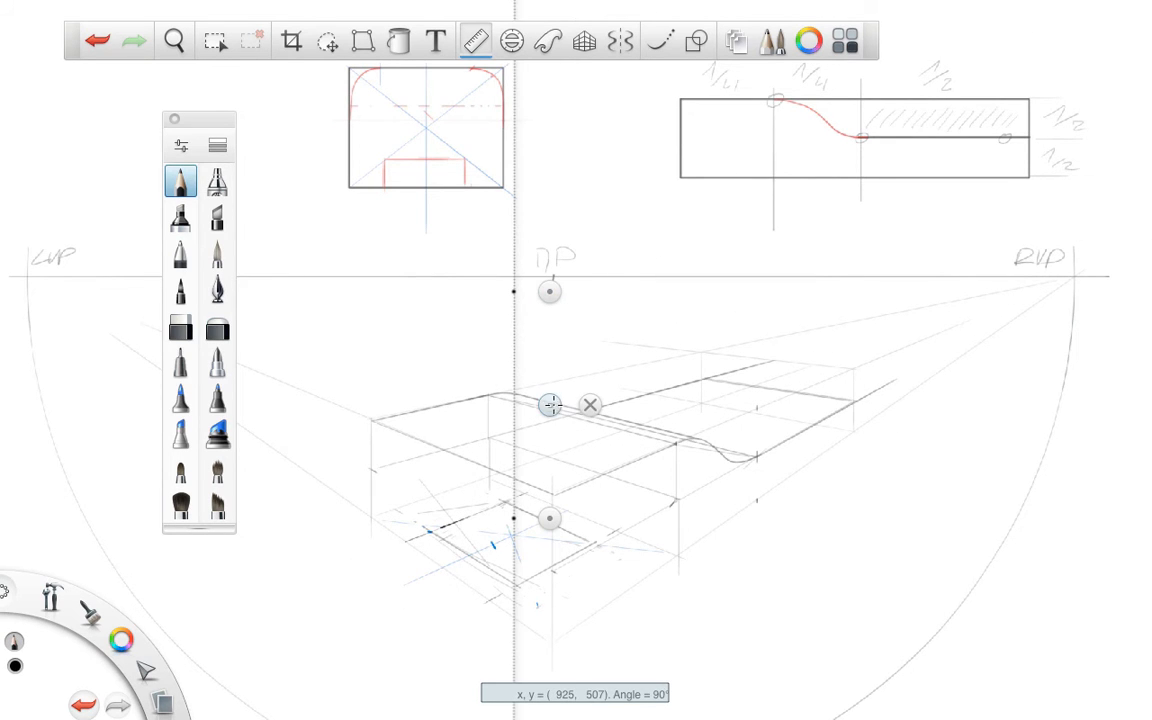
left_click_drag(550, 405, 441, 525)
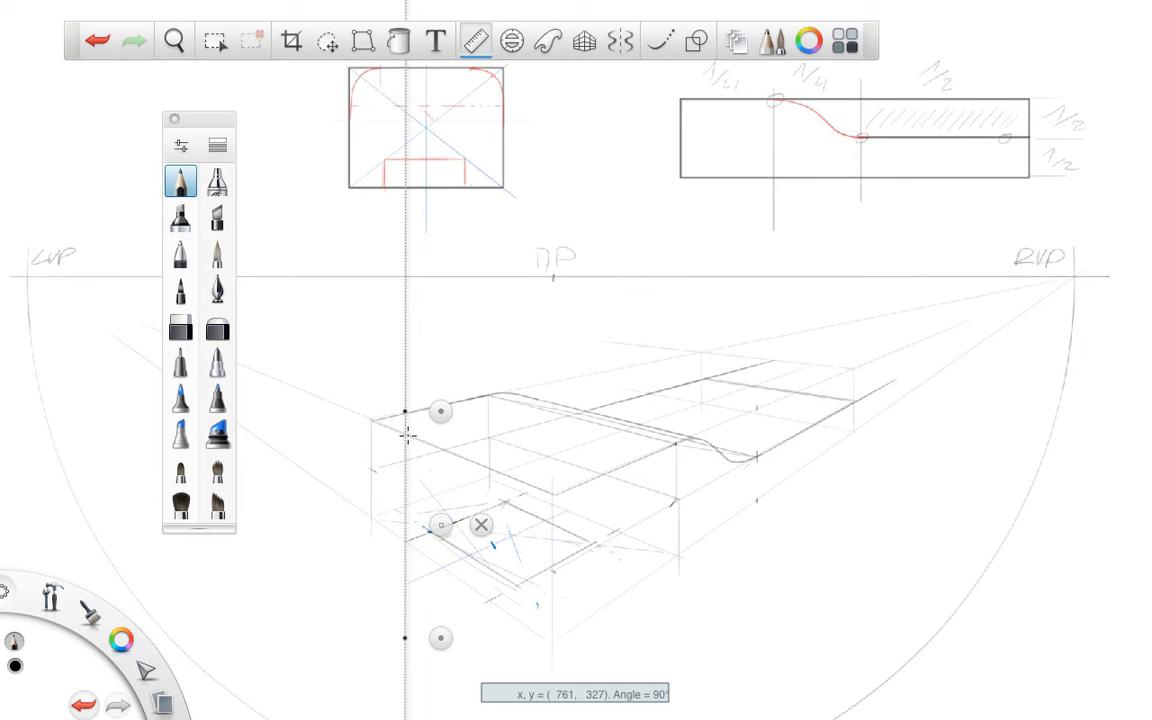
mouse_move(404, 441)
left_mouse_down()
mouse_move(405, 542)
mouse_move(444, 527)
mouse_move(558, 558)
mouse_move(524, 563)
left_mouse_up()
left_click_drag(489, 469, 489, 479)
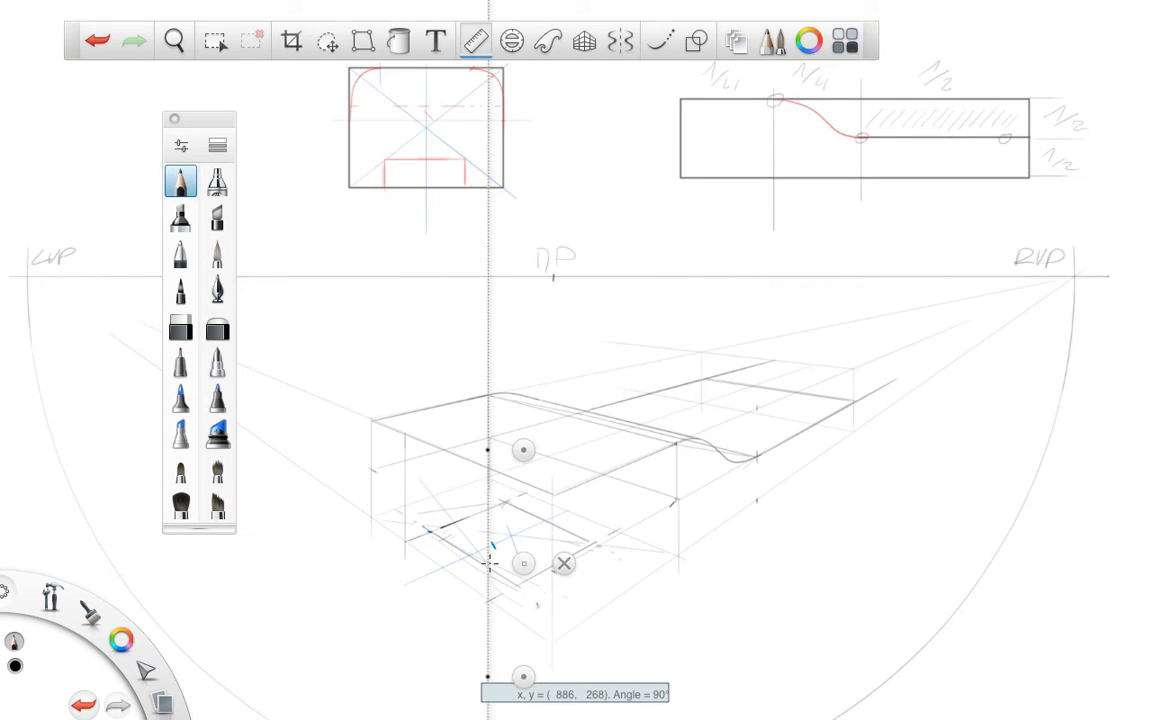
left_click_drag(489, 590, 489, 602)
- Draw two ruler lines toward the RVP across the block's top, starting where the verticals meet its front edge
left_click_drag(553, 437, 1089, 287)
left_click_drag(512, 707, 493, 507)
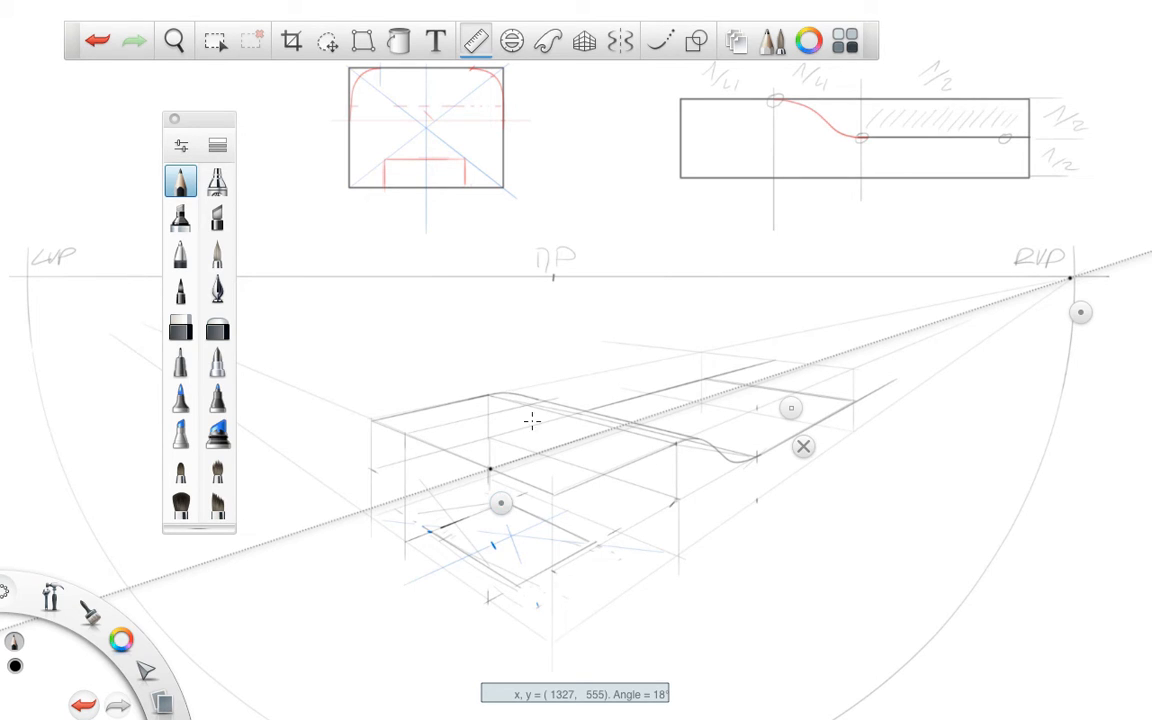
- Tick where the floor rectangle's LVP-directed edges meet the block's right floor edge, and carry both marks vertically up to the top edge
left_click_drag(498, 500, 533, 615)
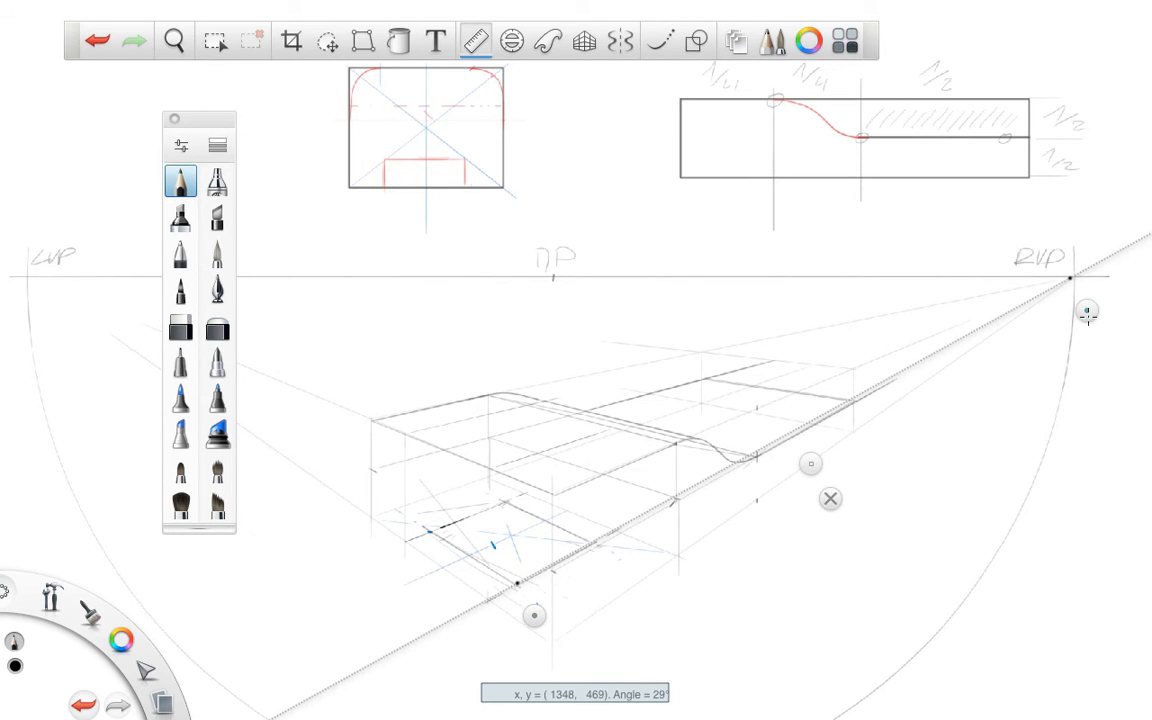
left_click_drag(1087, 313, 10, 307)
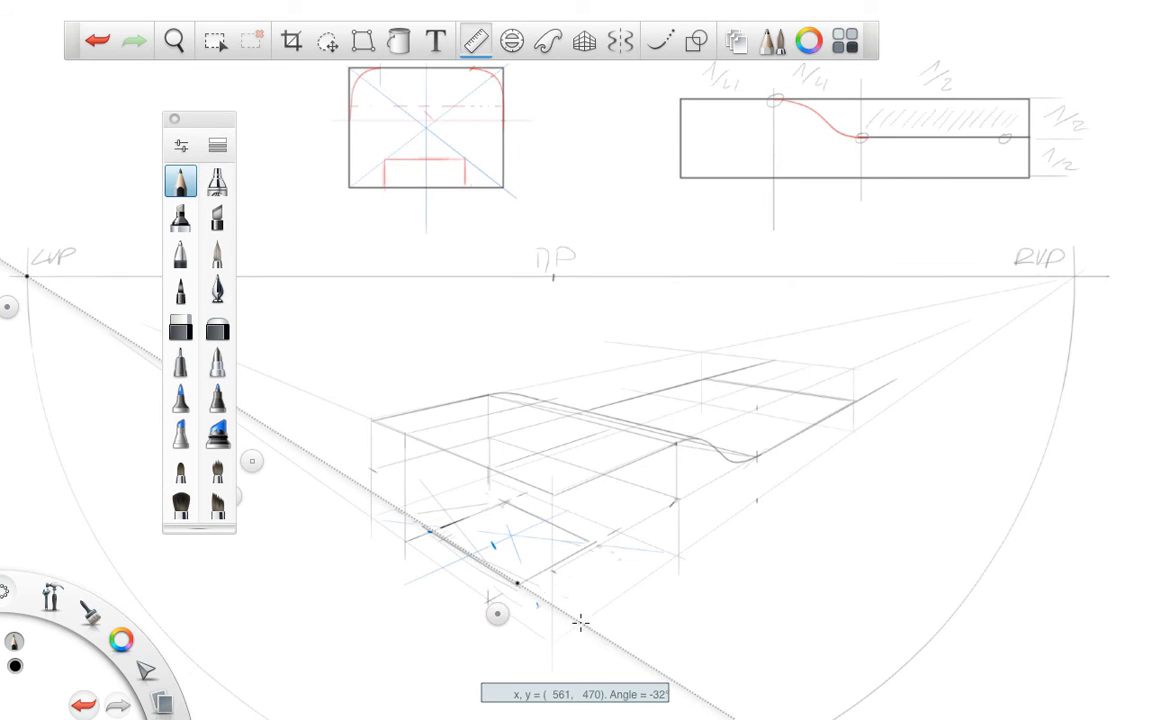
left_click_drag(503, 624, 598, 571)
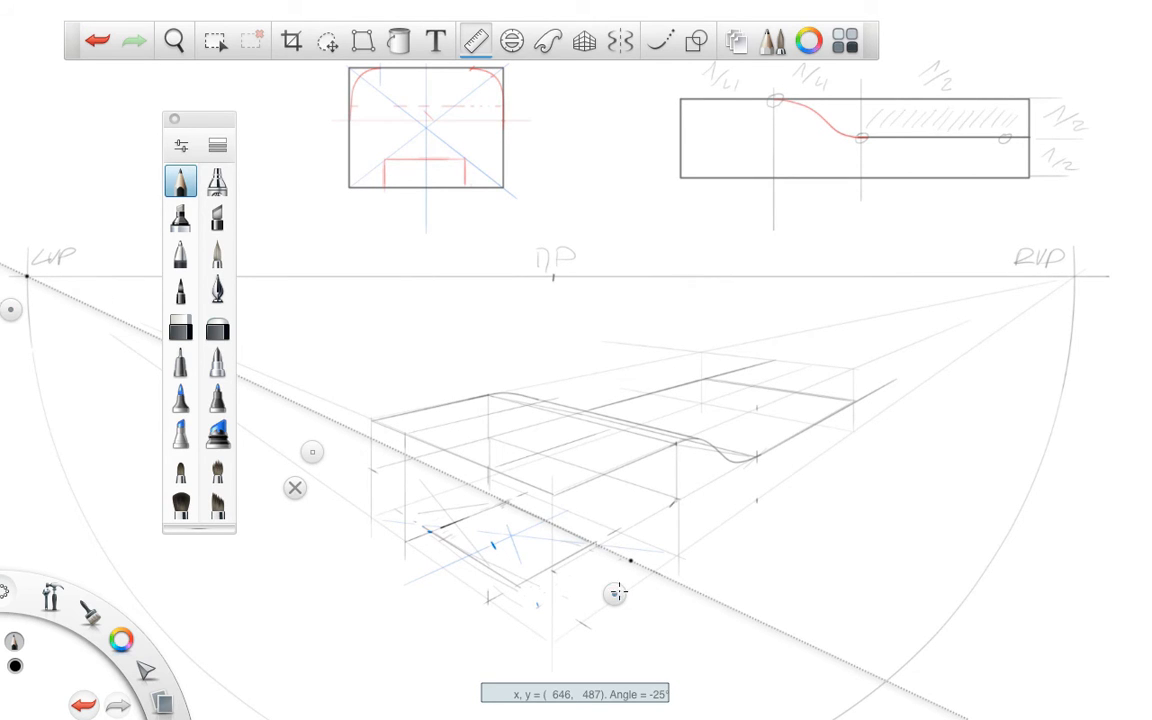
left_click_drag(614, 594, 619, 468)
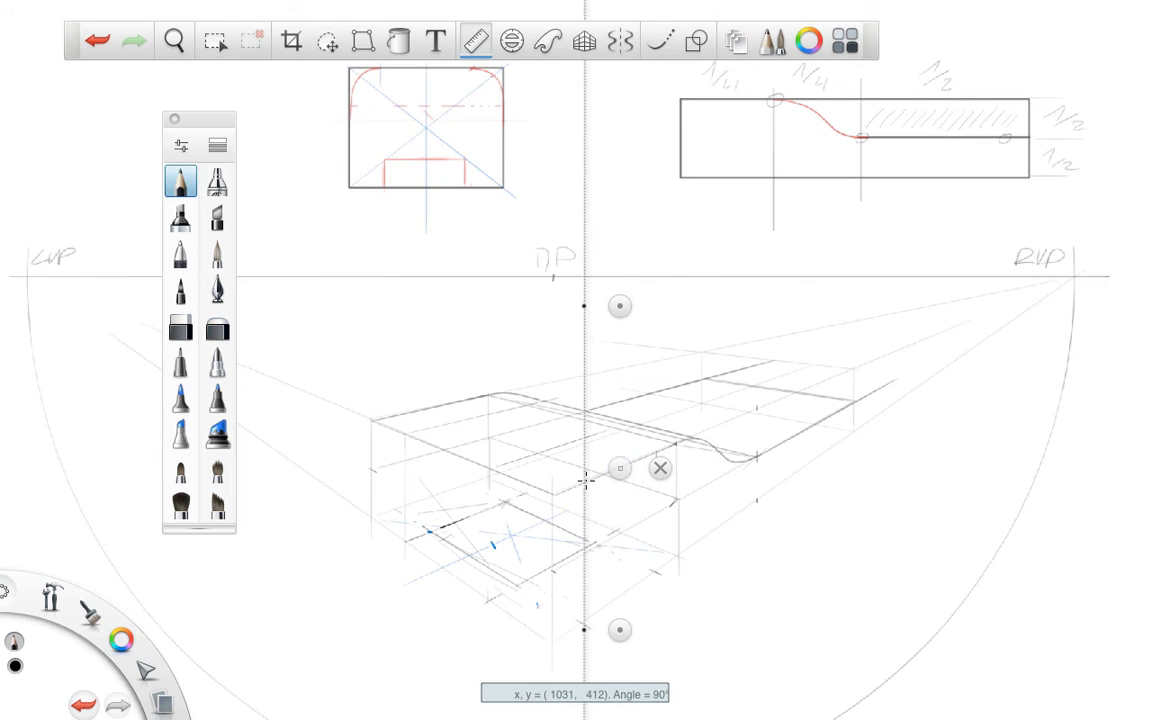
- Draw two ruler lines toward the LVP across the block's top, aligned with the ticks on its right edge
left_click_drag(620, 306, 65, 285)
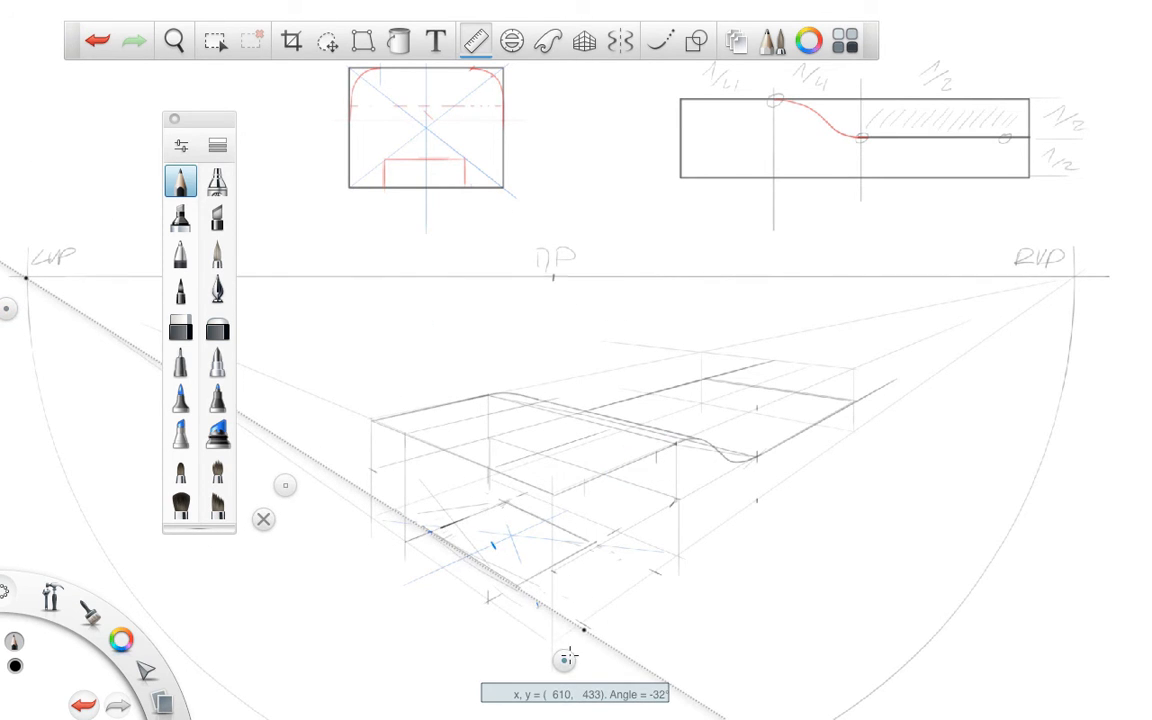
left_click_drag(565, 661, 591, 521)
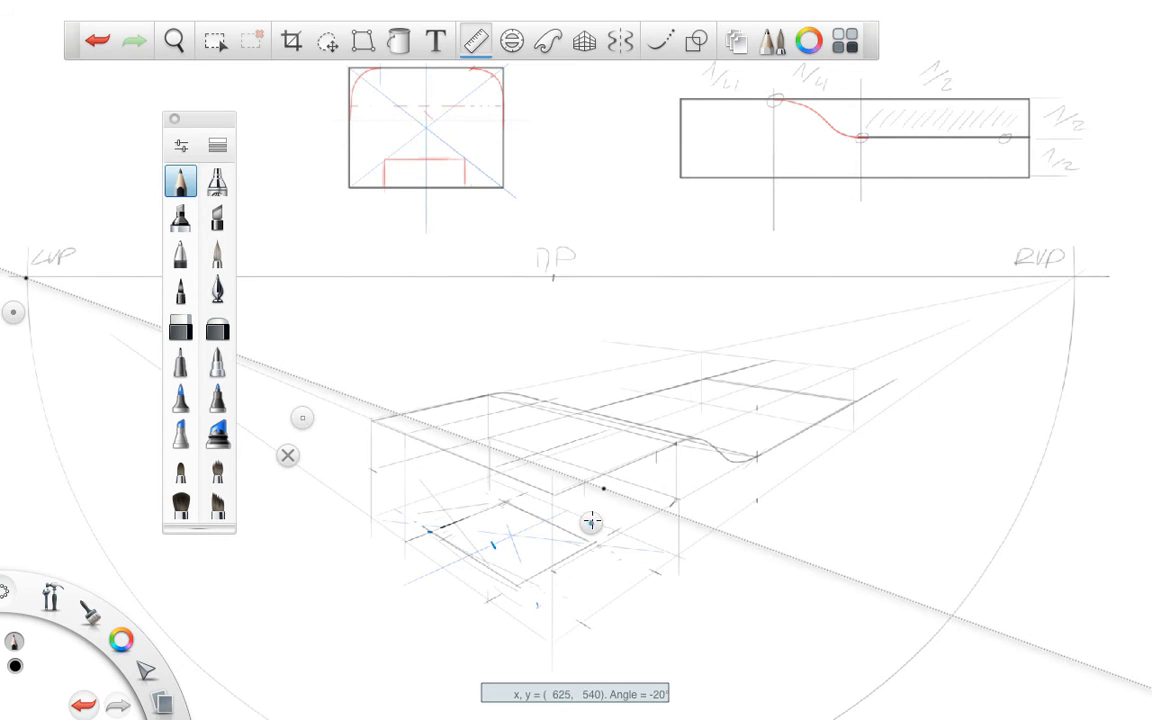
left_click_drag(434, 427, 517, 463)
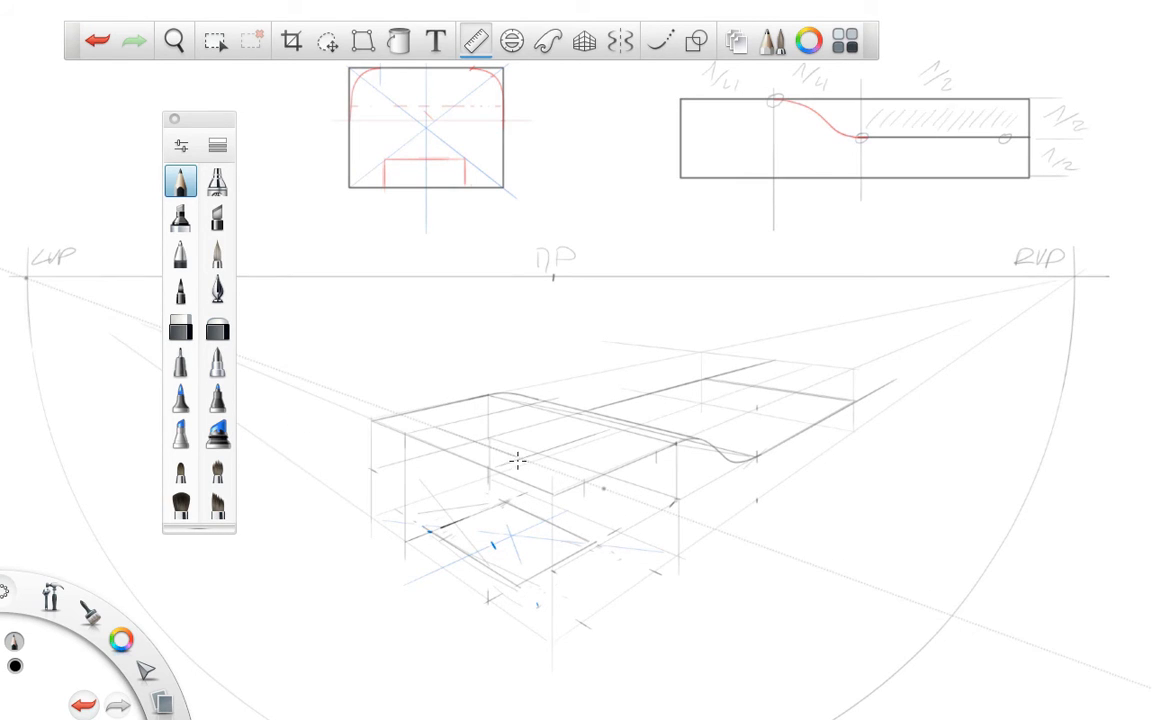
left_click_drag(433, 429, 516, 463)
left_click_drag(605, 535, 648, 486)
left_click_drag(508, 411, 604, 438)
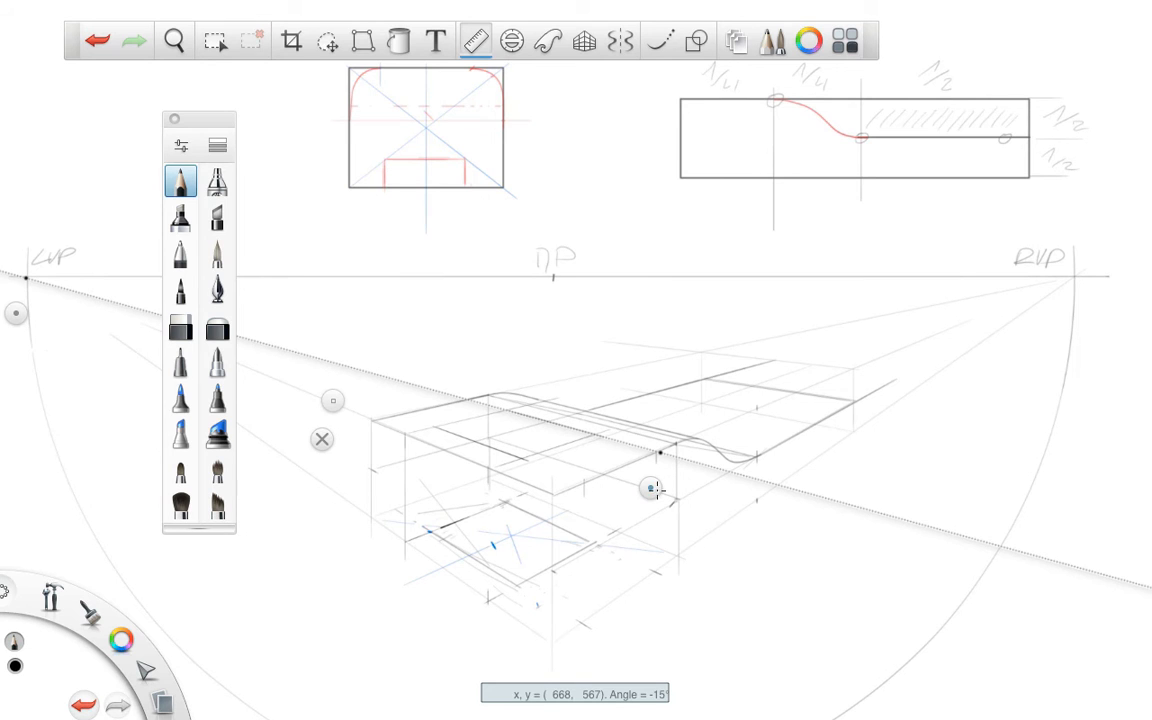
- Darken the two RVP-directed sides of the inset rectangle on the block's top with the ruler
left_click(322, 439)
key("space")
left_click_drag(560, 442, 787, 360)
key("space")
left_click_drag(535, 466, 750, 454)
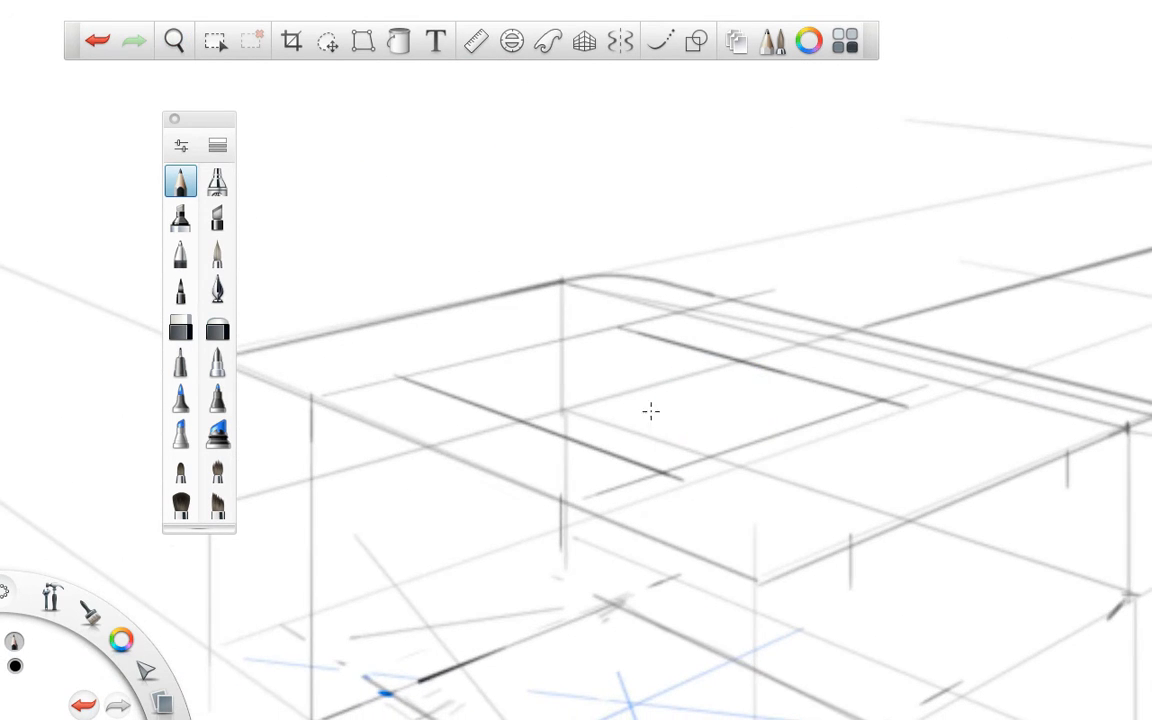
left_click(478, 43)
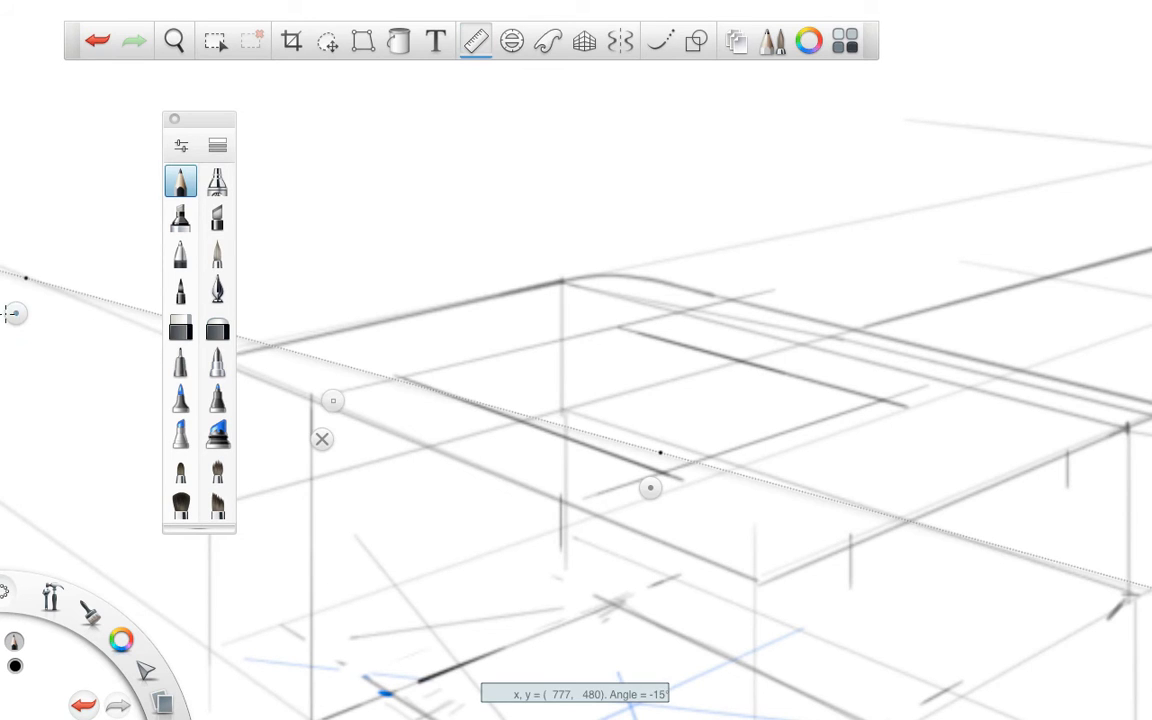
left_click_drag(10, 313, 380, 415)
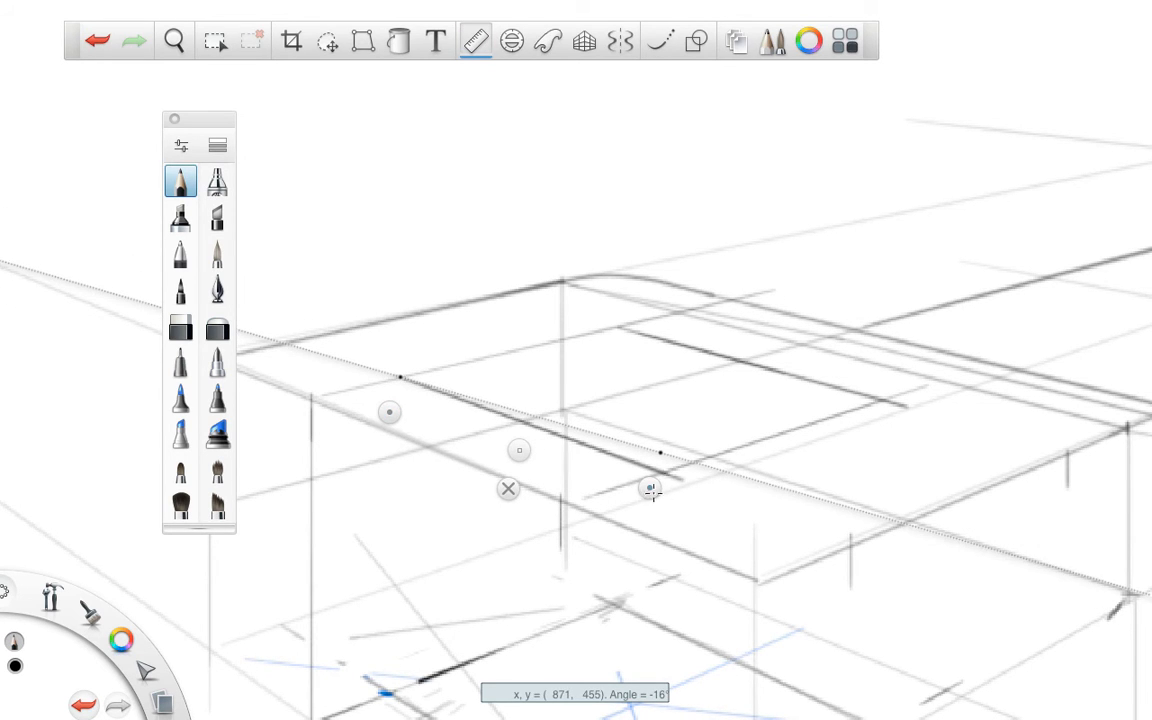
left_click_drag(651, 490, 617, 363)
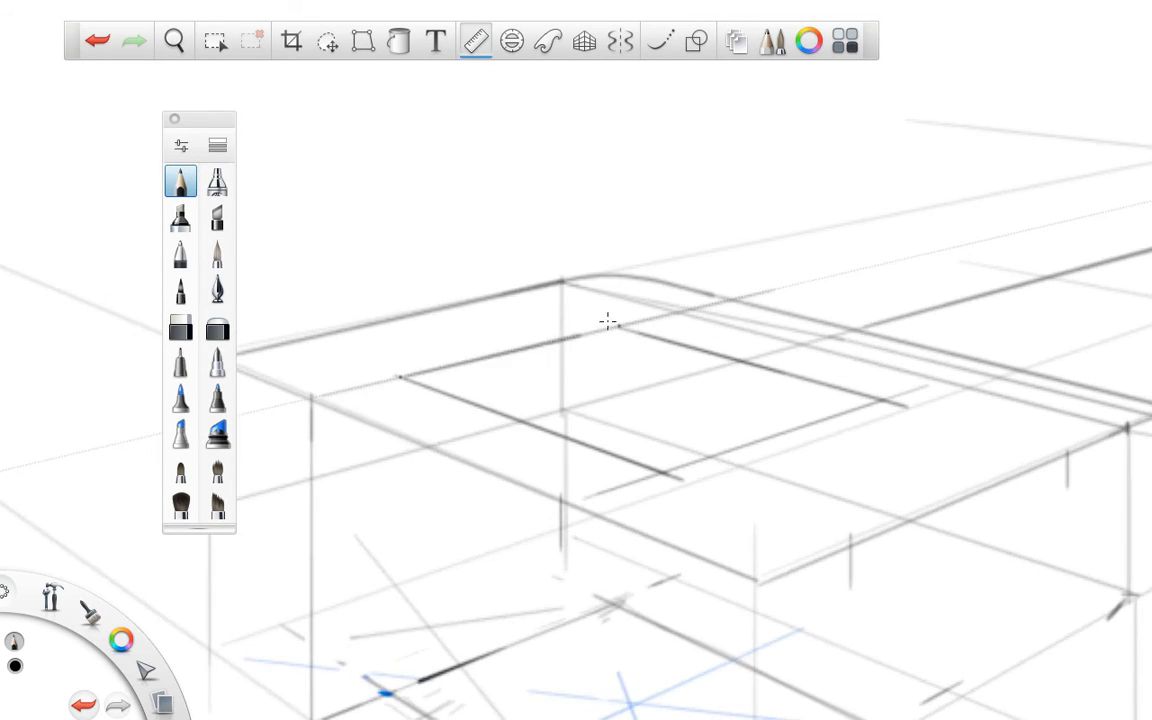
left_click_drag(553, 381, 785, 483)
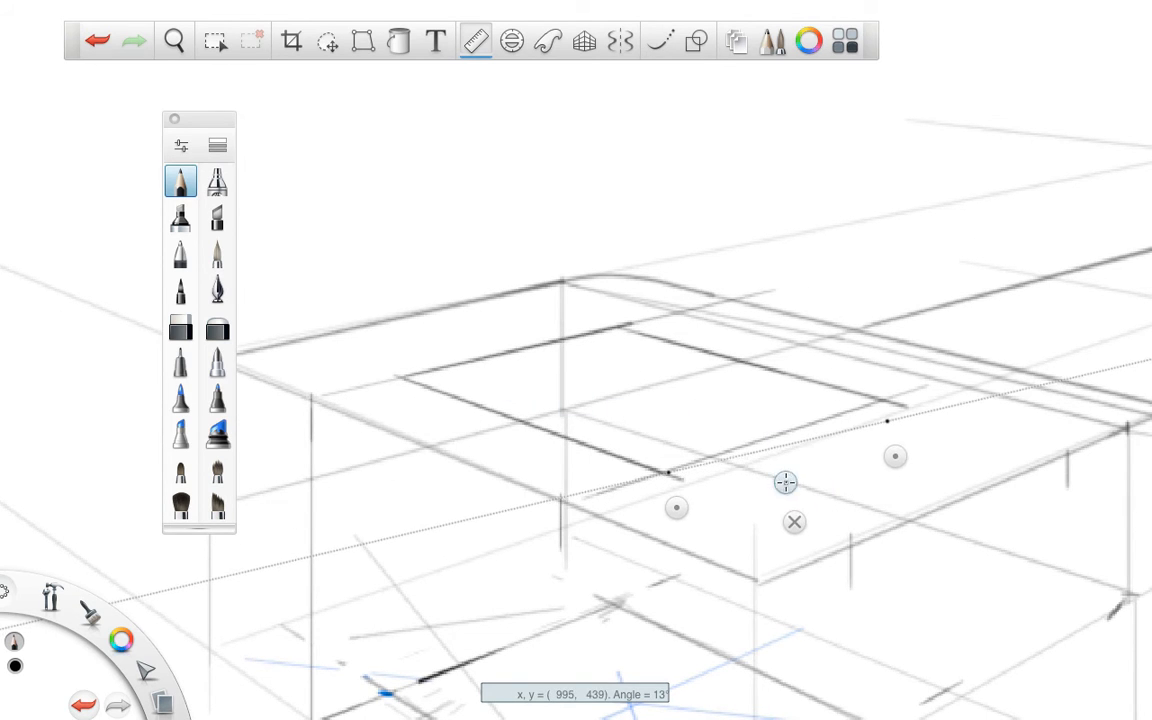
left_click_drag(887, 452, 888, 437)
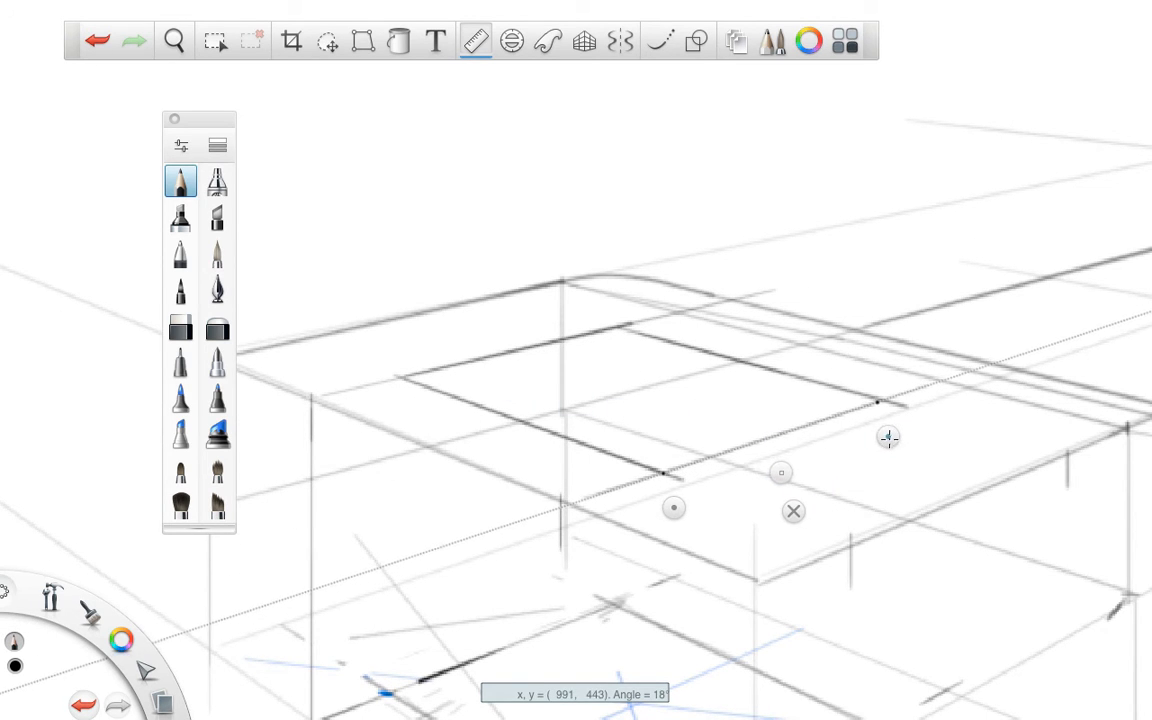
mouse_move(587, 497)
left_mouse_down()
mouse_move(918, 392)
mouse_move(812, 473)
mouse_move(581, 452)
mouse_move(563, 440)
left_mouse_up()
left_click(794, 511)
- Sketch four freehand verticals from the corners of the top rectangle down to the matching floor rectangle corners
key("space")
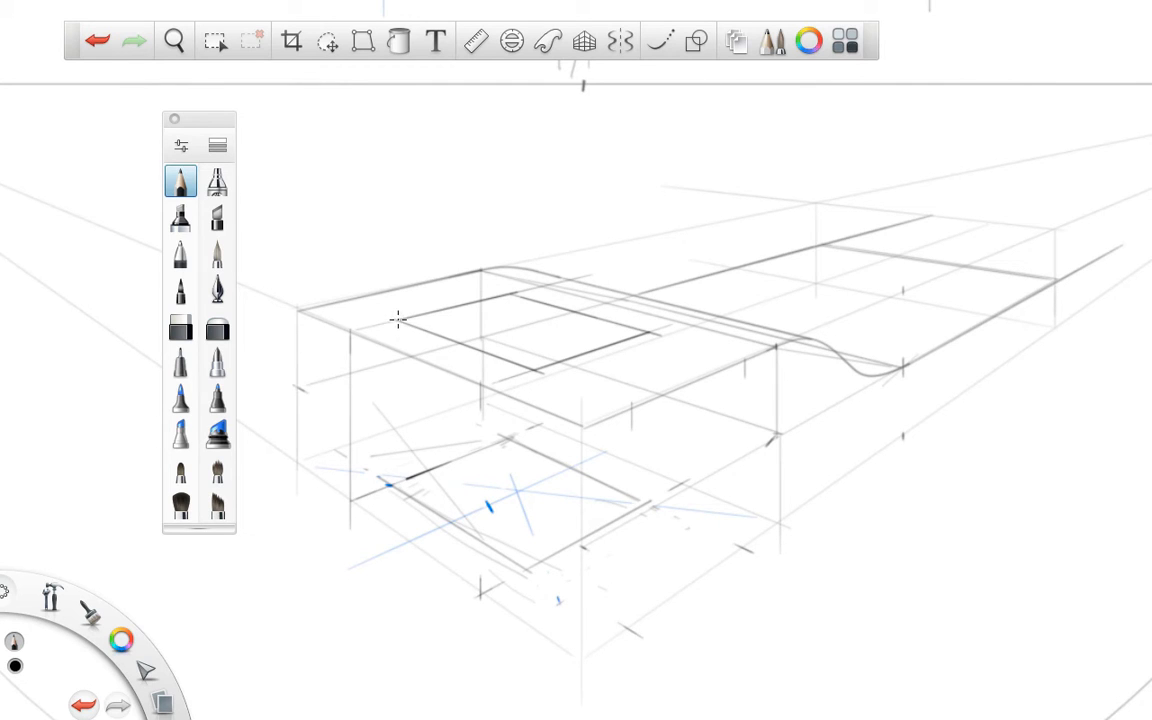
left_click_drag(398, 318, 395, 485)
left_click_drag(516, 300, 506, 439)
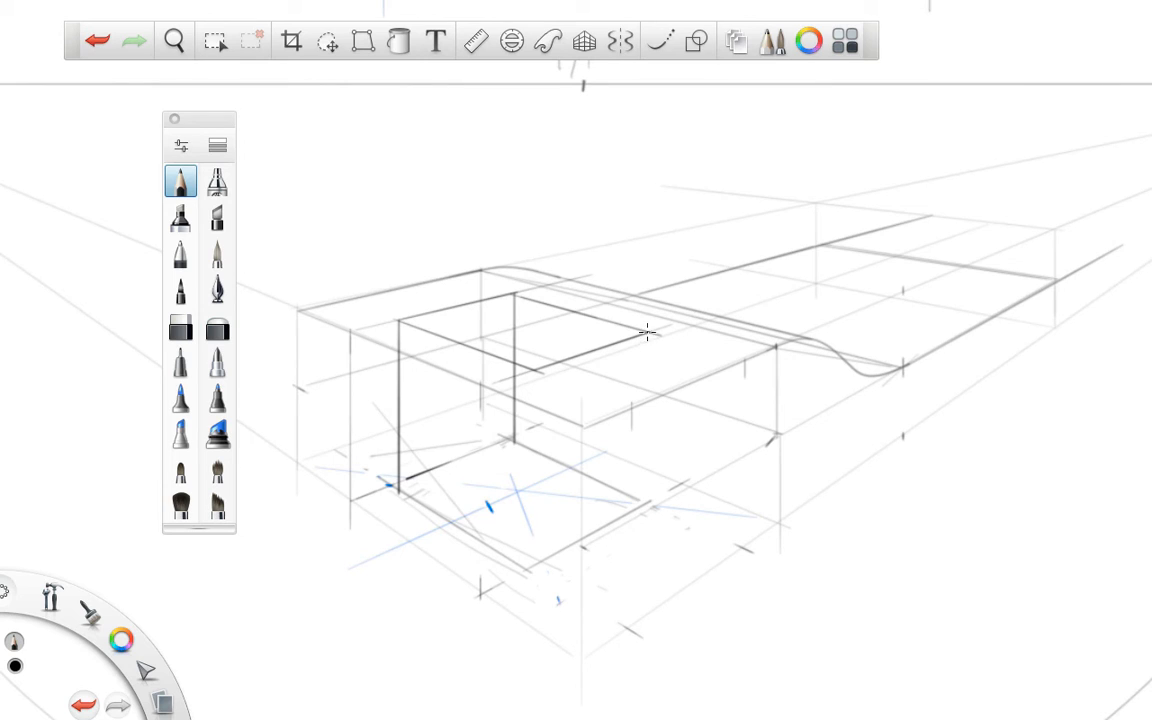
left_click_drag(647, 332, 648, 503)
left_click_drag(532, 371, 517, 563)
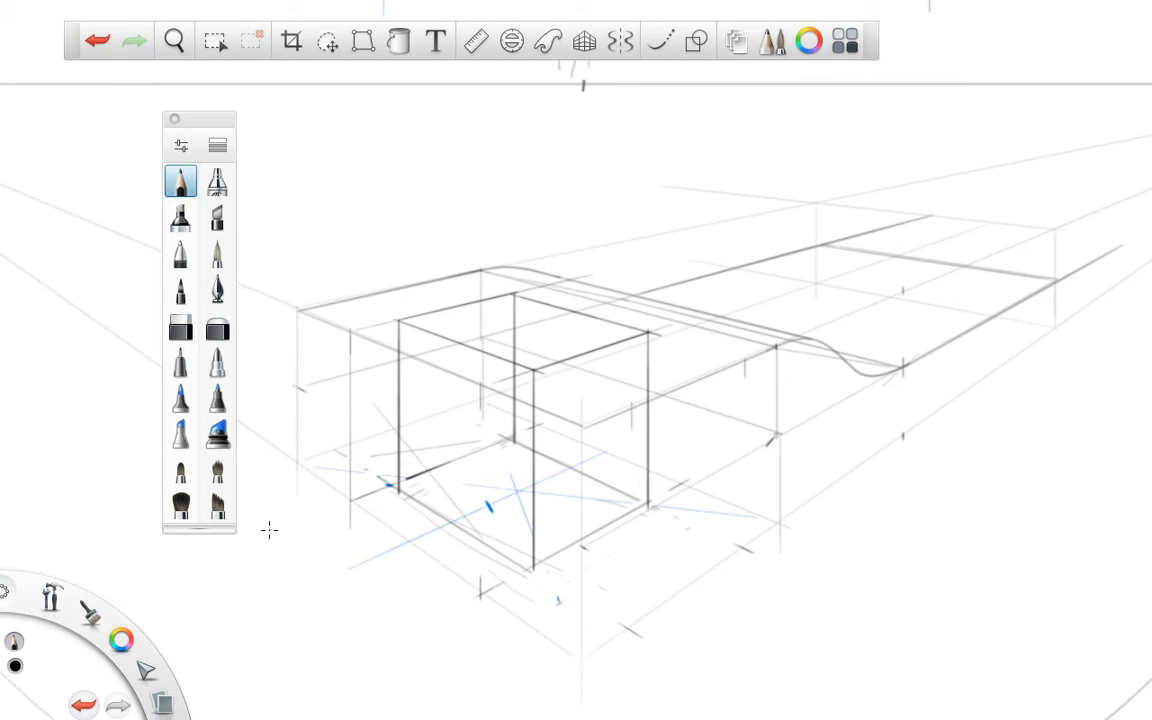
- Undo the four corner verticals between the top and floor rectangles
key("ctrl+z")
key("ctrl+z")
key("ctrl+z")
key("ctrl+z")
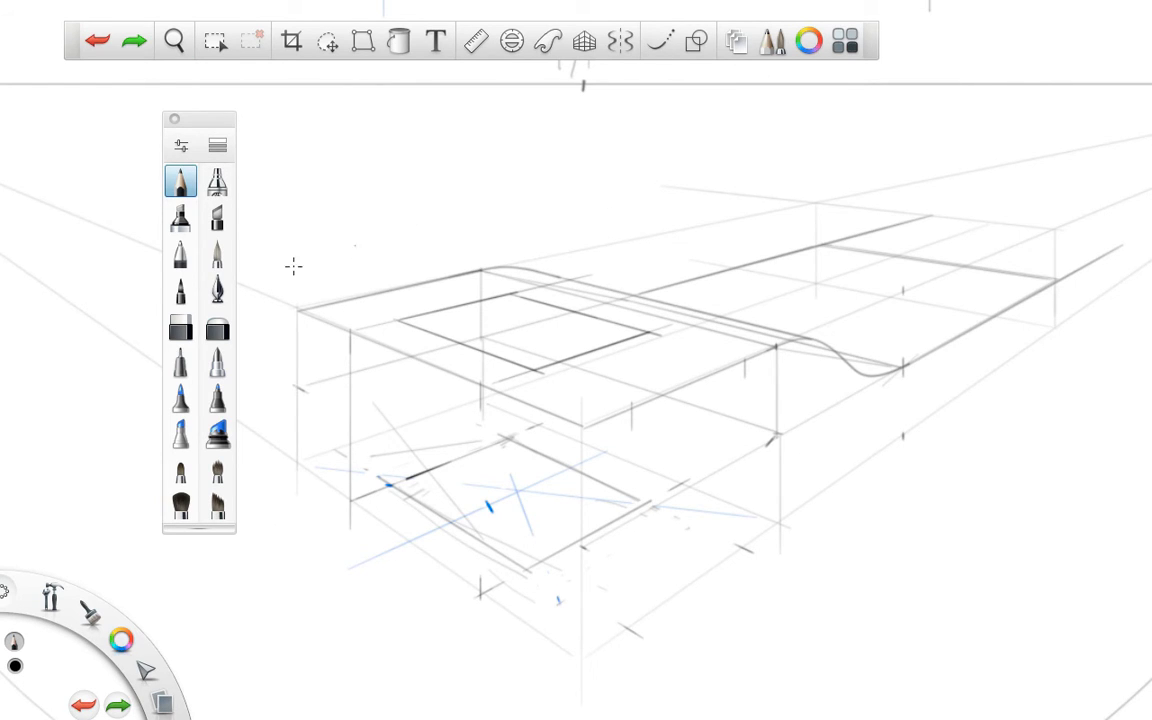
- Erase the floor rectangle, its blue construction lines and the vertical on the block's left front face
left_click(181, 328)
mouse_move(663, 483)
left_mouse_down()
mouse_move(530, 568)
mouse_move(512, 562)
mouse_move(616, 485)
mouse_move(425, 539)
mouse_move(529, 465)
mouse_move(419, 466)
left_mouse_up()
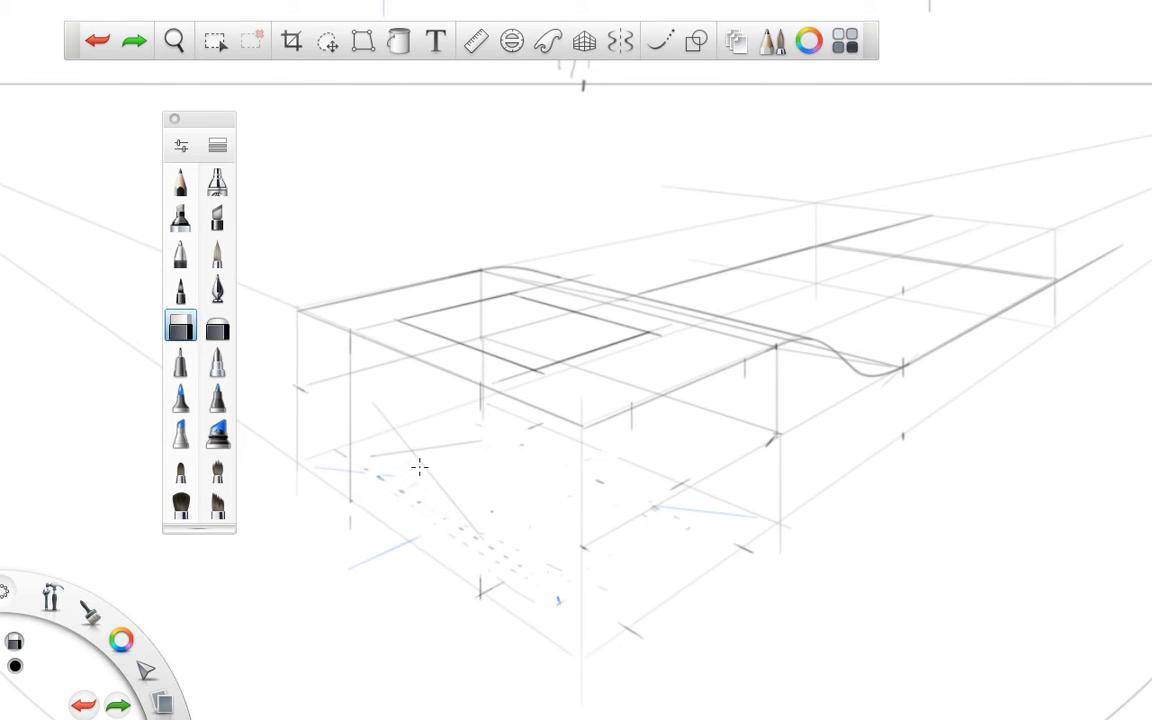
left_click_drag(334, 483, 344, 431)
left_click_drag(640, 470, 513, 600)
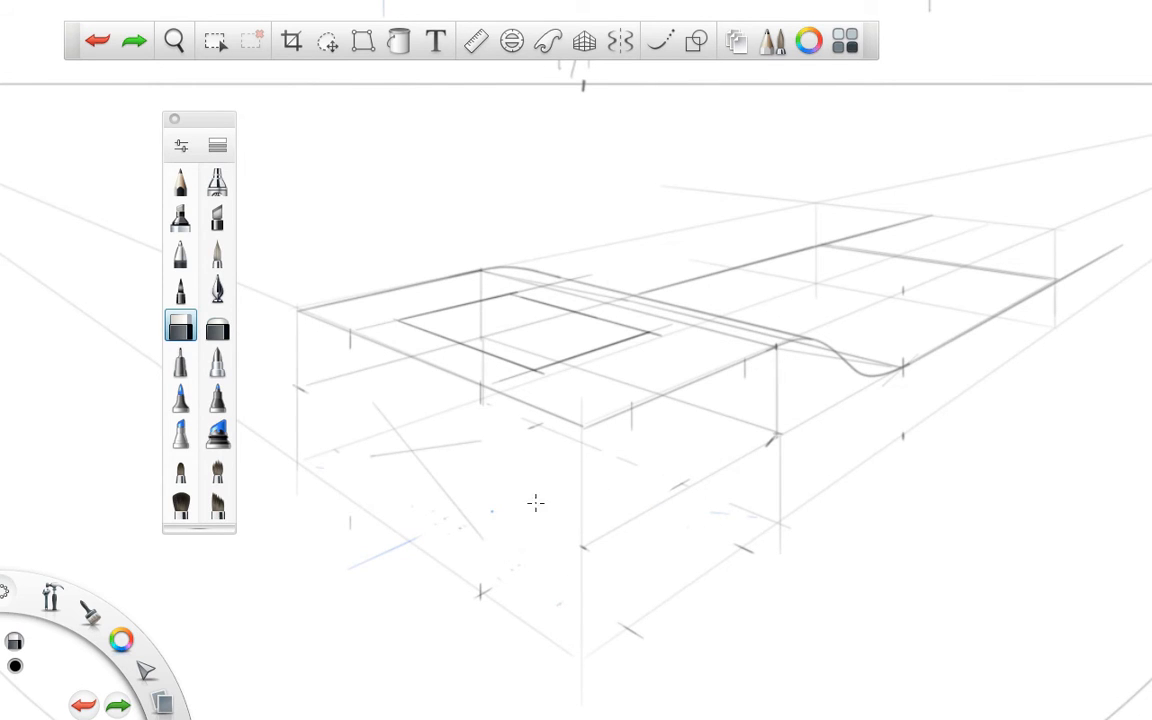
left_click_drag(436, 521, 362, 575)
- Erase the leftover projection ticks and overshooting line ends around the block's top
left_click_drag(351, 353, 350, 342)
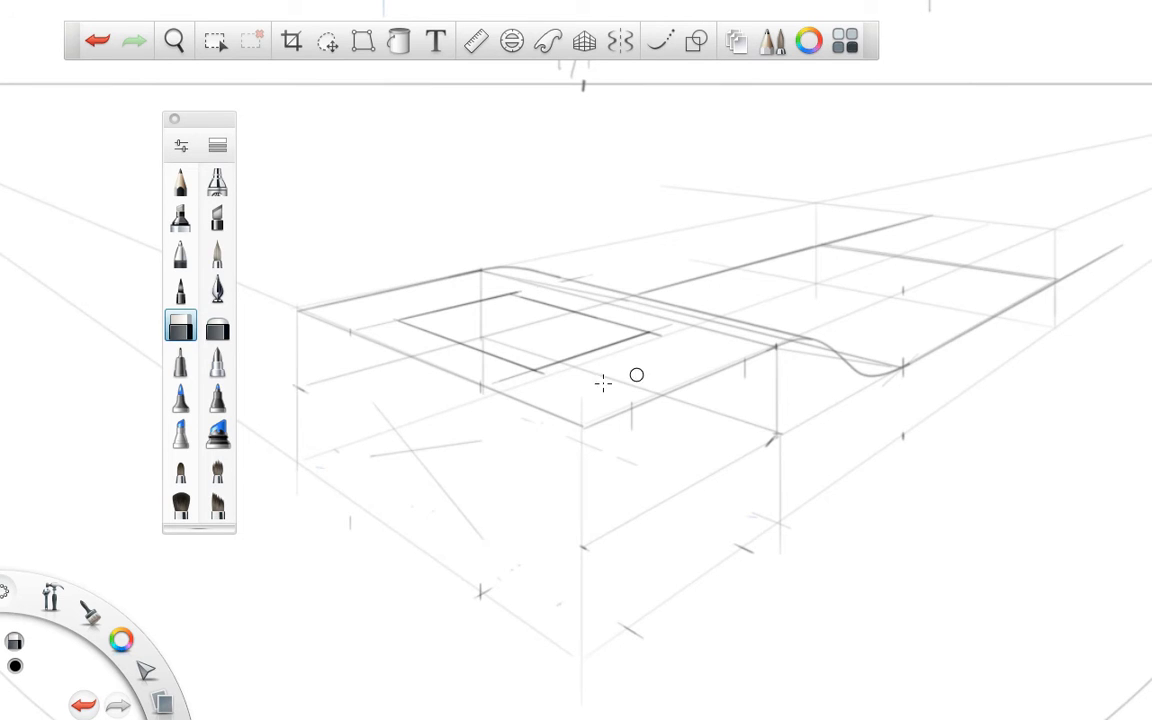
left_click_drag(630, 429, 638, 424)
left_click_drag(509, 378, 516, 380)
- Draw a short pencil vertical upward from the left corner of the rectangle on the block's top, using the ruler
key("space")
key("space")
left_click_drag(937, 422, 889, 424)
mouse_move(905, 475)
left_mouse_down()
mouse_move(959, 642)
mouse_move(948, 661)
left_mouse_up()
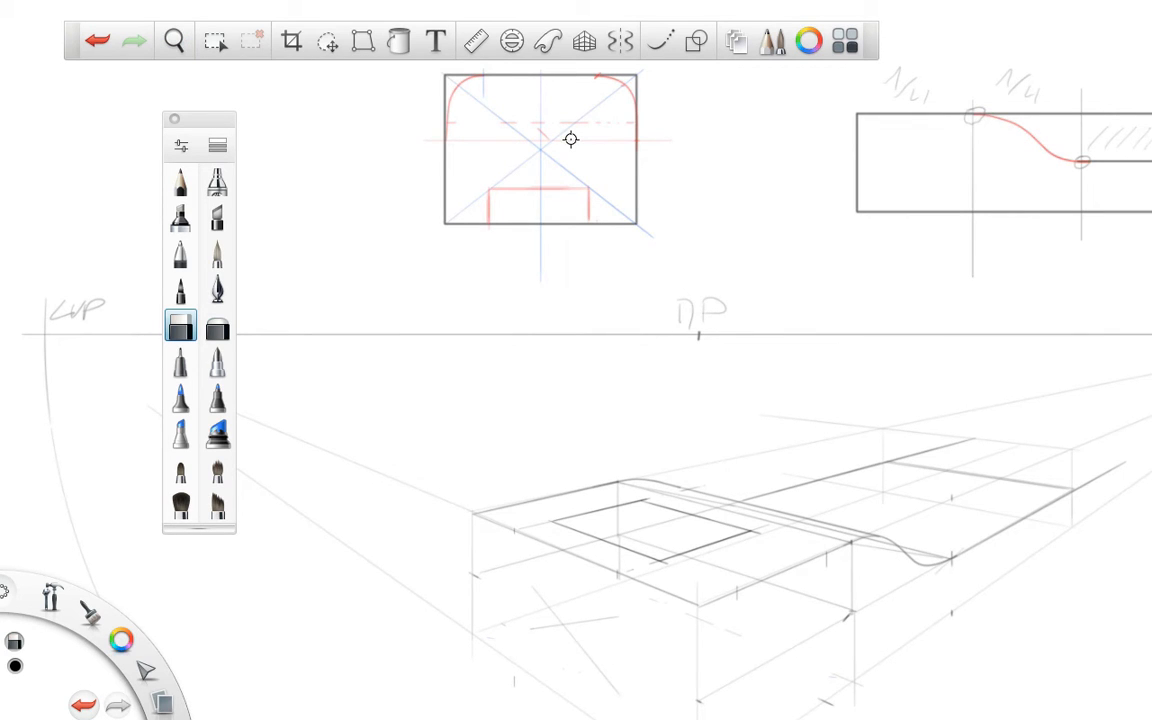
left_click(476, 41)
mouse_move(891, 438)
left_mouse_down()
mouse_move(581, 390)
mouse_move(538, 405)
mouse_move(552, 398)
mouse_move(594, 486)
mouse_move(551, 532)
mouse_move(561, 452)
mouse_move(393, 404)
mouse_move(46, 334)
left_mouse_up()
left_click(183, 184)
mouse_move(537, 581)
left_mouse_down()
mouse_move(589, 540)
mouse_move(605, 545)
left_mouse_up()
left_click_drag(552, 488, 703, 537)
- Draw a line toward the LVP through the left vertical's upper part, and raise a vertical from the rectangle's front corner to meet it
left_click_drag(320, 456, 668, 458)
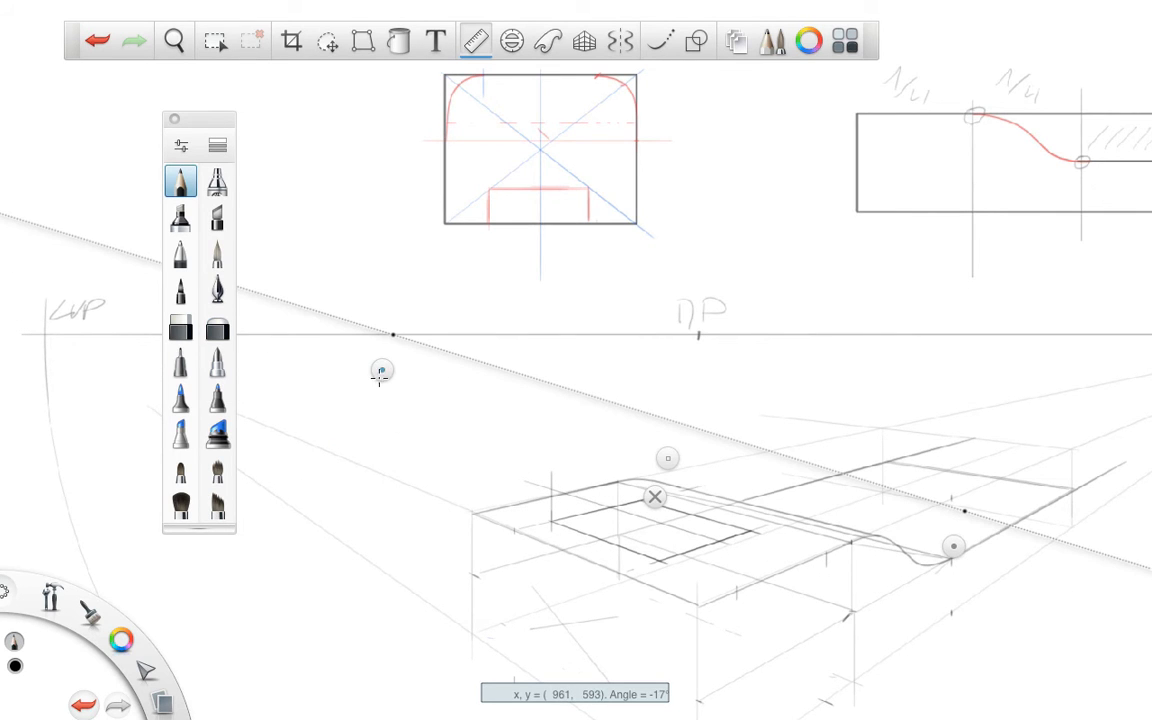
left_click_drag(382, 376, 864, 626)
left_click_drag(982, 549, 918, 485)
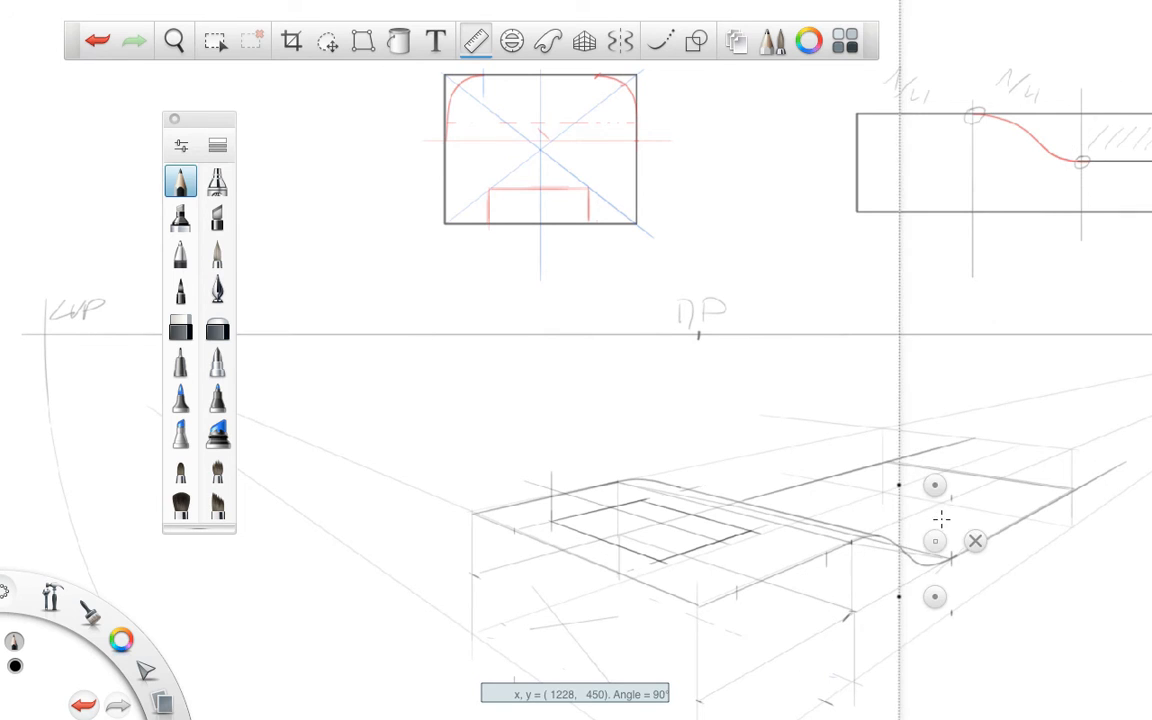
left_click_drag(938, 537, 696, 580)
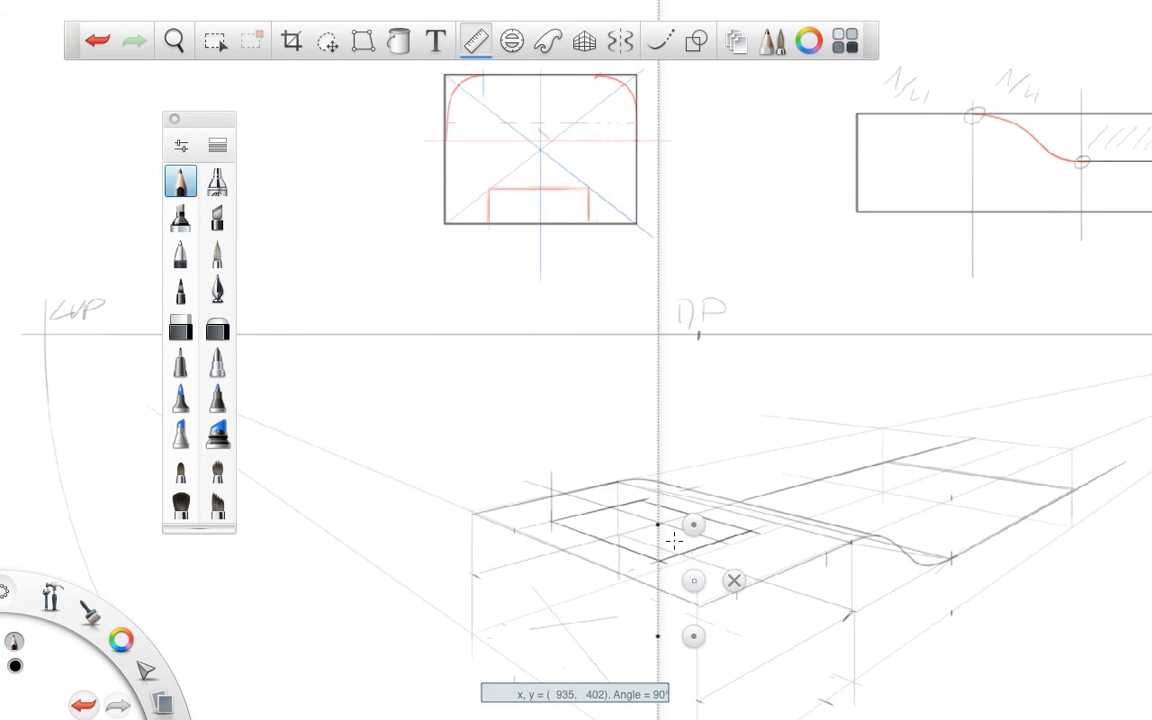
left_click_drag(657, 521, 659, 560)
- Draw a line toward the RVP from the top of the front vertical, and raise a vertical from the rectangle's right corner to meet it
mouse_move(694, 636)
left_mouse_down()
mouse_move(926, 478)
mouse_move(867, 462)
left_mouse_up()
key("space")
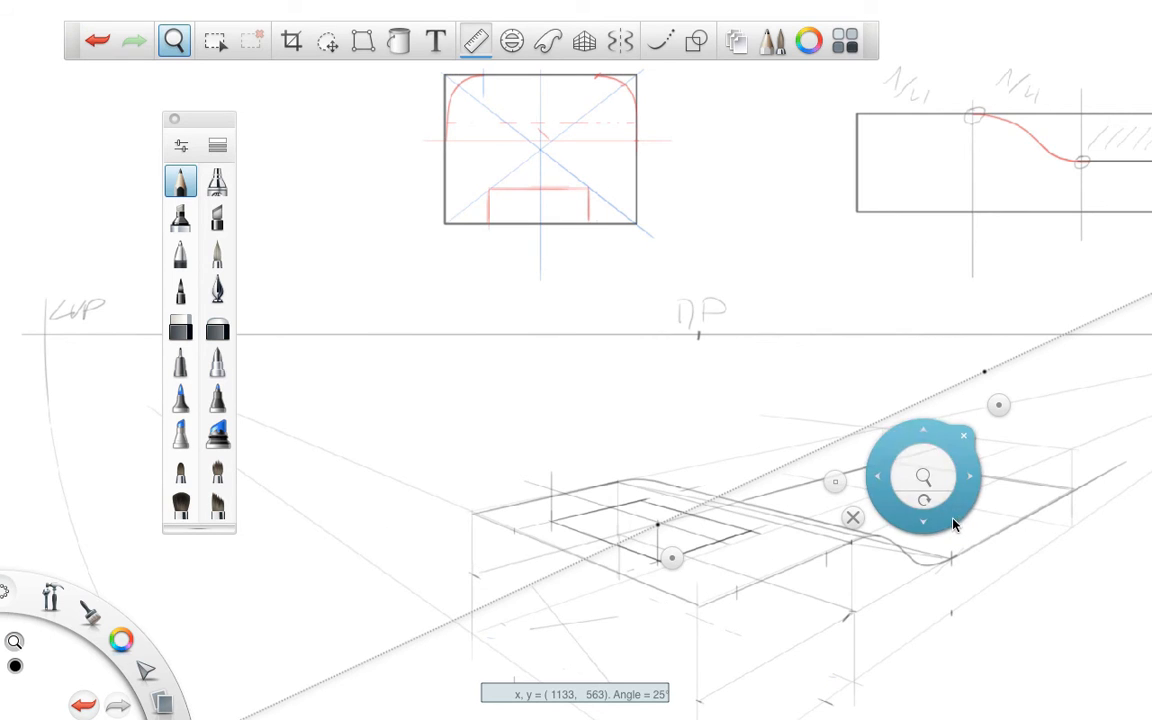
left_click_drag(951, 525, 674, 508)
left_click_drag(1013, 408, 1085, 349)
left_click_drag(669, 556, 618, 442)
left_click_drag(395, 540, 510, 508)
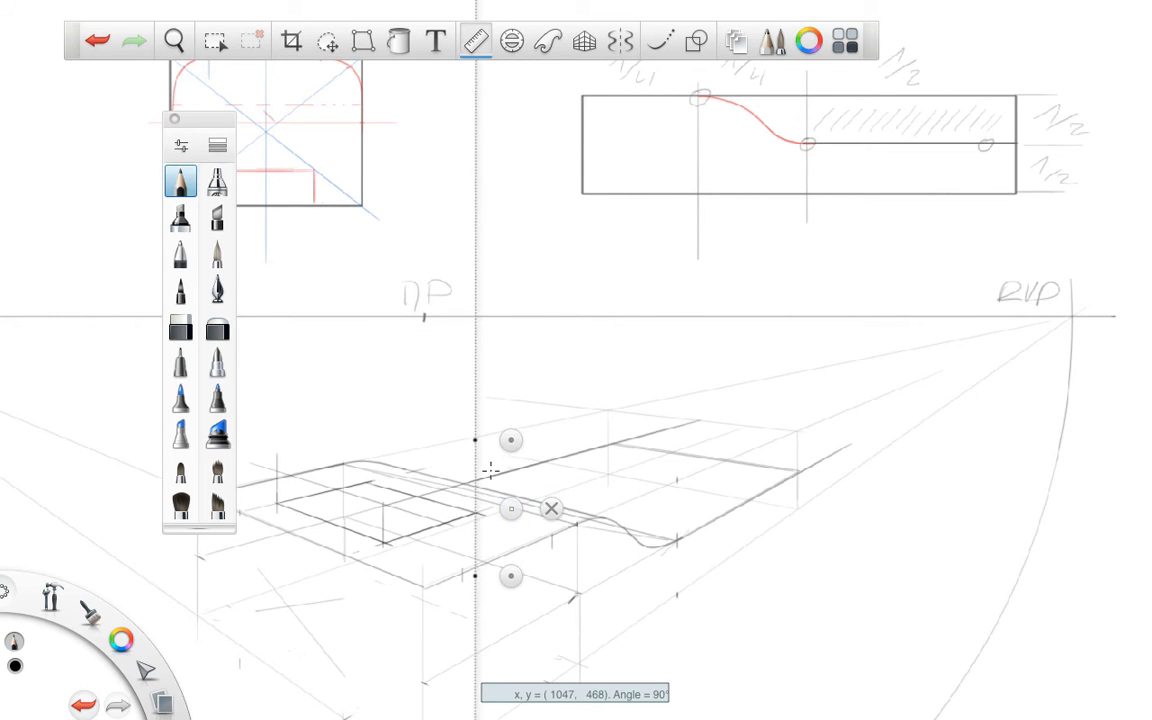
left_click(550, 509)
- Draw a ruler line toward the LVP through the top of the right corner's vertical
key("space")
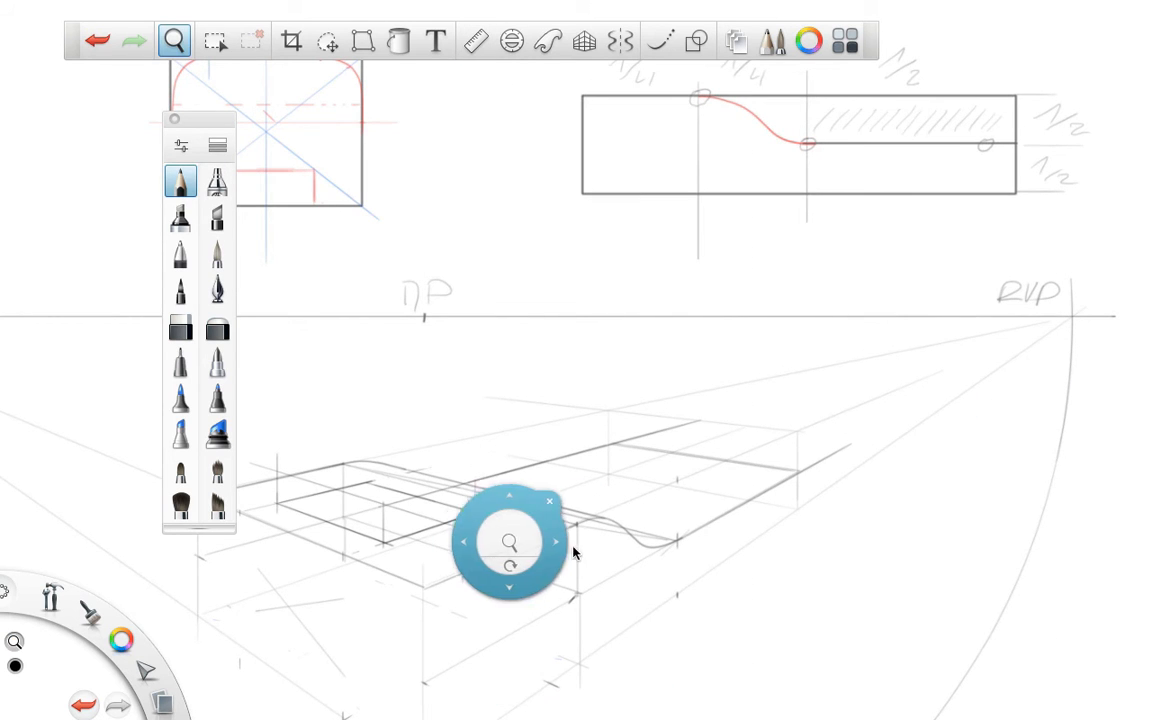
left_click_drag(572, 553, 1061, 536)
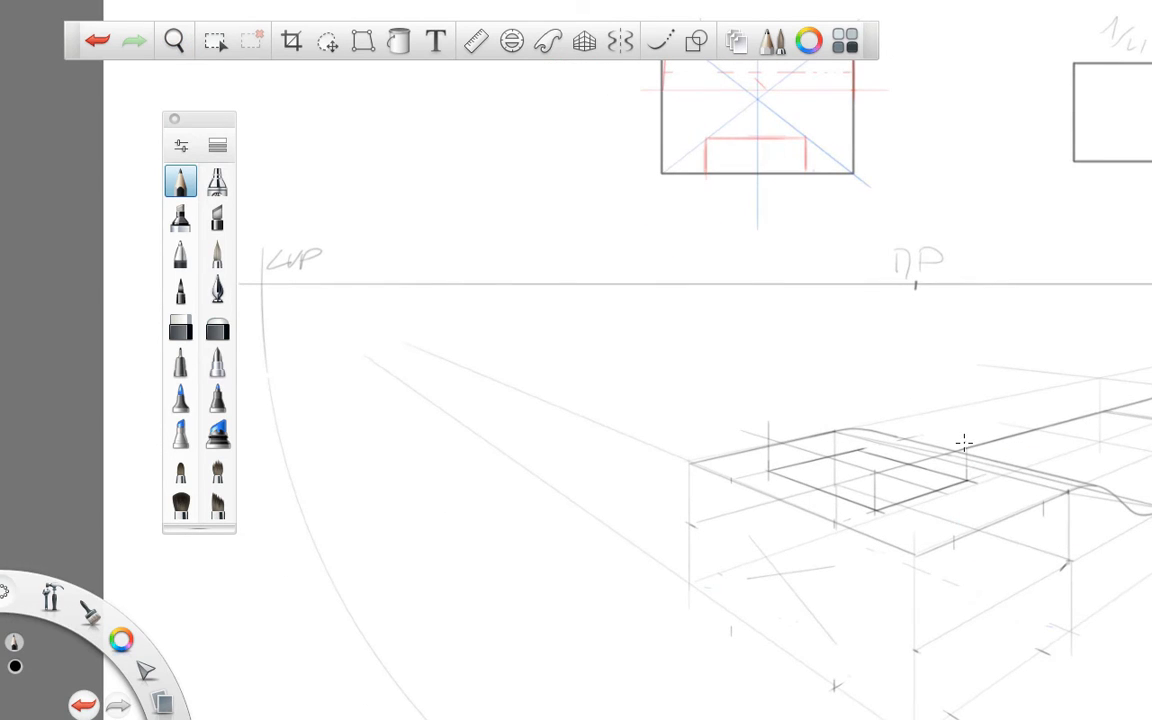
left_click(475, 40)
left_click_drag(396, 375, 301, 275)
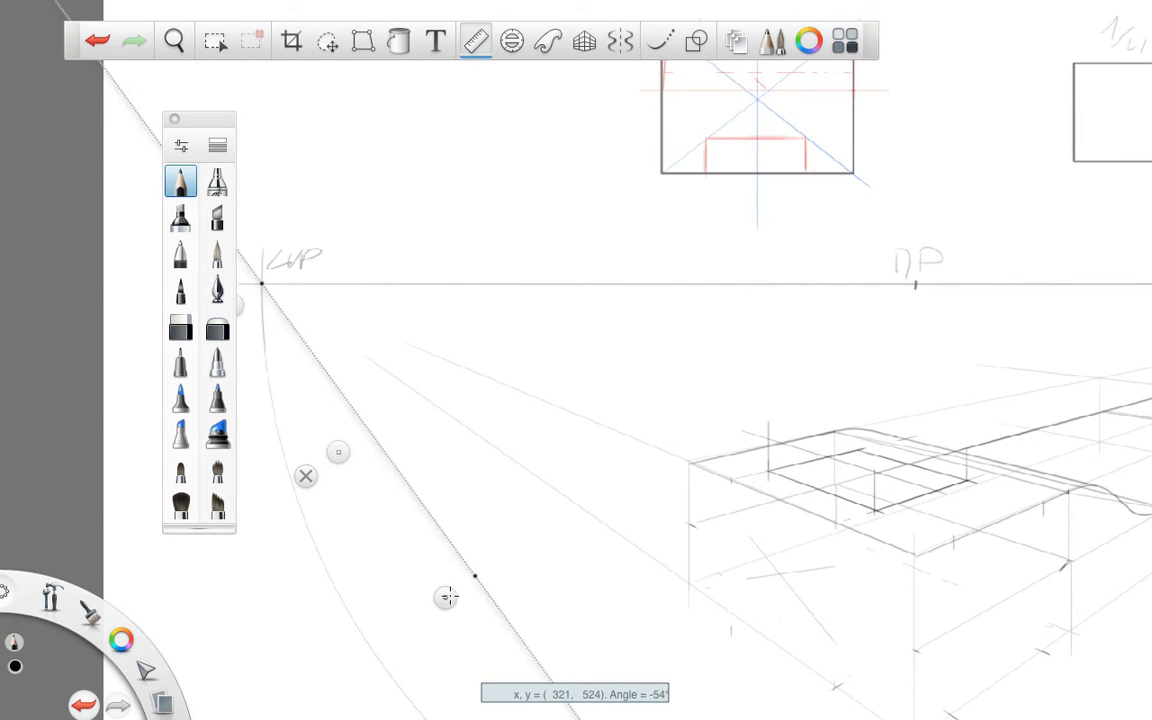
left_click_drag(447, 597, 958, 483)
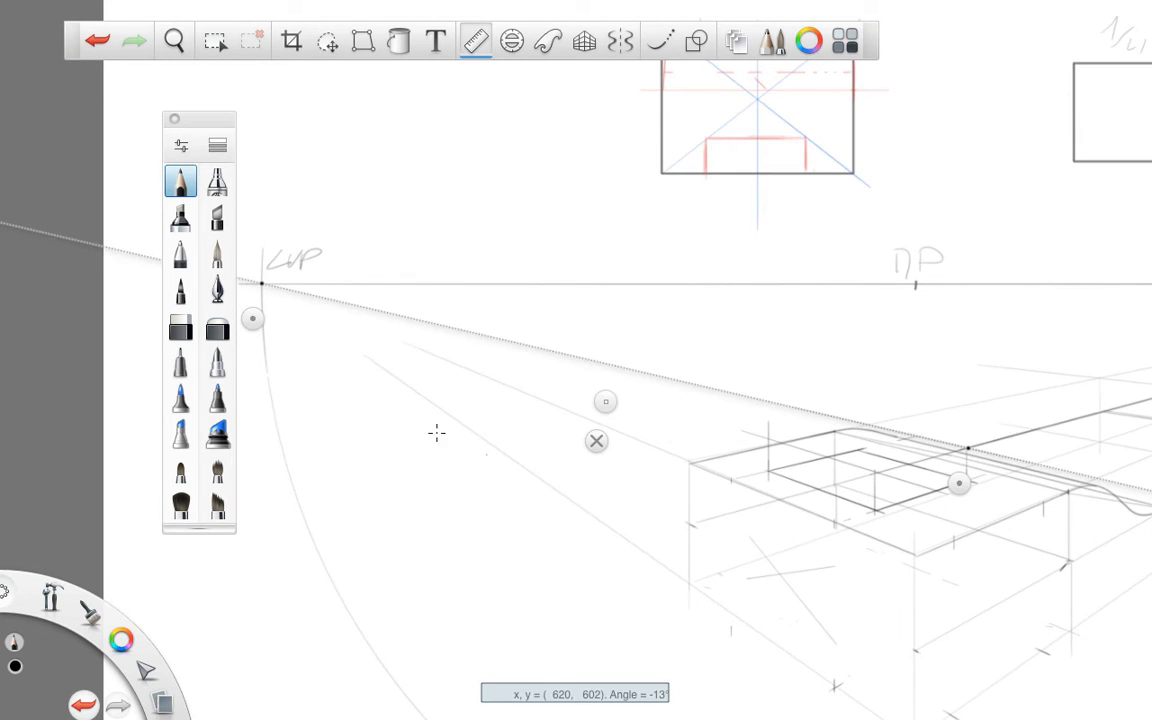
- Draw a ruler line toward the RVP from the top of the left corner's vertical to close the raised outline
left_click_drag(253, 319, 768, 475)
key("space")
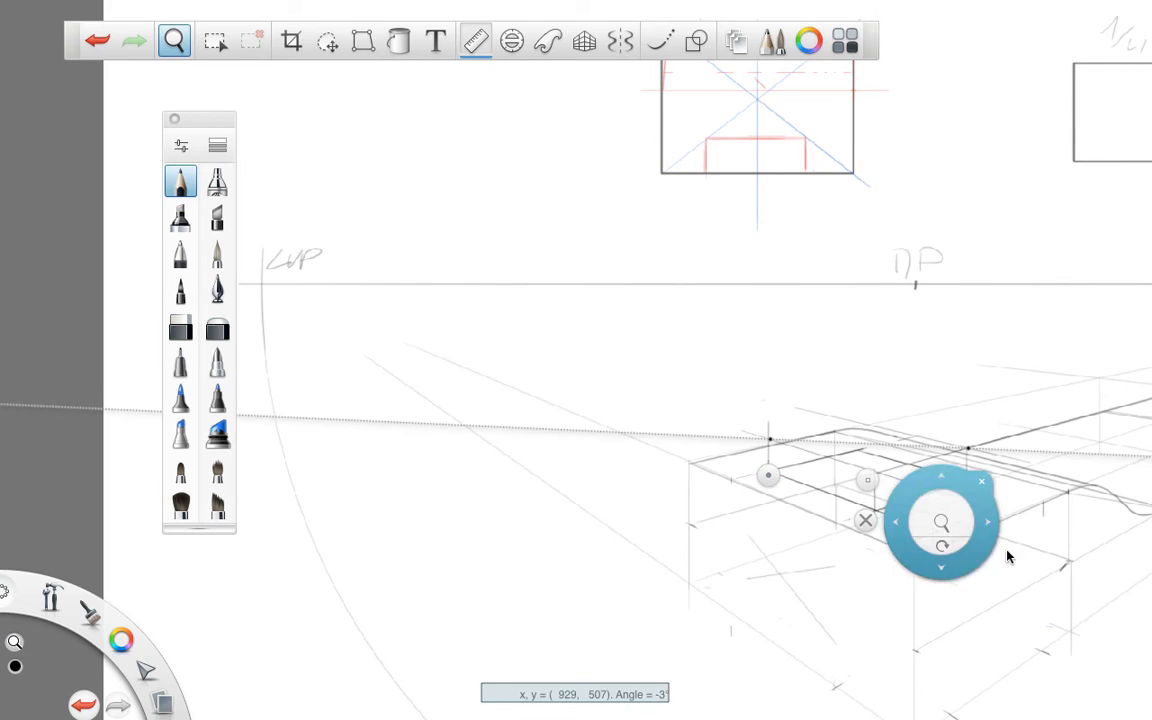
left_click_drag(934, 575, 560, 566)
left_click_drag(768, 475, 338, 463)
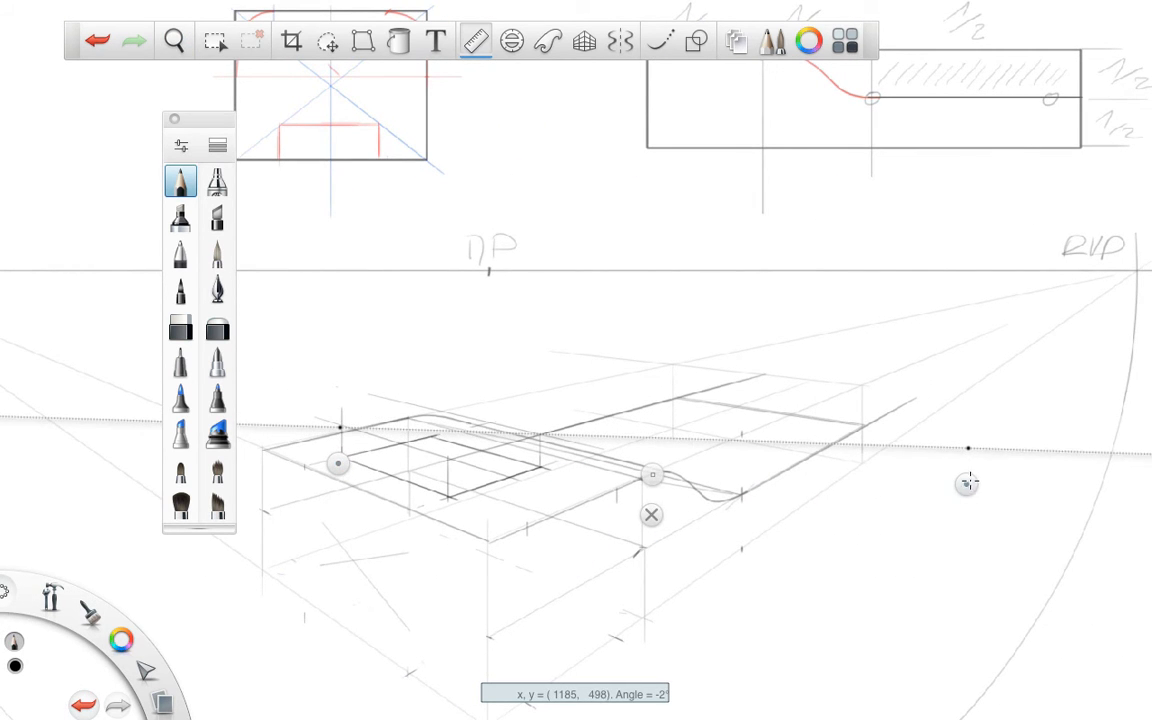
left_click_drag(967, 483, 1133, 314)
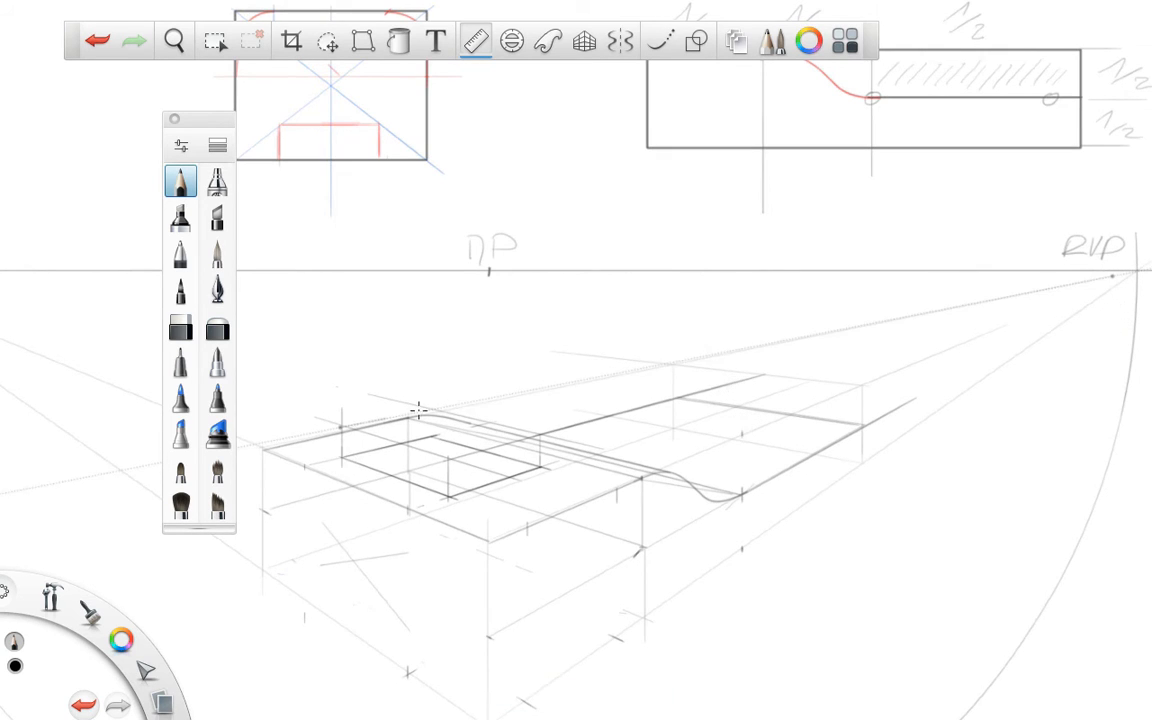
left_click_drag(346, 463, 692, 541)
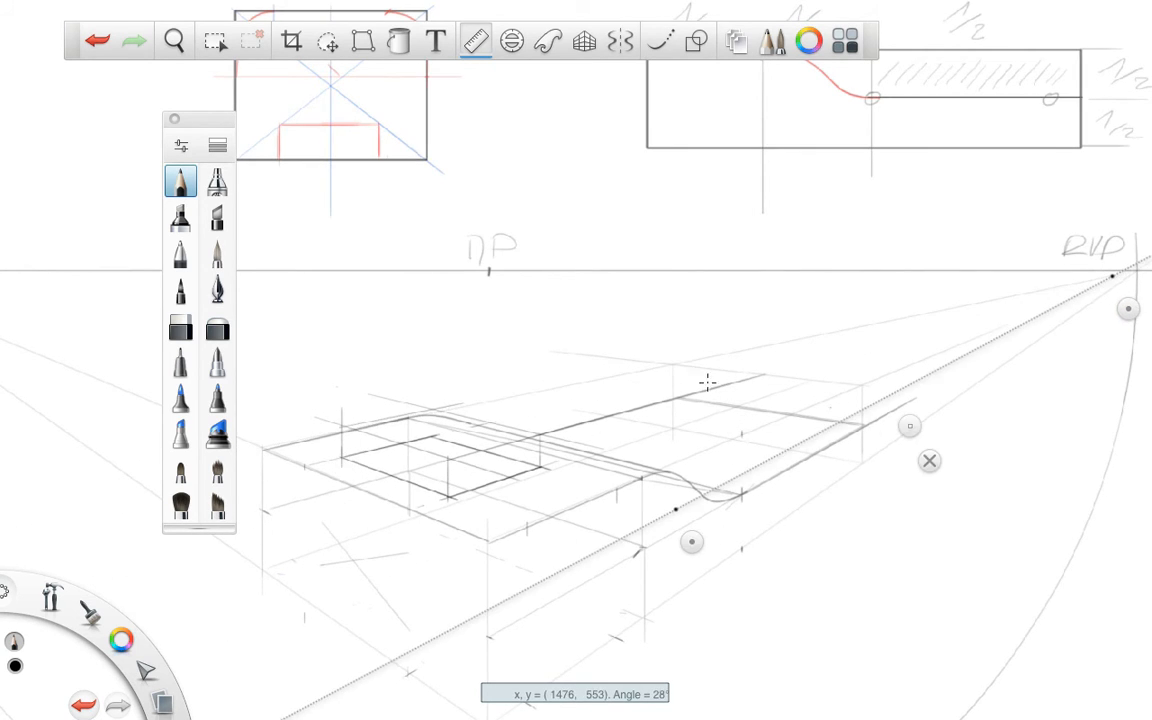
- Put the ruler away and hide Layer3 and Layer2
left_click(929, 461)
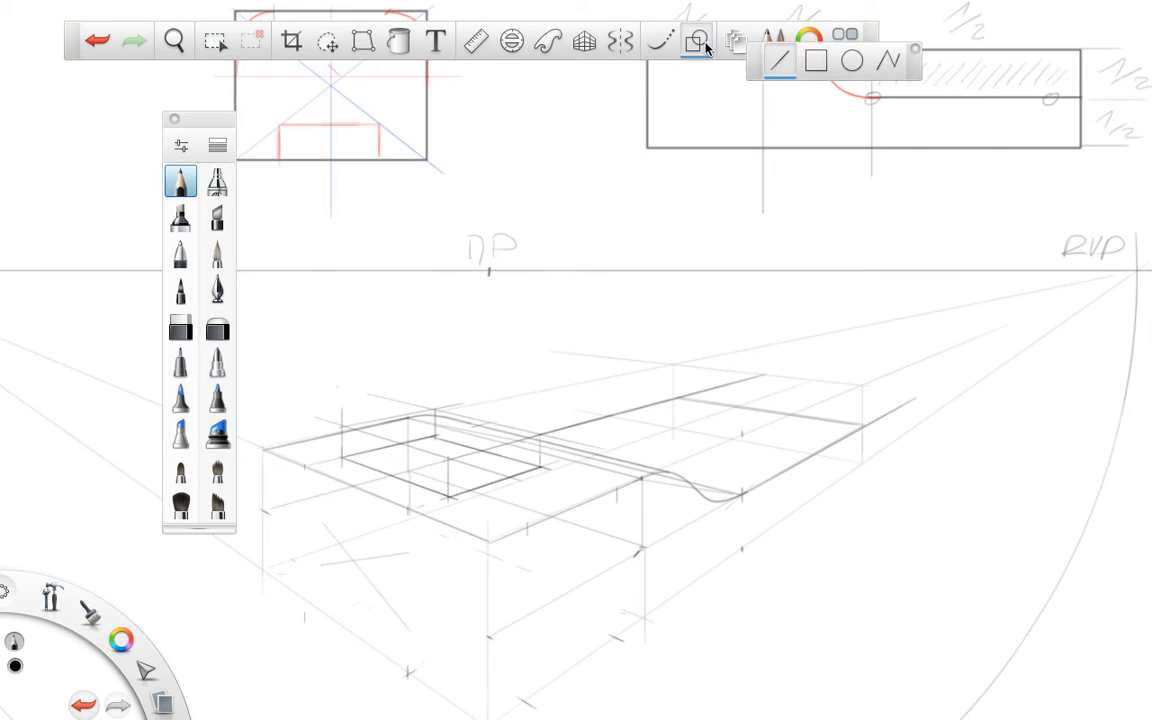
left_click(756, 42)
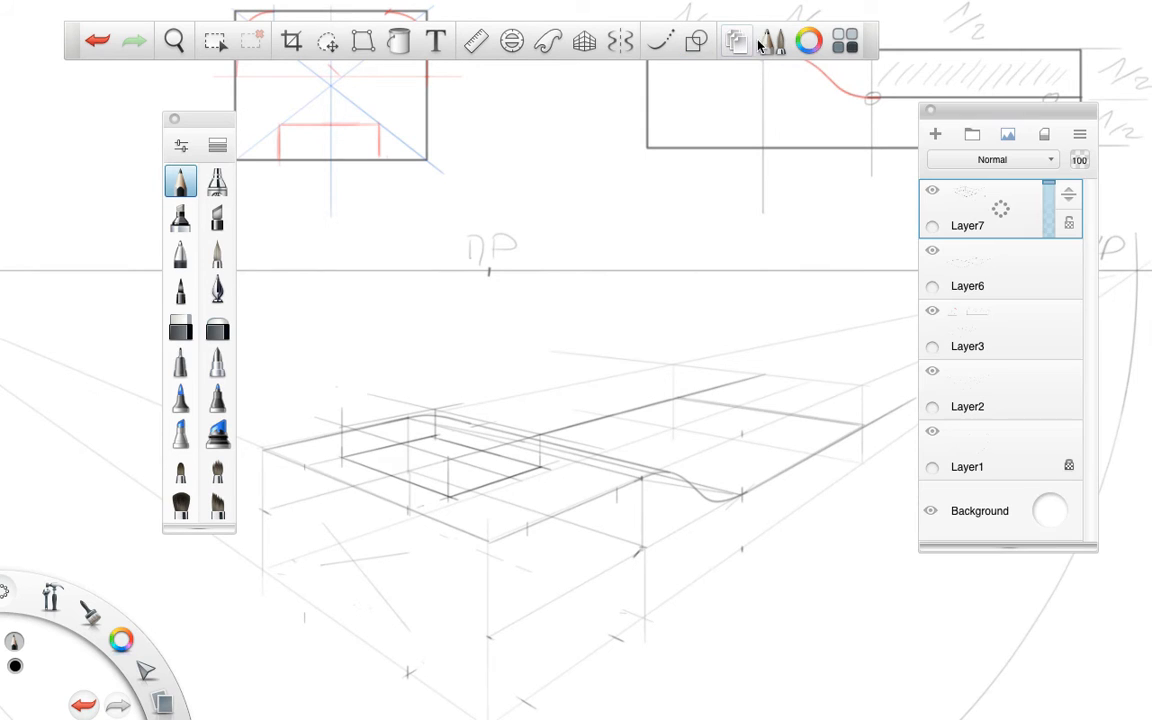
left_click(933, 252)
left_click(935, 253)
left_click(932, 312)
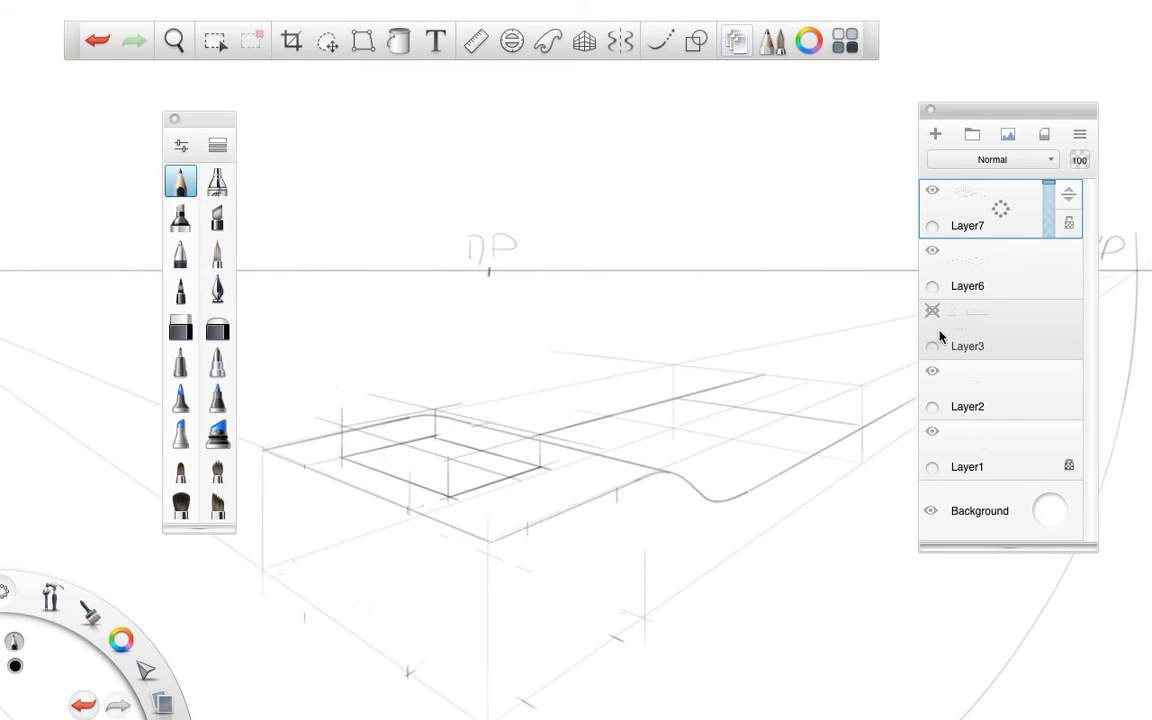
left_click(932, 314)
left_click(932, 313)
left_click(934, 374)
left_click(934, 374)
left_click(936, 374)
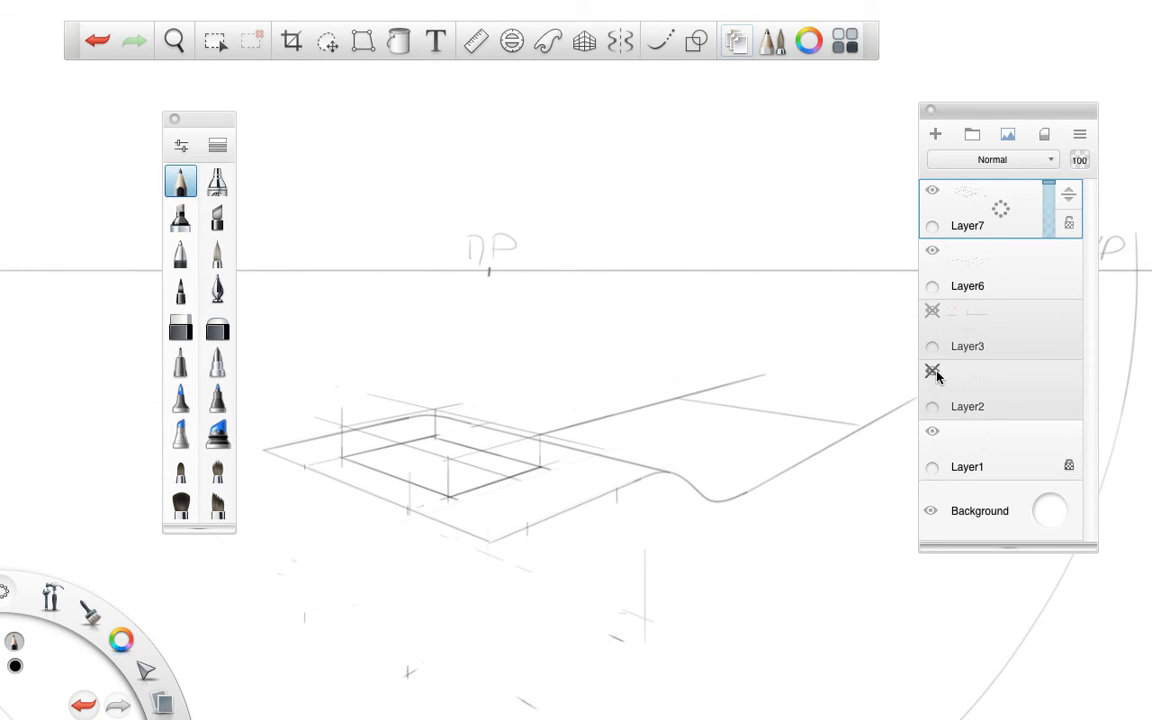
- Check what Layer1 contains by toggling its visibility, and hide Layer6
left_click(932, 432)
left_click(932, 432)
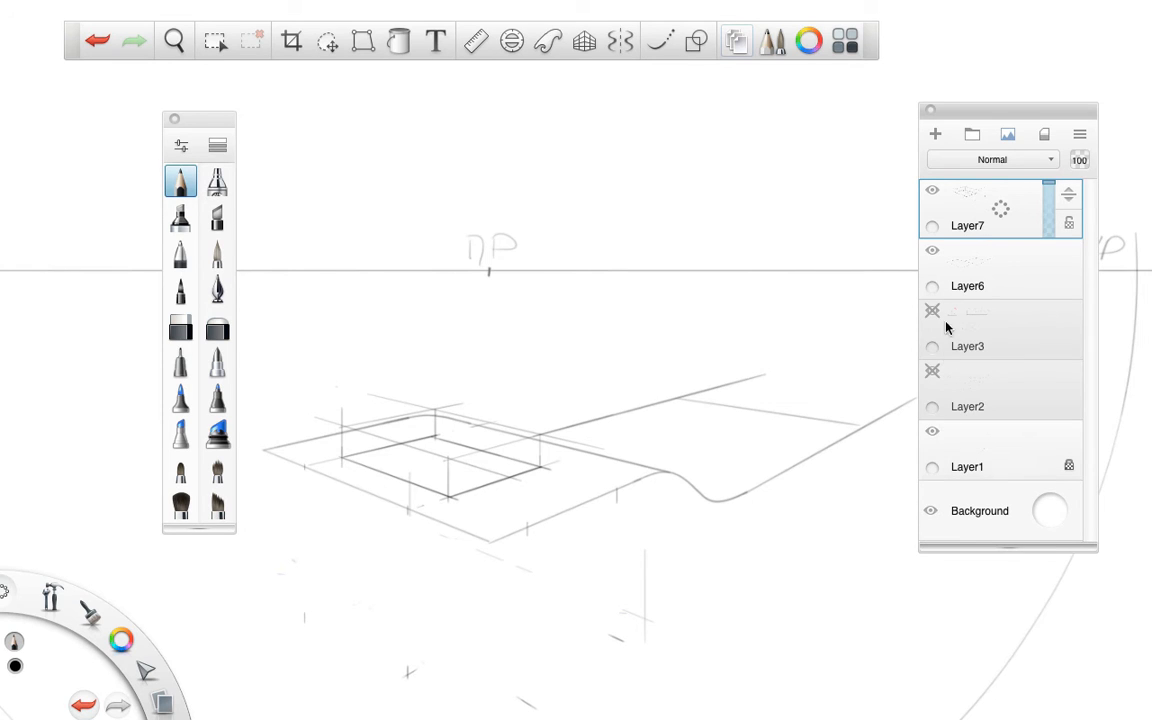
left_click(933, 251)
left_click(933, 251)
left_click(934, 252)
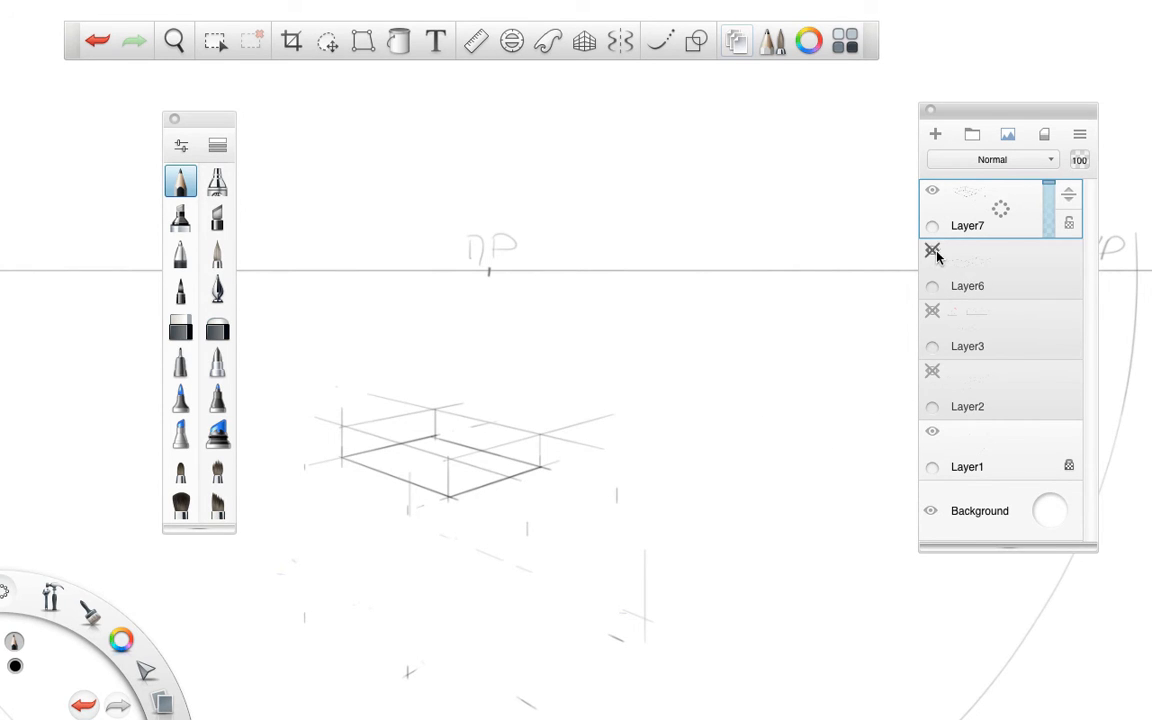
- Enlarge the Hard Eraser to size 43.4 and erase the stray construction marks around the raised box on Layer7
key("space")
left_click_drag(833, 541, 856, 436)
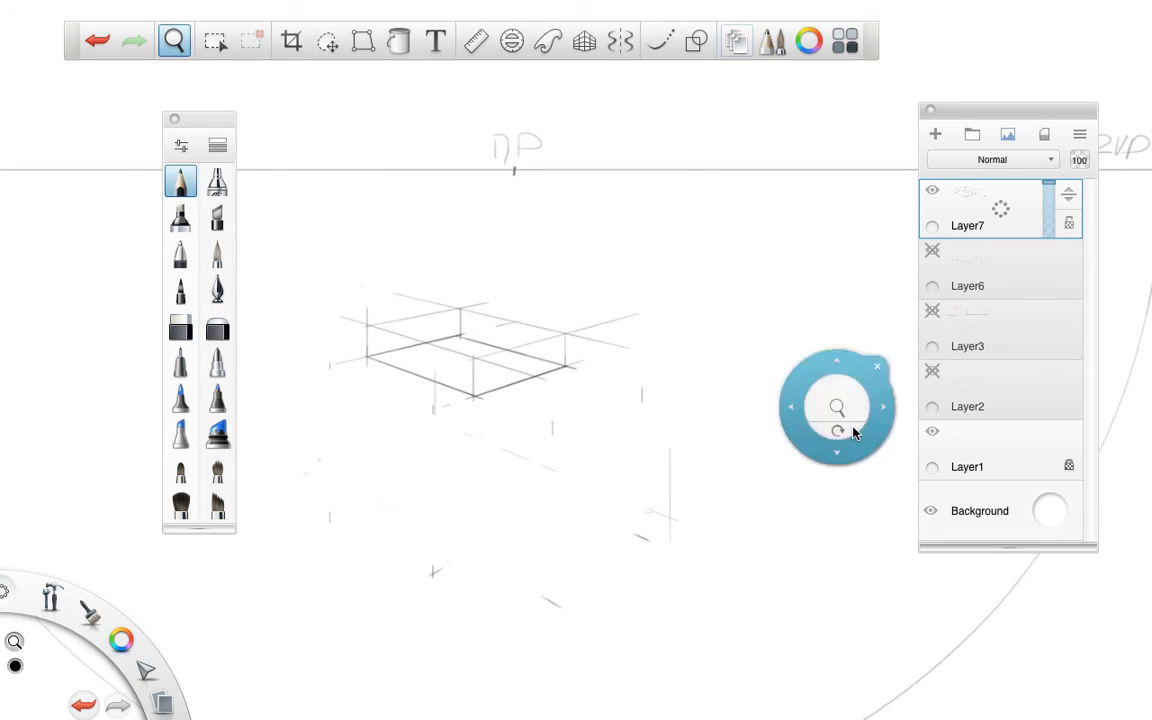
left_click(181, 327)
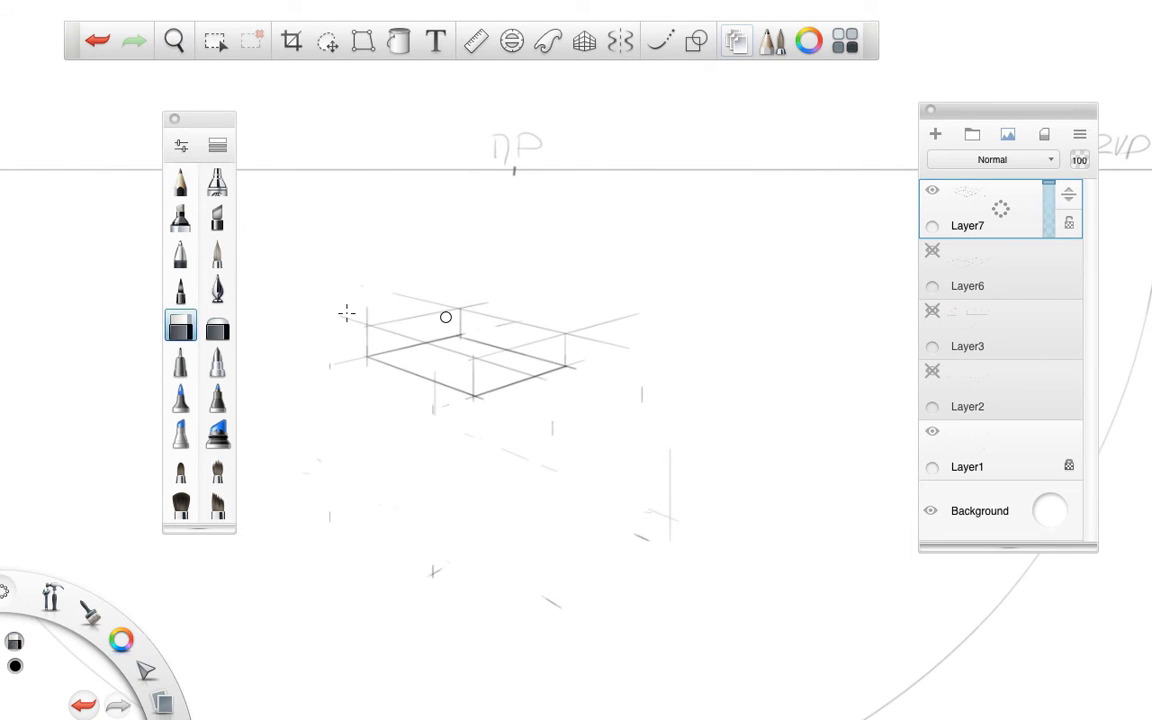
double_click(181, 327)
left_click_drag(80, 228, 115, 230)
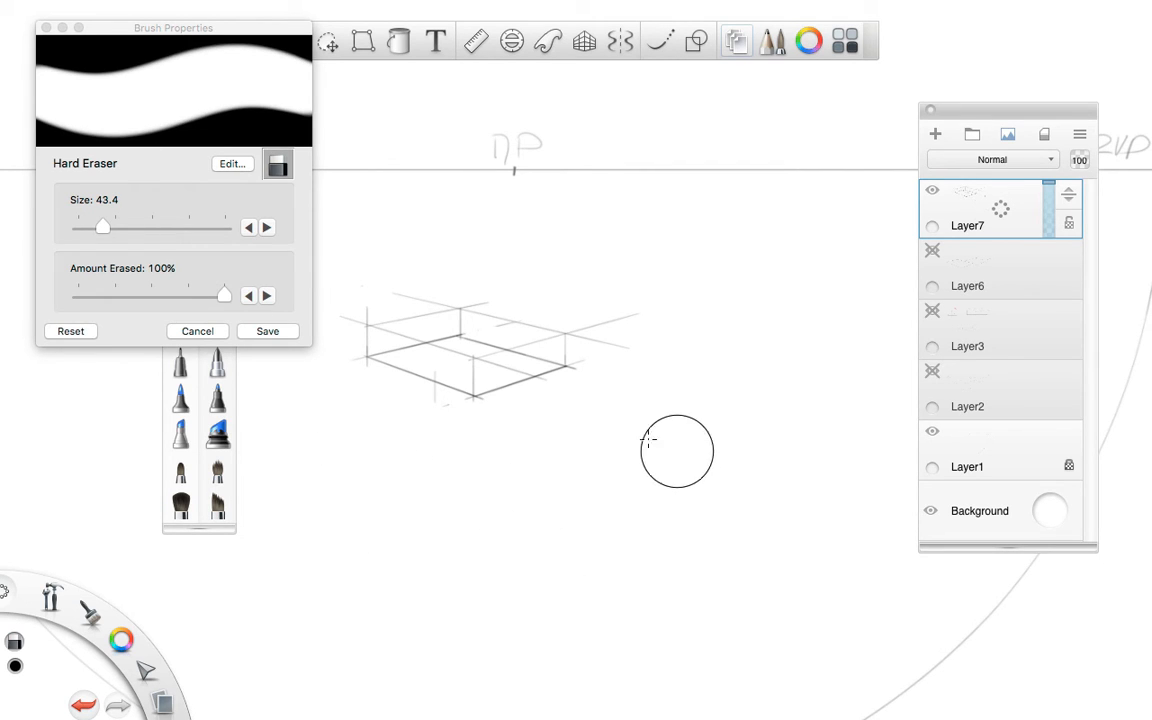
left_click(45, 38)
- Show and activate Layer3, and draw blue pencil division lines across the front view at its quarter height, mid-height and base
left_click(173, 40)
mouse_move(694, 275)
left_mouse_down()
mouse_move(661, 303)
mouse_move(697, 333)
mouse_move(797, 558)
mouse_move(760, 530)
left_mouse_up()
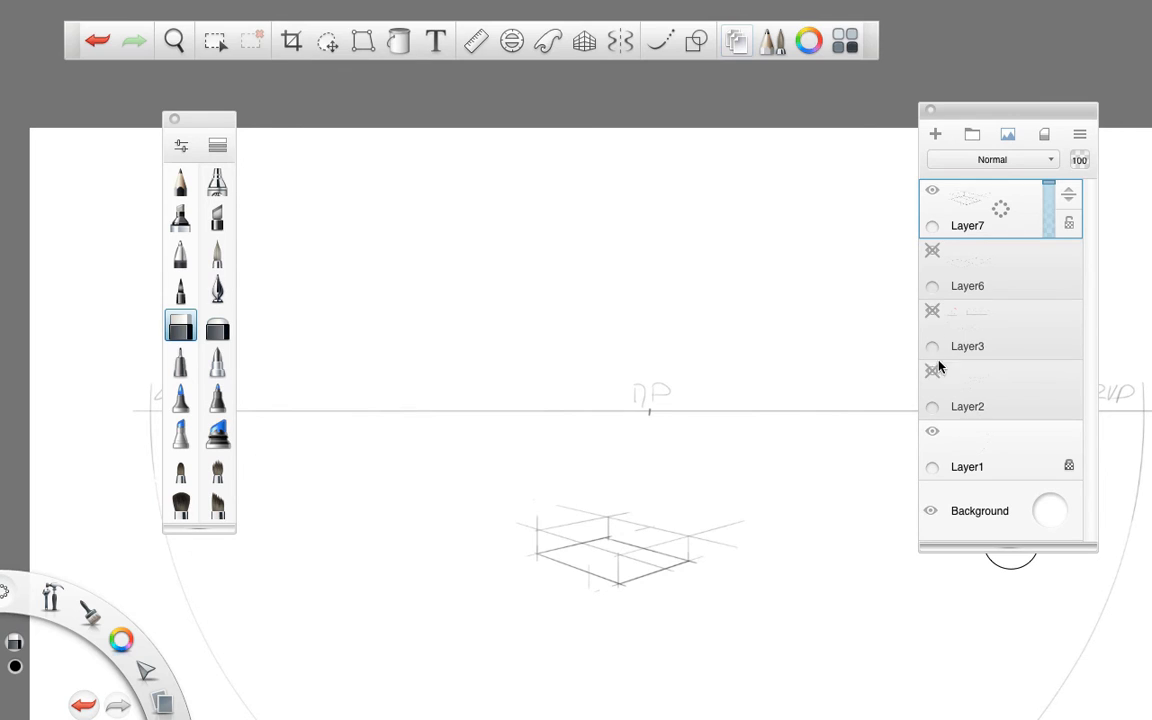
left_click(933, 313)
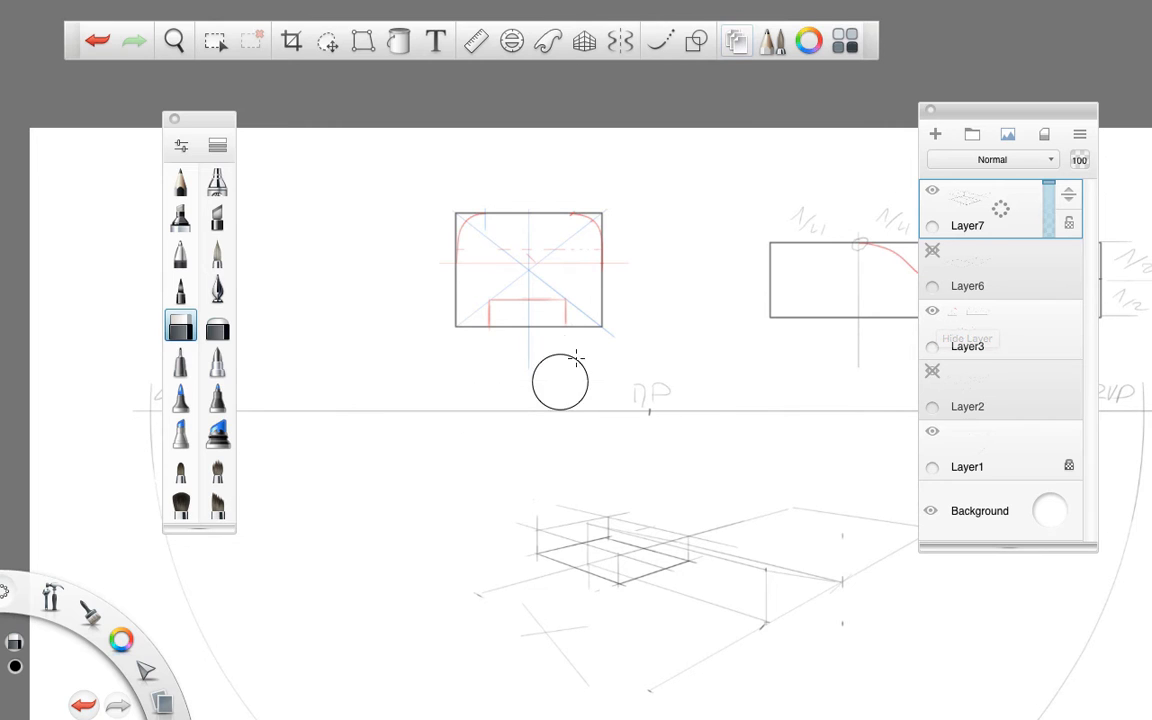
left_click(985, 324)
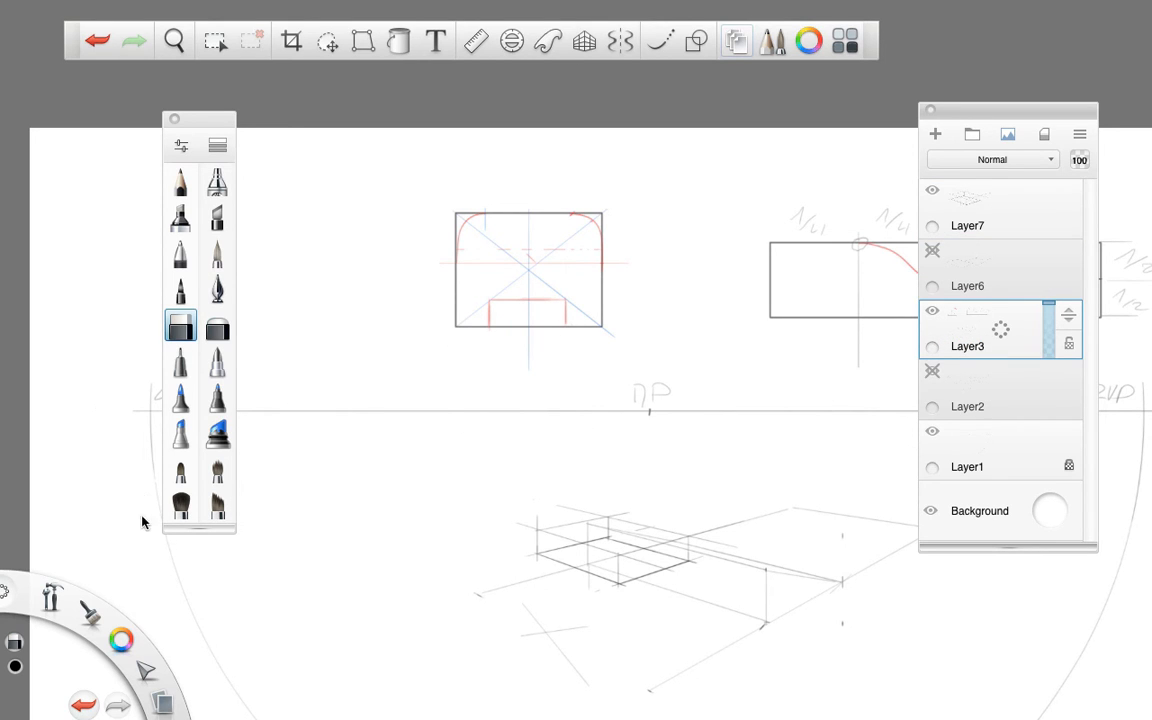
mouse_move(119, 643)
left_mouse_down()
mouse_move(87, 658)
mouse_move(90, 681)
left_mouse_up()
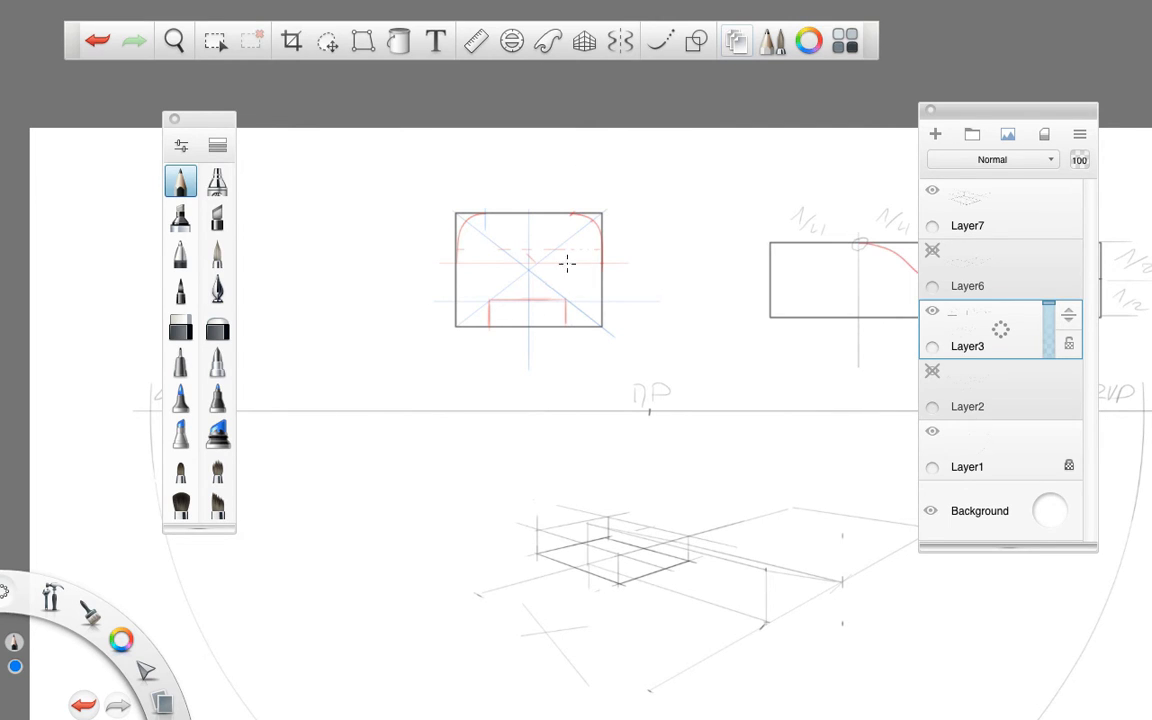
left_click_drag(479, 270, 664, 271)
left_click_drag(598, 325, 694, 325)
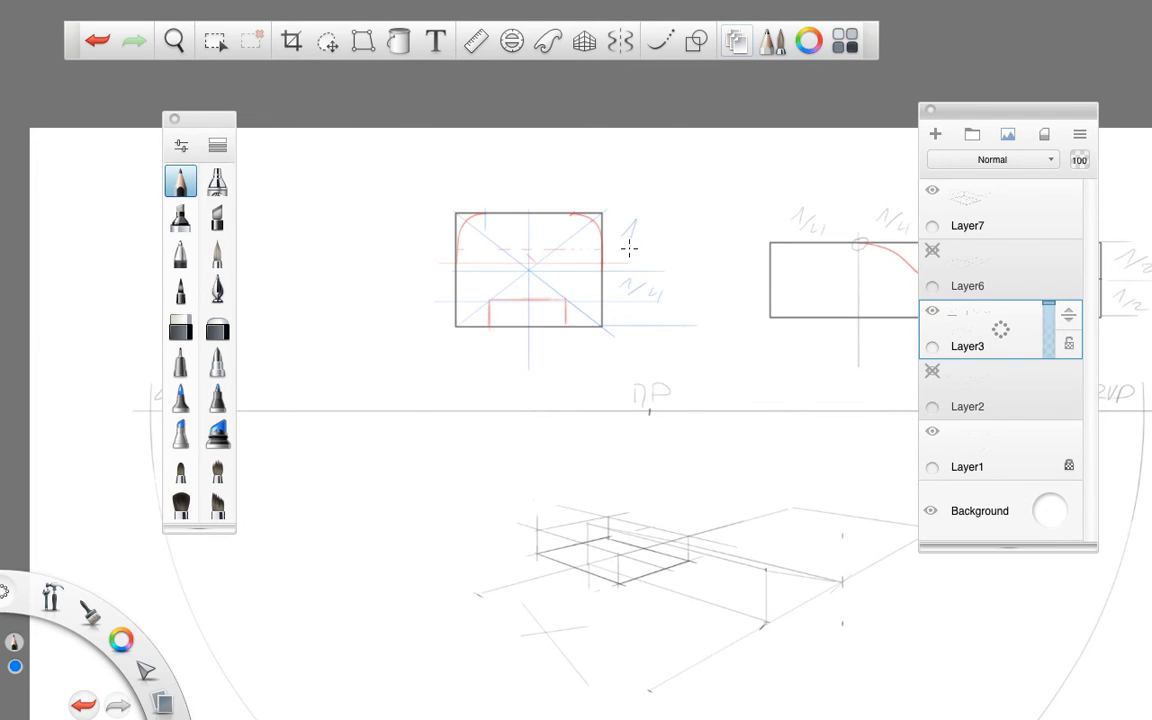
- Label the front view's height and width divisions in blue with the fractions 1/2, 1/4 and 2/4
left_click_drag(636, 238, 655, 224)
left_click_drag(556, 173, 576, 181)
mouse_move(511, 391)
left_mouse_down()
mouse_move(542, 380)
mouse_move(526, 398)
mouse_move(552, 401)
left_mouse_up()
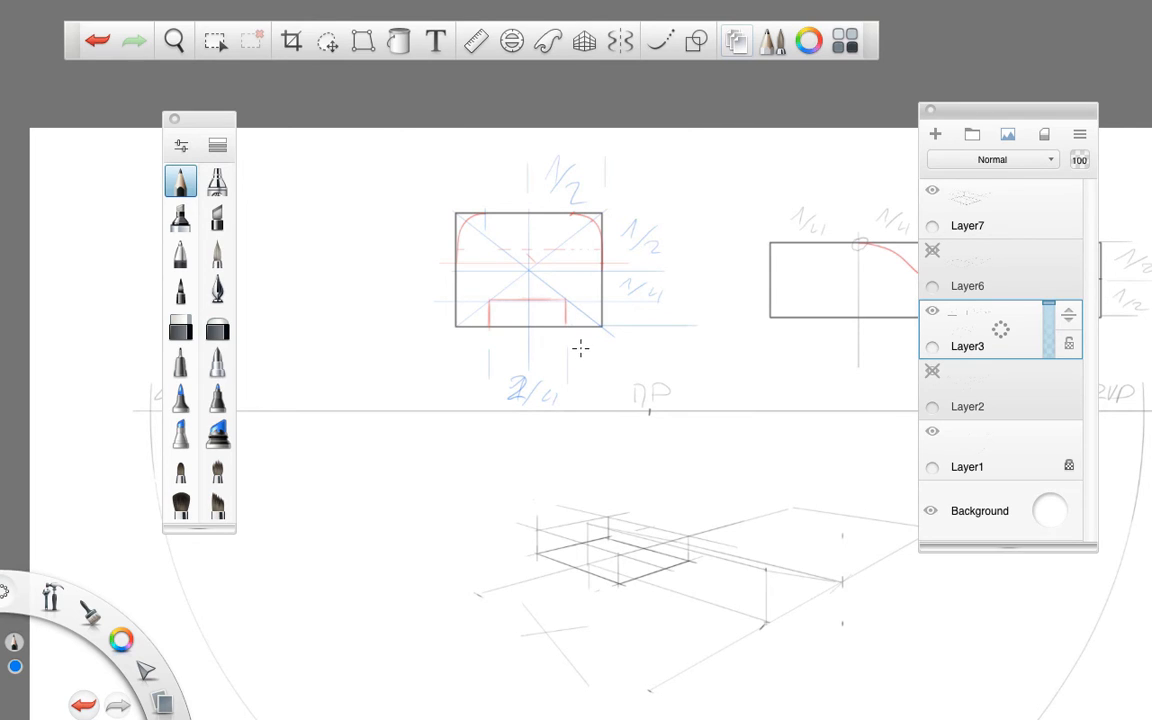
left_click_drag(581, 347, 590, 363)
left_click_drag(456, 352, 468, 398)
left_click_drag(625, 319, 661, 323)
- Transfer the front view's blue divisions onto the perspective rectangle and round its front corner with a blue curve
key("space")
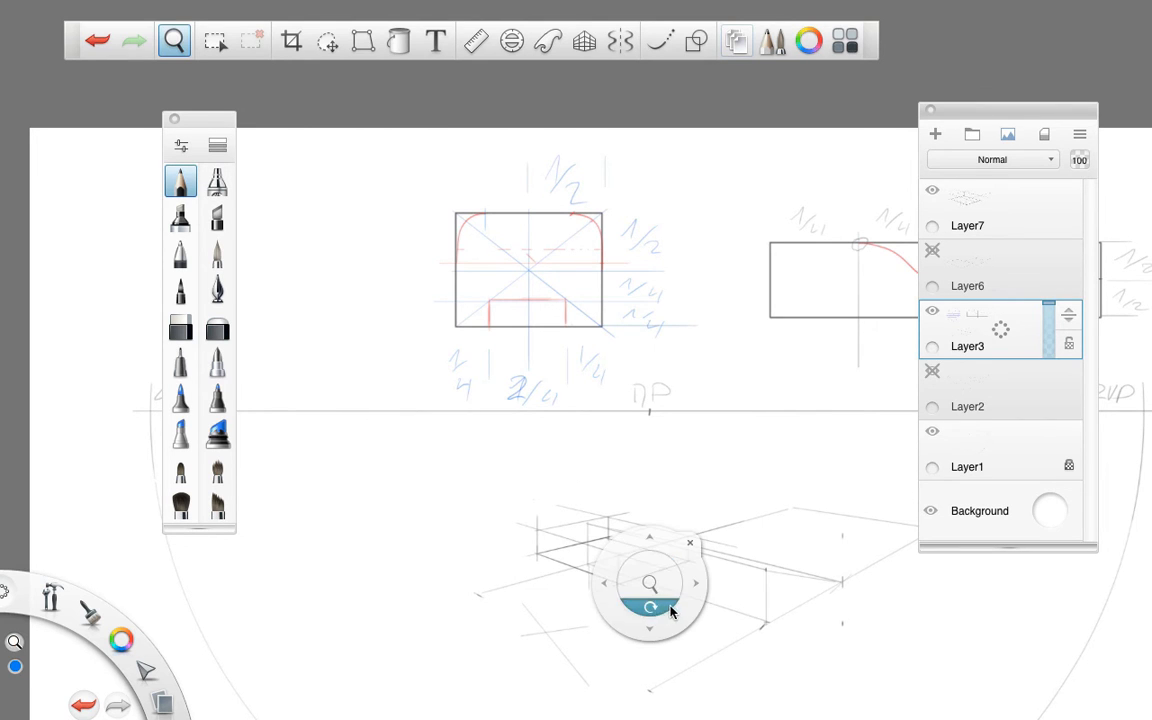
left_click_drag(650, 586, 432, 566)
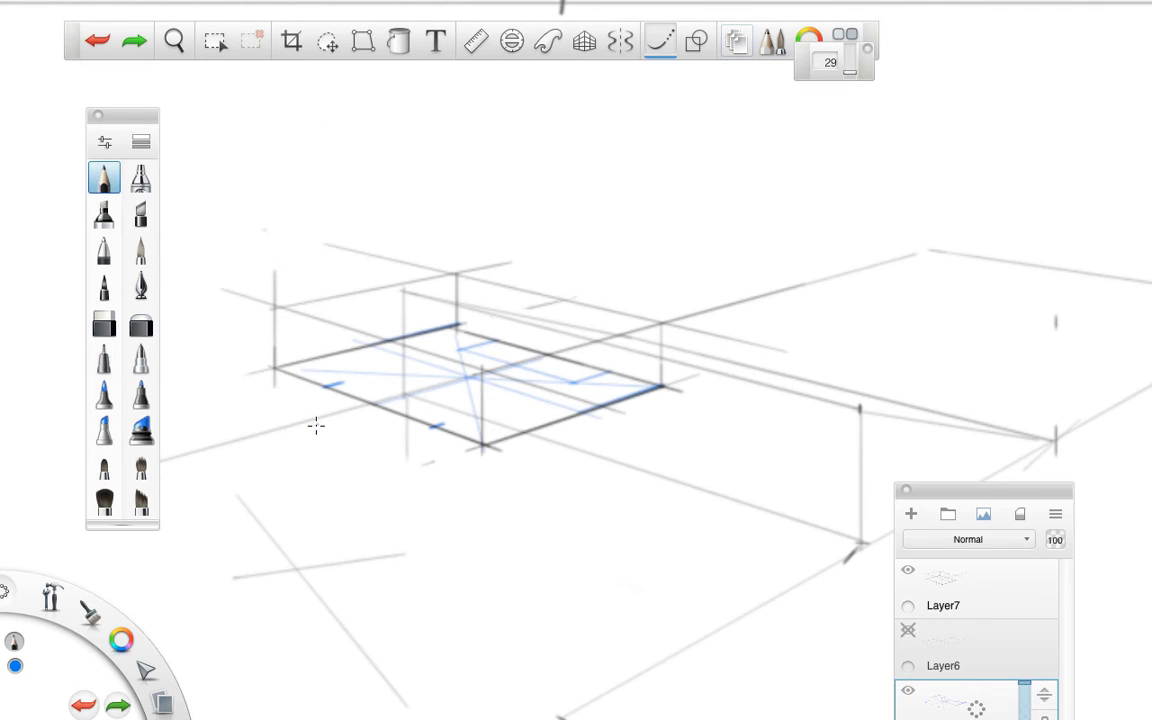
key("space")
left_click_drag(629, 434, 692, 427)
left_click_drag(697, 472, 748, 455)
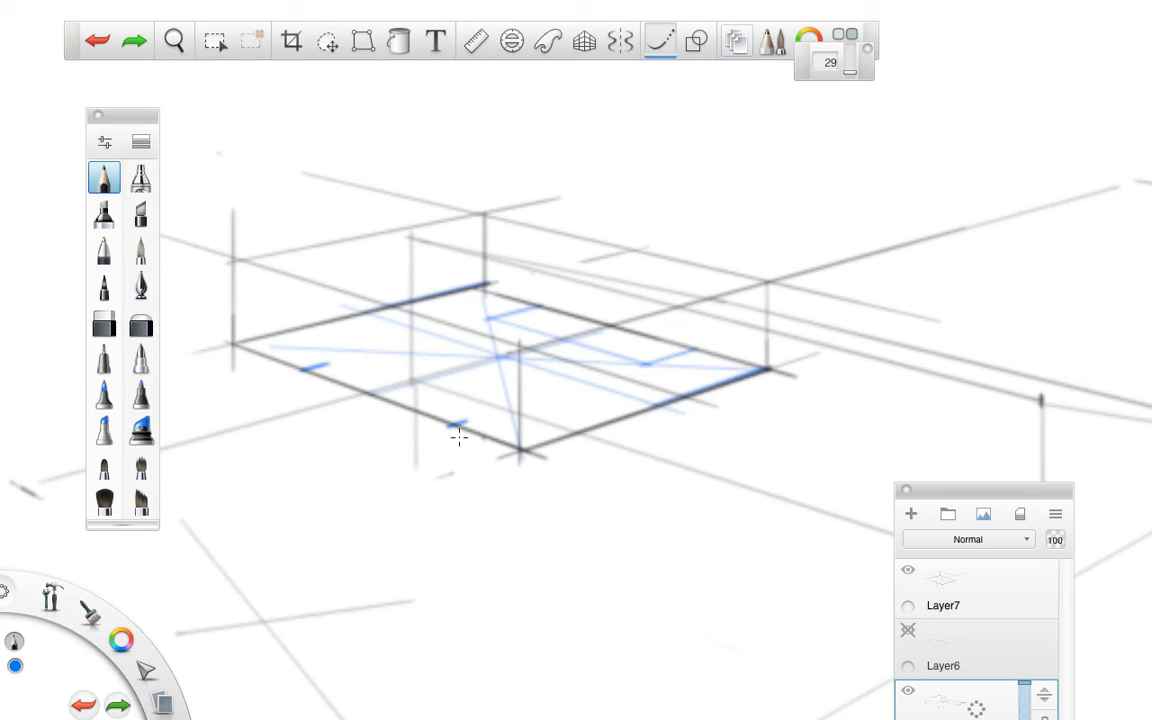
mouse_move(739, 379)
left_mouse_down()
mouse_move(553, 437)
mouse_move(485, 438)
mouse_move(430, 417)
left_mouse_up()
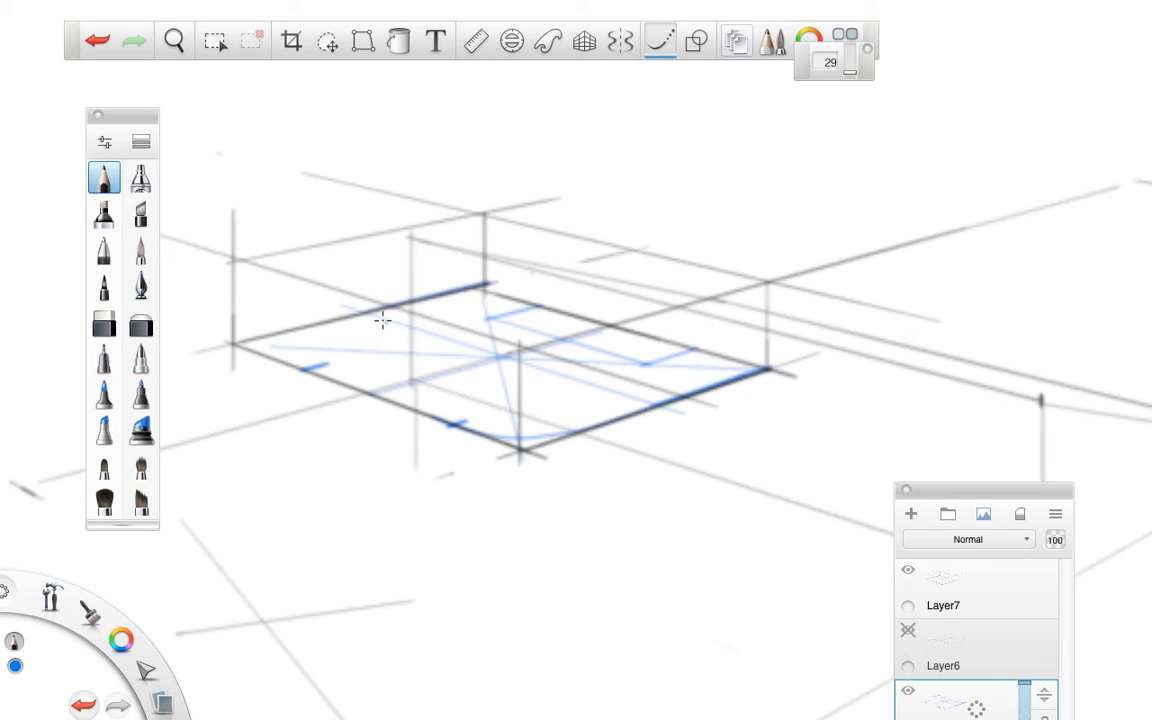
mouse_move(391, 305)
left_mouse_down()
mouse_move(312, 338)
mouse_move(293, 366)
mouse_move(314, 380)
left_mouse_up()
key("ctrl+z")
mouse_move(388, 304)
left_mouse_down()
mouse_move(257, 342)
mouse_move(265, 364)
mouse_move(353, 338)
mouse_move(366, 314)
mouse_move(408, 303)
mouse_move(257, 342)
mouse_move(257, 368)
mouse_move(331, 381)
left_mouse_up()
key("ctrl+z")
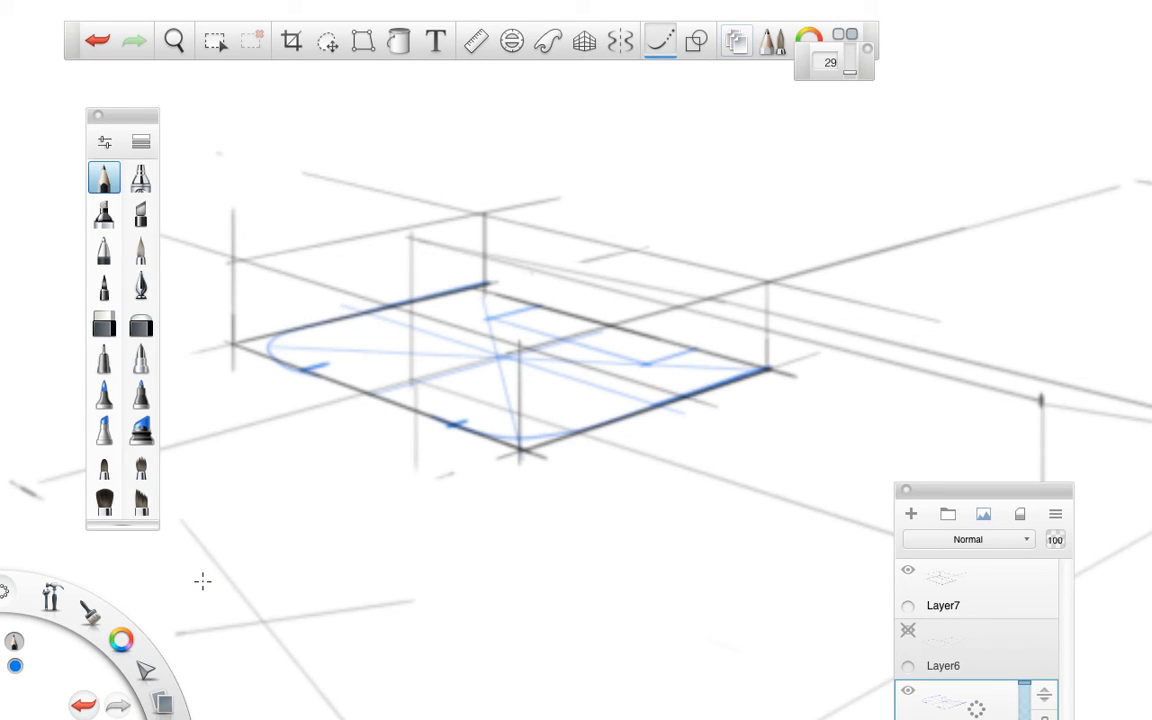
key("ctrl+z")
key("space")
left_click_drag(342, 342, 392, 340)
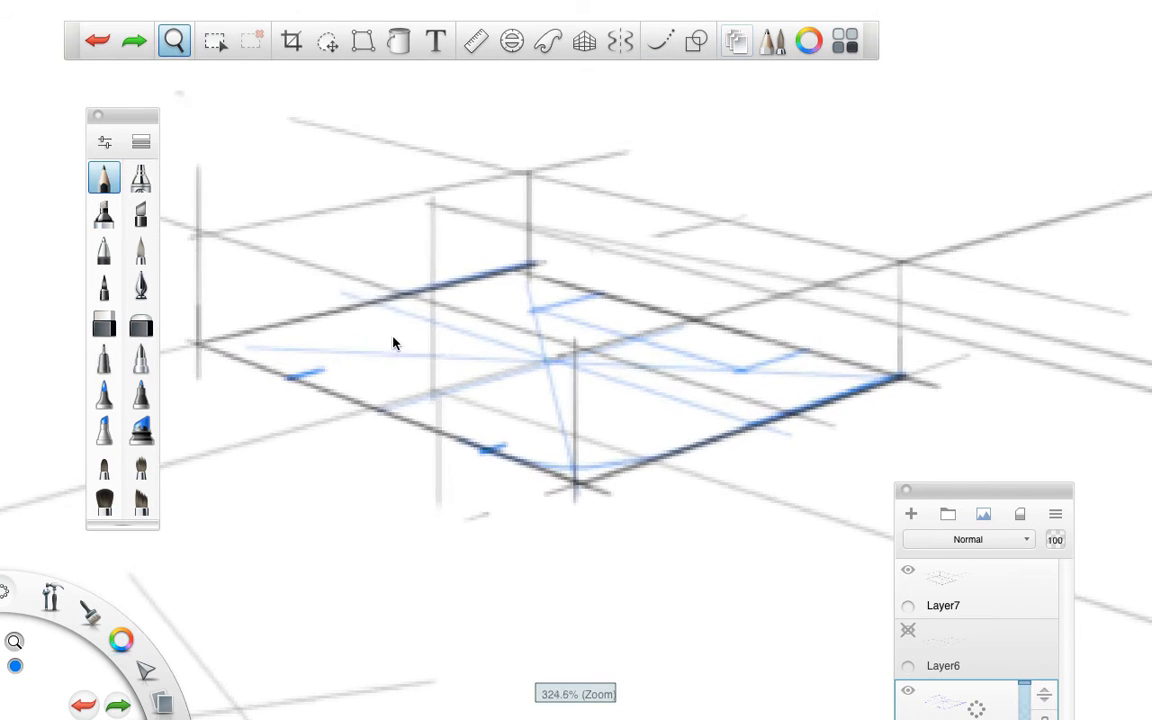
left_click_drag(411, 386, 514, 388)
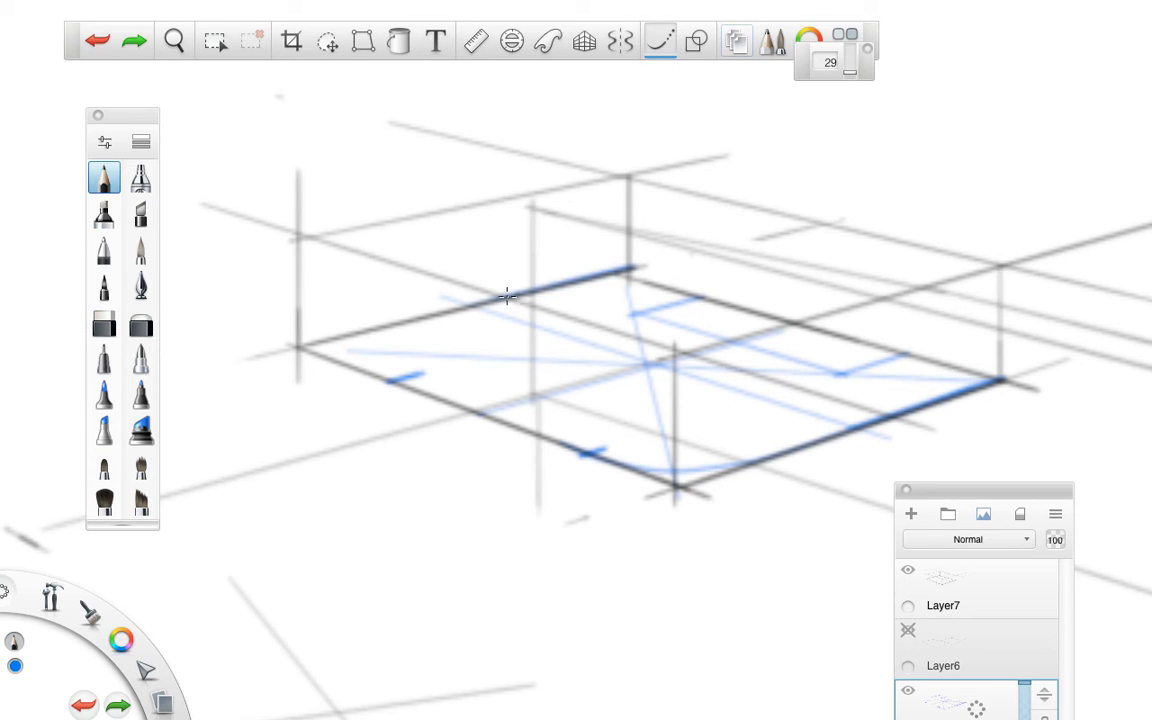
mouse_move(580, 275)
left_mouse_down()
mouse_move(330, 343)
mouse_move(325, 374)
mouse_move(396, 382)
left_mouse_up()
key("ctrl+z")
mouse_move(512, 299)
left_mouse_down()
mouse_move(359, 341)
mouse_move(344, 362)
mouse_move(414, 393)
left_mouse_up()
key("ctrl+z")
mouse_move(514, 309)
left_mouse_down()
mouse_move(354, 341)
mouse_move(347, 367)
mouse_move(373, 386)
left_mouse_up()
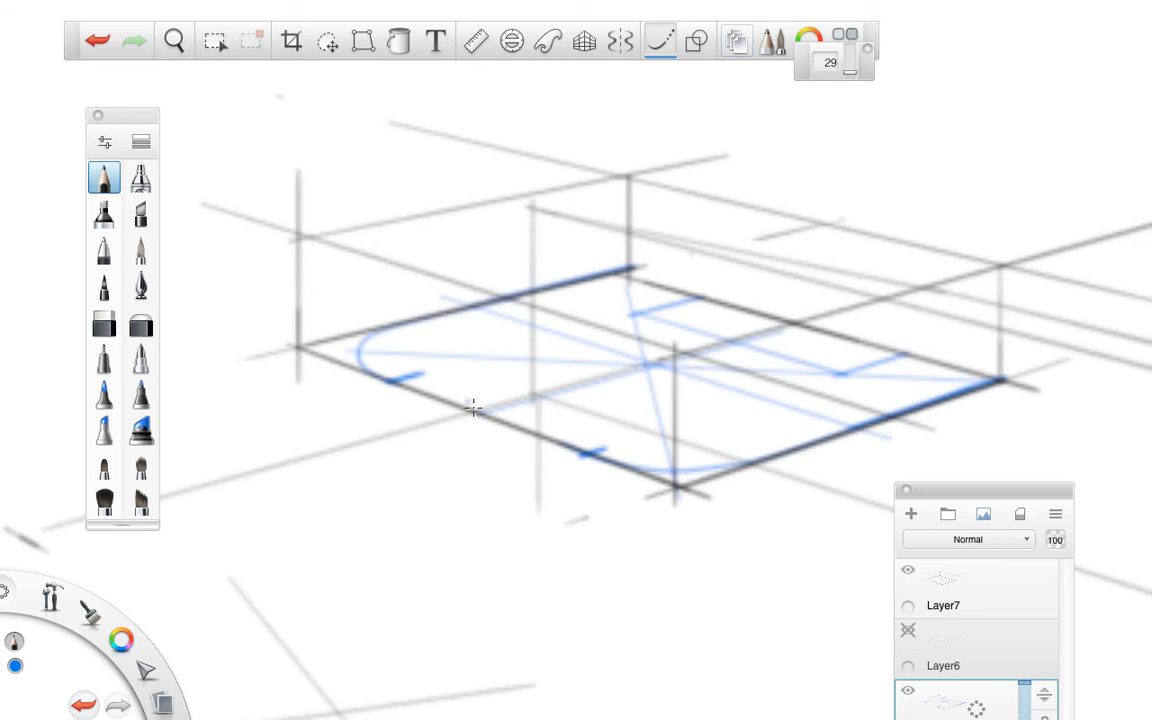
key("ctrl+z")
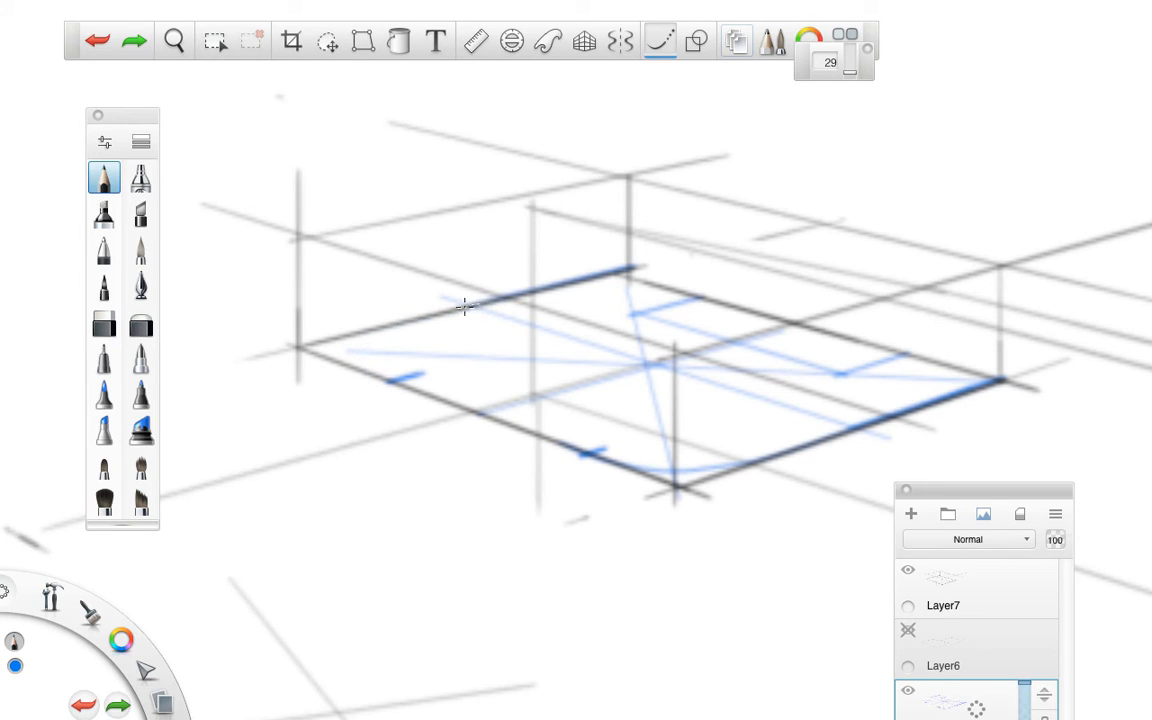
- Round the perspective rectangle's left corner with a blue curve running from the back-left edge to the tick on the front-left edge
mouse_move(463, 306)
left_mouse_down()
mouse_move(379, 327)
mouse_move(335, 358)
mouse_move(333, 373)
mouse_move(410, 384)
left_mouse_up()
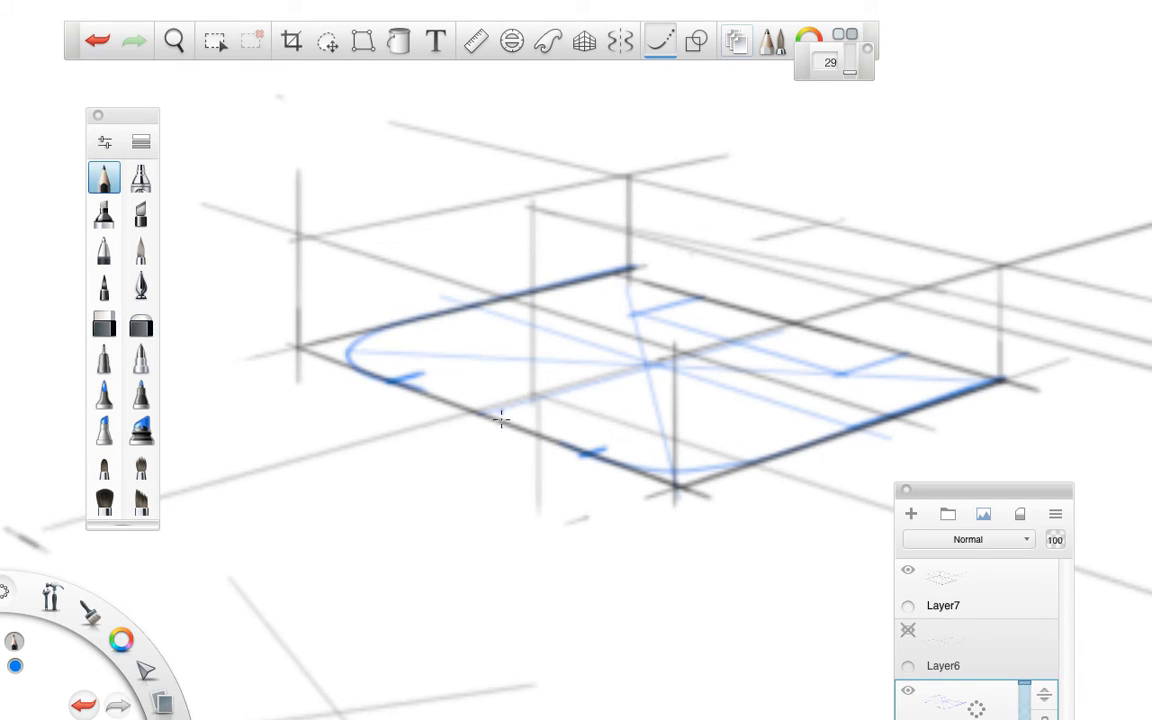
key("space")
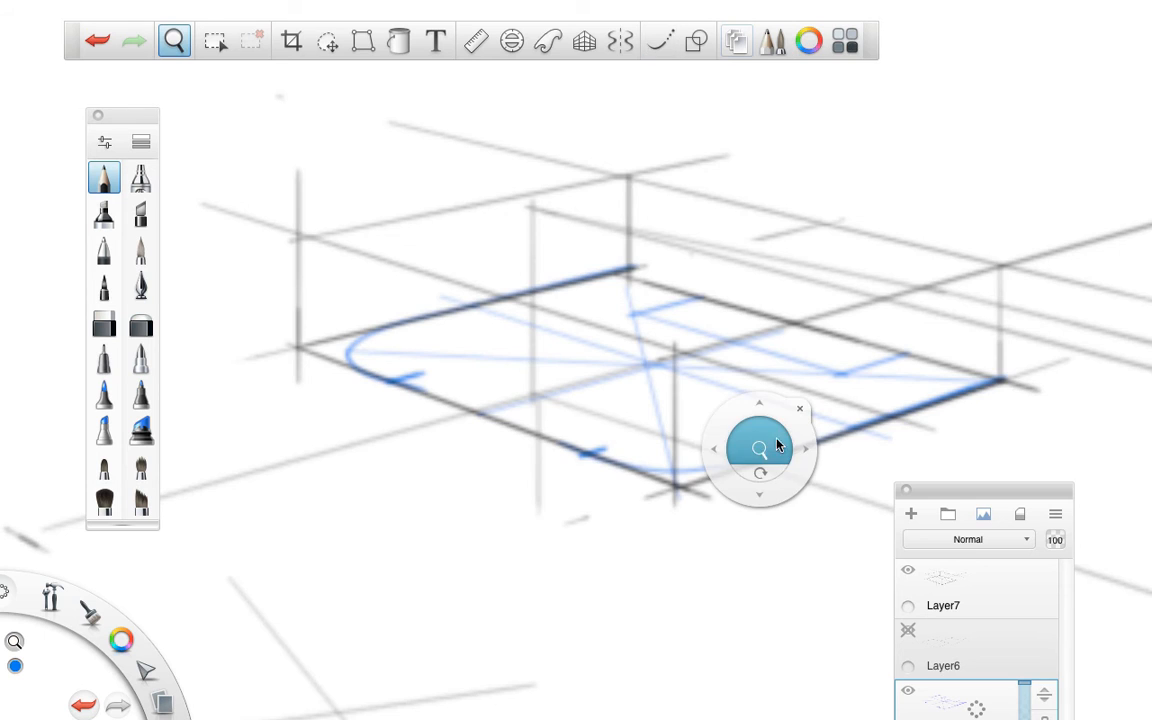
left_click_drag(776, 443, 595, 470)
mouse_move(643, 512)
left_mouse_down()
mouse_move(514, 519)
mouse_move(318, 488)
left_mouse_up()
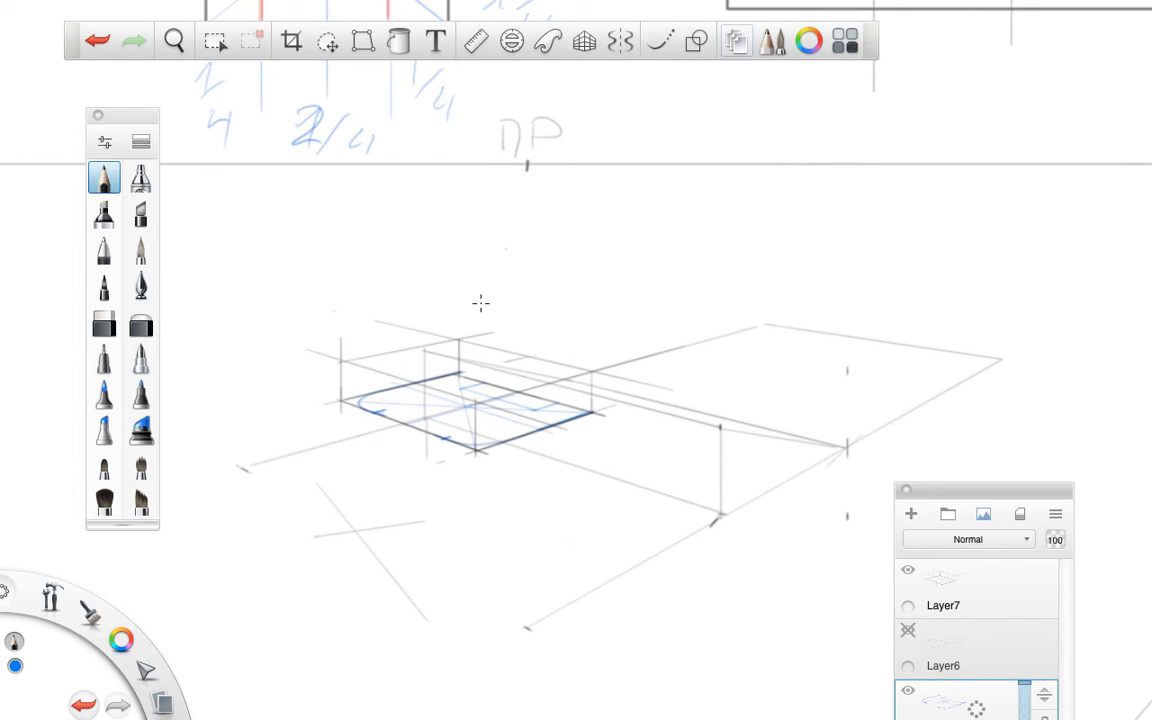
key("space")
left_click_drag(432, 406, 597, 329)
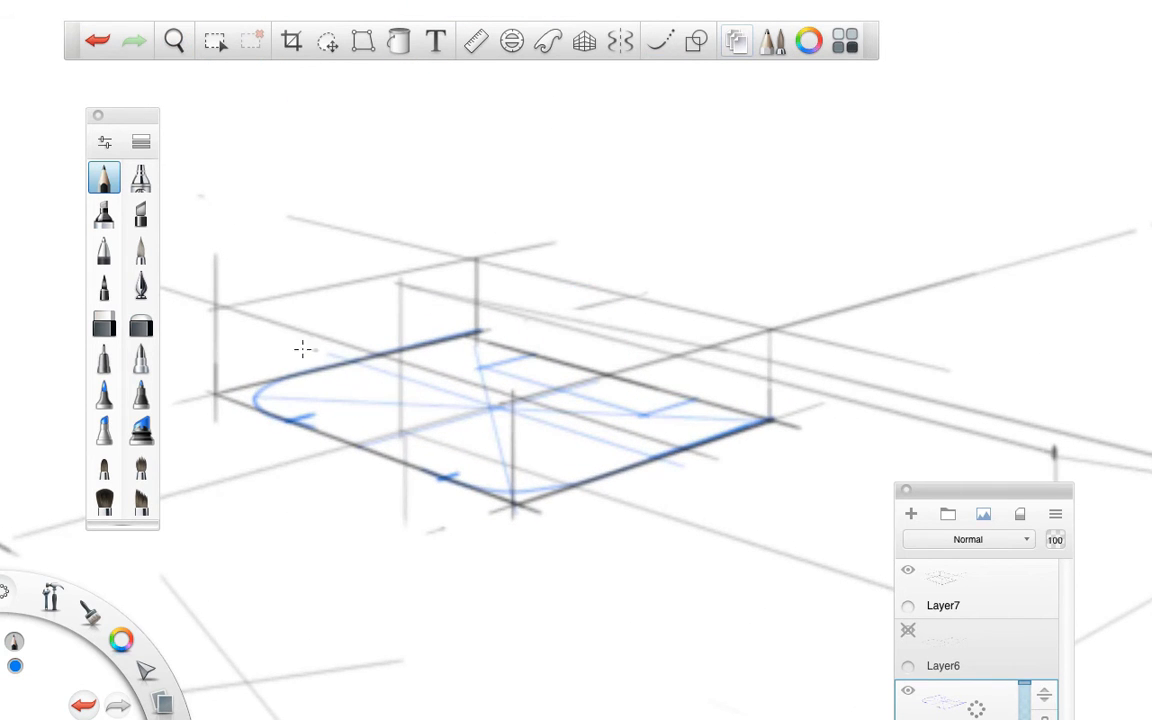
left_click_drag(290, 418, 290, 318)
left_click_drag(445, 478, 446, 370)
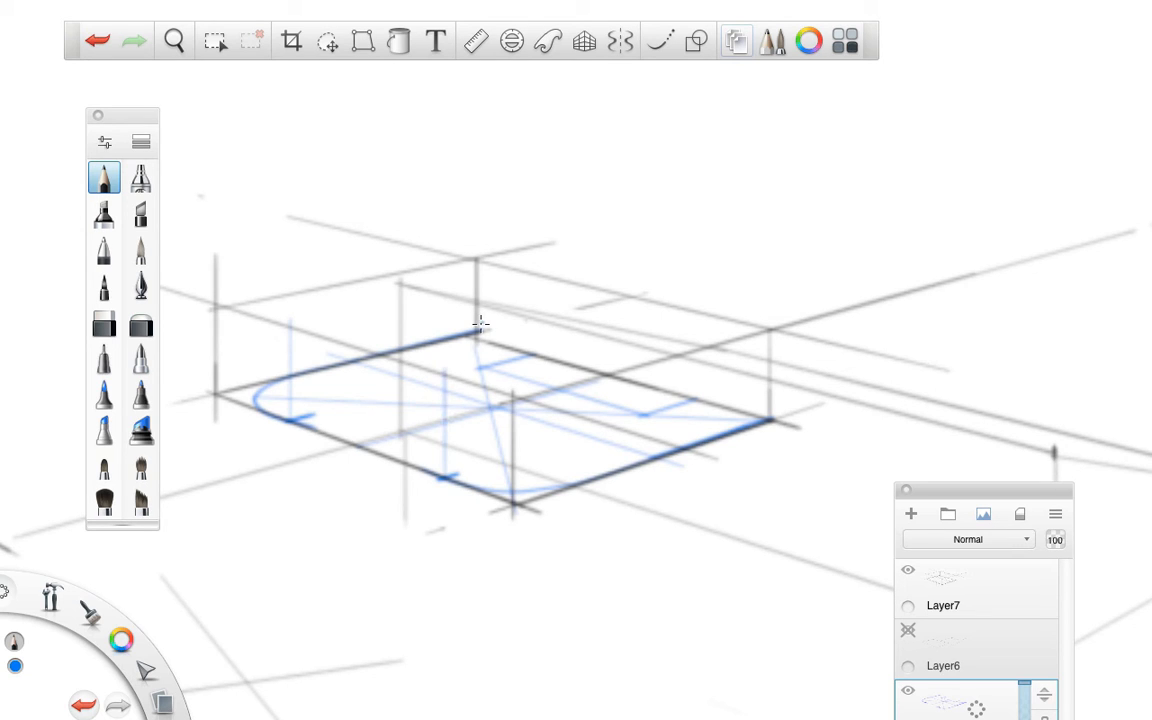
left_click_drag(578, 486, 582, 381)
left_click_drag(289, 374, 292, 290)
left_click_drag(355, 357, 355, 272)
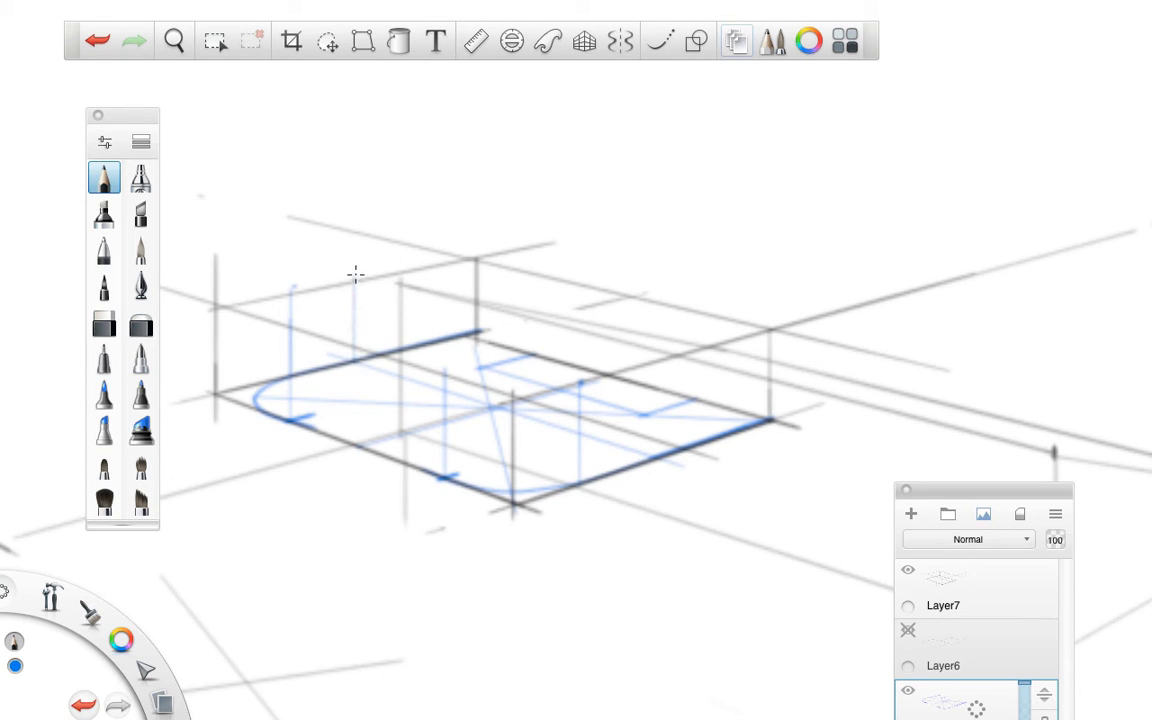
left_click_drag(655, 457, 656, 355)
key("ctrl+z")
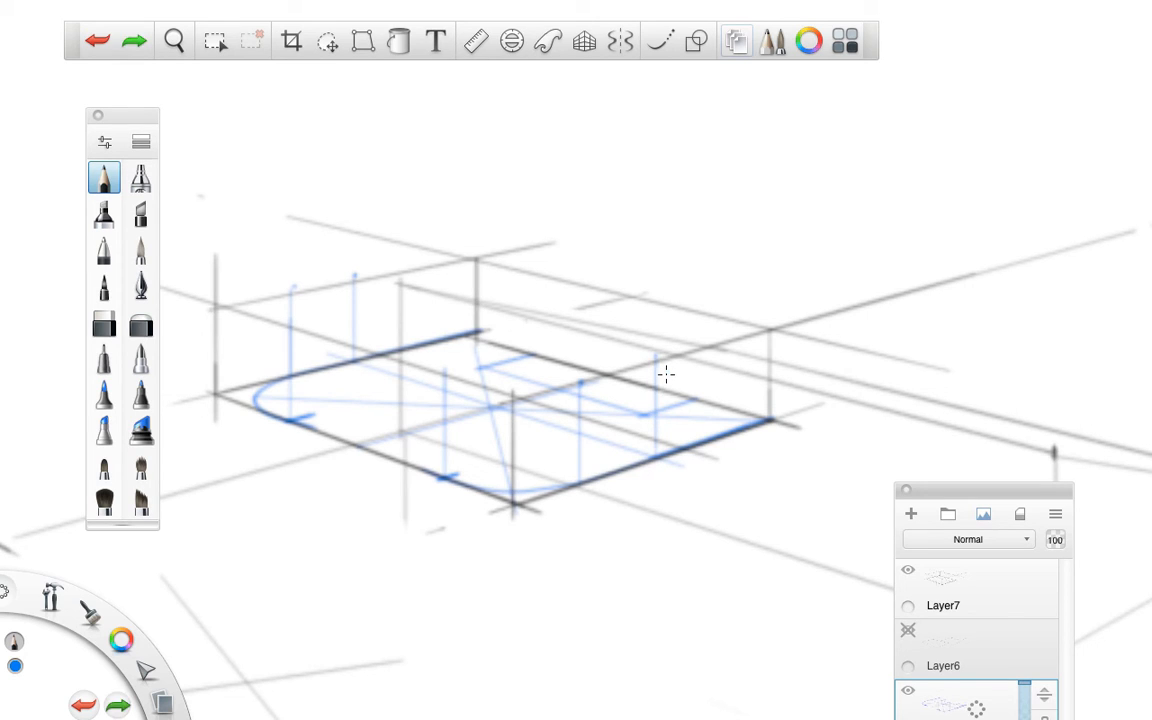
key("ctrl+z")
key("ctrl+z")
key("ctrl+z")
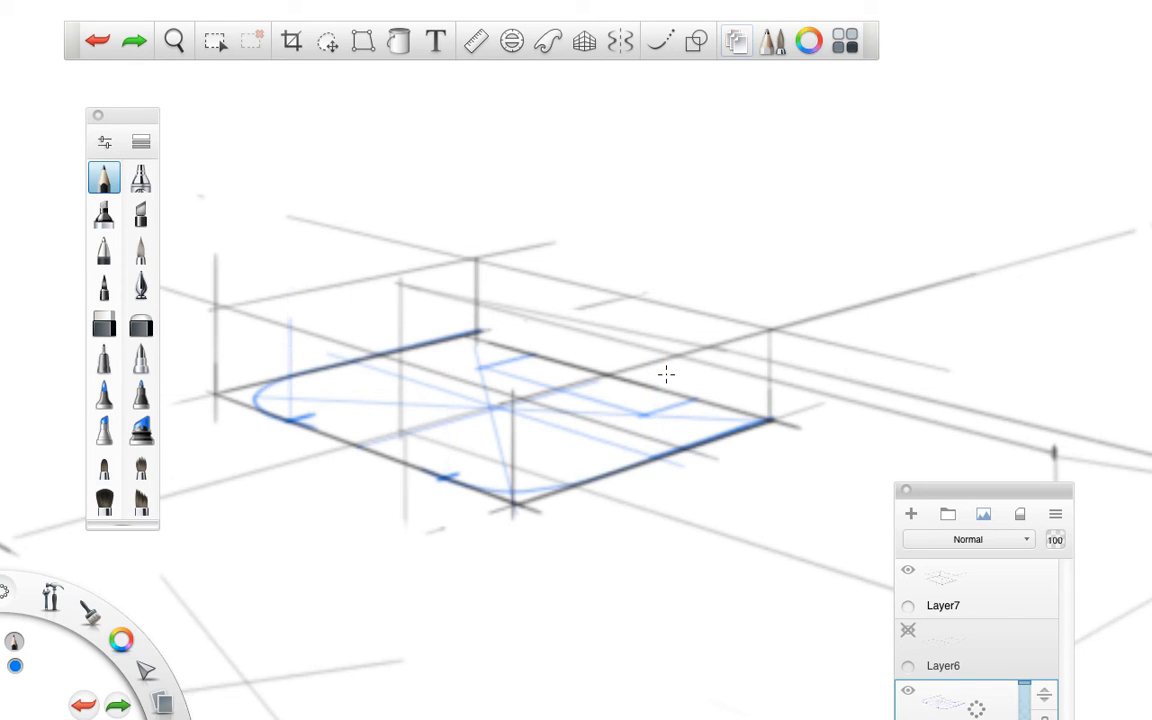
- On a new layer, draw six red verticals from the rounded outline's ticks and curve points up to the box's upper level
left_click(906, 512)
left_click_drag(119, 644, 91, 591)
left_click_drag(353, 358, 356, 278)
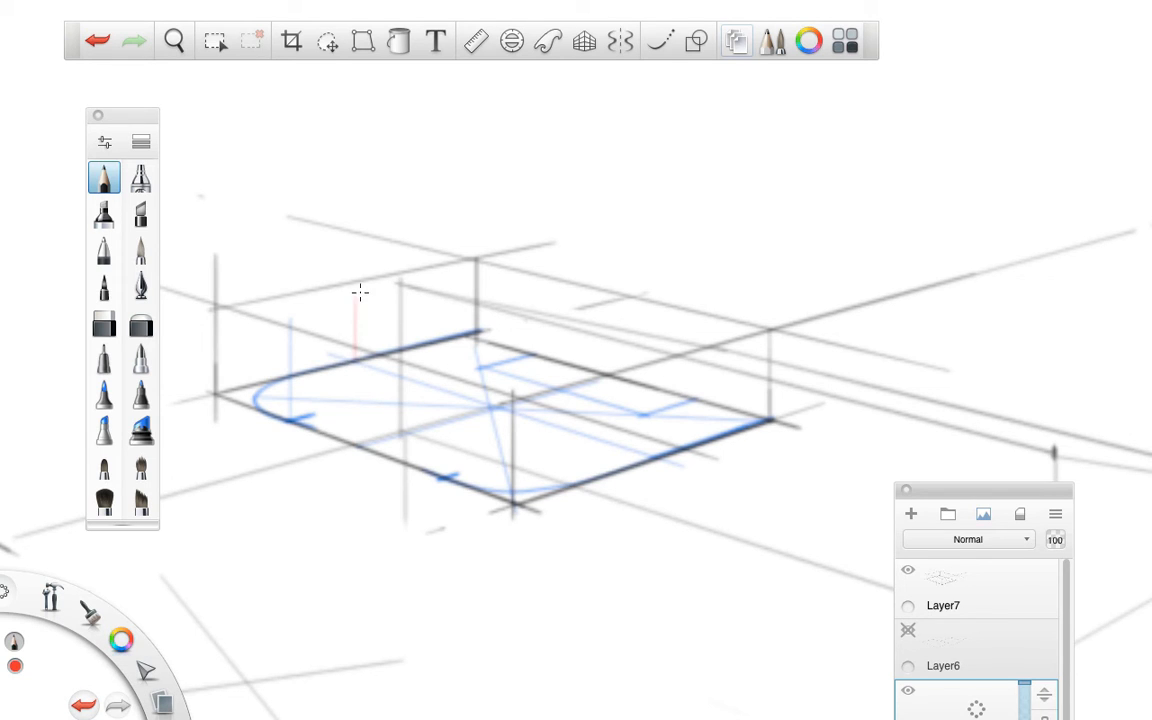
left_click_drag(289, 375, 290, 287)
left_click_drag(288, 420, 290, 334)
left_click_drag(576, 484, 578, 381)
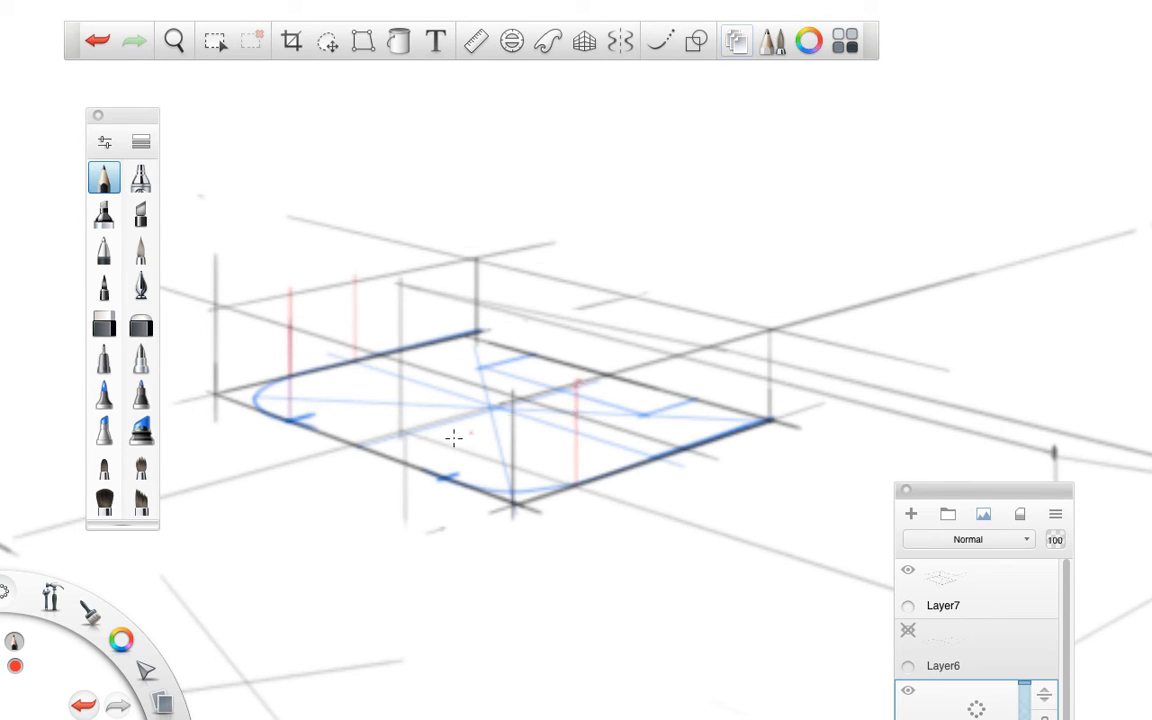
left_click_drag(446, 476, 452, 375)
left_click_drag(655, 458, 657, 360)
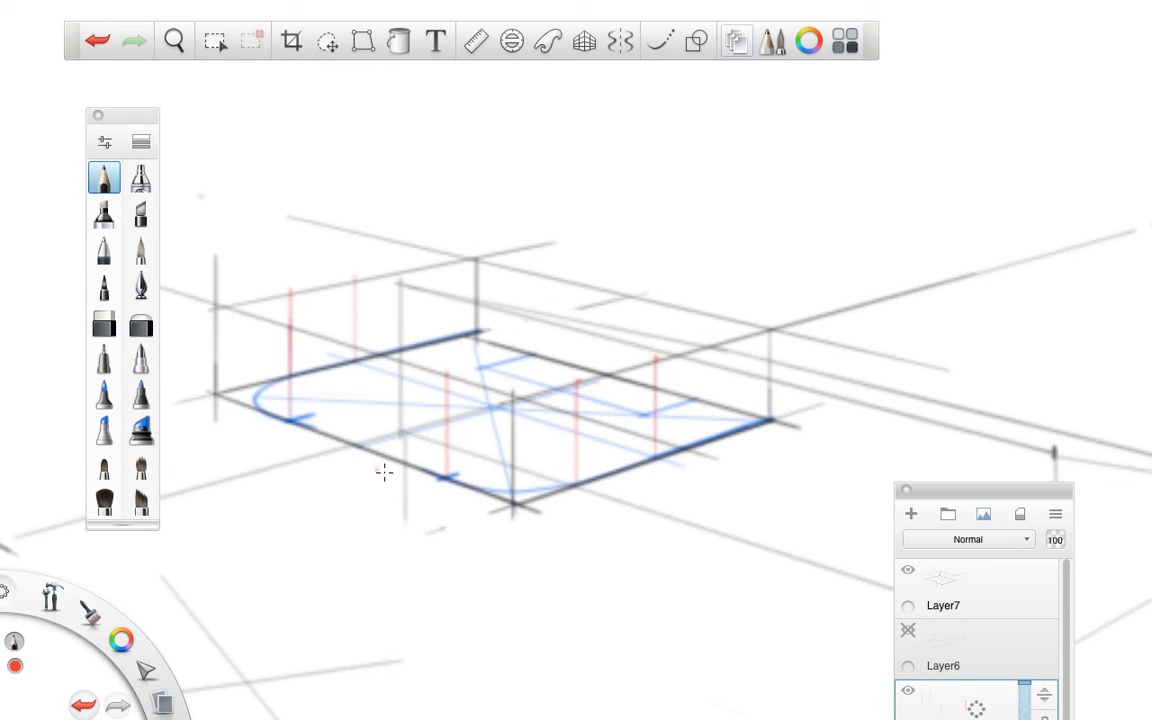
- Use the ruler along the top rectangle's left-right diagonal to raise the left rounded corner's extreme point in red and mark the top-level curve points
left_click(477, 42)
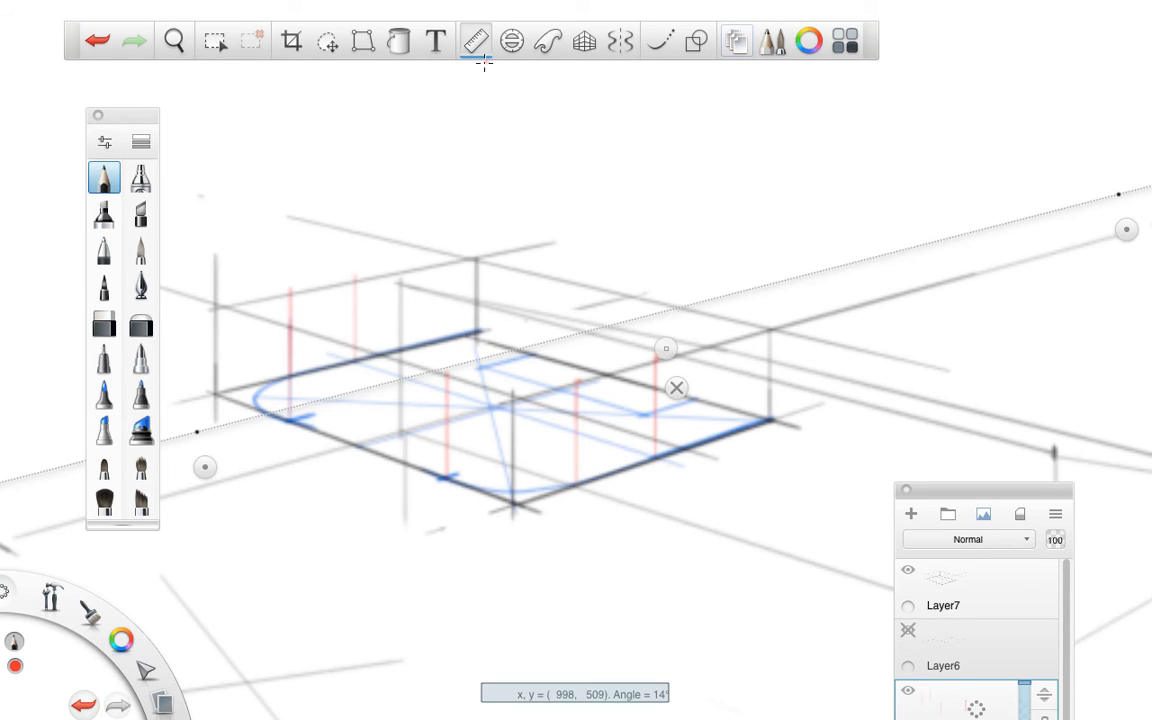
left_click_drag(204, 466, 223, 344)
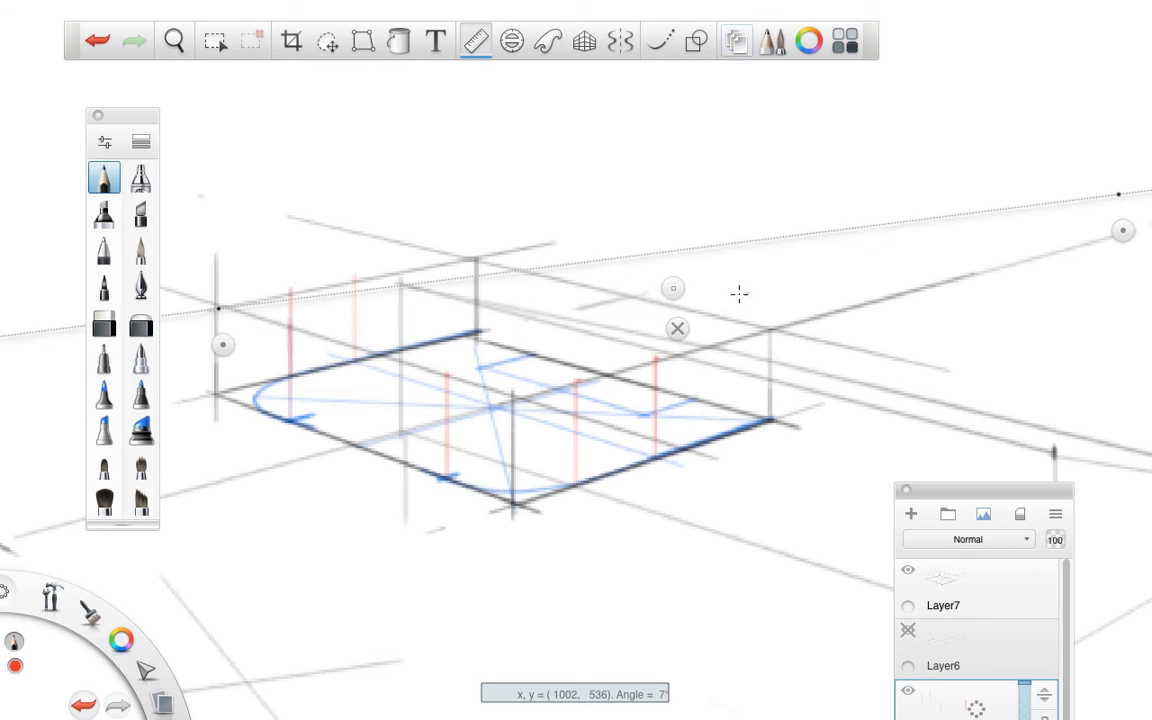
left_click_drag(1122, 232, 780, 372)
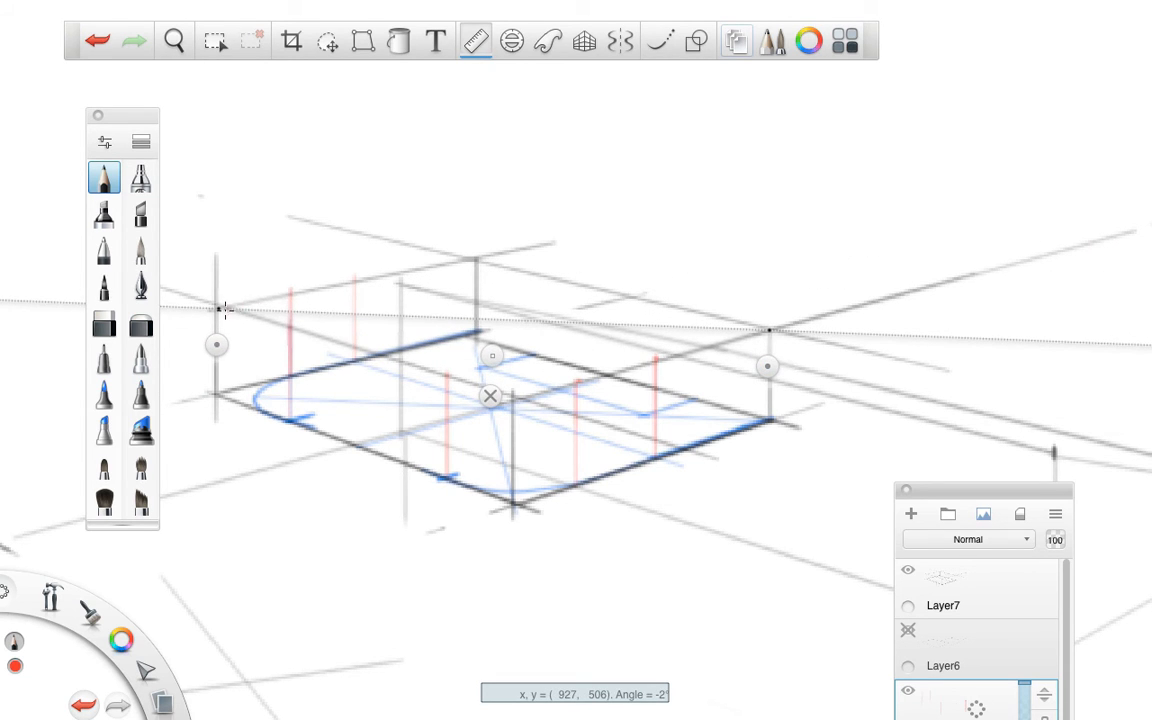
left_click_drag(216, 344, 491, 285)
left_click(613, 365)
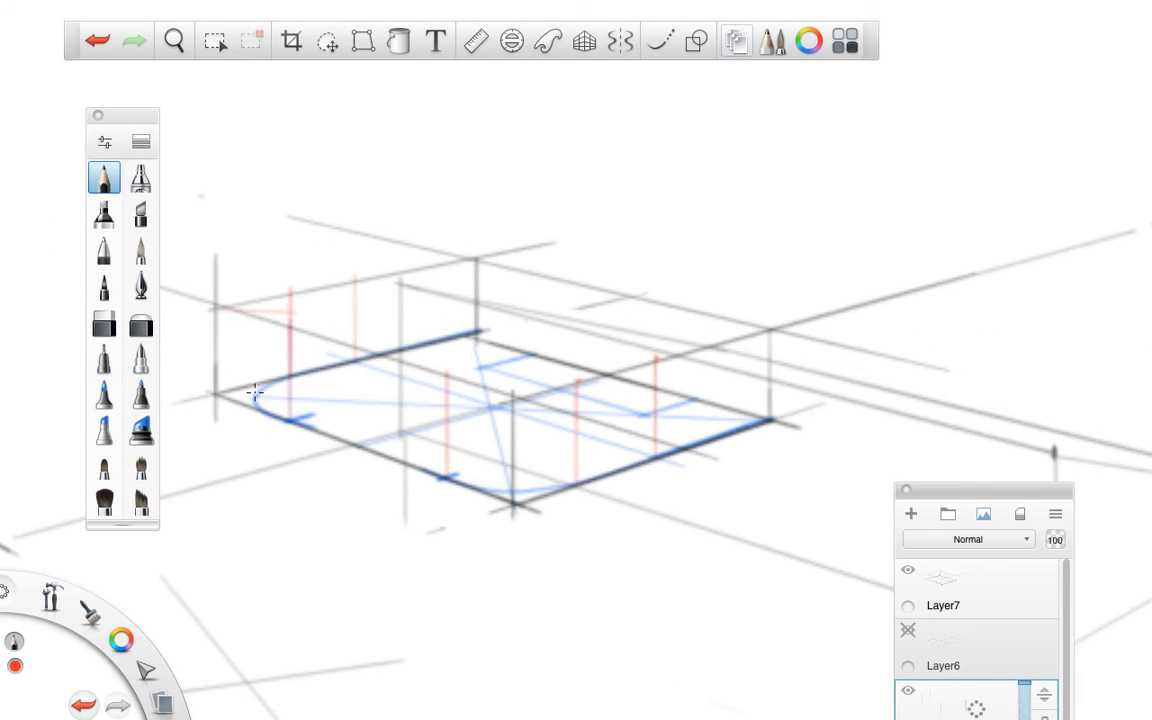
left_click_drag(255, 392, 254, 312)
left_click(291, 293)
- Mark the front rounded corner's curve point in red on the top rectangle's back-to-front diagonal, using the ruler as guide
left_click(477, 41)
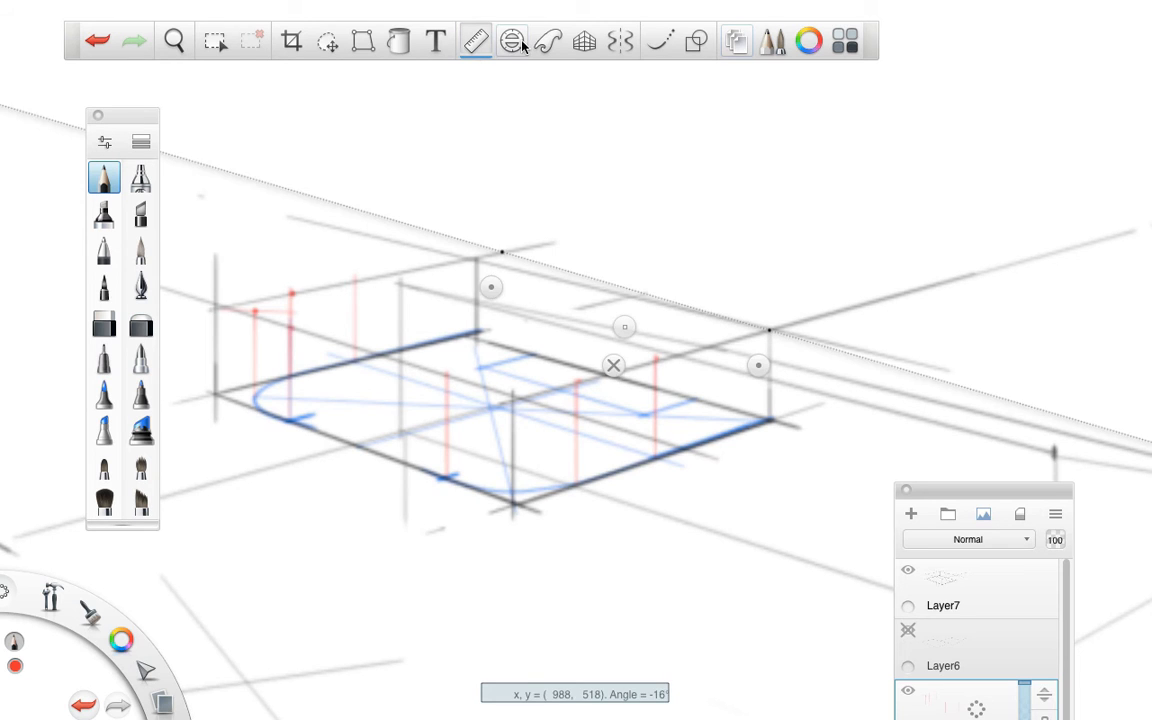
left_click_drag(489, 424, 467, 293)
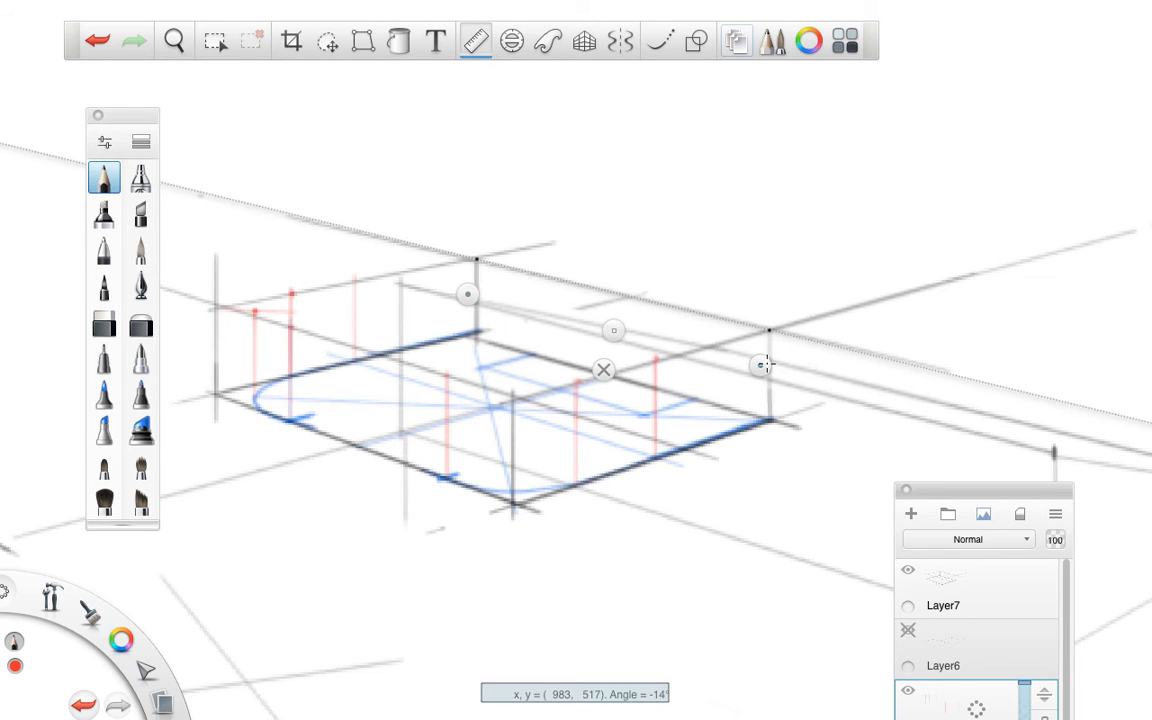
left_click_drag(763, 365, 535, 404)
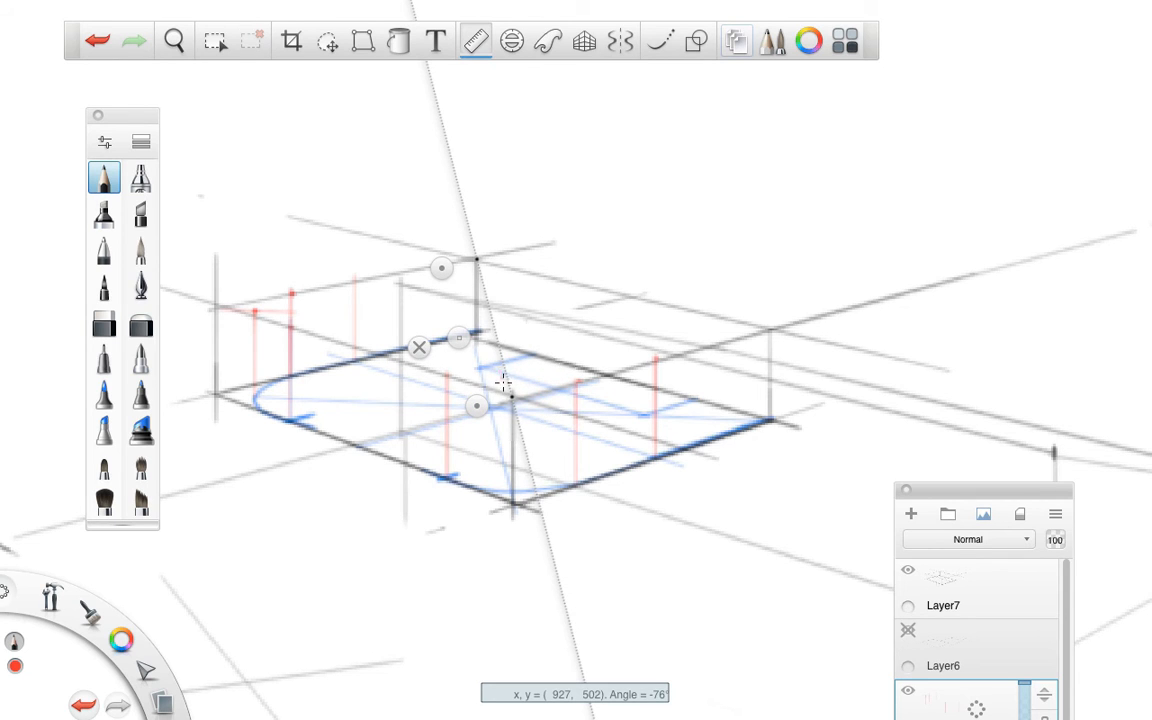
left_click_drag(500, 357, 508, 388)
left_click(441, 270)
left_click(555, 269)
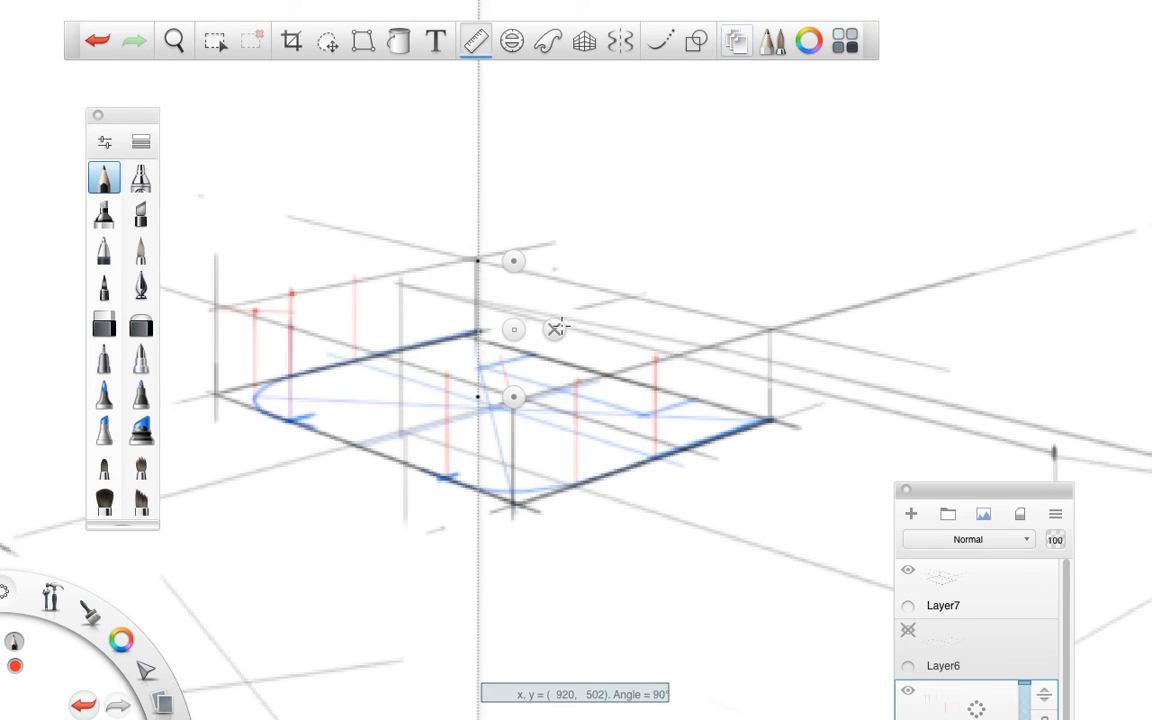
left_click_drag(513, 329, 543, 473)
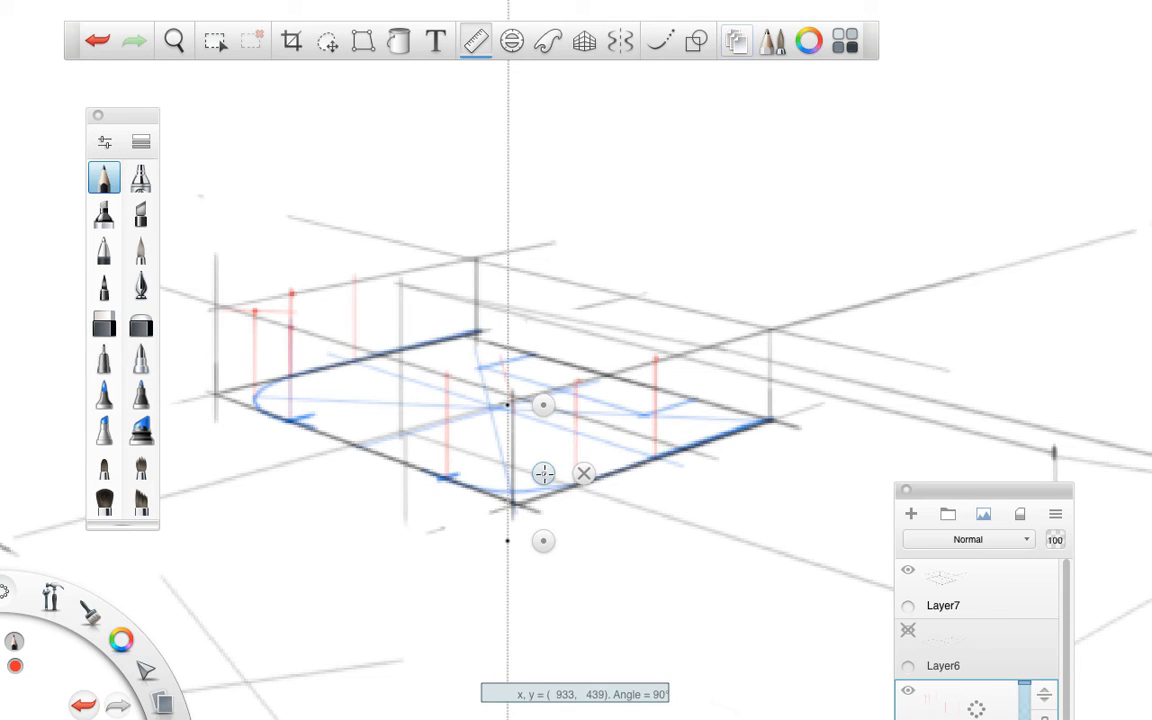
left_click(507, 384)
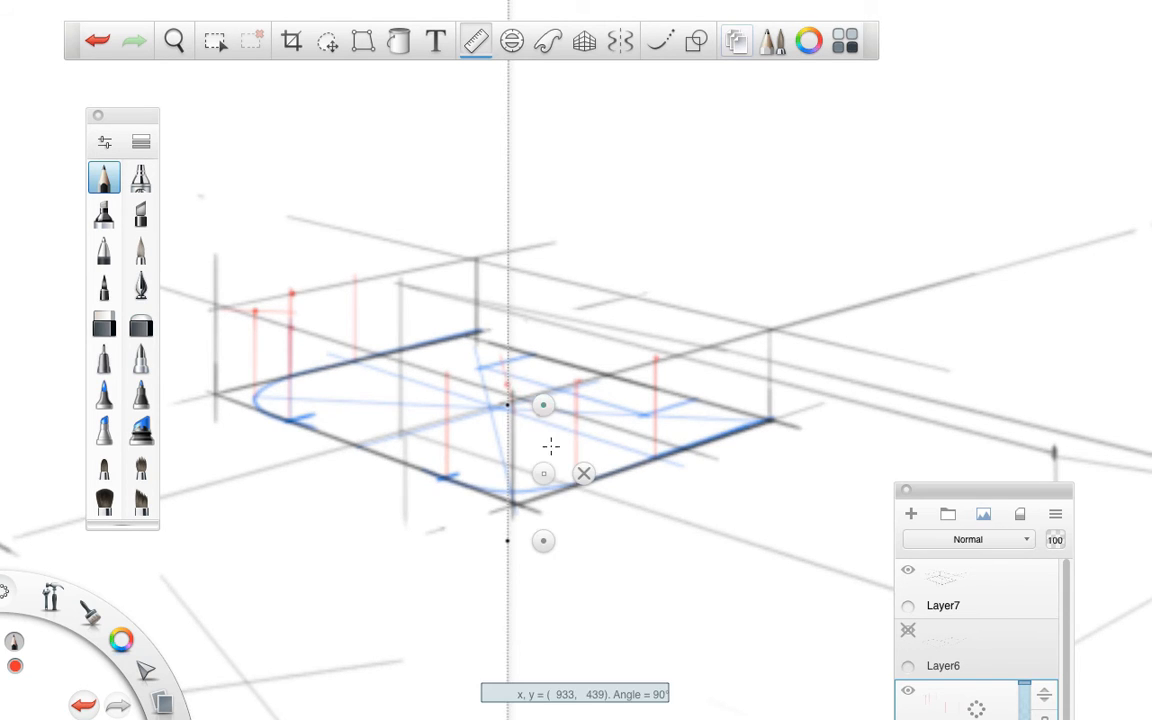
left_click(584, 473)
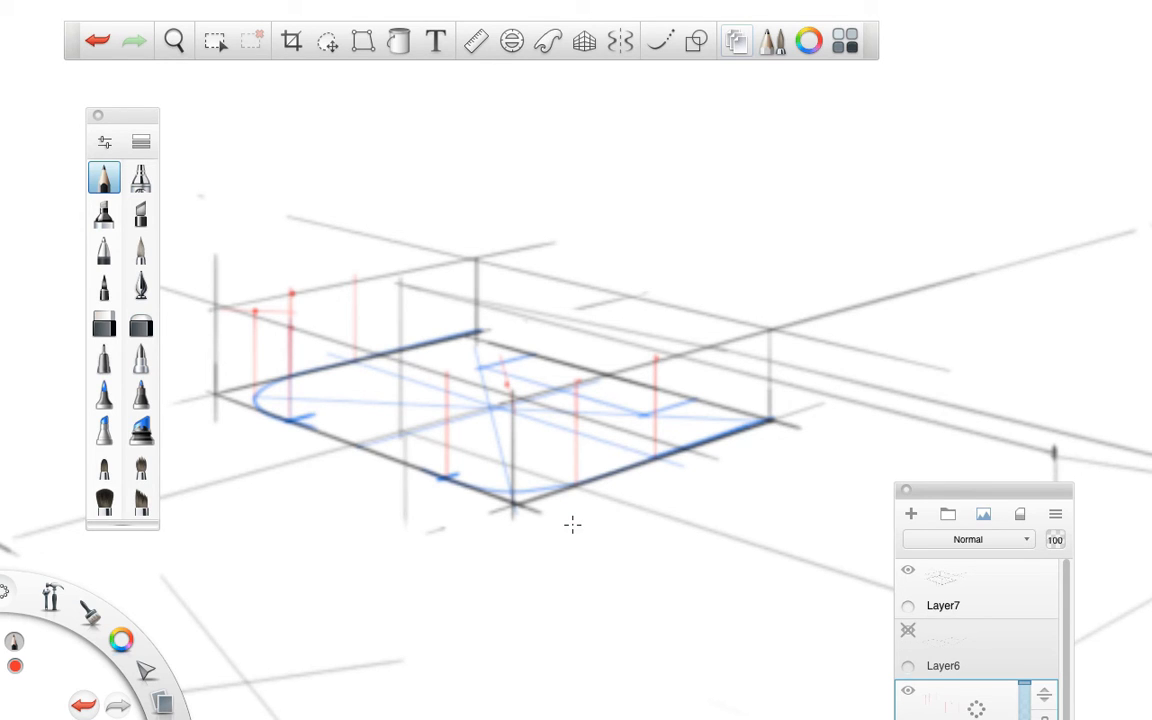
left_click(660, 40)
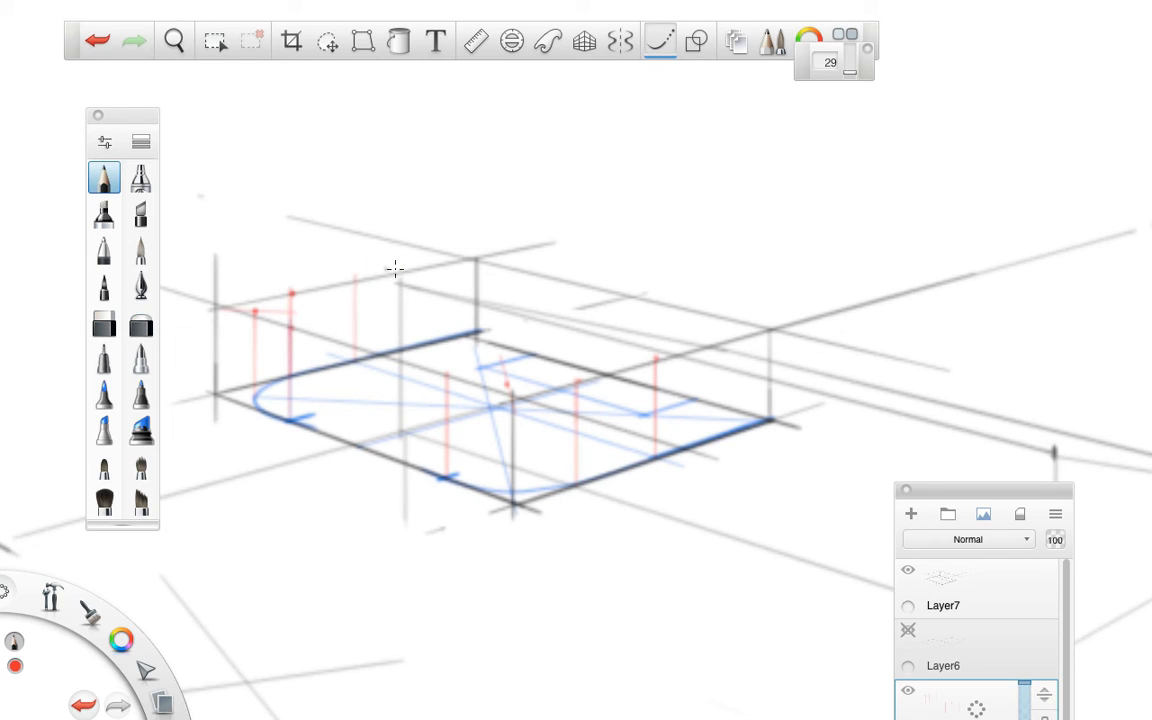
left_click_drag(313, 289, 276, 298)
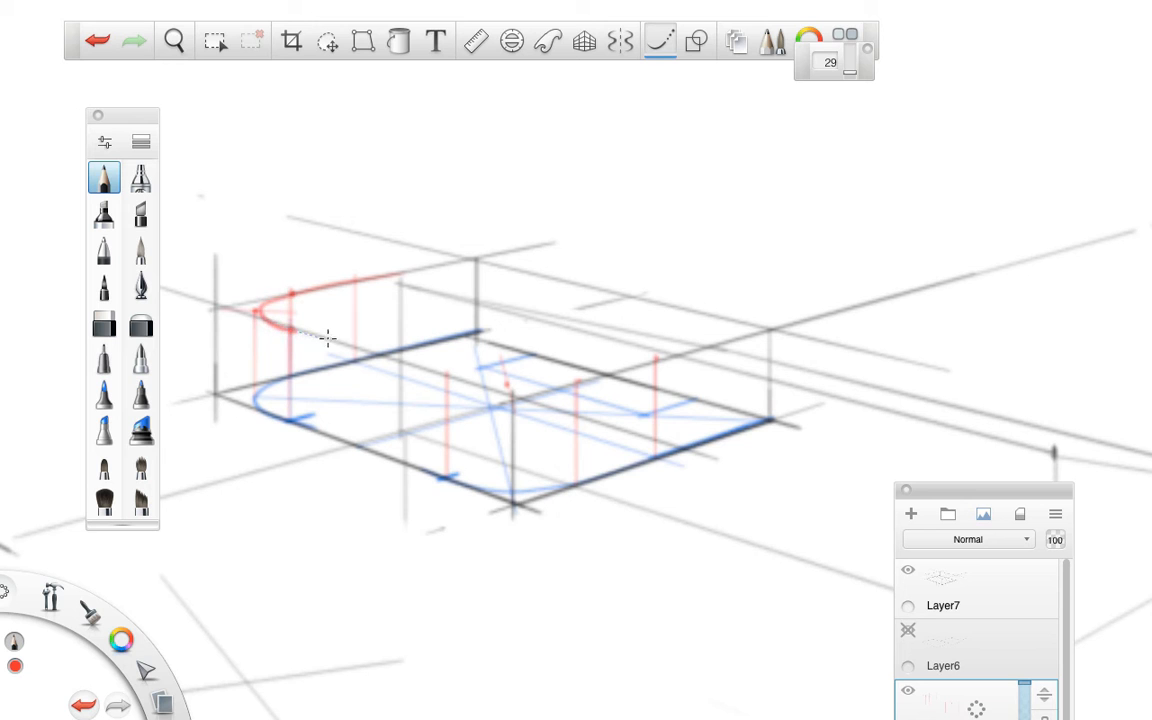
key("ctrl+z")
left_click(660, 40)
- Draw the left rounded corner of the top outline in red through the marked points, between the back-left and front-left edges
left_click(174, 40)
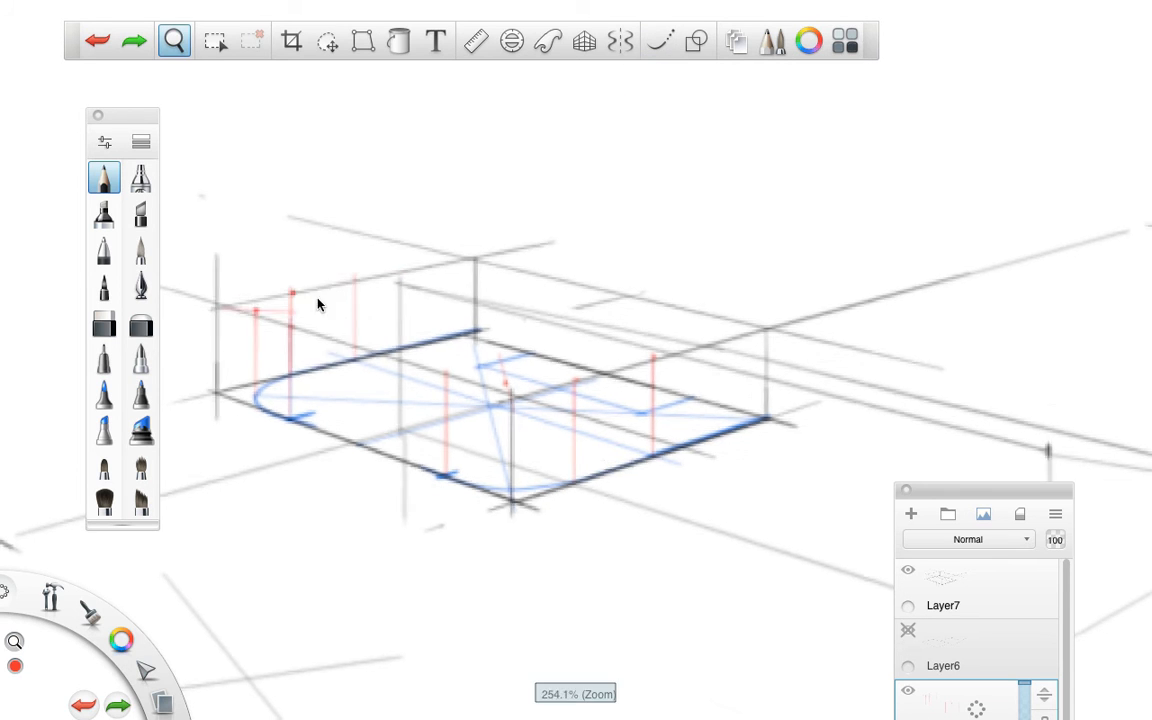
left_click_drag(318, 305, 452, 298)
left_click_drag(466, 346, 755, 335)
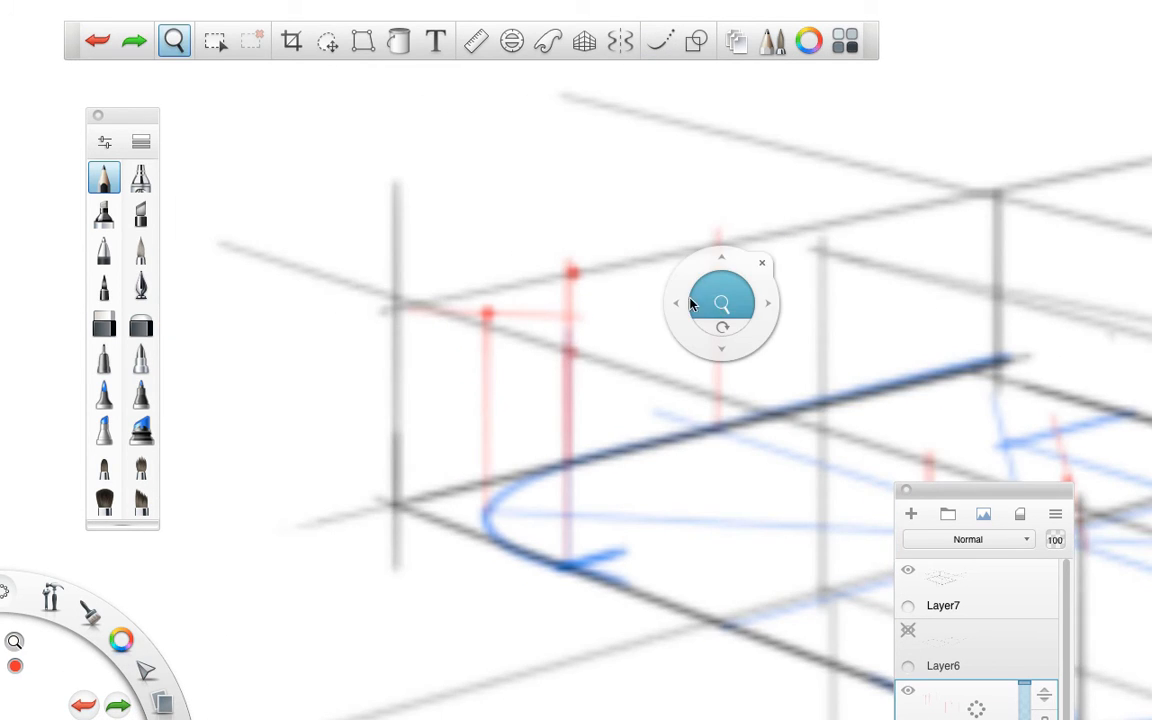
left_click_drag(692, 303, 784, 291)
mouse_move(747, 211)
left_mouse_down()
mouse_move(466, 267)
mouse_move(391, 290)
mouse_move(365, 317)
mouse_move(497, 378)
left_mouse_up()
key("space")
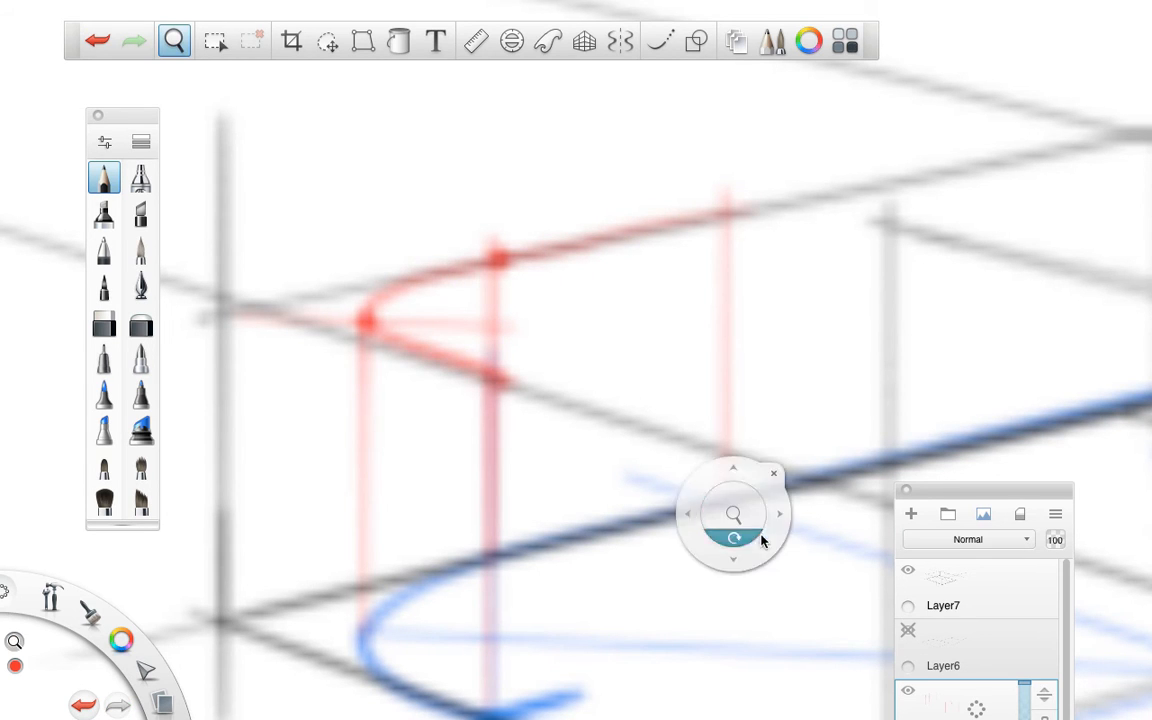
left_click_drag(742, 553, 208, 345)
left_click_drag(600, 487, 438, 469)
left_click_drag(560, 553, 453, 434)
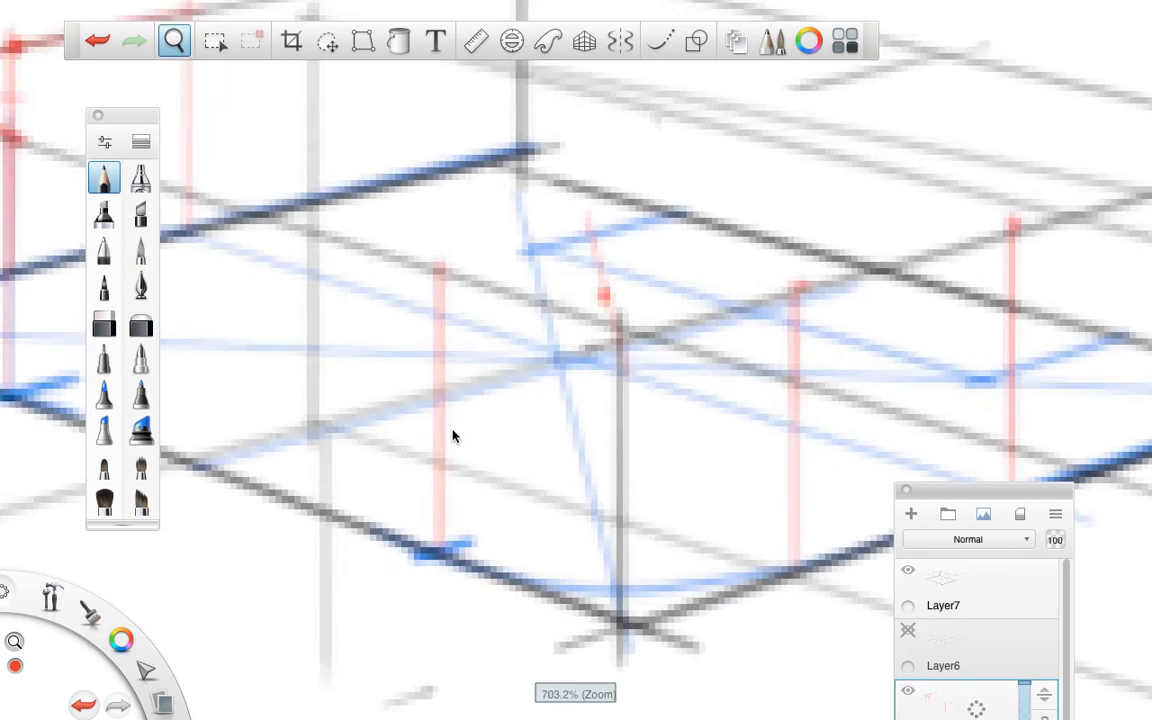
mouse_move(1020, 222)
left_mouse_down()
mouse_move(772, 302)
mouse_move(690, 308)
mouse_move(508, 292)
mouse_move(309, 226)
left_mouse_up()
key("ctrl+z")
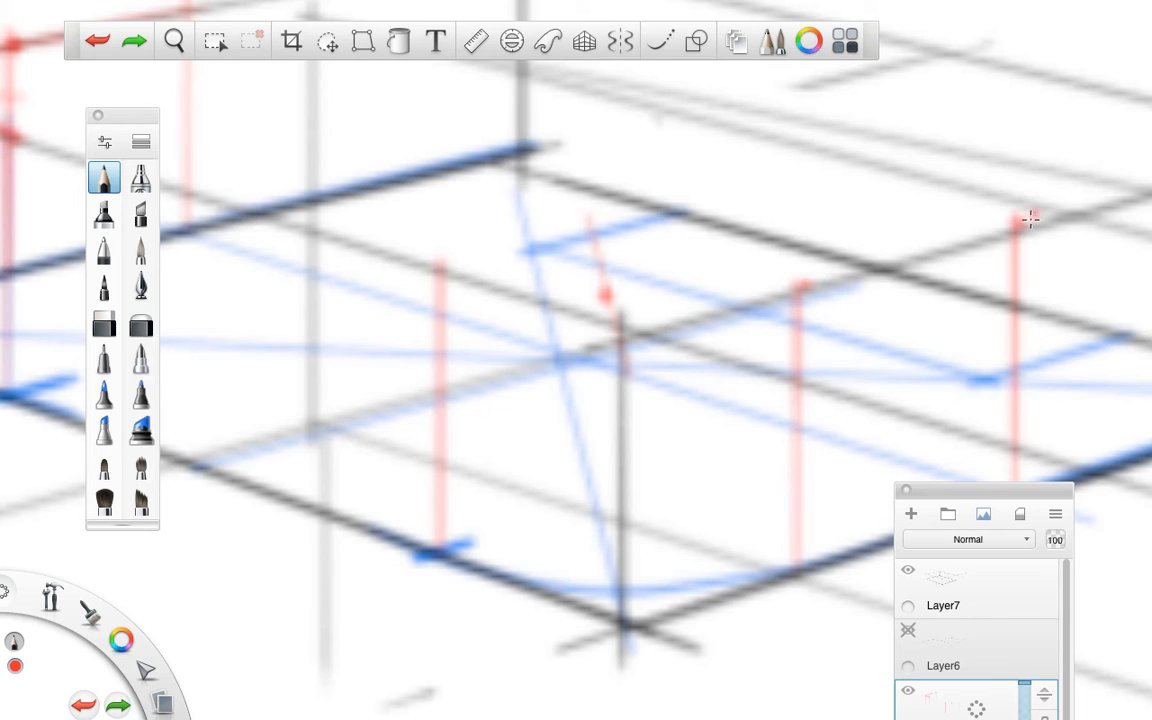
mouse_move(1028, 220)
left_mouse_down()
mouse_move(771, 292)
mouse_move(652, 301)
mouse_move(556, 293)
mouse_move(410, 249)
mouse_move(387, 259)
mouse_move(566, 289)
mouse_move(747, 285)
left_mouse_up()
key("ctrl+z")
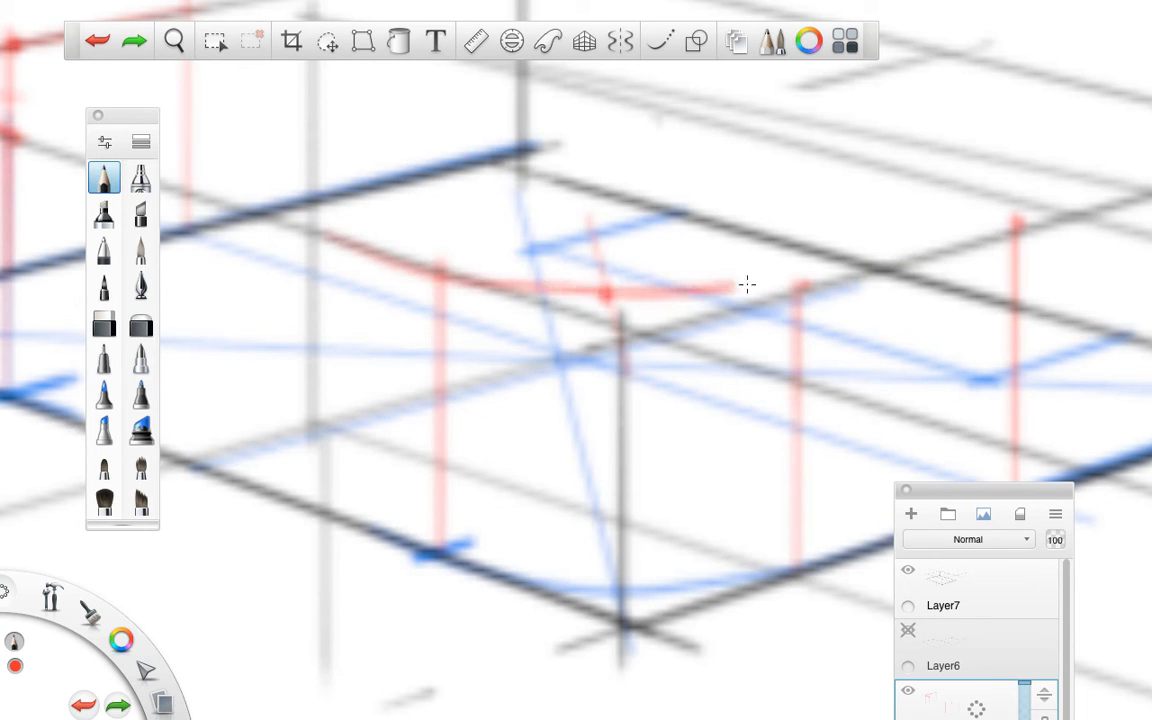
key("ctrl+z")
- Draw the top outline's front rounded corner in red with Steady Stroke, running through the marked diagonal point to the front-right edge
left_click(660, 40)
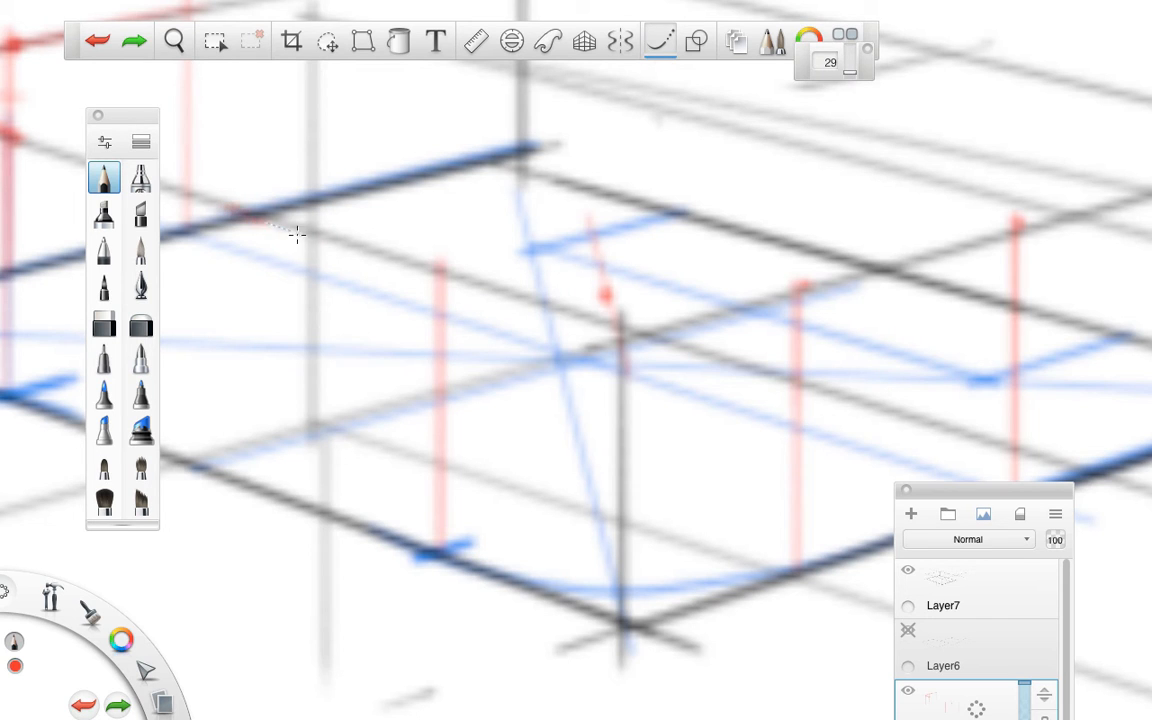
mouse_move(297, 234)
left_mouse_down()
mouse_move(505, 284)
mouse_move(670, 297)
mouse_move(802, 280)
mouse_move(1022, 221)
left_mouse_up()
key("space")
mouse_move(838, 306)
left_mouse_down()
mouse_move(620, 355)
mouse_move(662, 341)
left_mouse_up()
mouse_move(690, 384)
left_mouse_down()
mouse_move(343, 423)
mouse_move(548, 419)
left_mouse_up()
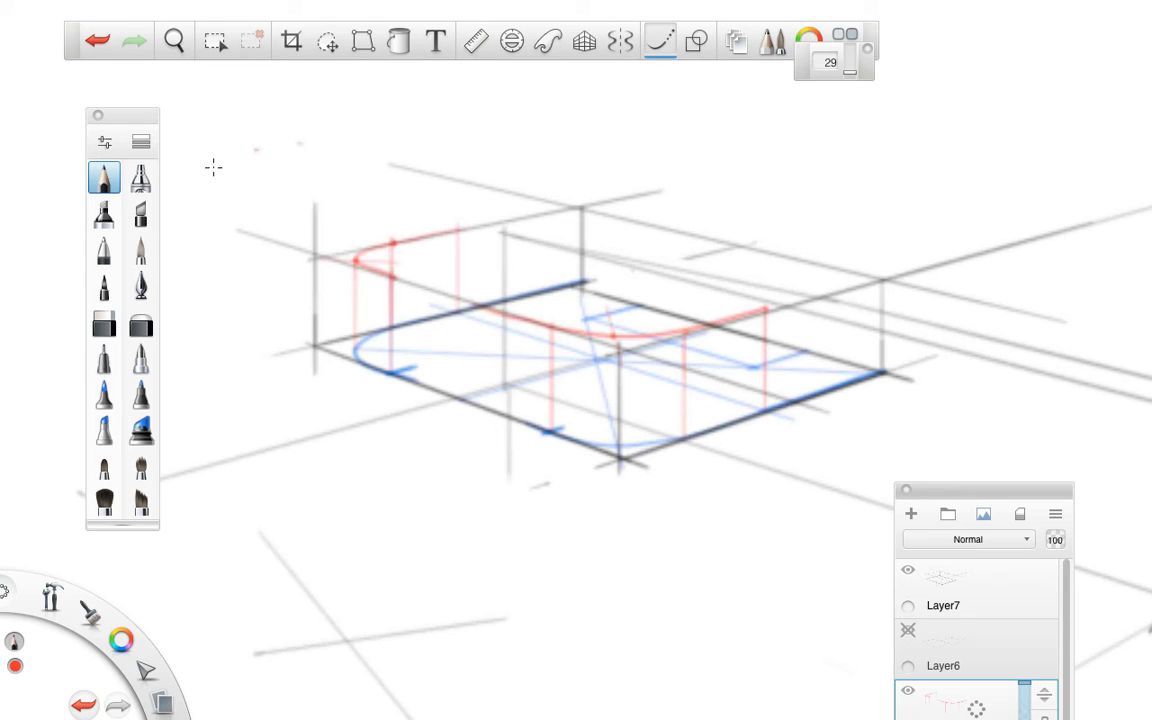
left_click(658, 41)
- Raise red verticals from the notch's two back-edge corners and trace the top outline's straight edges in red up to them
left_click_drag(643, 304, 643, 217)
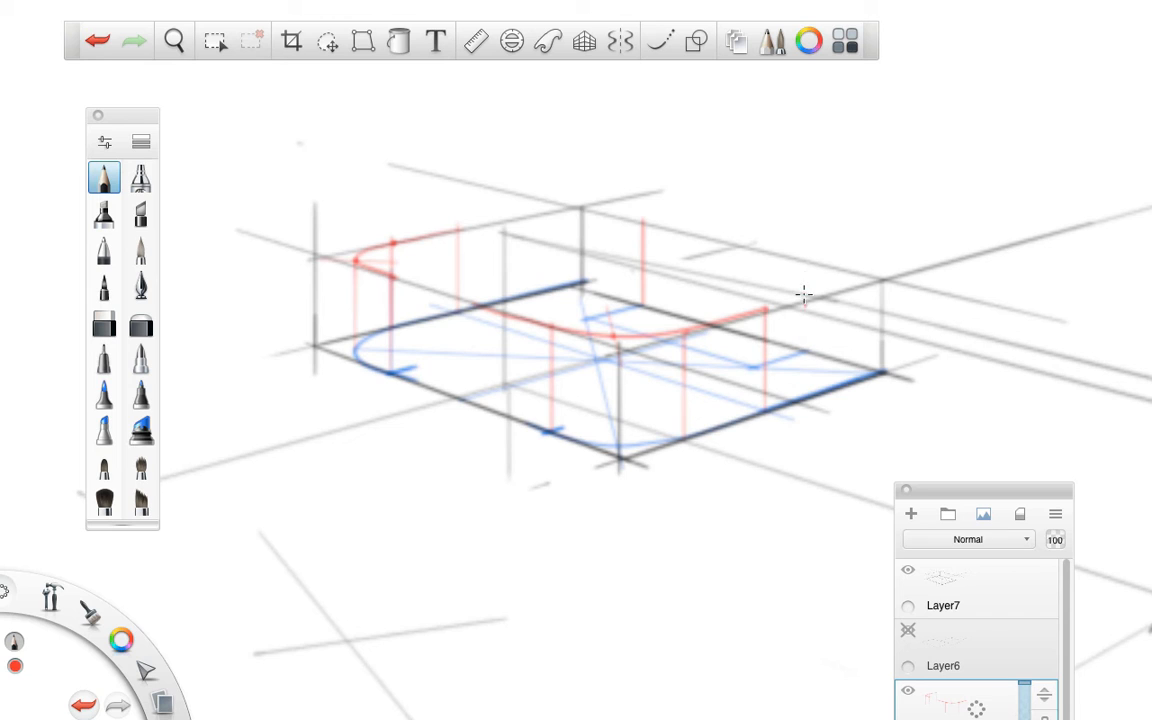
left_click_drag(804, 295, 804, 358)
left_click_drag(784, 306, 851, 278)
mouse_move(587, 209)
left_mouse_down()
mouse_move(642, 220)
mouse_move(455, 224)
mouse_move(581, 206)
left_mouse_up()
key("ctrl+z")
key("ctrl+z")
mouse_move(450, 232)
left_mouse_down()
mouse_move(588, 206)
mouse_move(558, 210)
left_mouse_up()
left_click(388, 255)
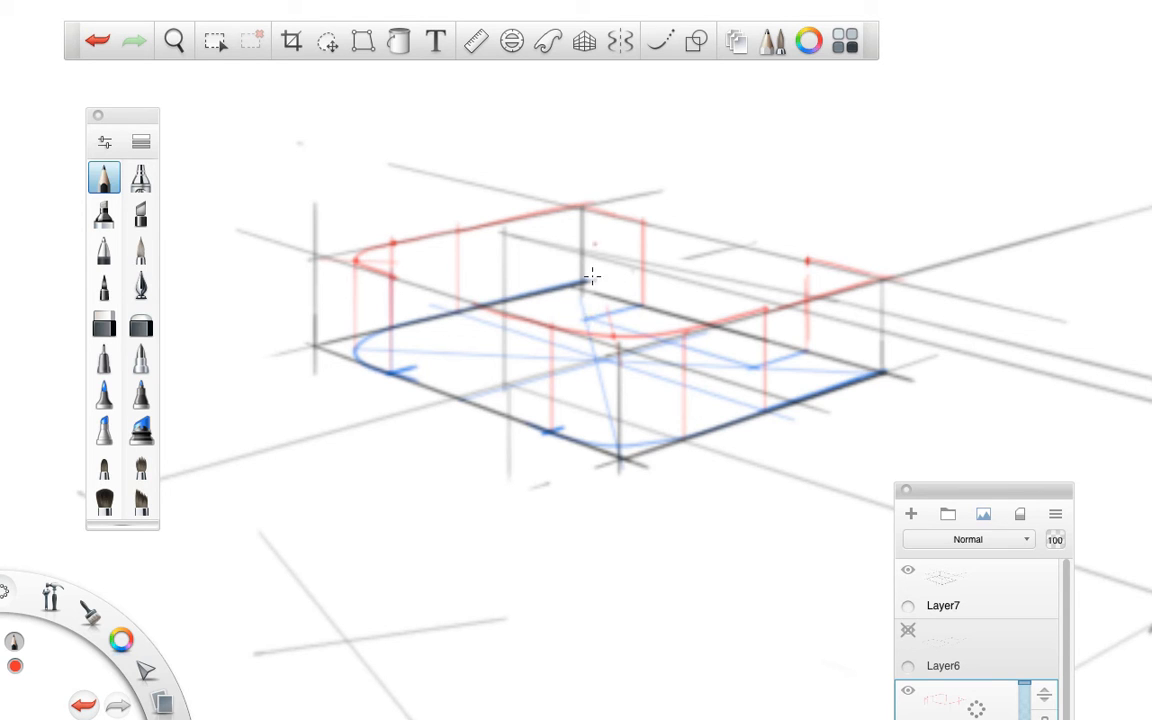
- Locate the notch's two inner corners at the top level in red, using ruler diagonals and a vertical from the lower notch corner
left_click(477, 40)
left_click_drag(543, 405, 617, 207)
left_click_drag(539, 556, 650, 344)
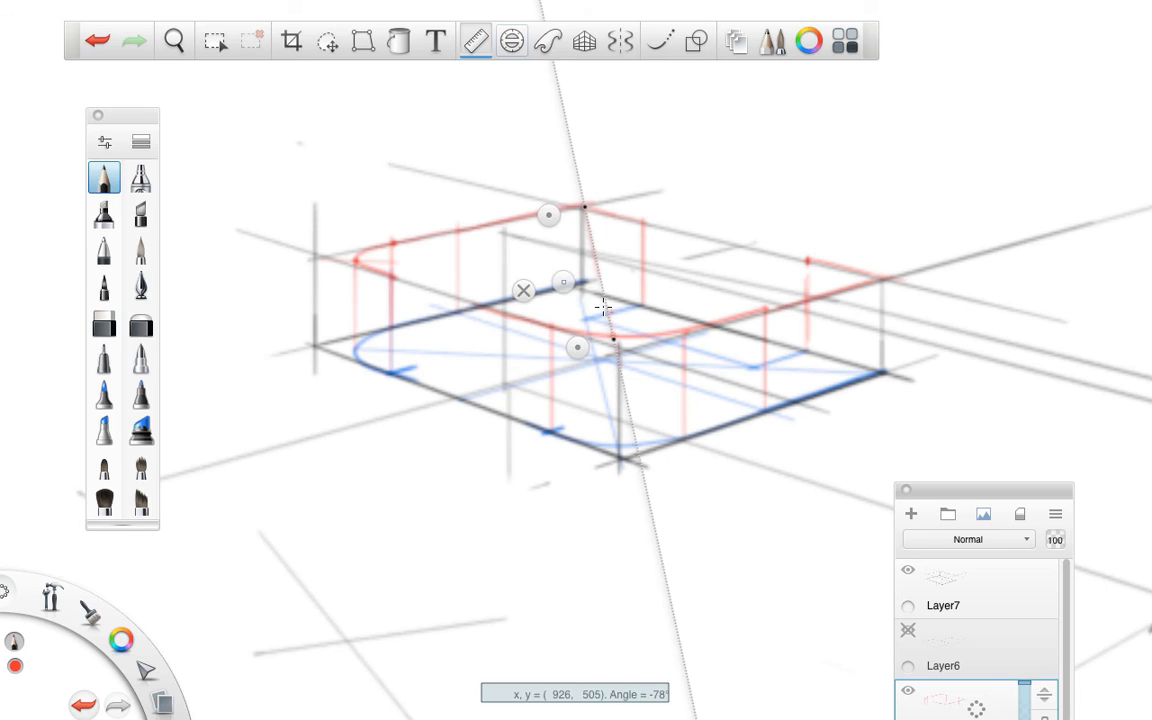
left_click(524, 291)
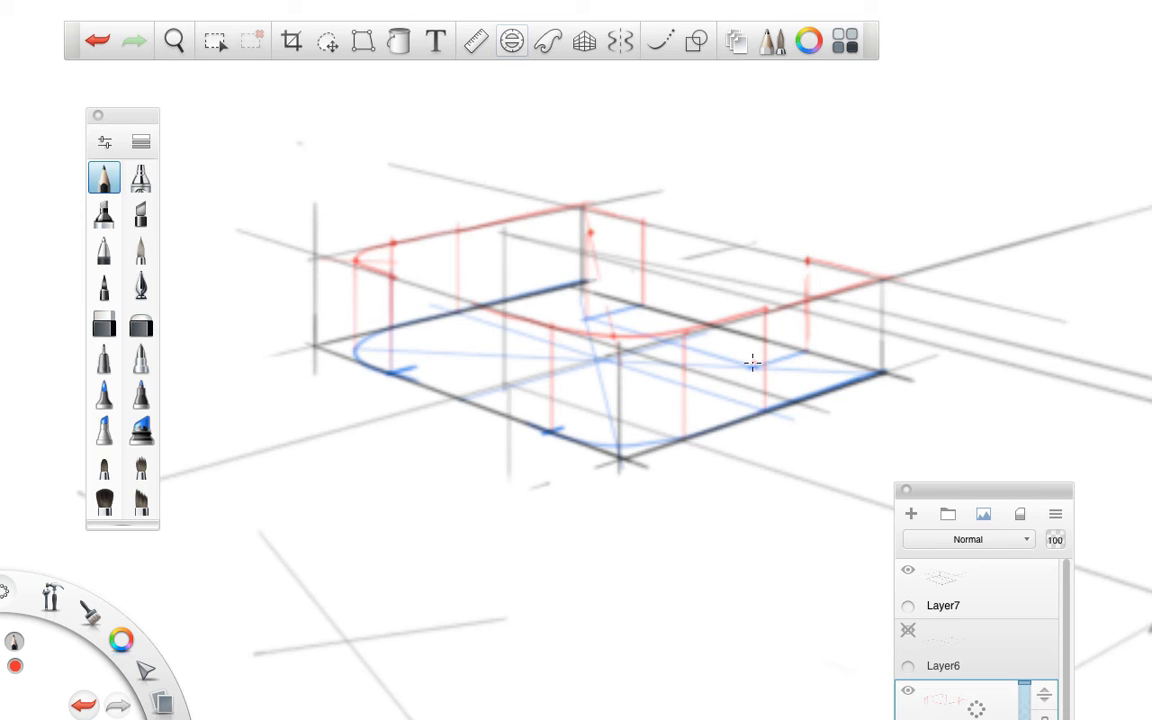
left_click_drag(751, 366, 752, 272)
left_click(476, 40)
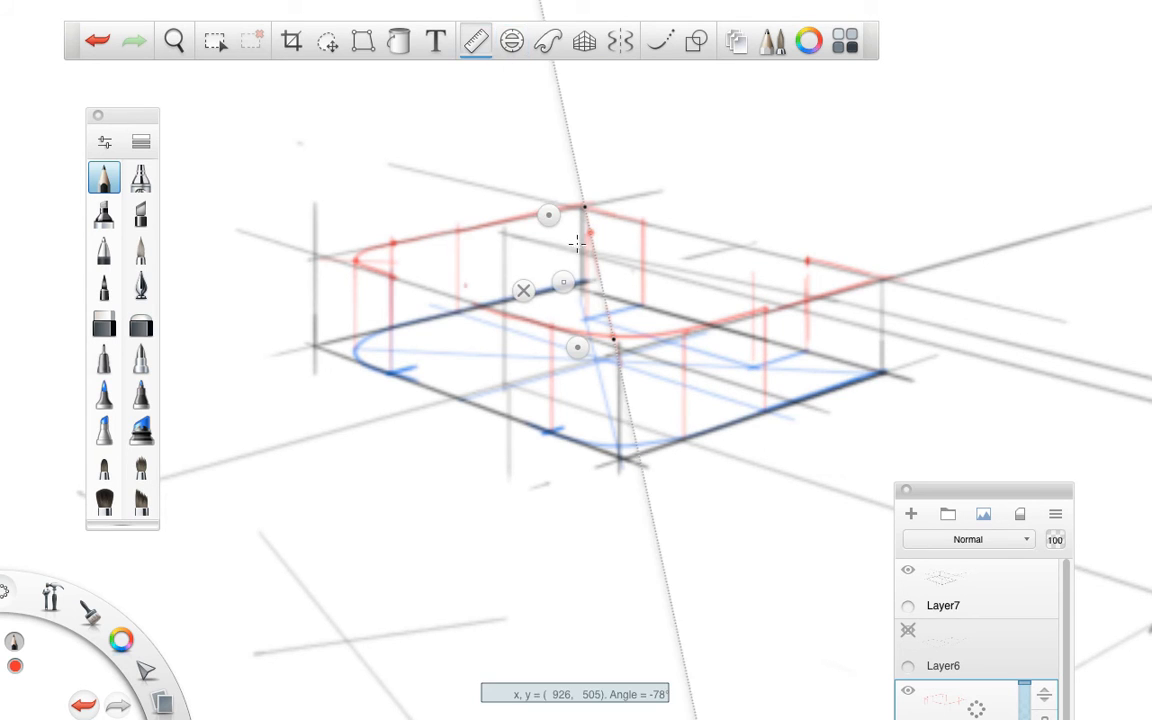
left_click_drag(501, 244, 284, 260)
left_click_drag(670, 346, 884, 310)
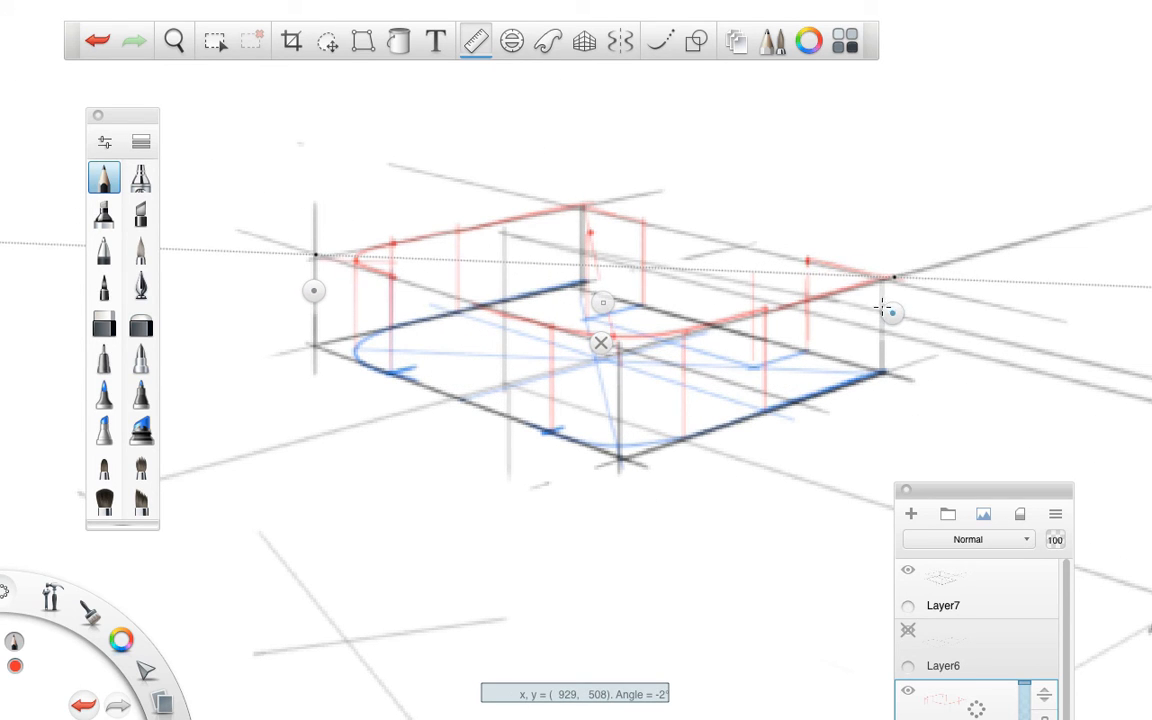
left_click(754, 270)
- Draw the notch's inner edge and two side edges at the top level in red with the ruler
left_click_drag(314, 290, 586, 267)
left_click_drag(887, 313, 747, 308)
left_click_drag(588, 233, 757, 275)
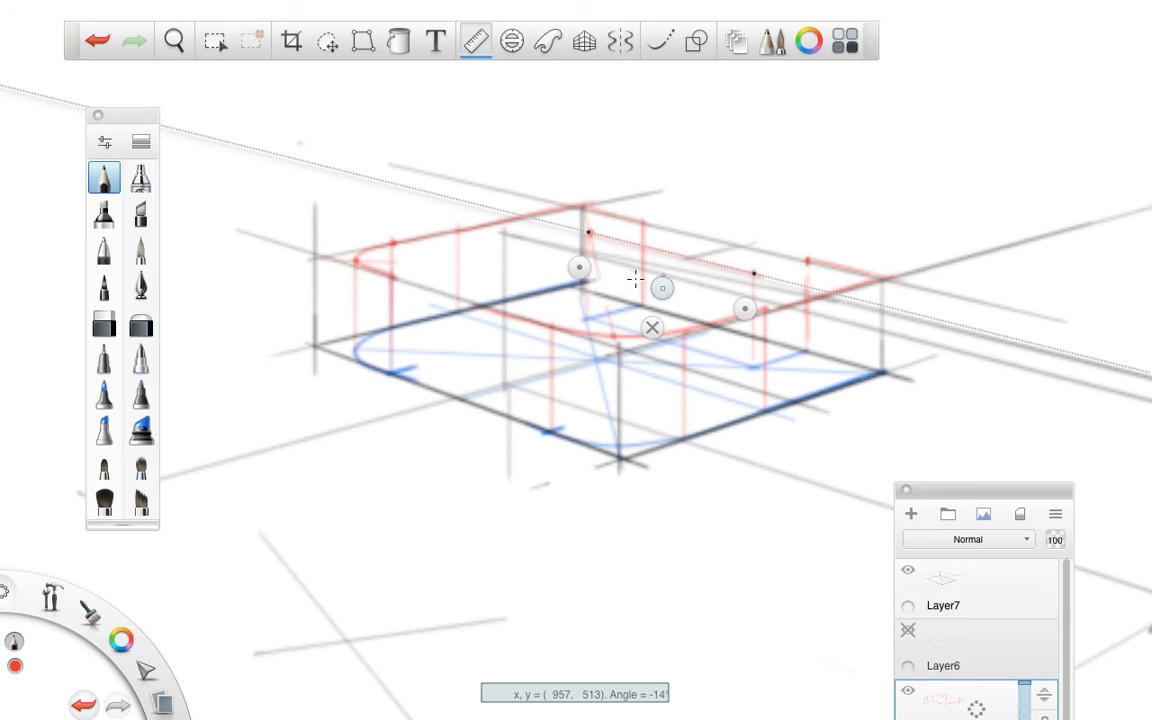
mouse_move(582, 267)
left_mouse_down()
mouse_move(725, 225)
mouse_move(838, 278)
left_mouse_up()
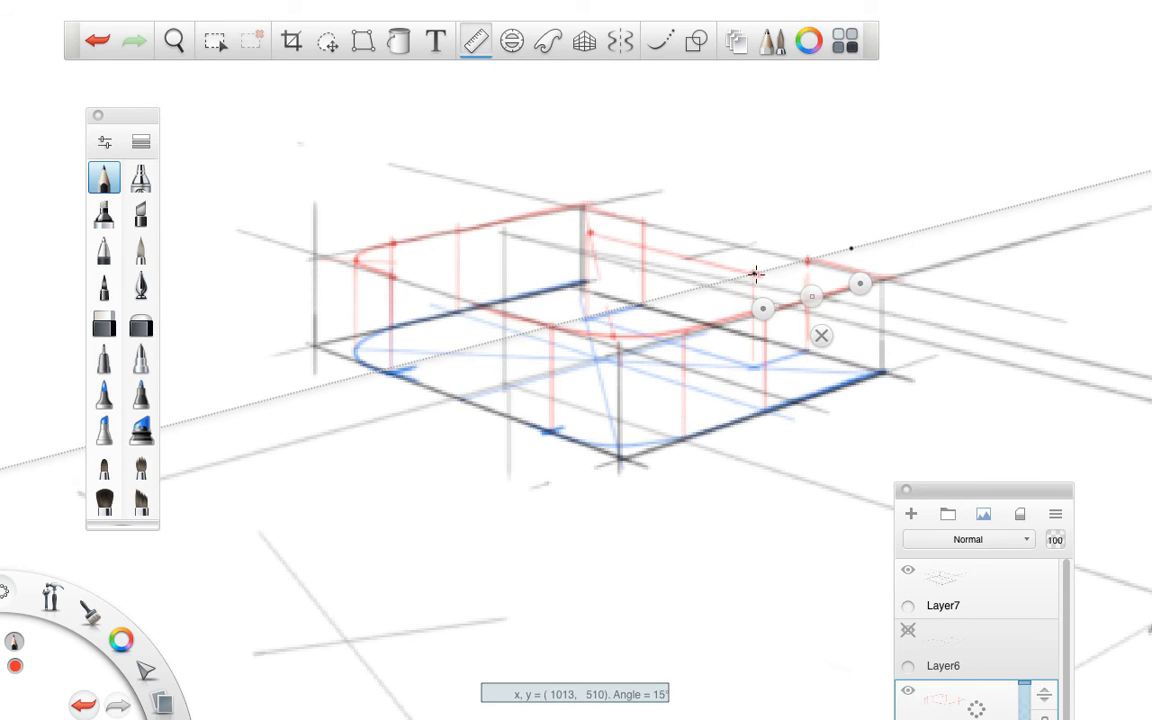
mouse_move(755, 274)
left_mouse_down()
mouse_move(808, 261)
mouse_move(649, 256)
mouse_move(548, 279)
left_mouse_up()
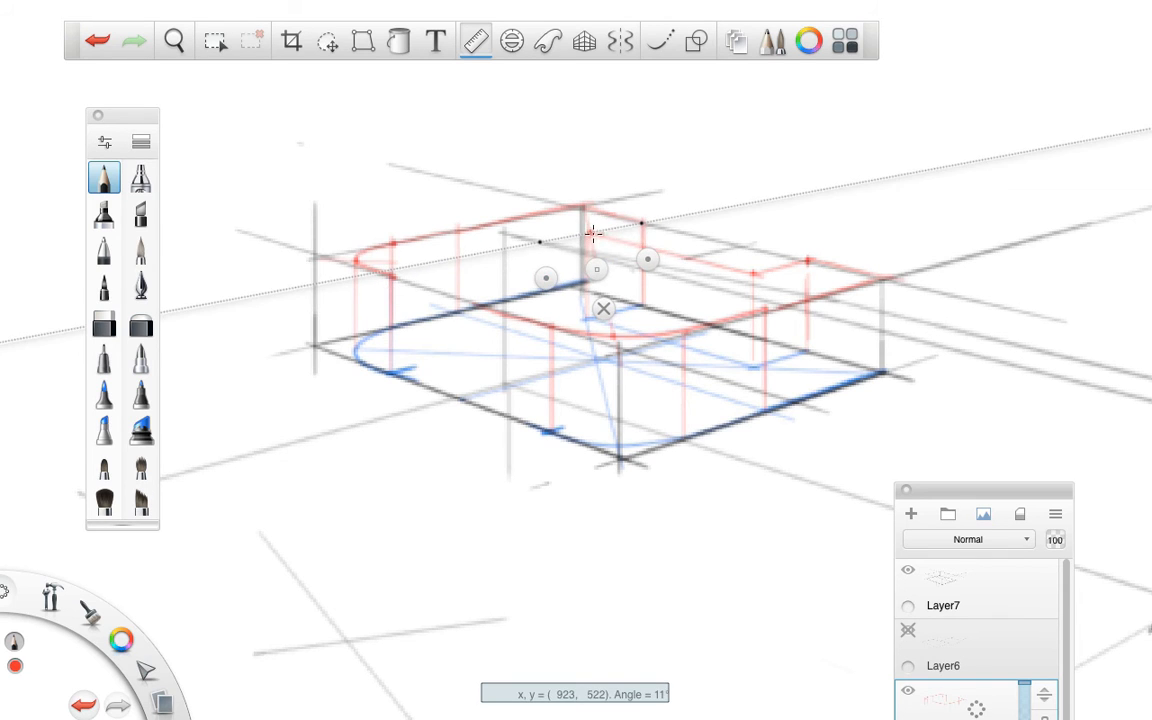
left_click(604, 304)
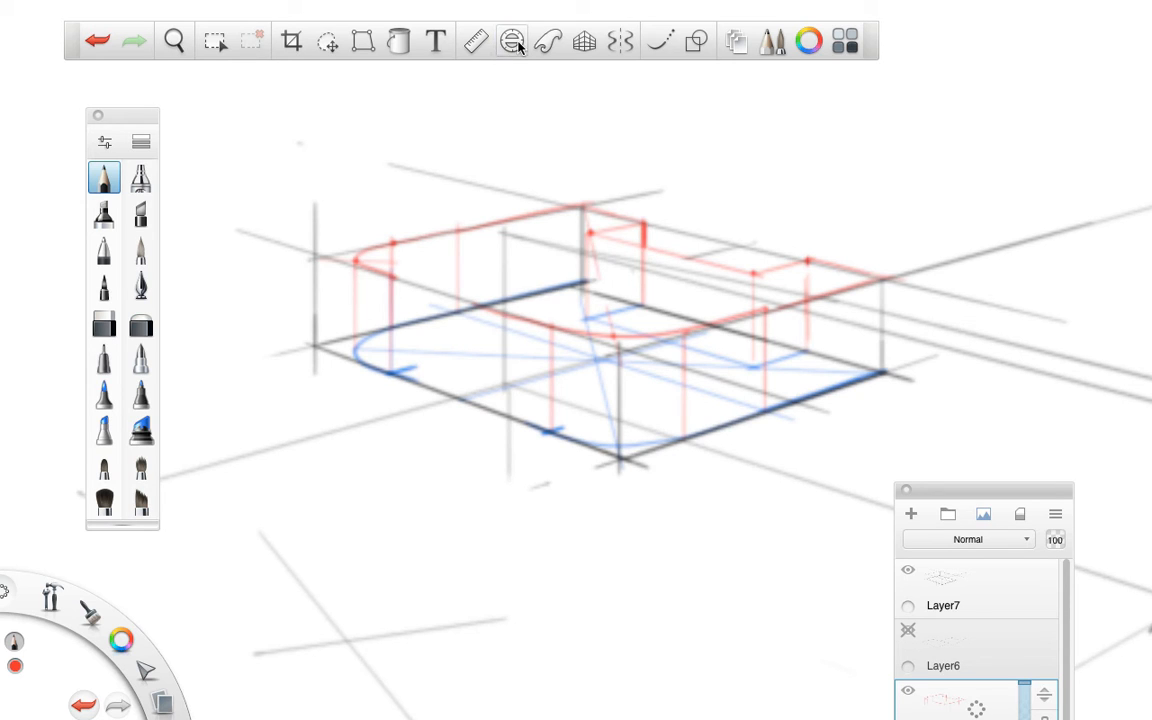
- Darken in red the top back-right edge segments and the visible inner edge of the notch
left_click_drag(588, 205, 641, 222)
left_click_drag(818, 261, 893, 277)
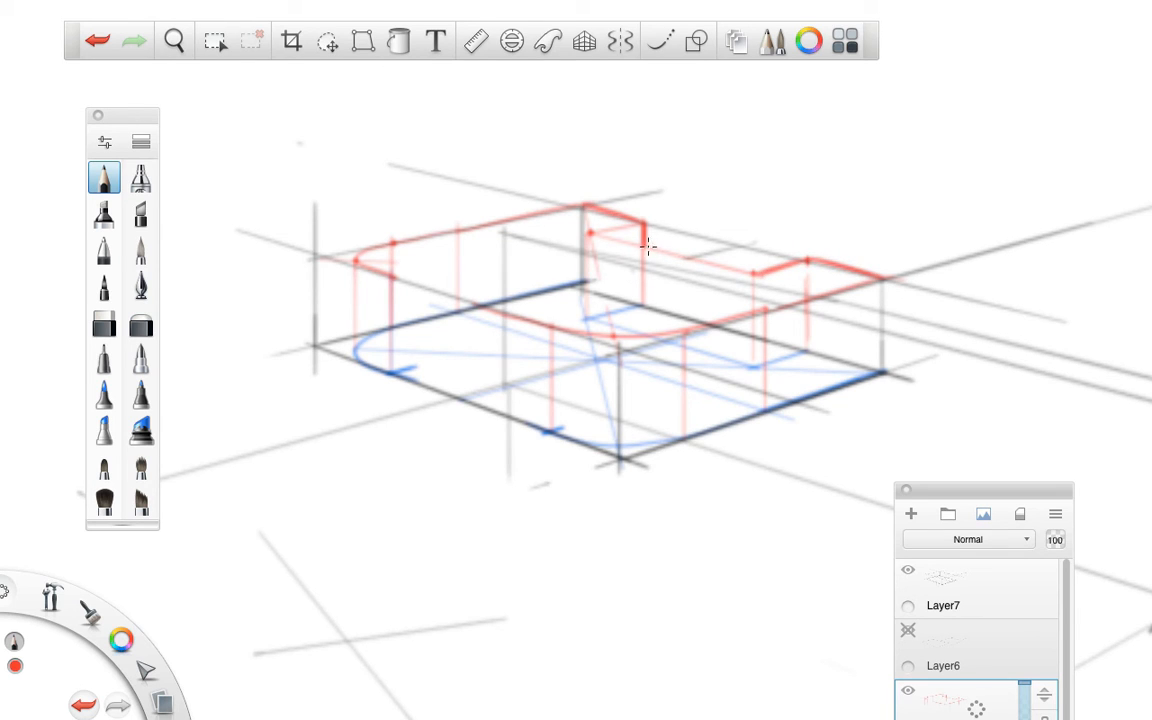
left_click_drag(648, 246, 730, 268)
- Darken in red the box's right corner vertical, the left rounded side's vertical and the top back-left edge
left_click_drag(882, 291, 882, 373)
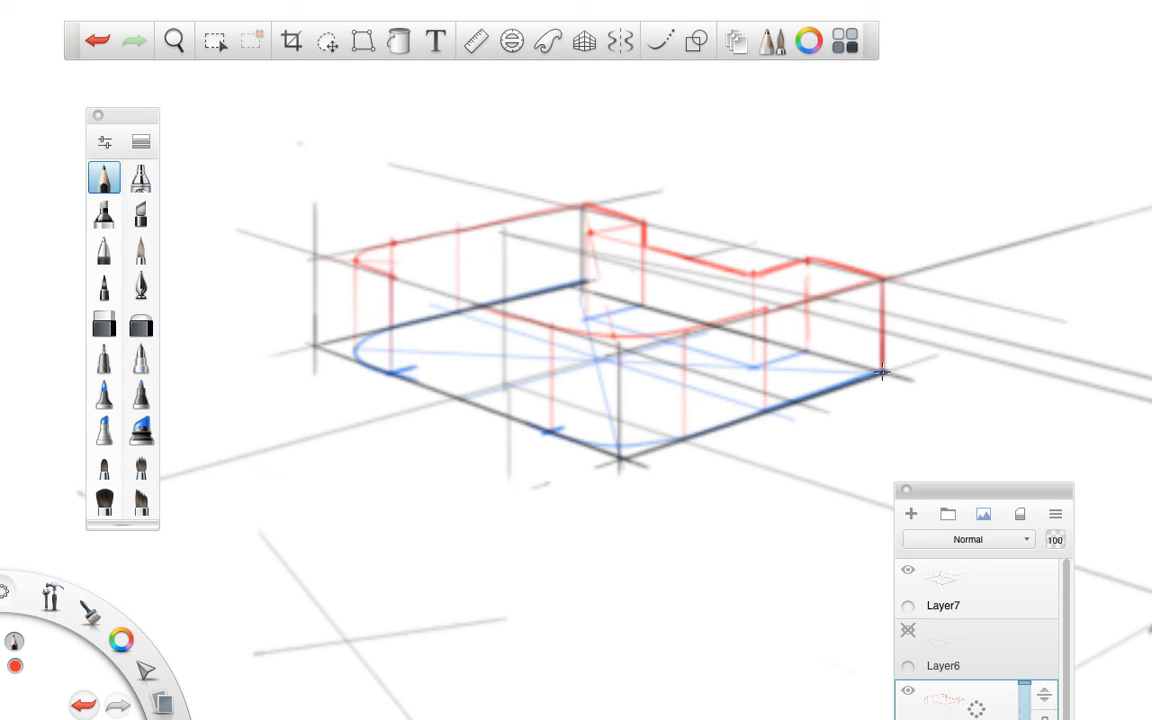
left_click_drag(356, 262, 355, 349)
left_click_drag(400, 240, 497, 242)
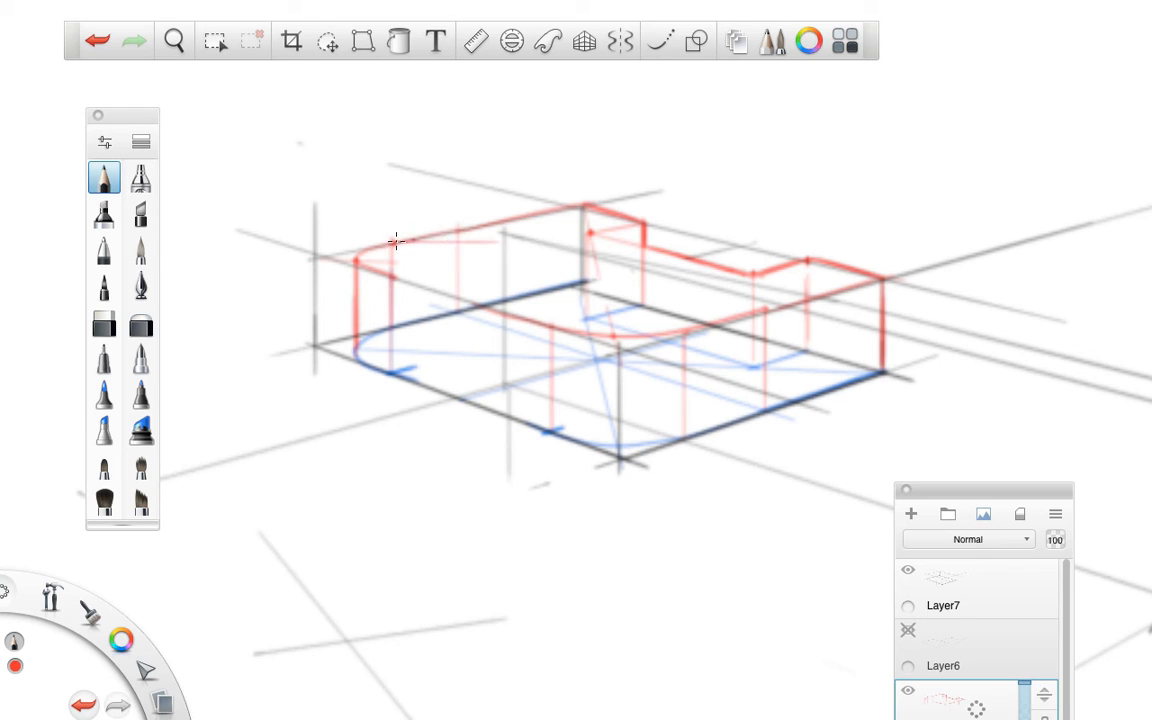
key("ctrl+z")
left_click_drag(402, 240, 526, 213)
- Trace the base's front-left edge in red with the ruler, between the two blue curve ticks
key("r")
left_click_drag(553, 274, 407, 405)
left_click_drag(657, 256, 645, 494)
left_click_drag(393, 376, 558, 436)
left_click_drag(393, 376, 558, 436)
key("r")
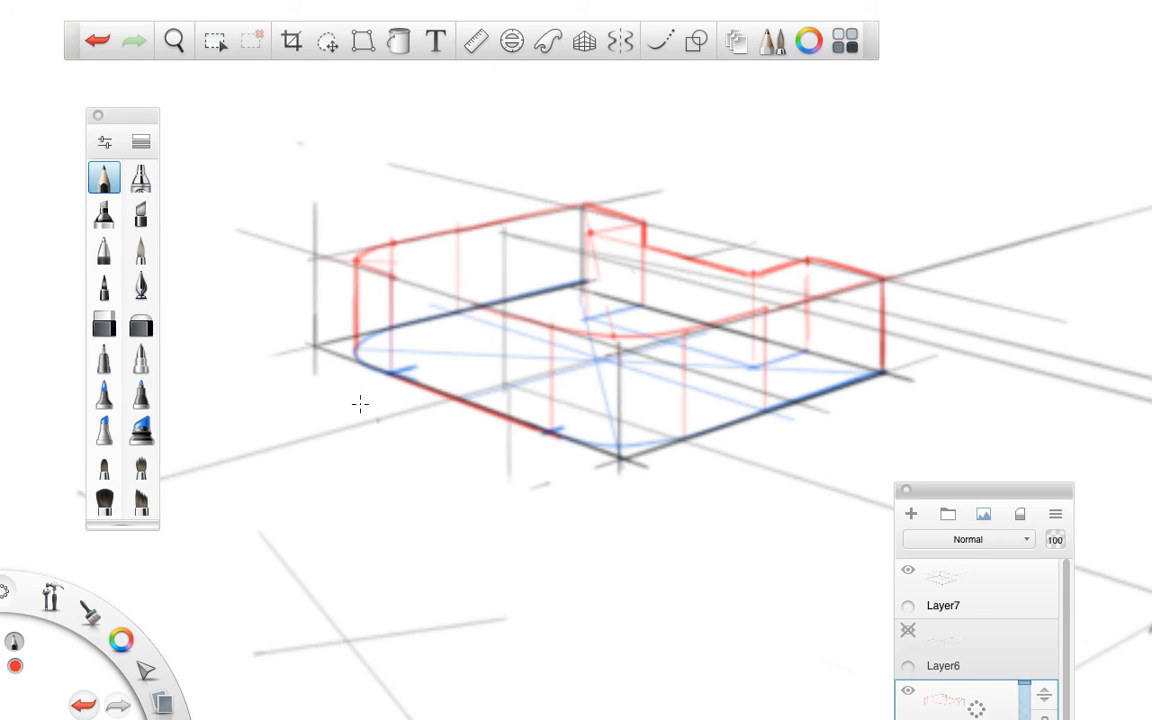
- Trace the base's front-right edge in red with the ruler and draw the rounded front corner joining both base edges with predictive stroke
left_click(488, 44)
left_click_drag(586, 470, 798, 498)
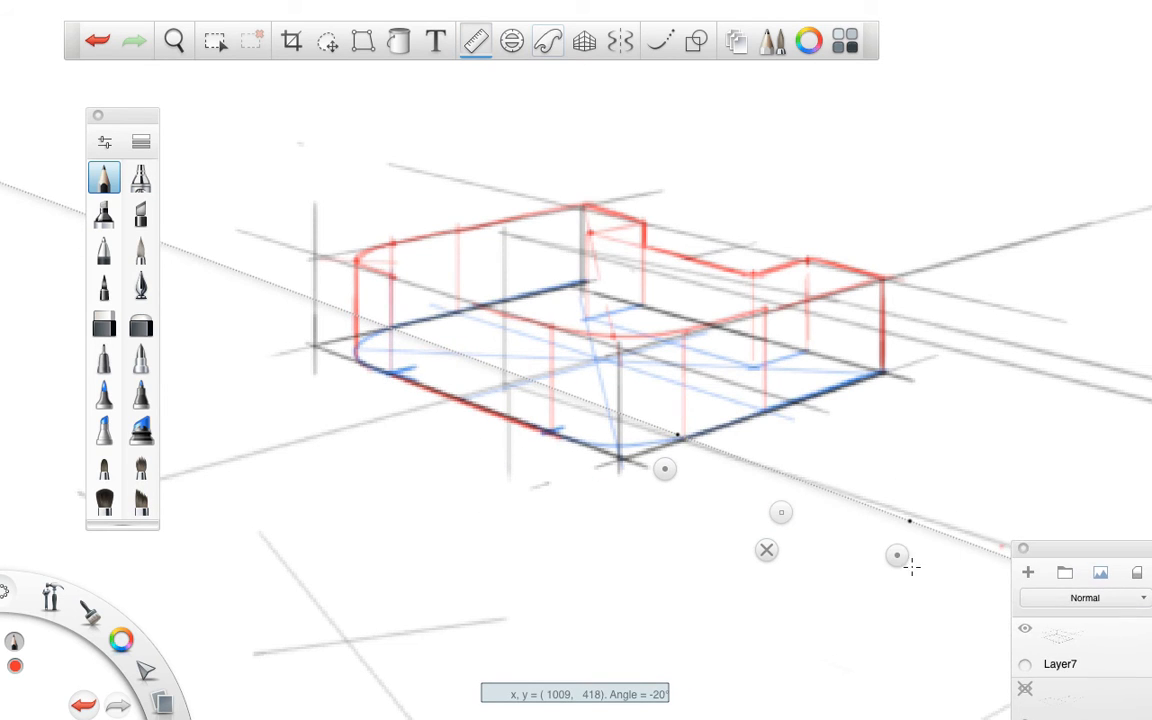
mouse_move(900, 555)
left_mouse_down()
mouse_move(895, 386)
mouse_move(903, 396)
mouse_move(746, 416)
mouse_move(880, 374)
mouse_move(781, 456)
left_mouse_up()
left_click(818, 471)
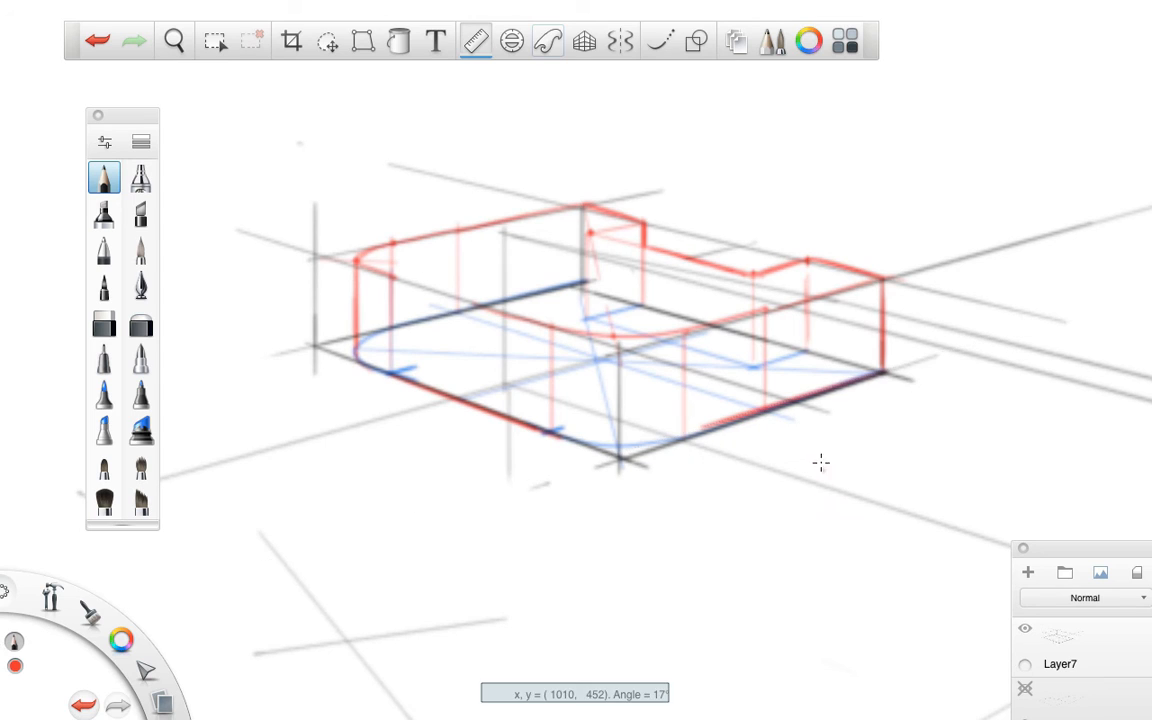
left_click(660, 42)
mouse_move(748, 416)
left_mouse_down()
mouse_move(665, 442)
mouse_move(531, 428)
left_mouse_up()
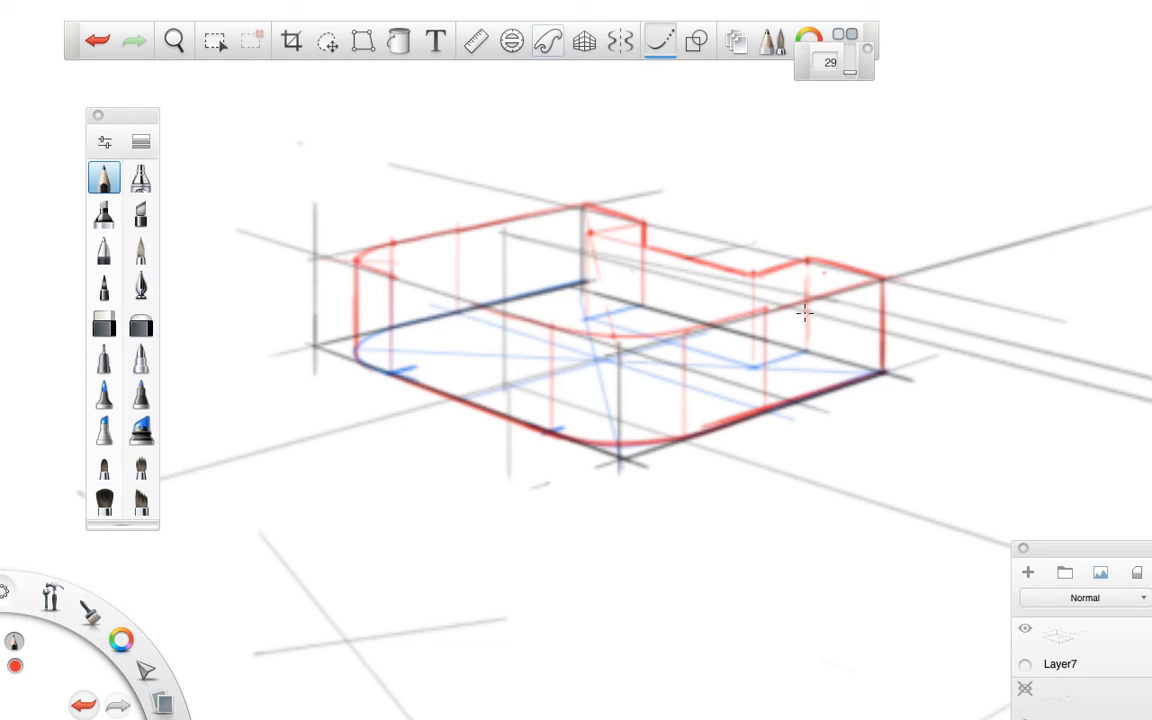
- Darken in red the hidden part of the notch's inner edge and its back-left side edge at the top level
key("space")
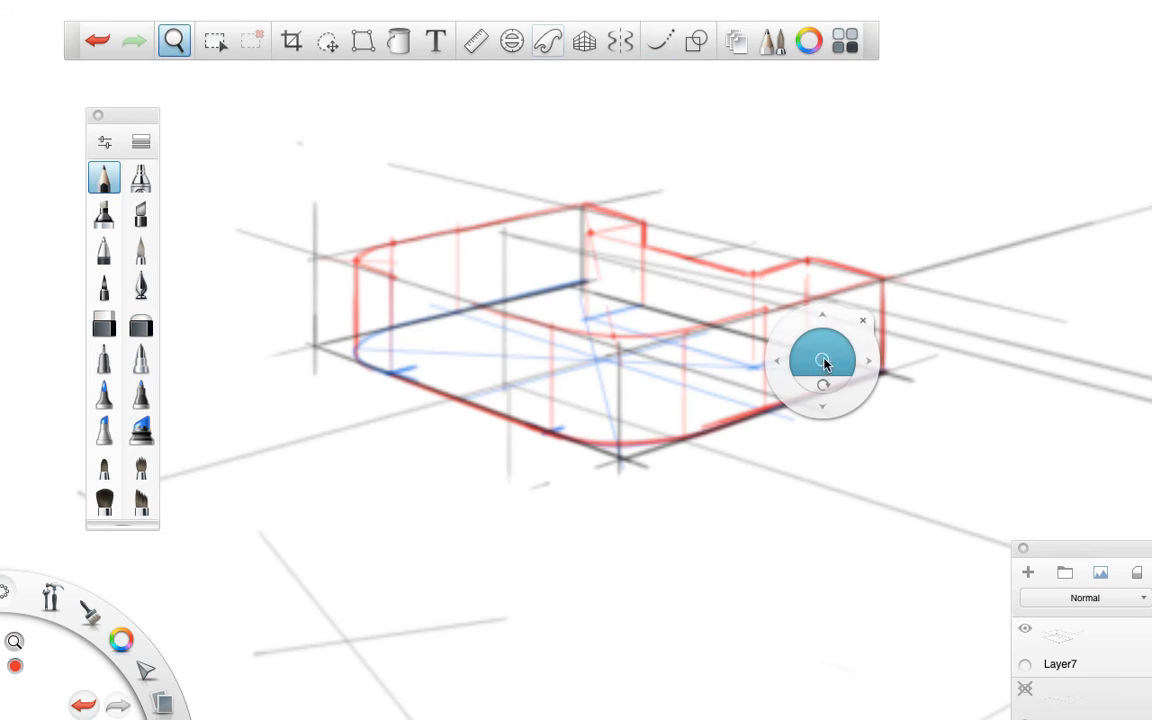
mouse_move(824, 363)
left_mouse_down()
mouse_move(724, 358)
mouse_move(784, 364)
left_mouse_up()
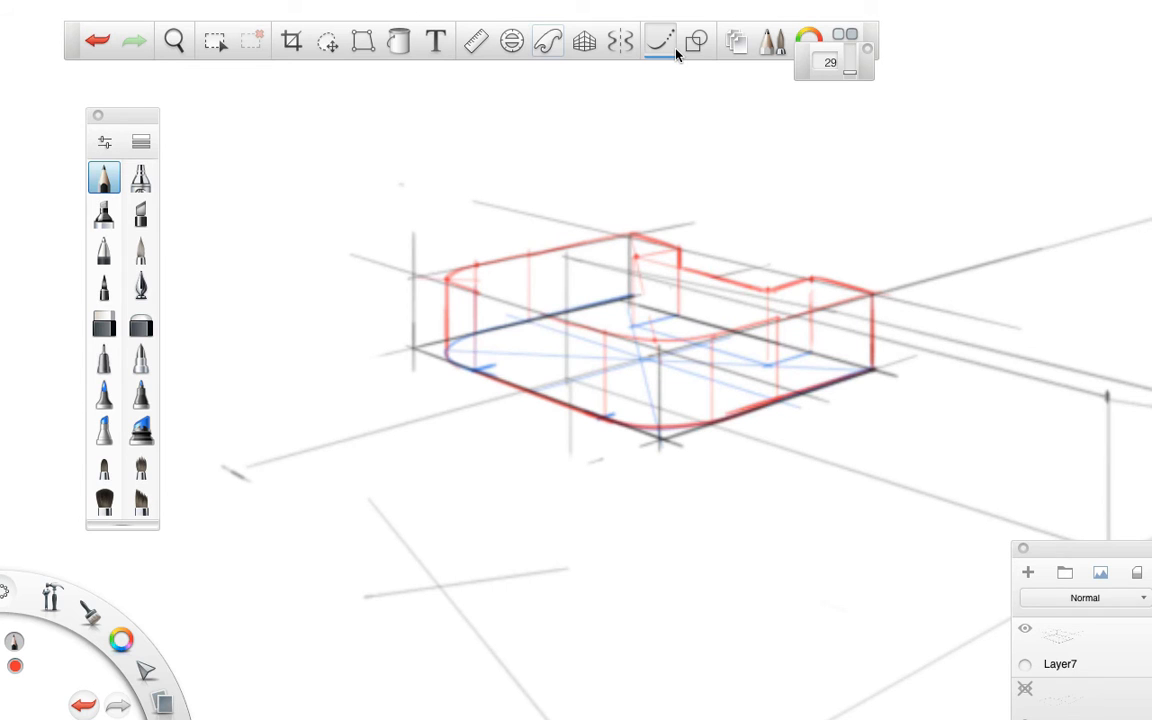
key("space")
left_click_drag(699, 295, 924, 340)
left_click_drag(490, 175, 684, 228)
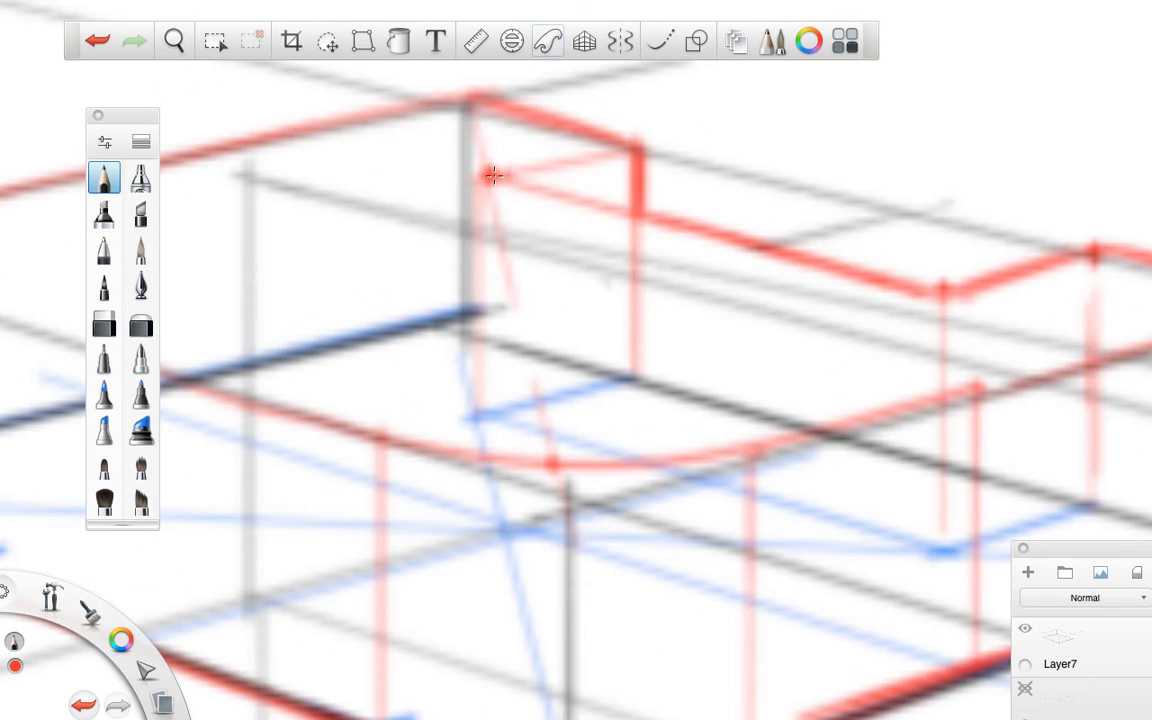
left_click_drag(492, 176, 650, 153)
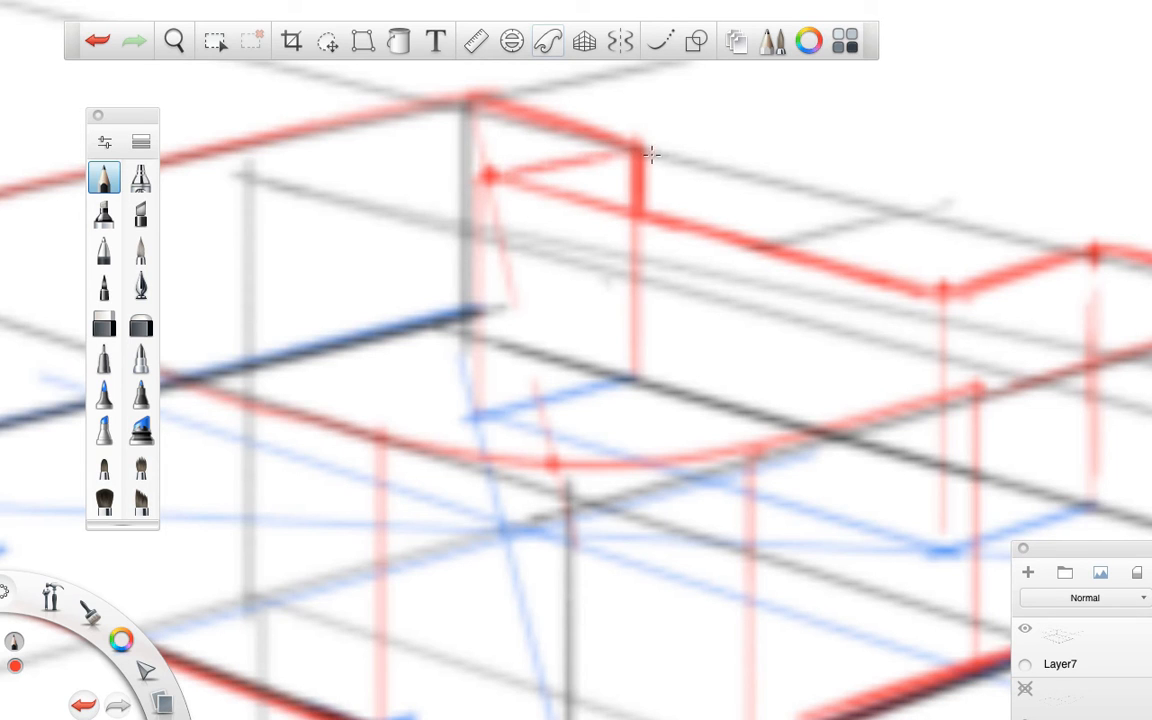
key("space")
mouse_move(767, 345)
left_mouse_down()
mouse_move(607, 386)
mouse_move(685, 452)
mouse_move(405, 365)
left_mouse_up()
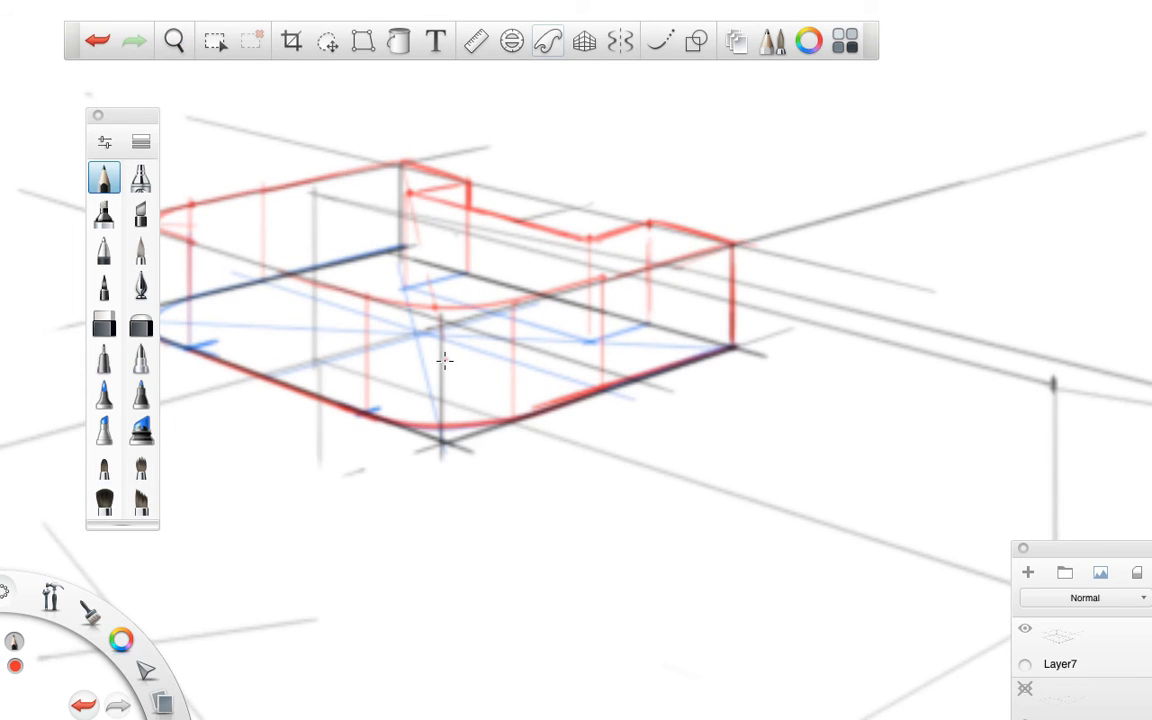
- Hide the box construction lines on Layer7 and frame the rounded, notched solid
left_click_drag(1021, 552, 932, 201)
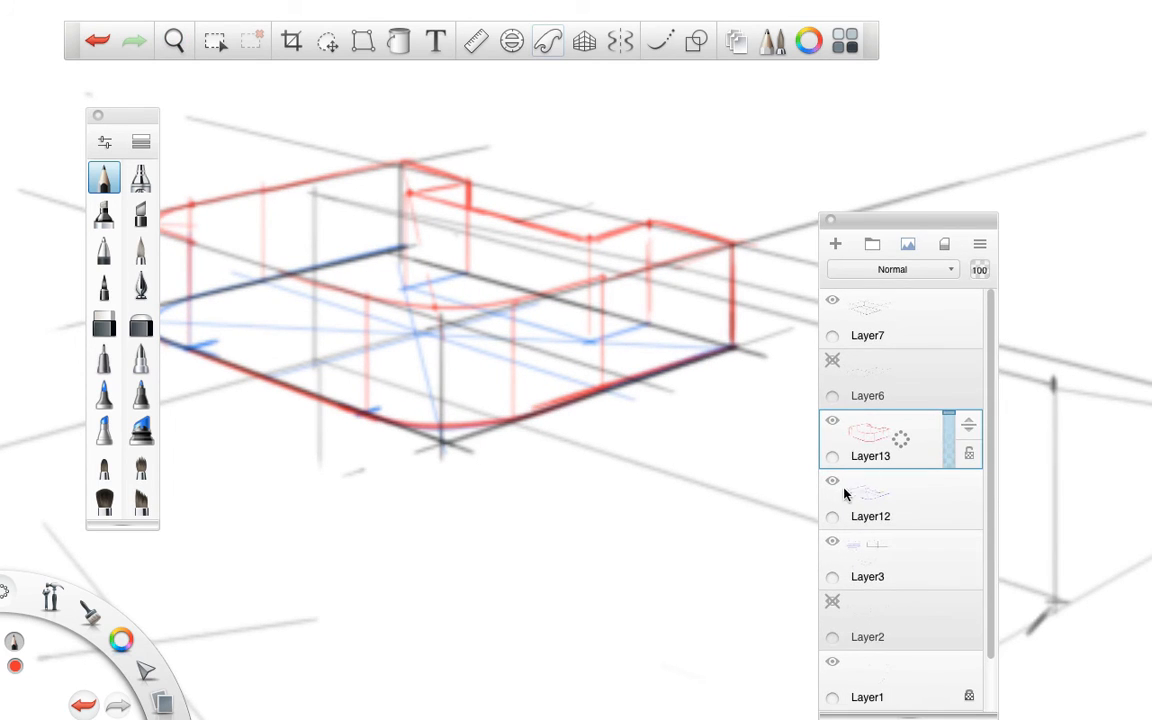
left_click(833, 301)
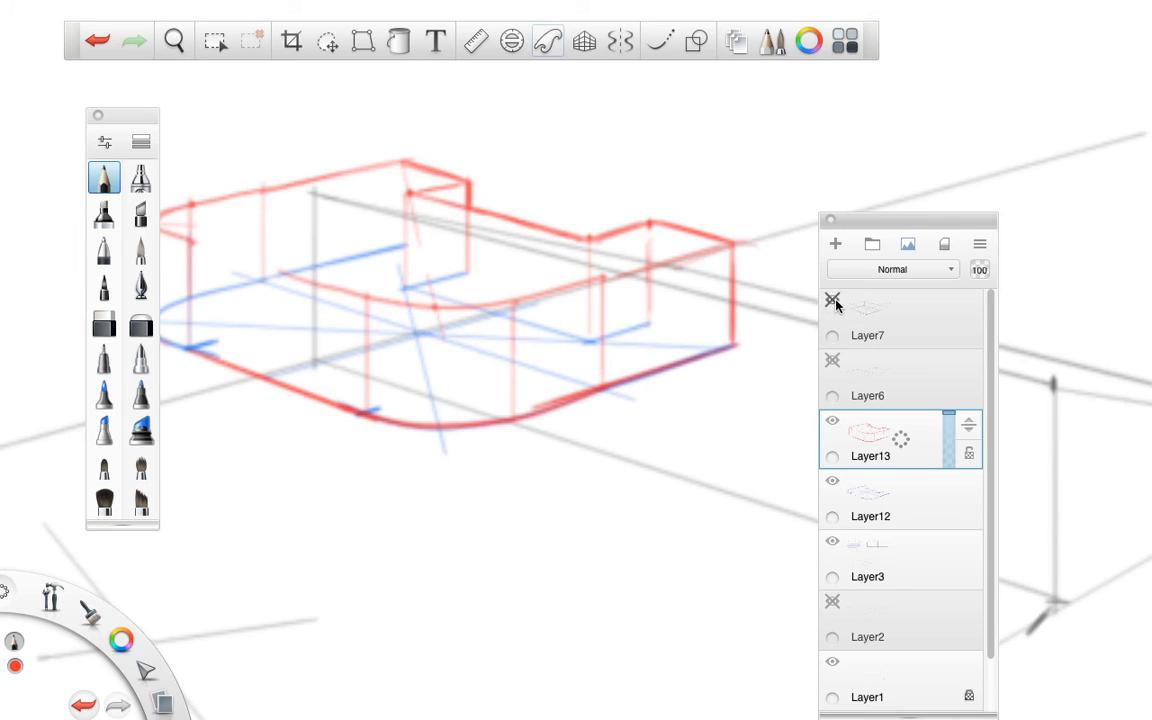
key("space")
left_click_drag(699, 445, 552, 520)
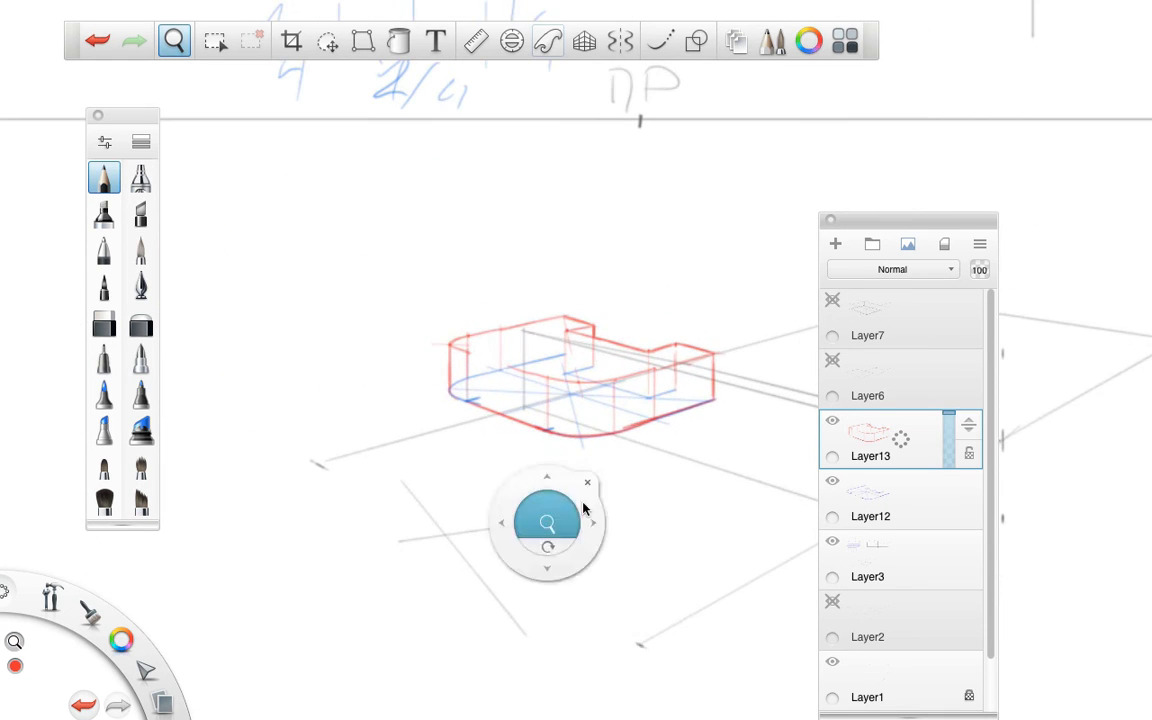
left_click_drag(628, 514, 764, 482)
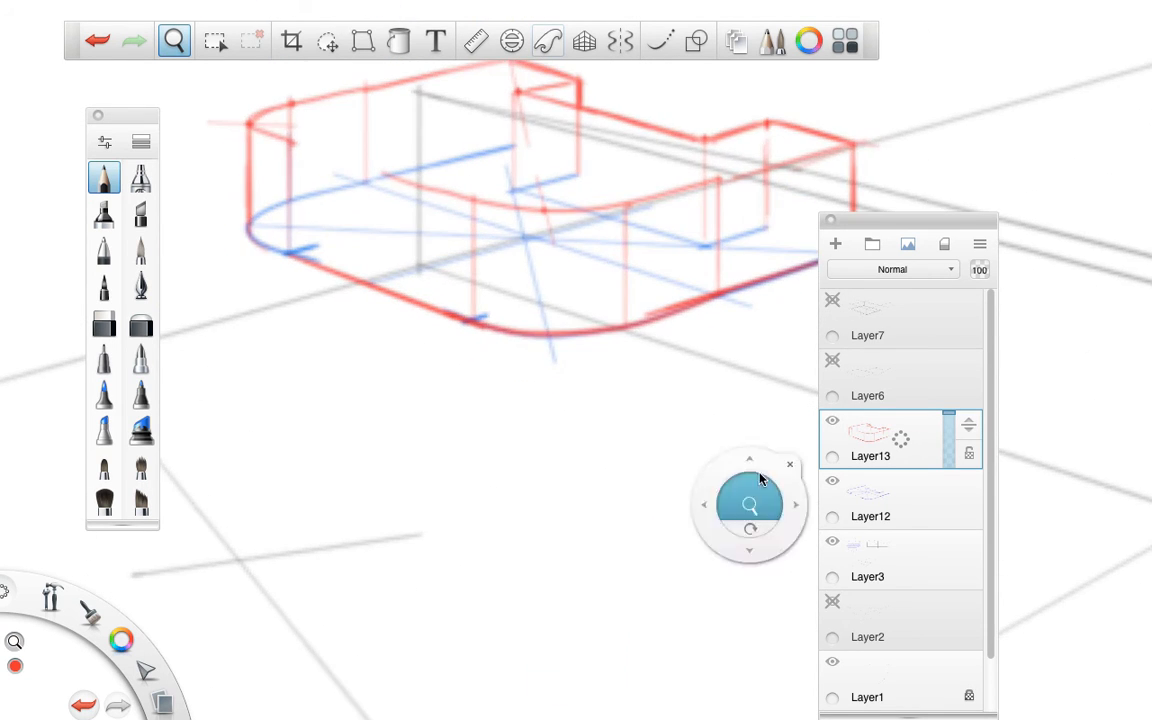
- Fill the gap in the solid's top front-left edge in red, close to the left rounded side
key("space")
left_click_drag(324, 176, 452, 188)
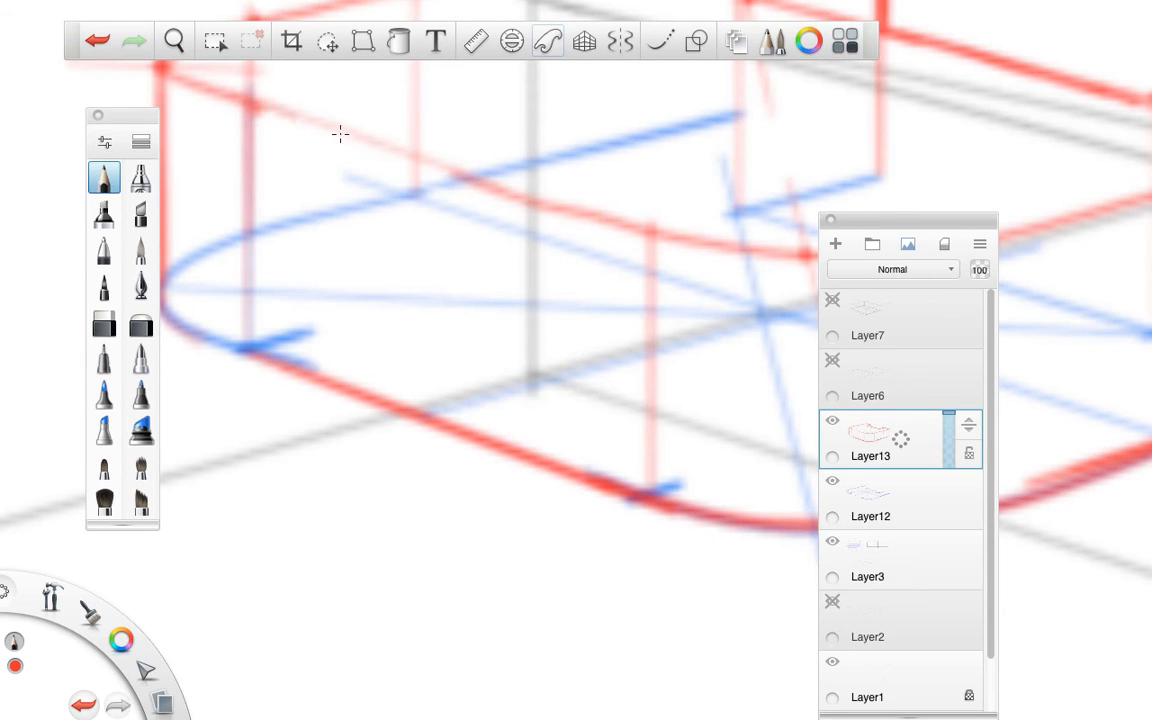
key("space")
left_click_drag(620, 296, 301, 321)
left_click_drag(396, 302, 303, 319)
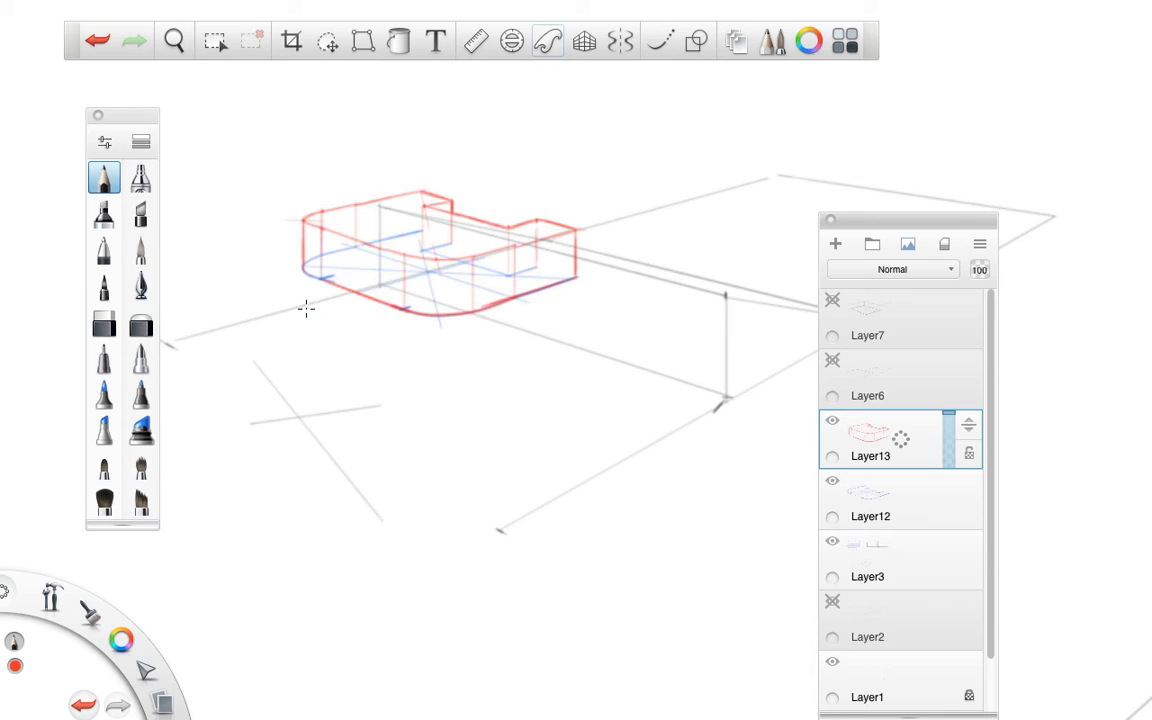
- Make Layer2 and Layer6 visible, toggling Layer7 on for comparison and off again
left_click(833, 603)
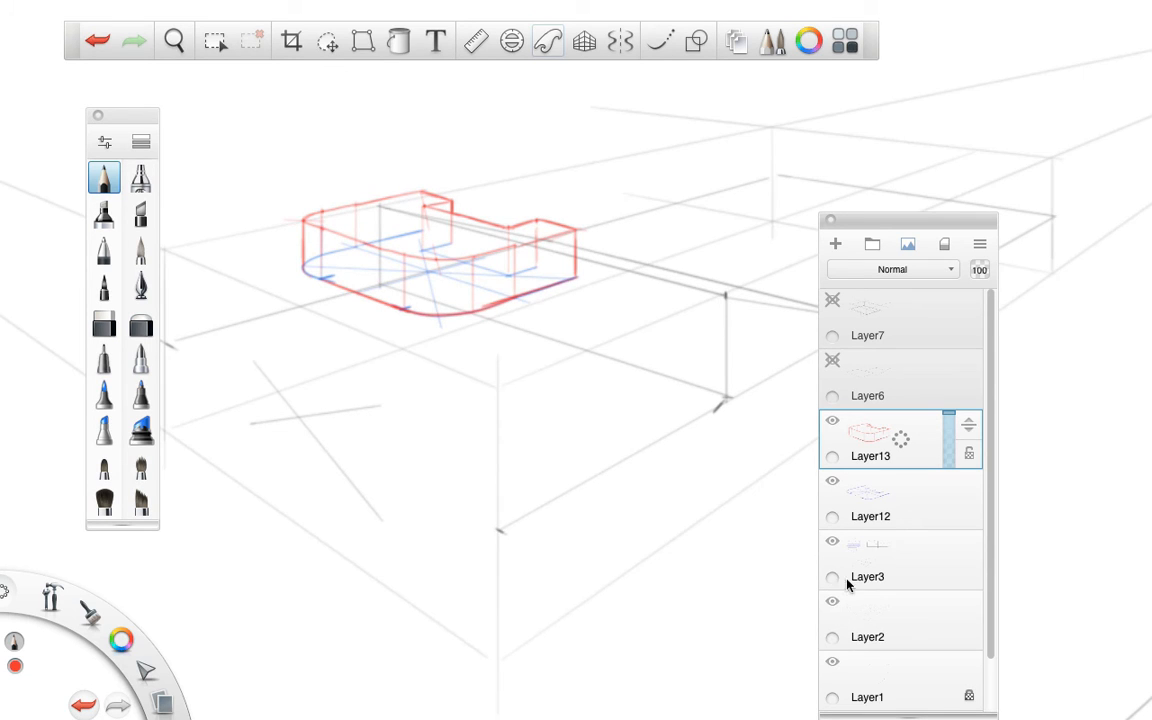
left_click(833, 301)
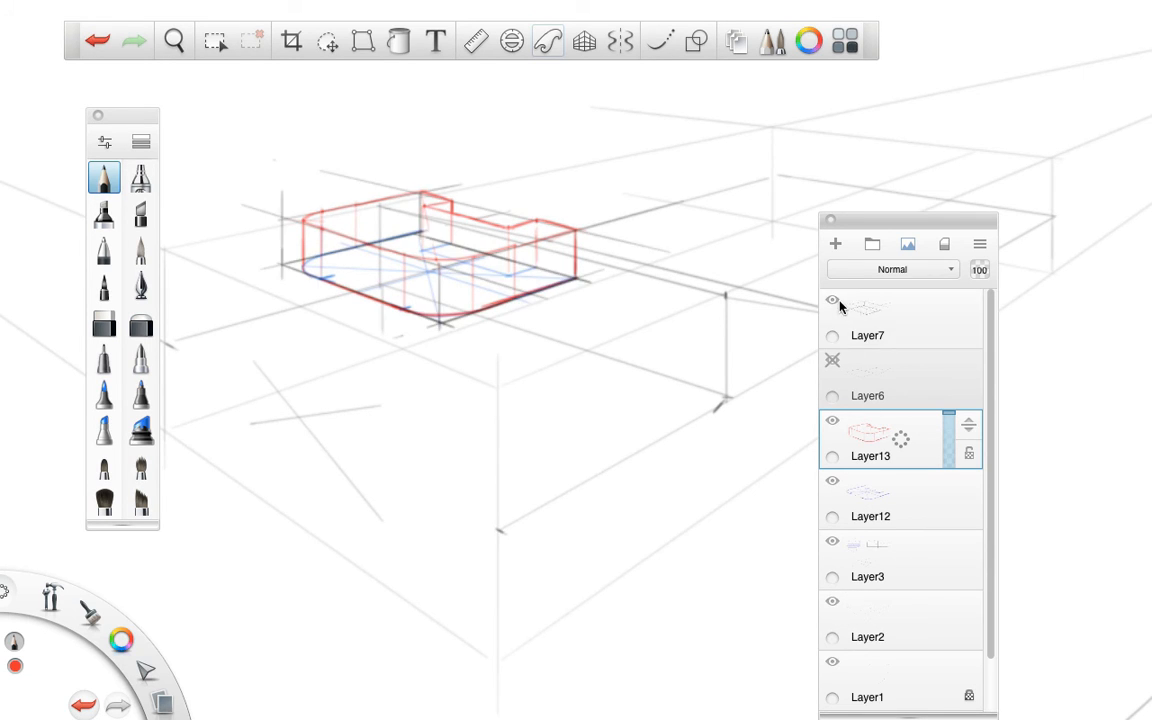
left_click(833, 301)
left_click(835, 364)
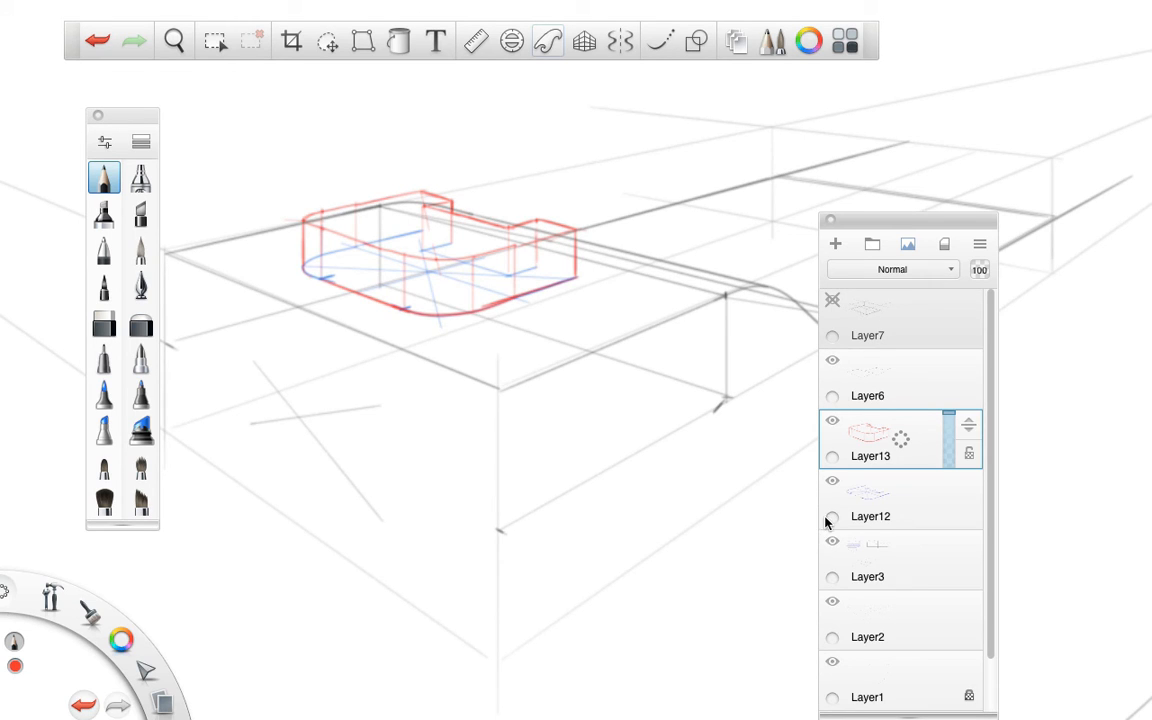
- Align the ruler with the solid's top back-right edge and draw a short red extension of it well beyond the corner
left_click(472, 42)
left_click_drag(690, 470, 408, 226)
left_click_drag(877, 233, 521, 506)
left_click_drag(907, 391, 925, 350)
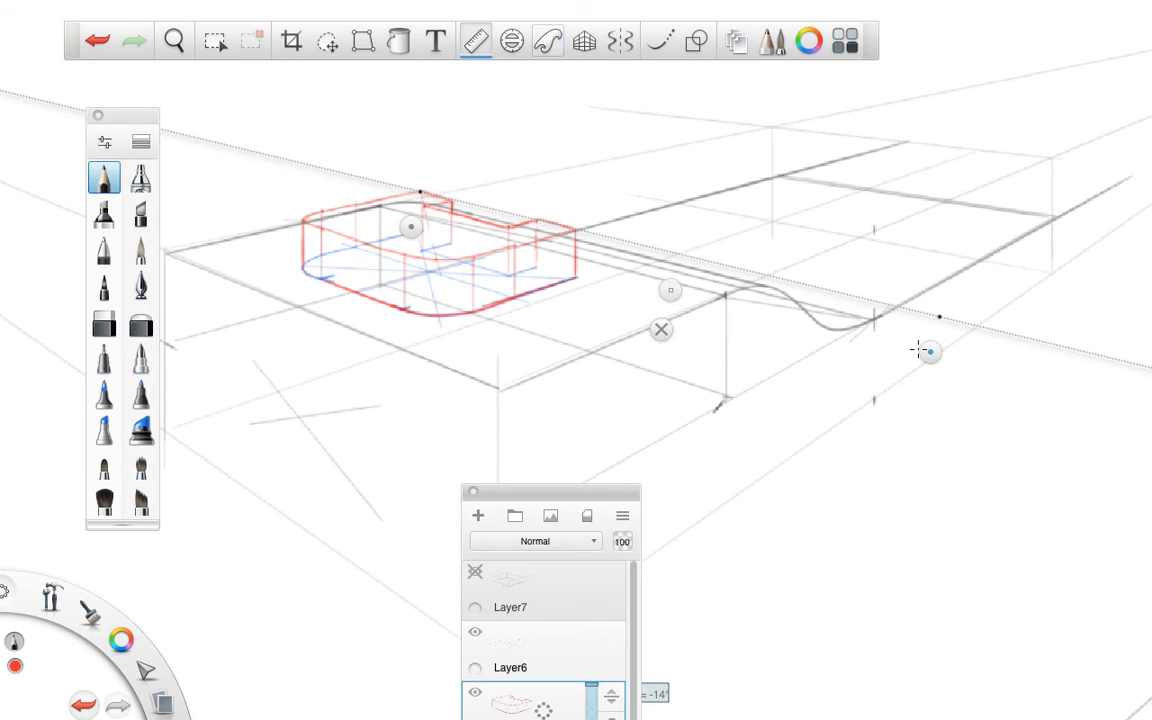
left_click_drag(629, 488, 948, 402)
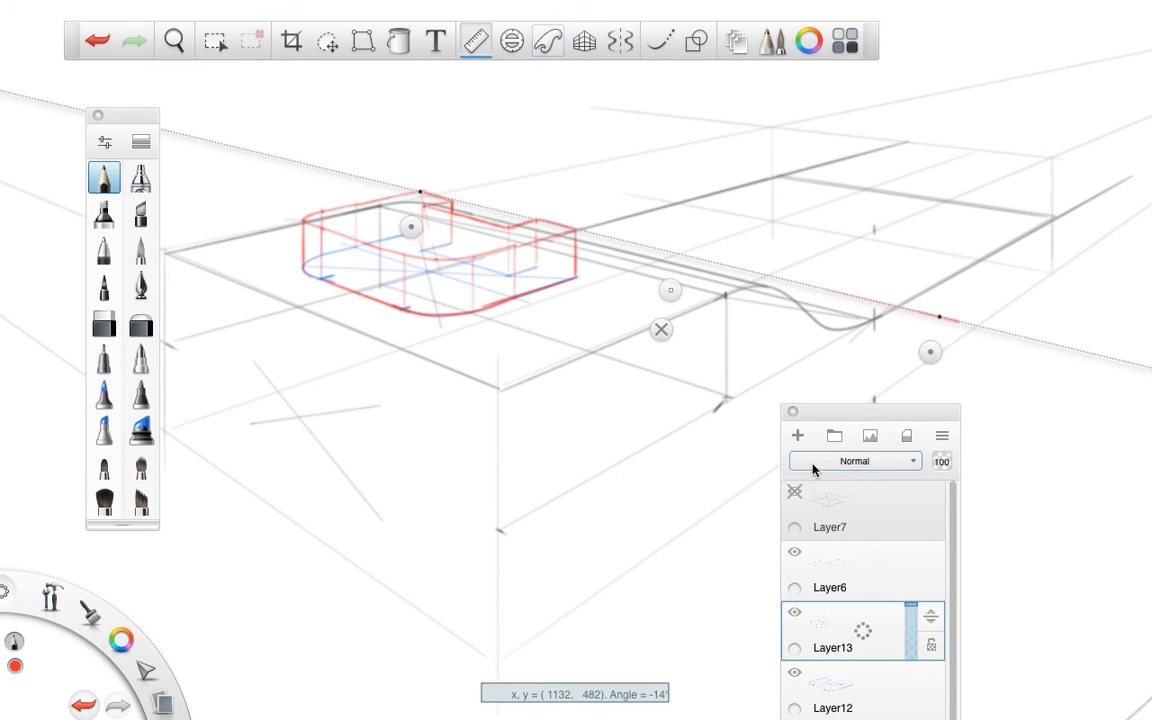
- Add two new layers above Layer13 and switch the pencil colour to dark grey, dismissing the ruler
left_click(798, 437)
left_click(798, 437)
left_click_drag(119, 643, 189, 575)
left_click(121, 641)
left_click(662, 329)
- Trace the top back-right edge segments on both sides of the notch in dark grey with the ruler
key("space")
left_click_drag(483, 253, 612, 275)
left_click_drag(610, 327, 750, 365)
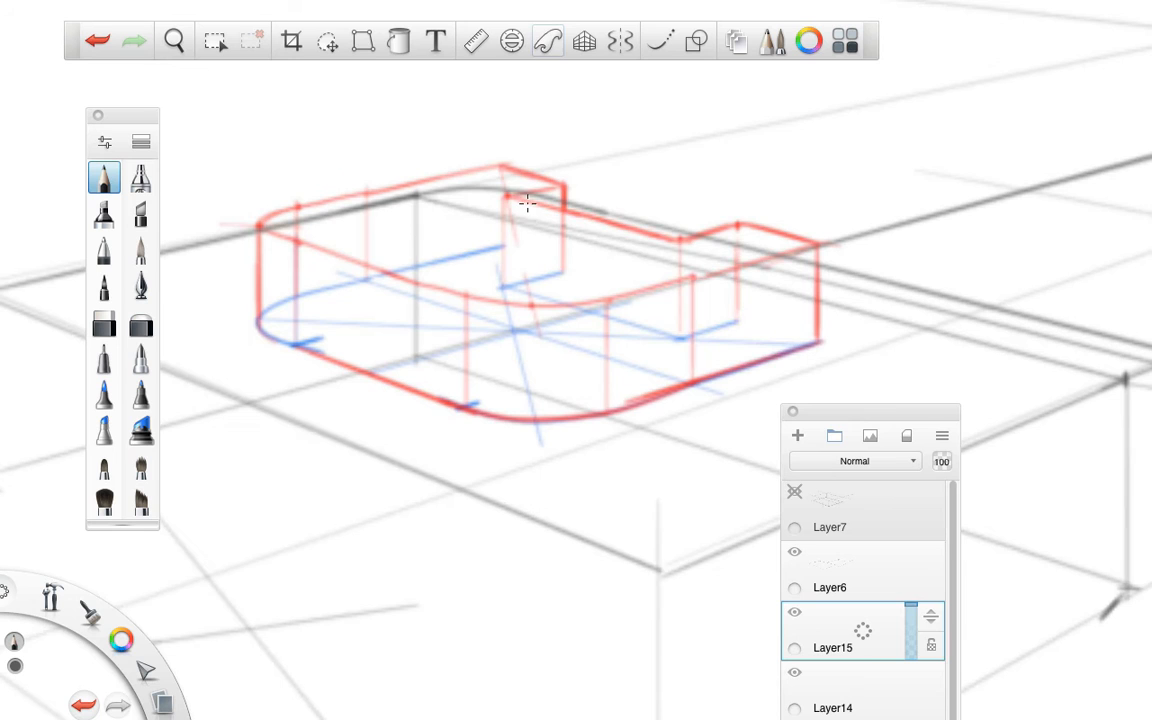
left_click(477, 43)
left_click_drag(411, 226, 490, 201)
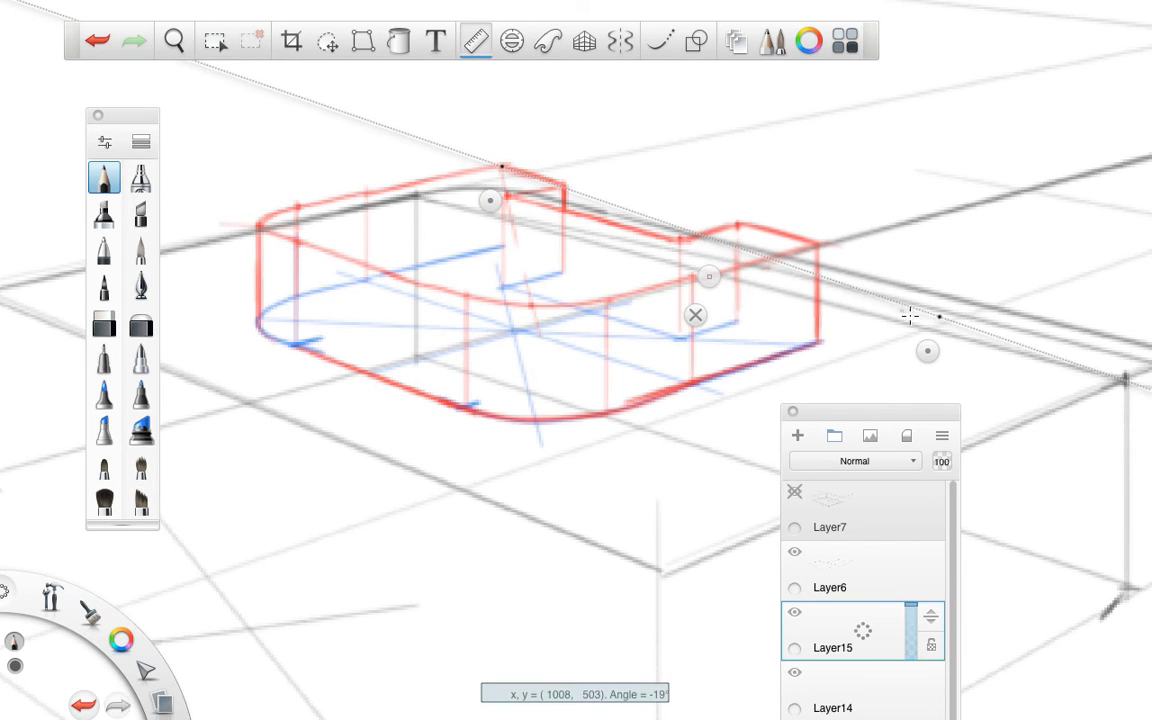
left_click_drag(910, 316, 922, 289)
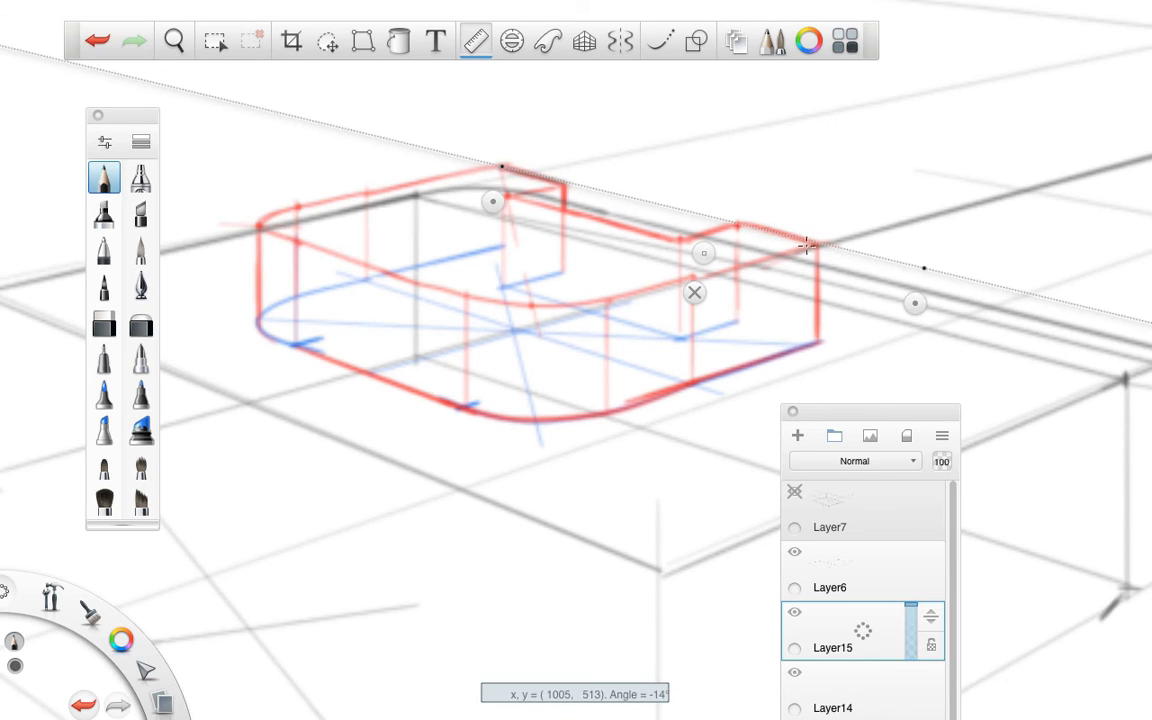
mouse_move(505, 166)
left_mouse_down()
mouse_move(767, 229)
mouse_move(749, 229)
left_mouse_up()
left_click(695, 292)
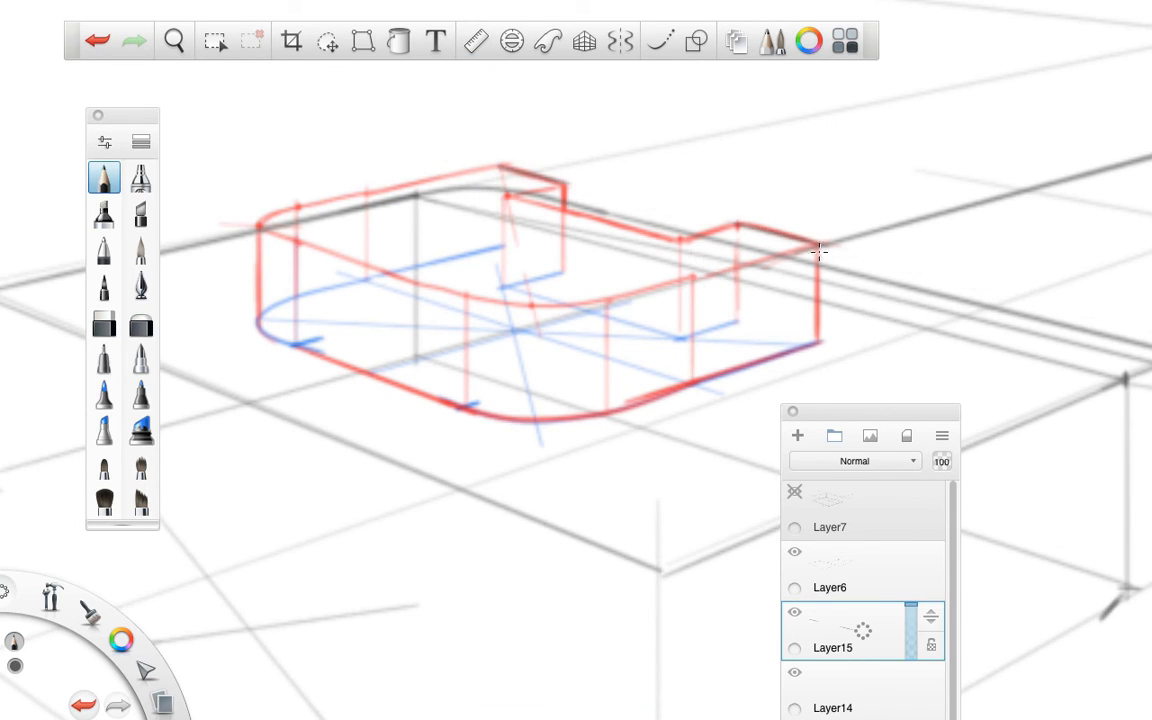
- Trace the right corner vertical, the left rounded side's vertical and the top back-left edge in dark grey
left_click_drag(818, 244, 815, 342)
left_click_drag(258, 224, 259, 235)
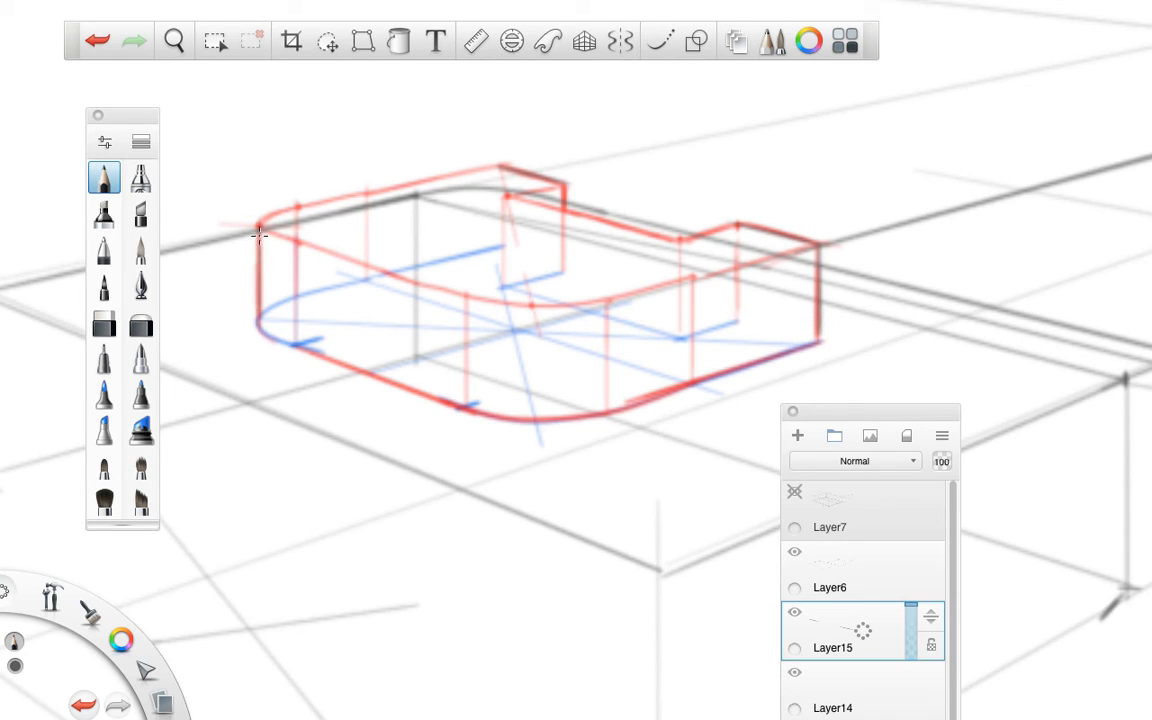
left_click(475, 41)
left_click_drag(490, 195, 293, 241)
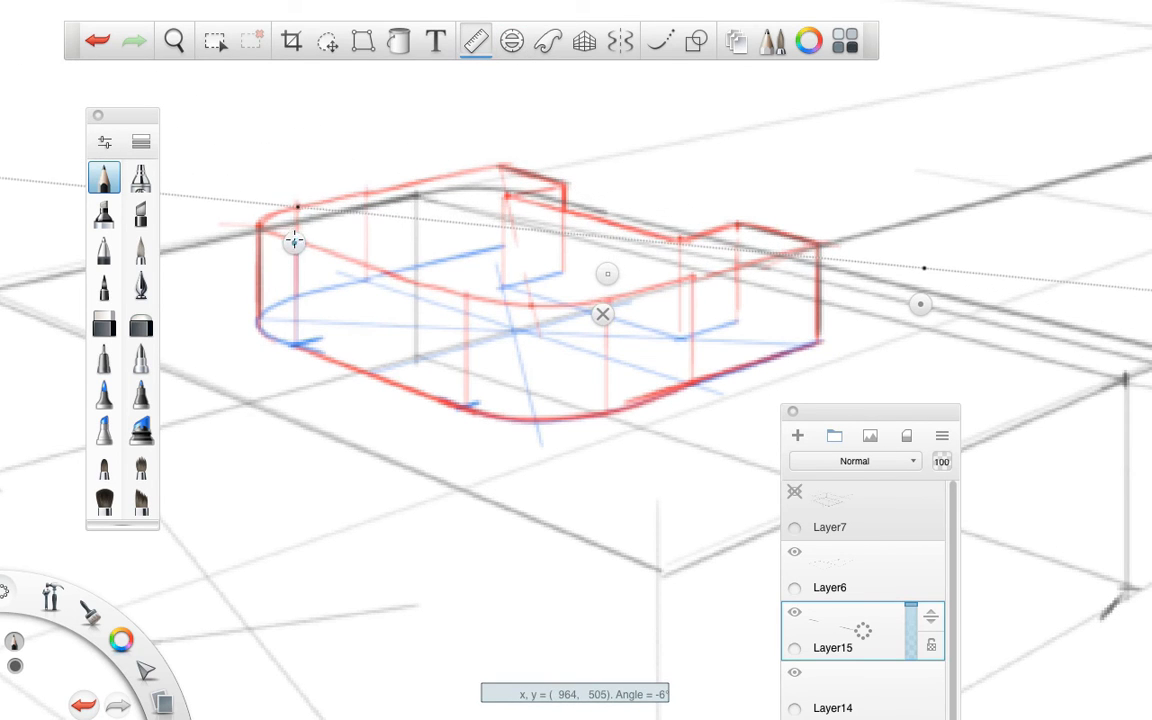
left_click_drag(920, 304, 501, 202)
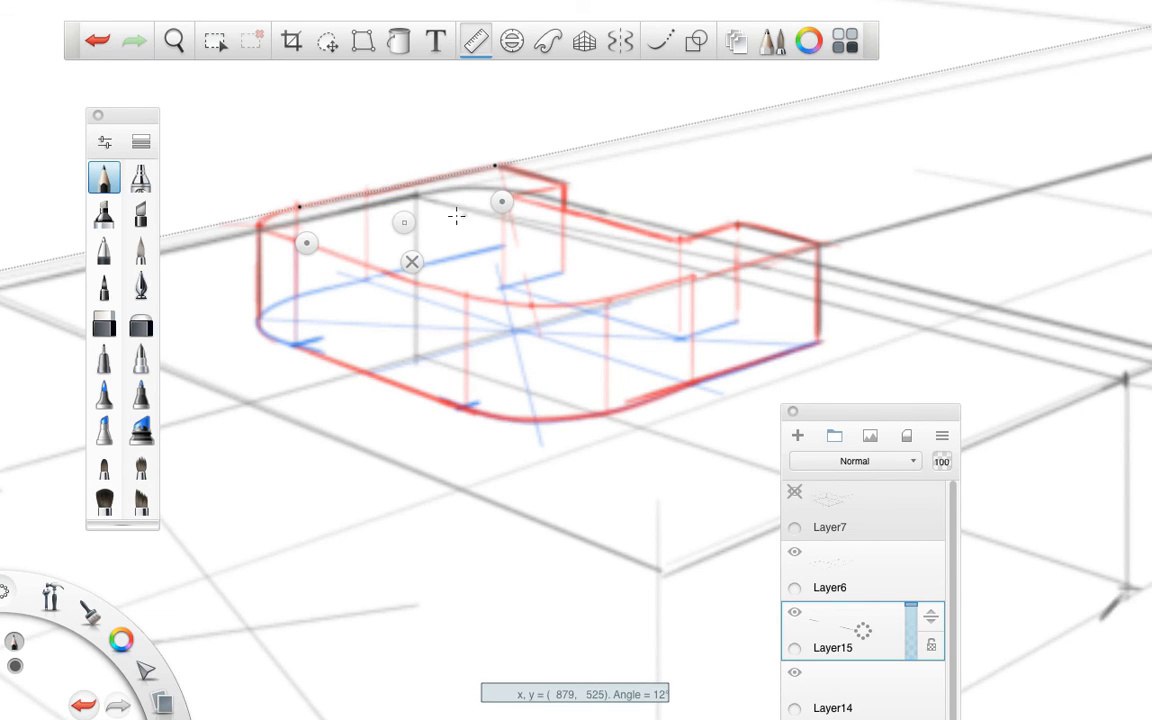
- Trace the base's front-right and front-left straight edges in dark grey with the ruler
left_click_drag(458, 216, 728, 400)
left_click_drag(628, 425, 290, 374)
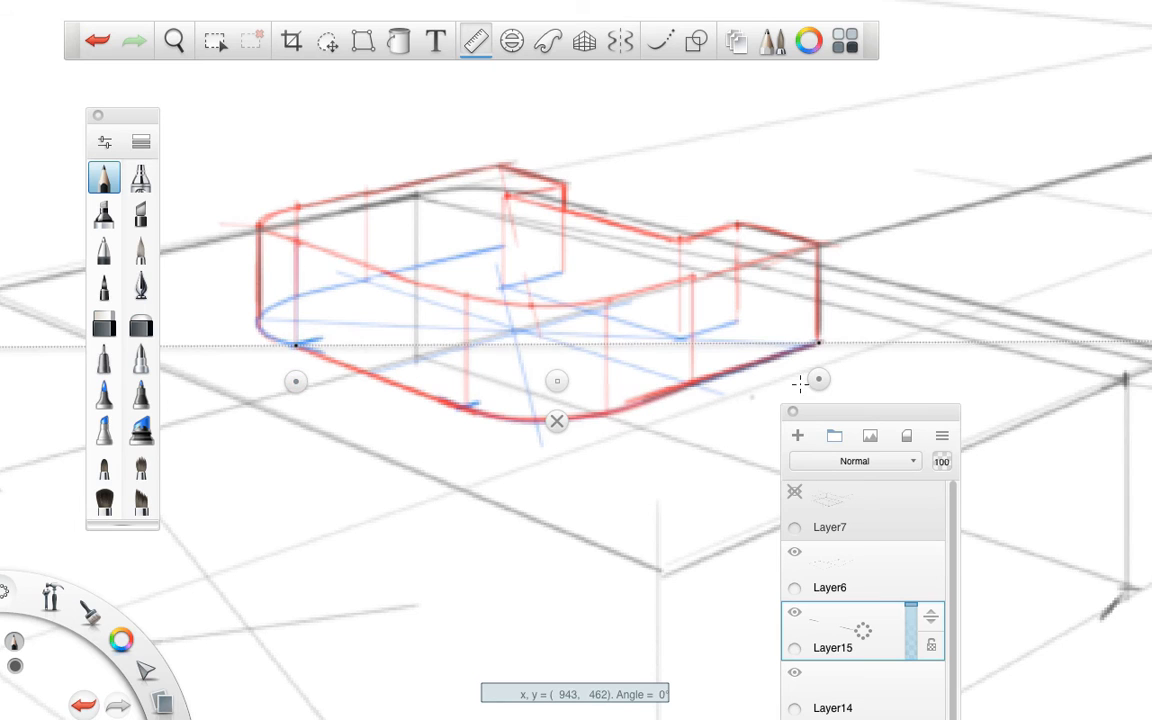
left_click_drag(815, 379, 483, 452)
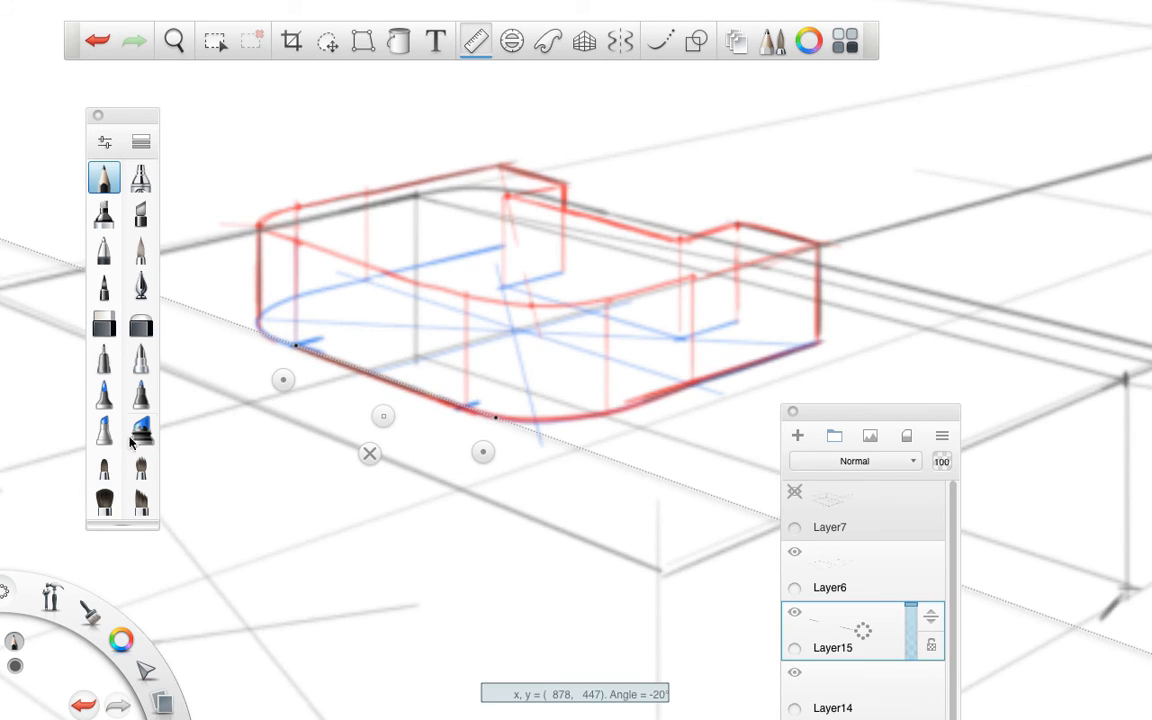
- Trace the notch's visible inner edge and its right side edge in dark grey with the ruler
left_click_drag(381, 414, 381, 314)
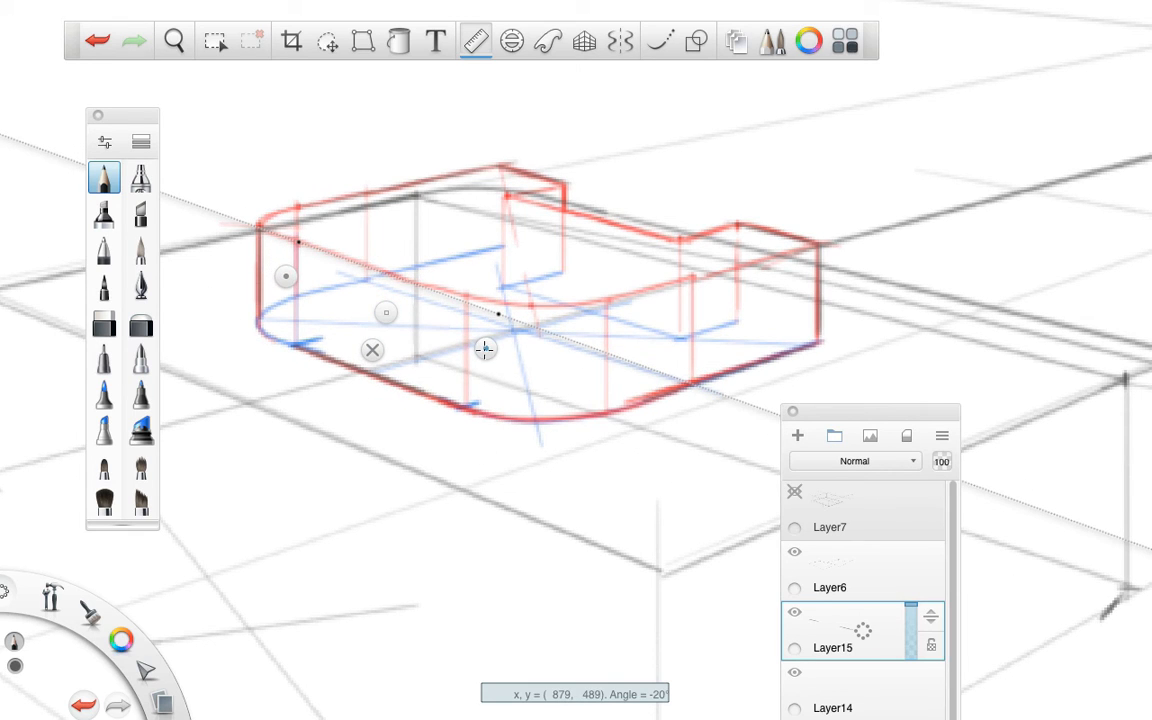
left_click_drag(406, 320, 643, 258)
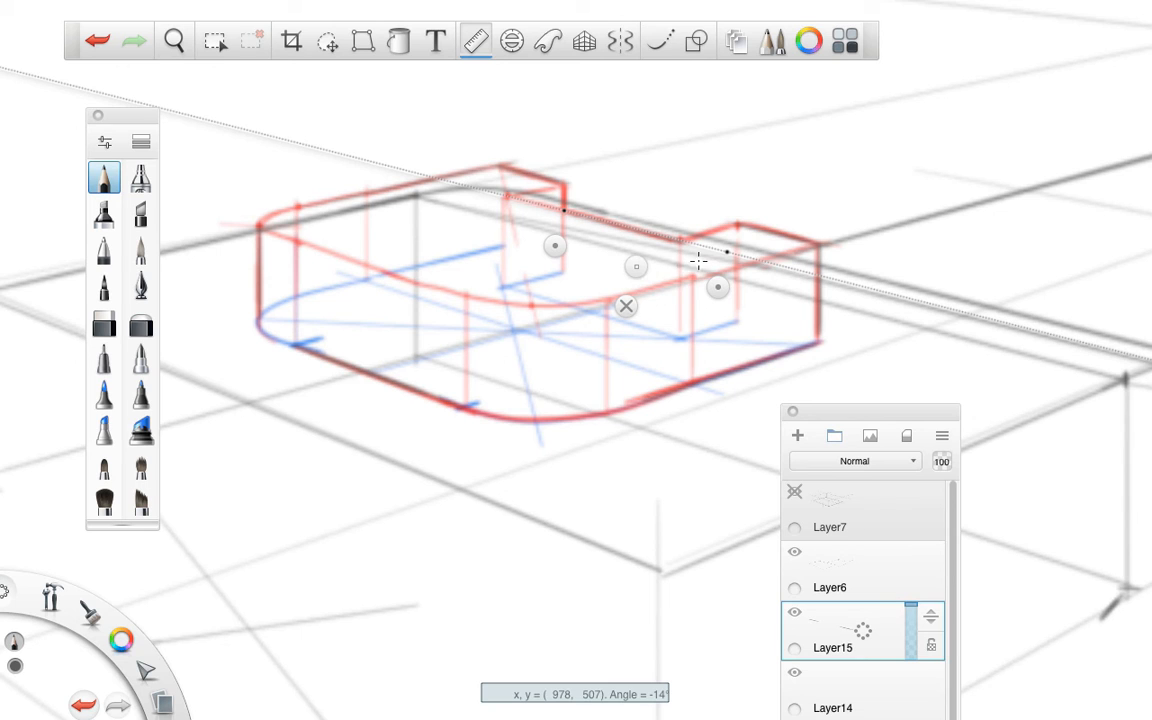
left_click_drag(716, 276, 733, 257)
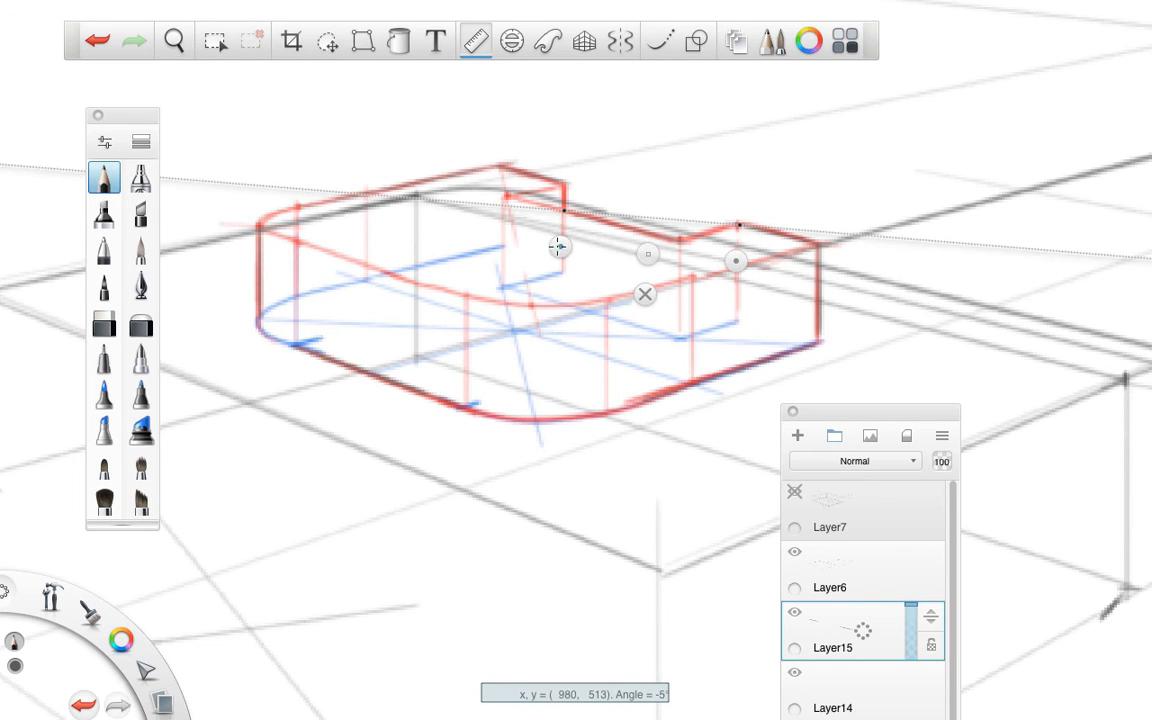
left_click_drag(555, 249, 578, 308)
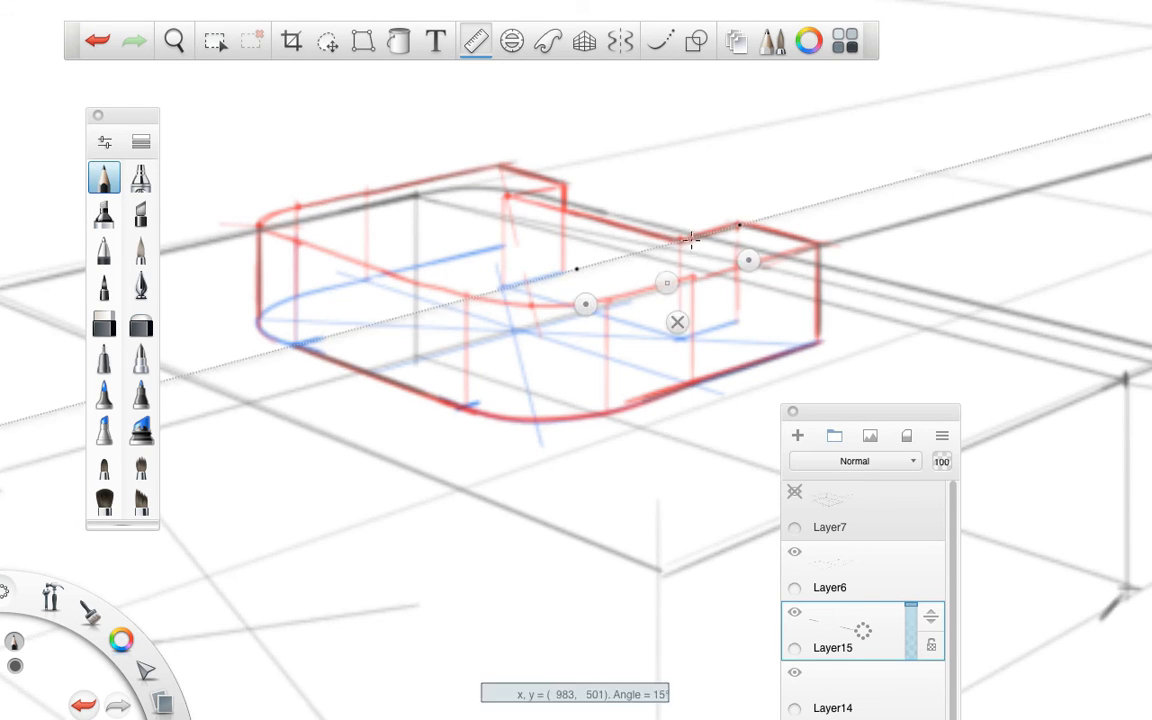
left_click(677, 322)
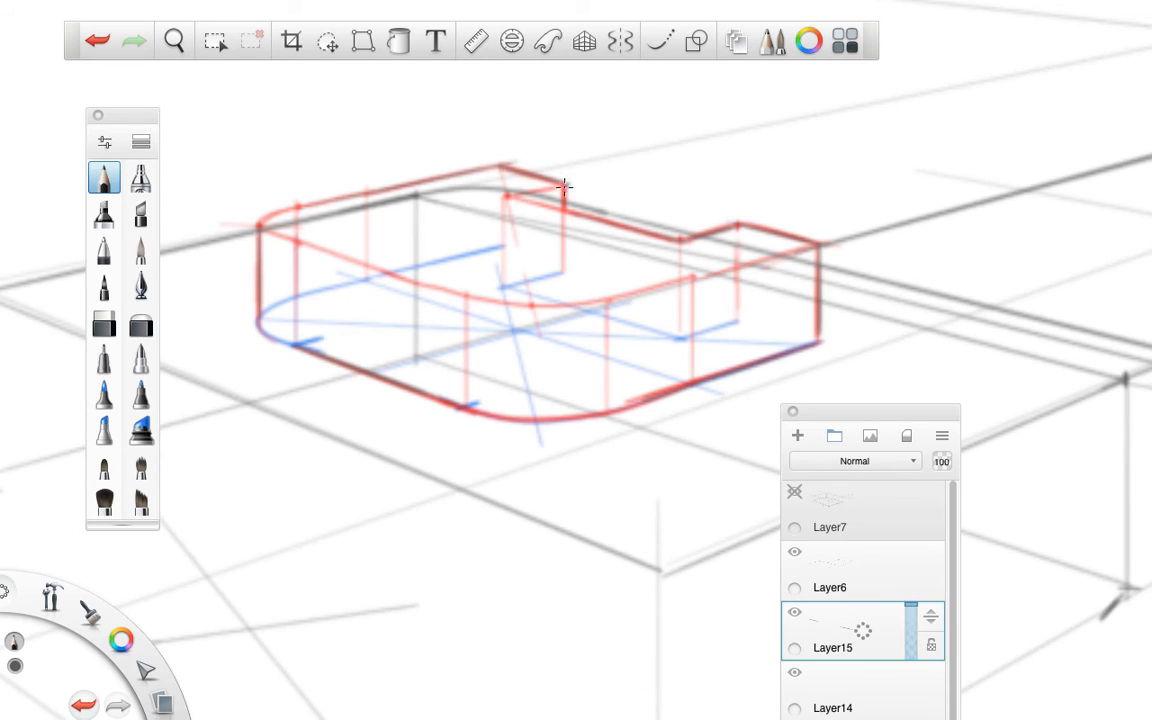
- Move Layer15 to the top of the layer stack and hide Layer6 and Layer14
left_click_drag(889, 412, 949, 266)
left_click_drag(989, 473, 985, 398)
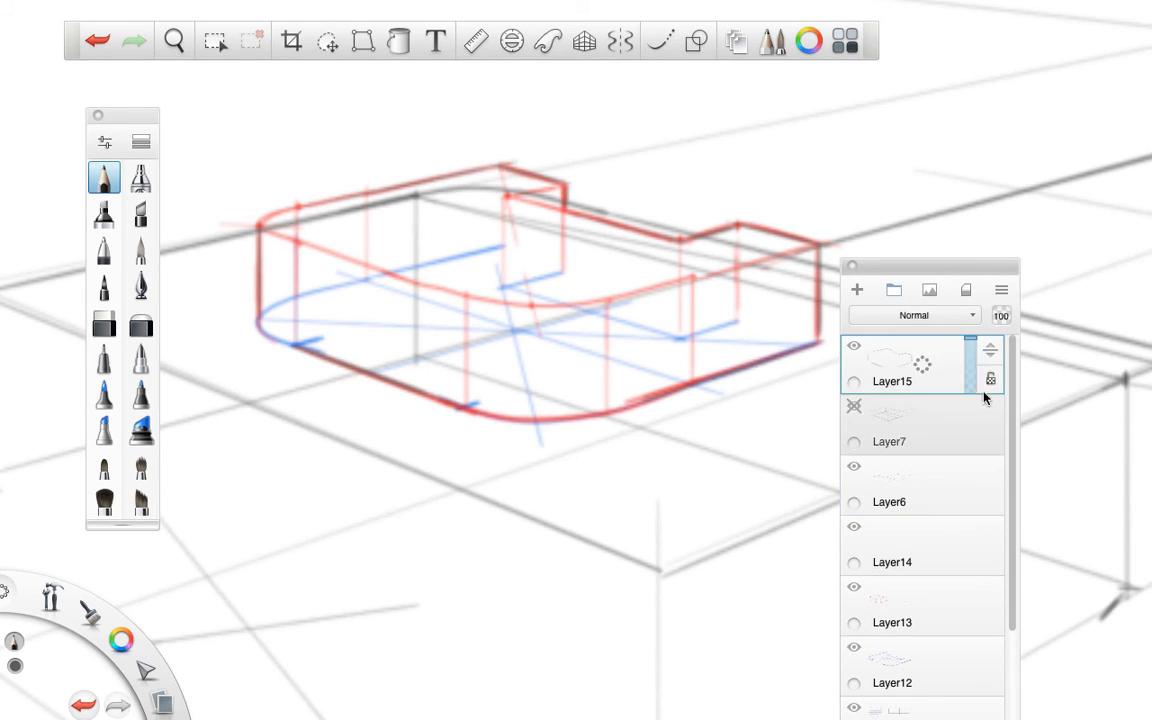
left_click(854, 467)
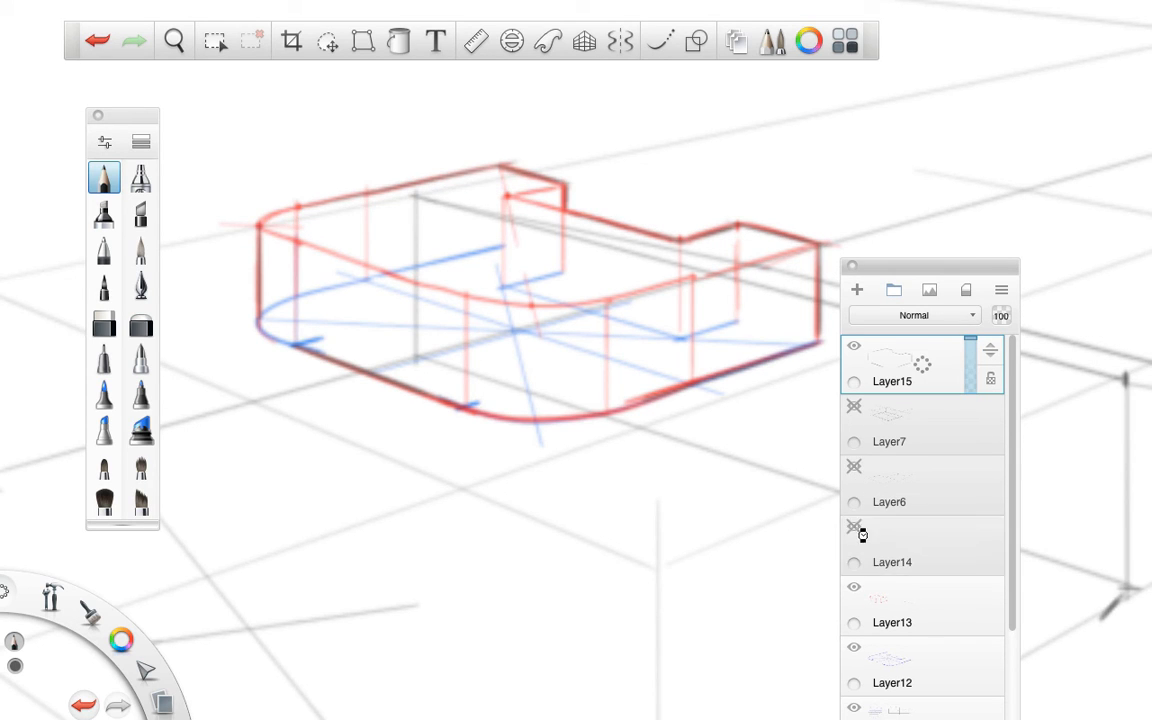
- Delete Layer14 and hide Layer13 while keeping the blue base construction on Layer12 visible
left_click(900, 545)
left_click_drag(927, 546, 964, 510)
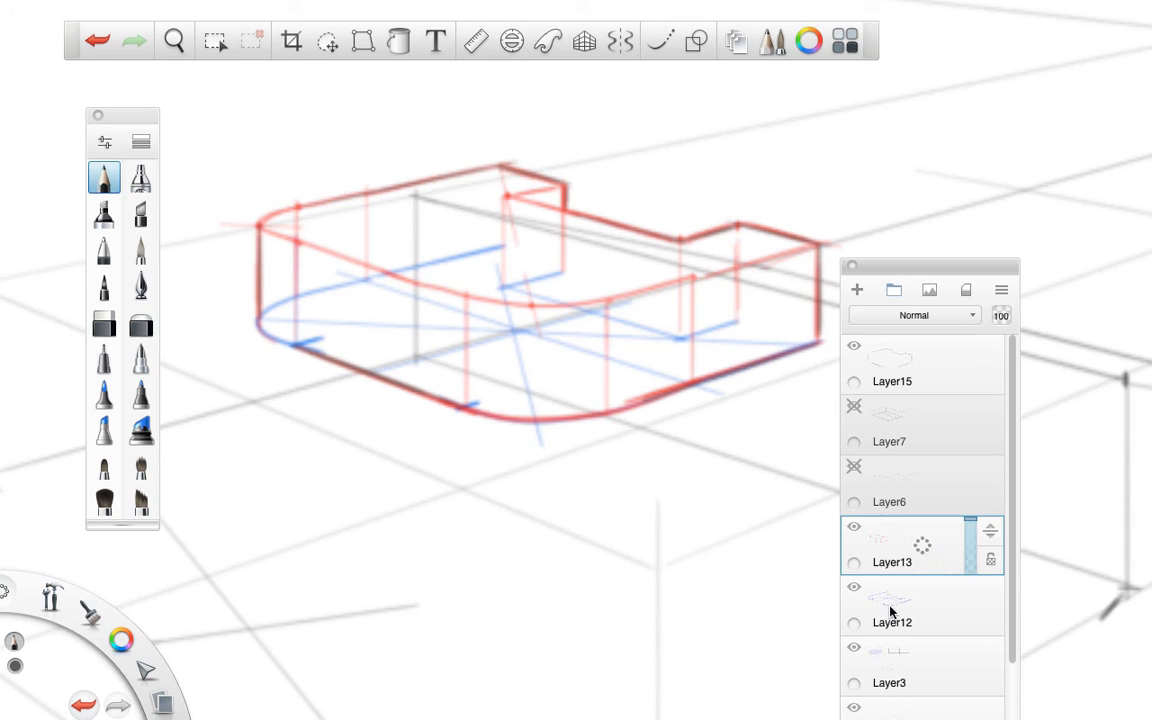
left_click(856, 530)
left_click(856, 588)
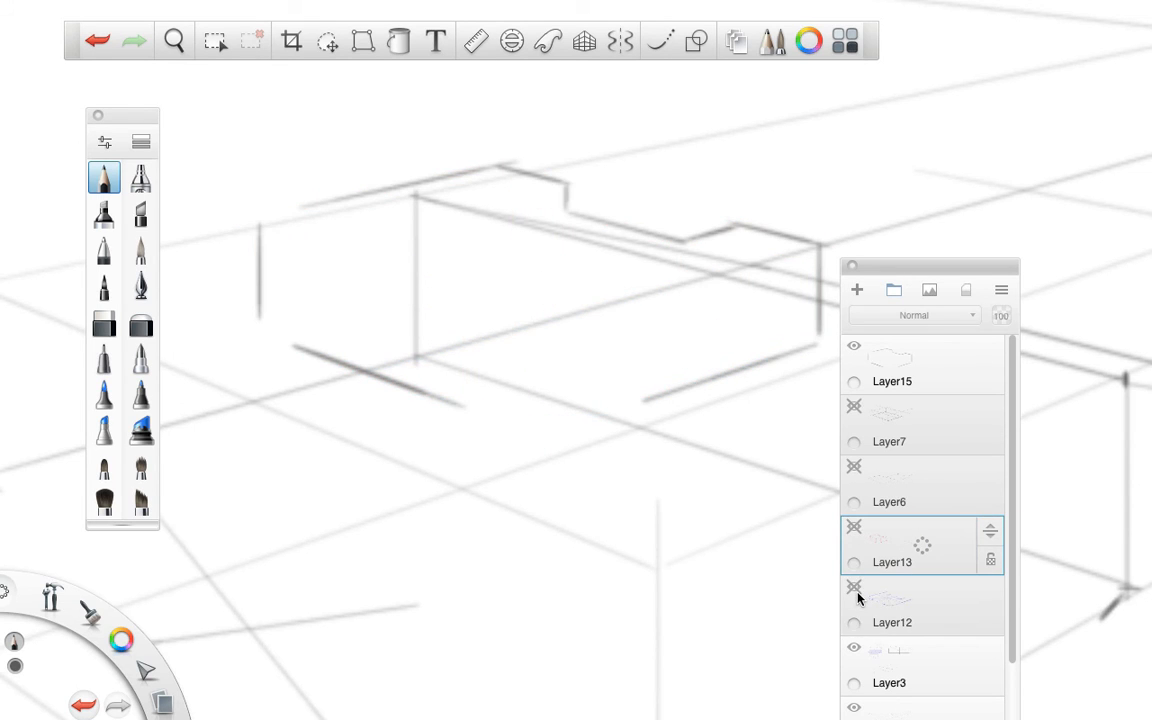
left_click(856, 588)
left_click(856, 589)
left_click(855, 589)
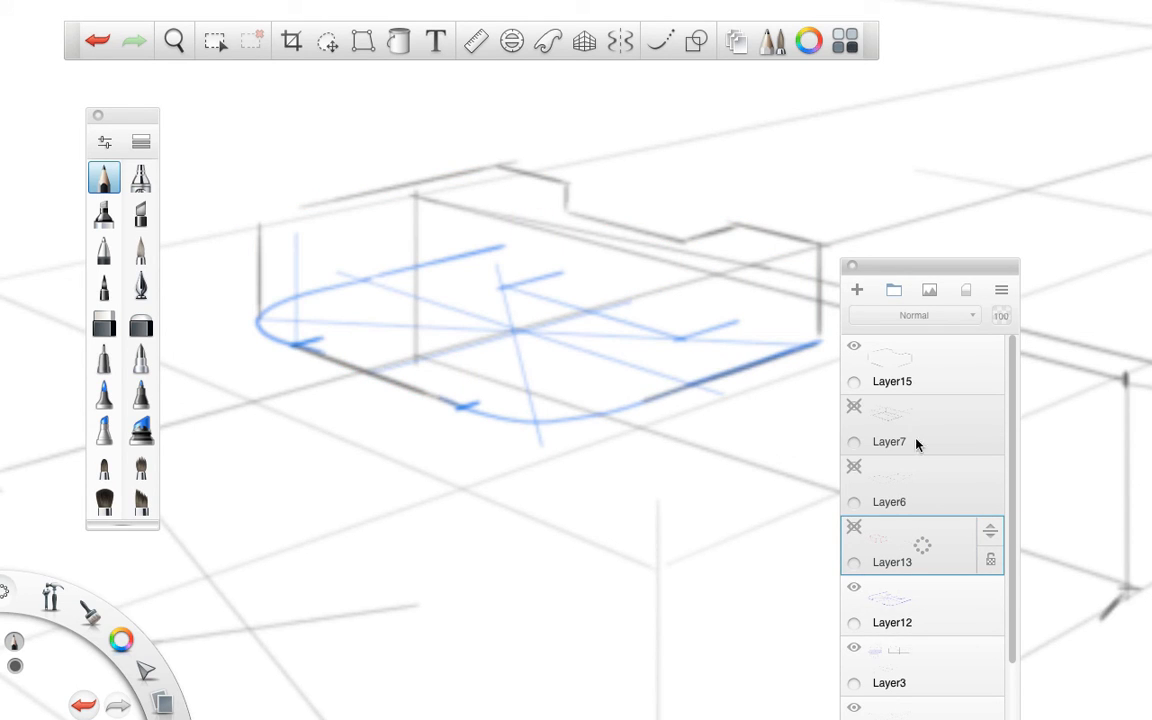
- Make Layer15 the active layer and show the red construction on Layer13
left_click(858, 350)
left_click(859, 352)
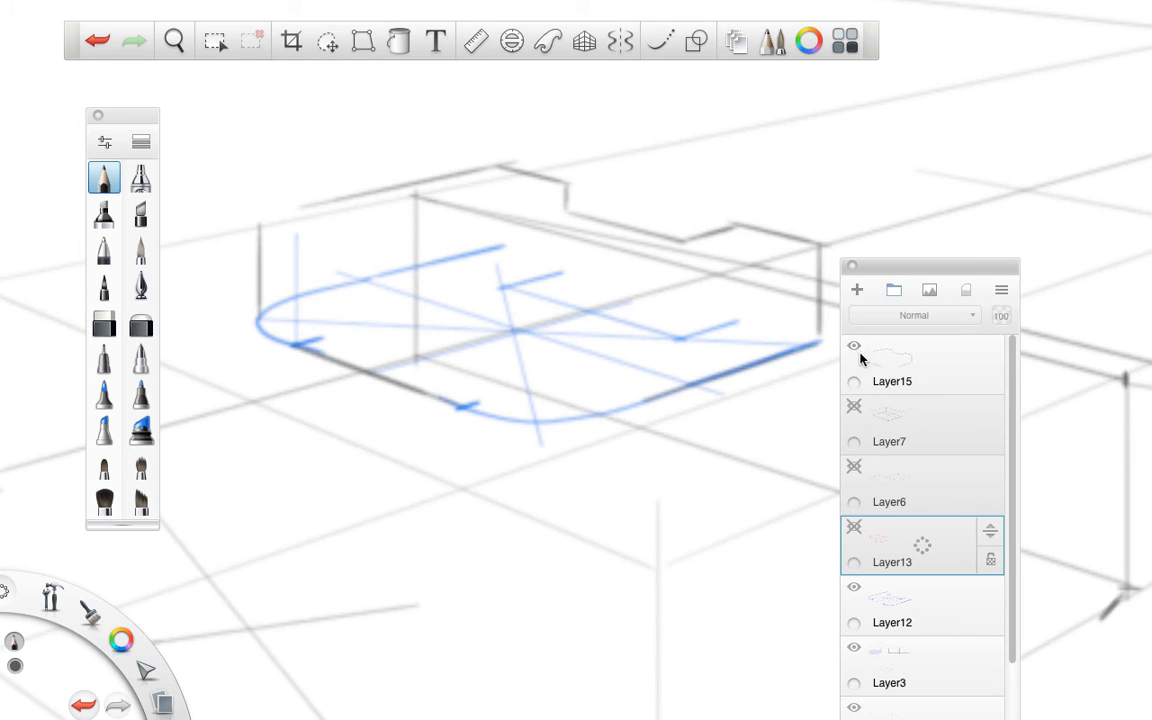
left_click(925, 371)
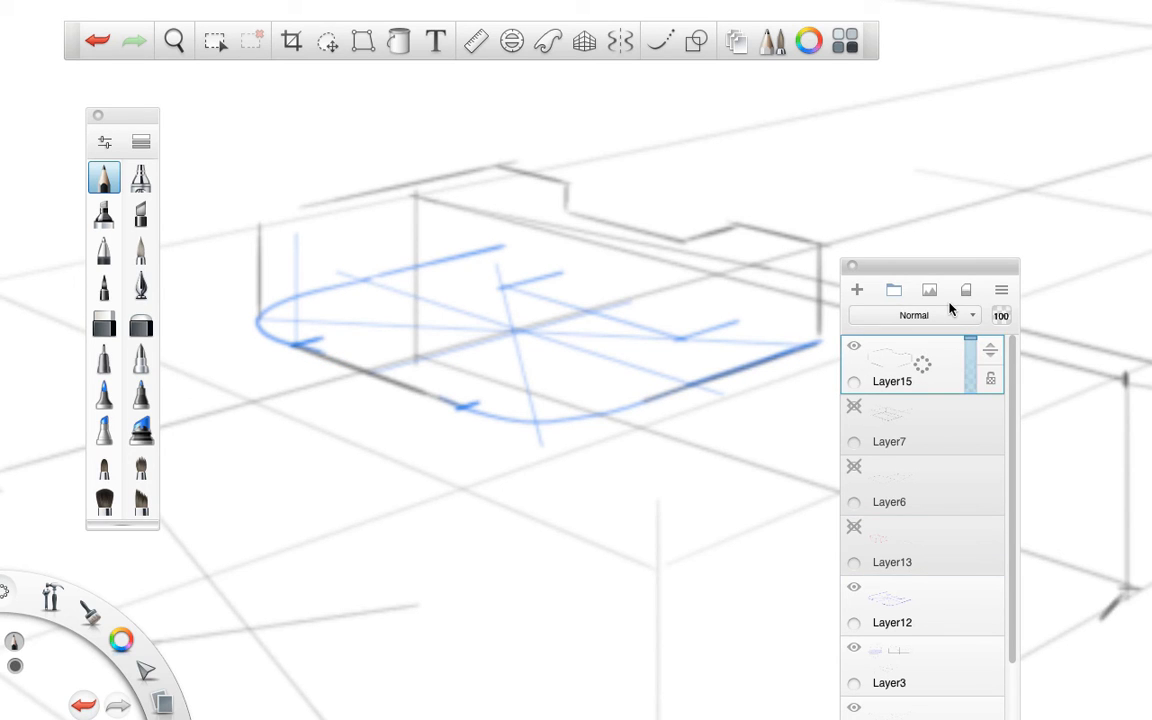
left_click(855, 527)
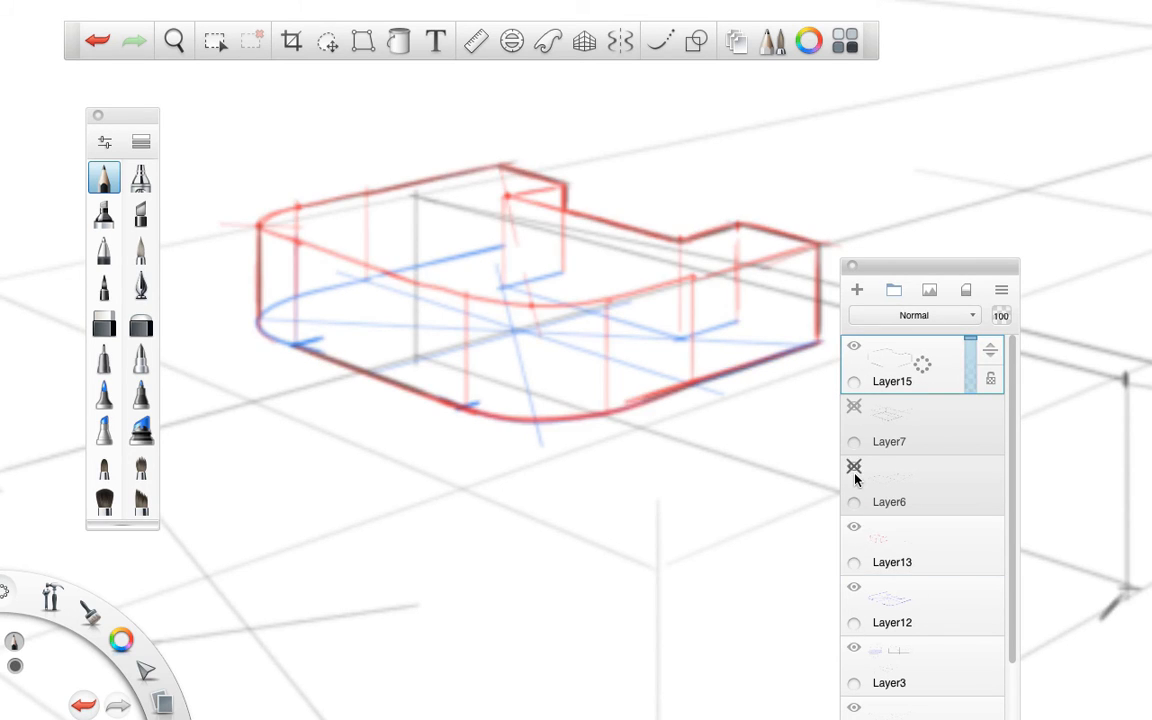
- Trace the rounded left corner of the top face in dark grey, joining the back-left edge to the left vertical
key("space")
left_click_drag(360, 222, 667, 240)
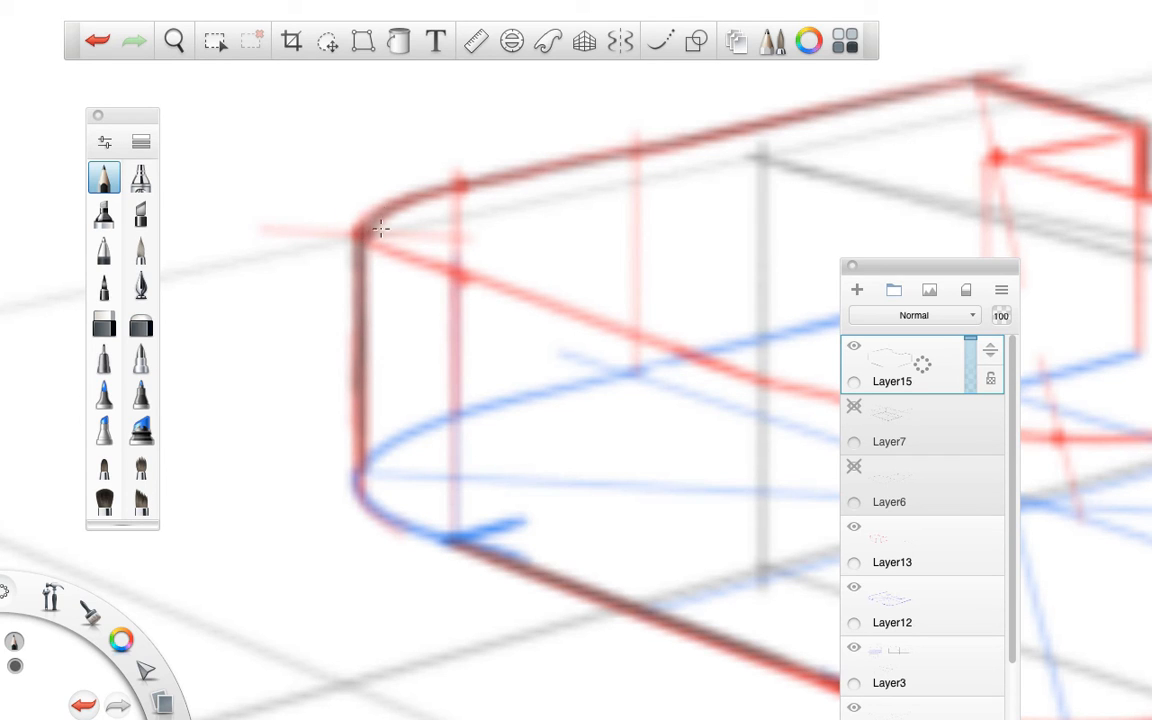
mouse_move(380, 230)
left_mouse_down()
mouse_move(437, 188)
mouse_move(458, 226)
left_mouse_up()
key("ctrl+z")
mouse_move(560, 103)
left_mouse_down()
mouse_move(411, 144)
mouse_move(342, 190)
mouse_move(305, 298)
mouse_move(298, 411)
mouse_move(290, 406)
mouse_move(300, 418)
left_mouse_up()
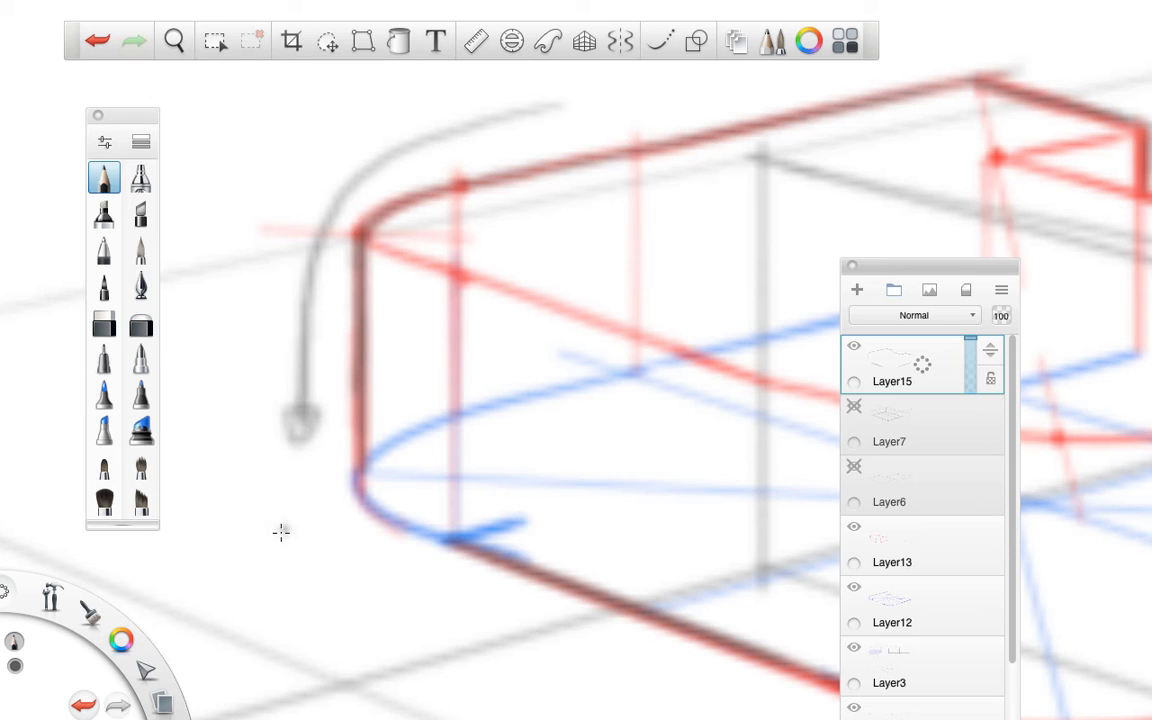
key("ctrl+z")
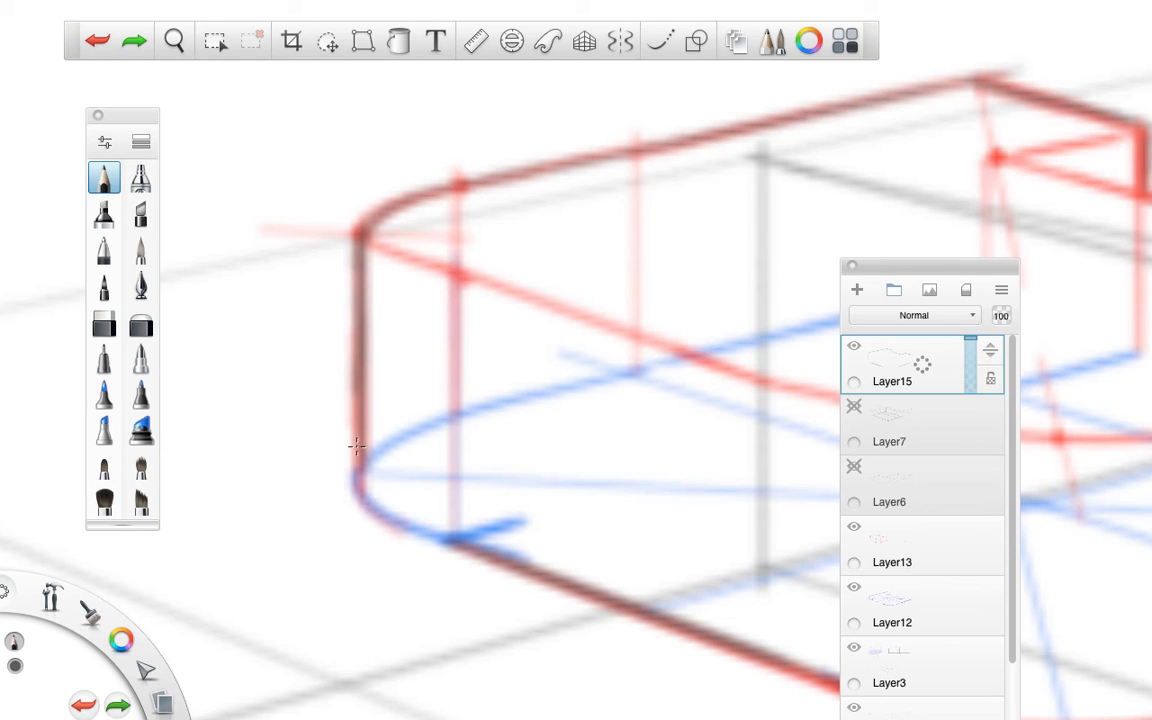
- Trace the base's rounded left corner in dark grey, from the left vertical into the front-left edge
mouse_move(357, 450)
left_mouse_down()
mouse_move(393, 517)
mouse_move(555, 578)
left_mouse_up()
mouse_move(315, 393)
left_mouse_down()
mouse_move(314, 498)
mouse_move(333, 555)
mouse_move(405, 618)
mouse_move(565, 670)
mouse_move(572, 659)
mouse_move(560, 698)
left_mouse_up()
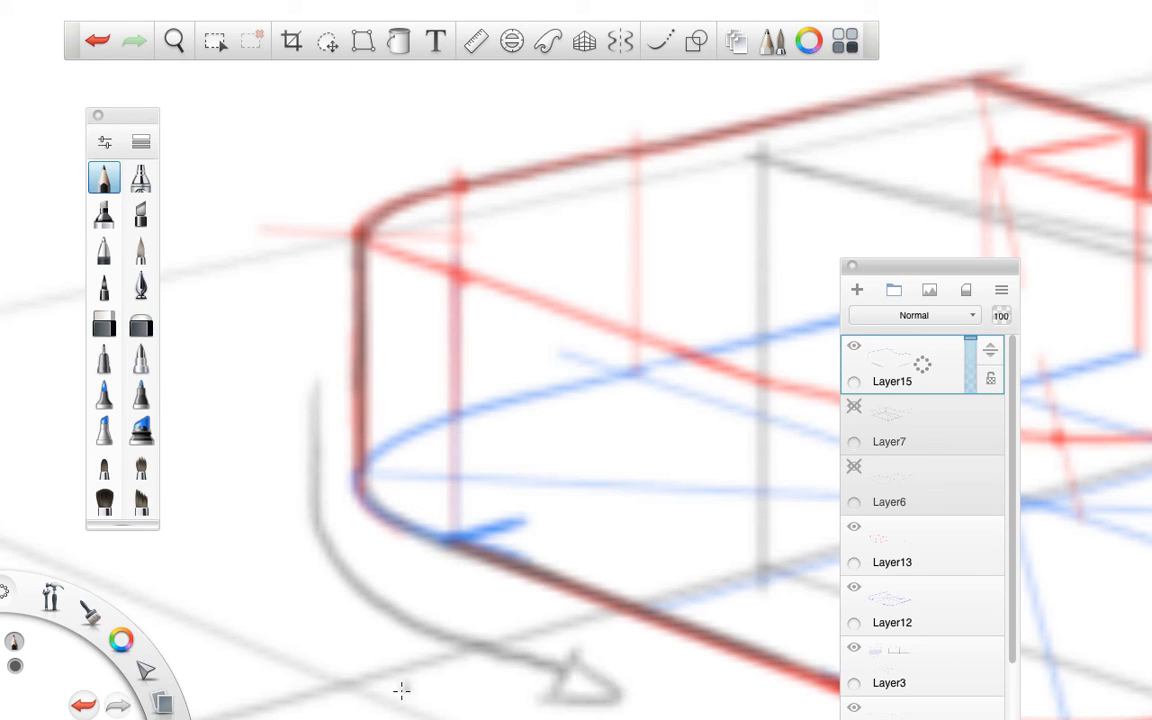
key("ctrl+z")
key("ctrl+z")
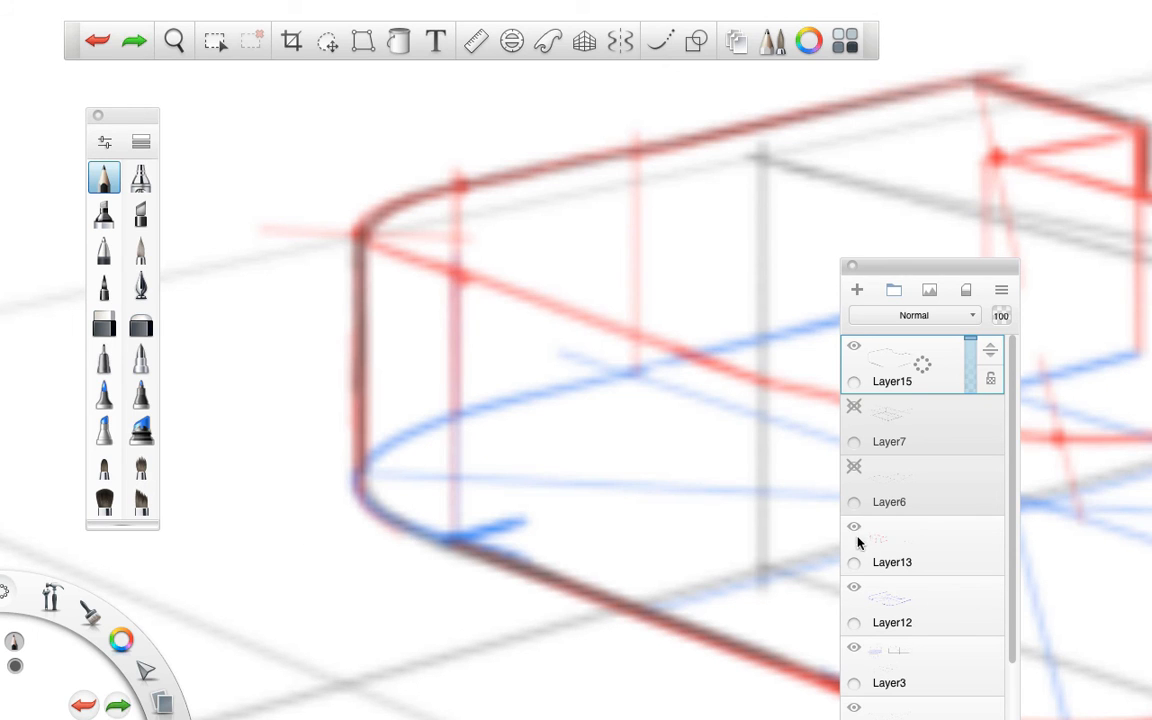
- Hide Layer13 and trace the base's rounded front corner in dark grey with Steady Stroke at 29
left_click(854, 527)
left_click(855, 590)
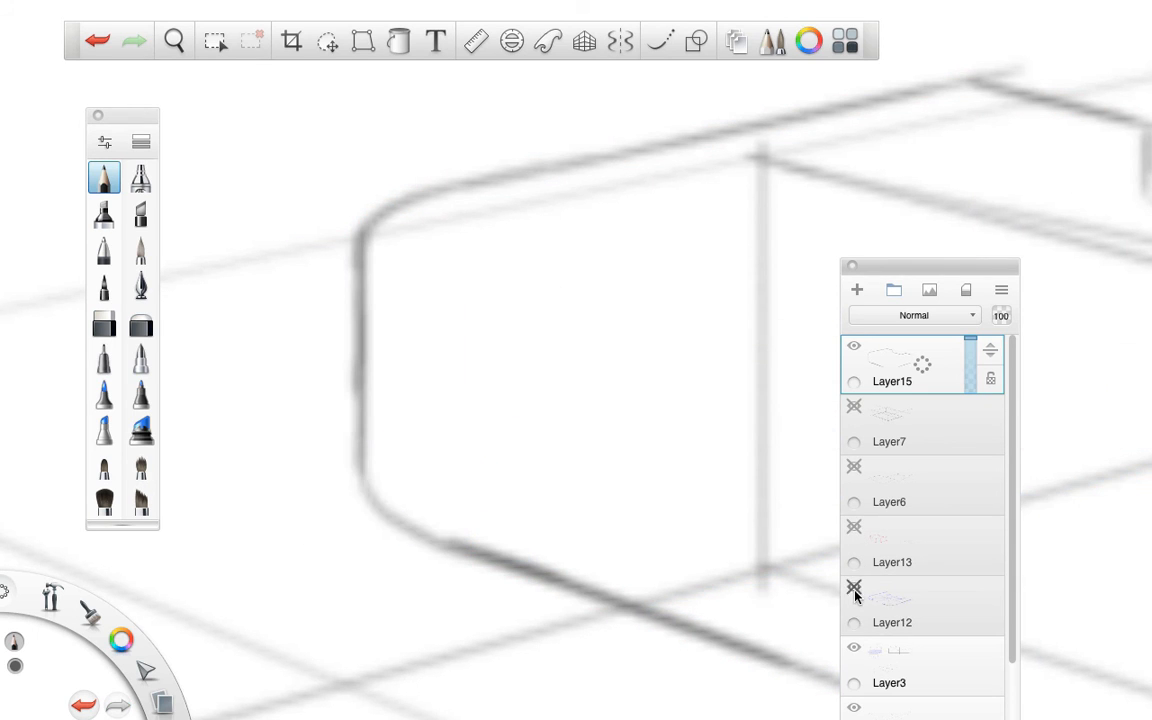
left_click(855, 592)
key("space")
left_click_drag(714, 475, 615, 484)
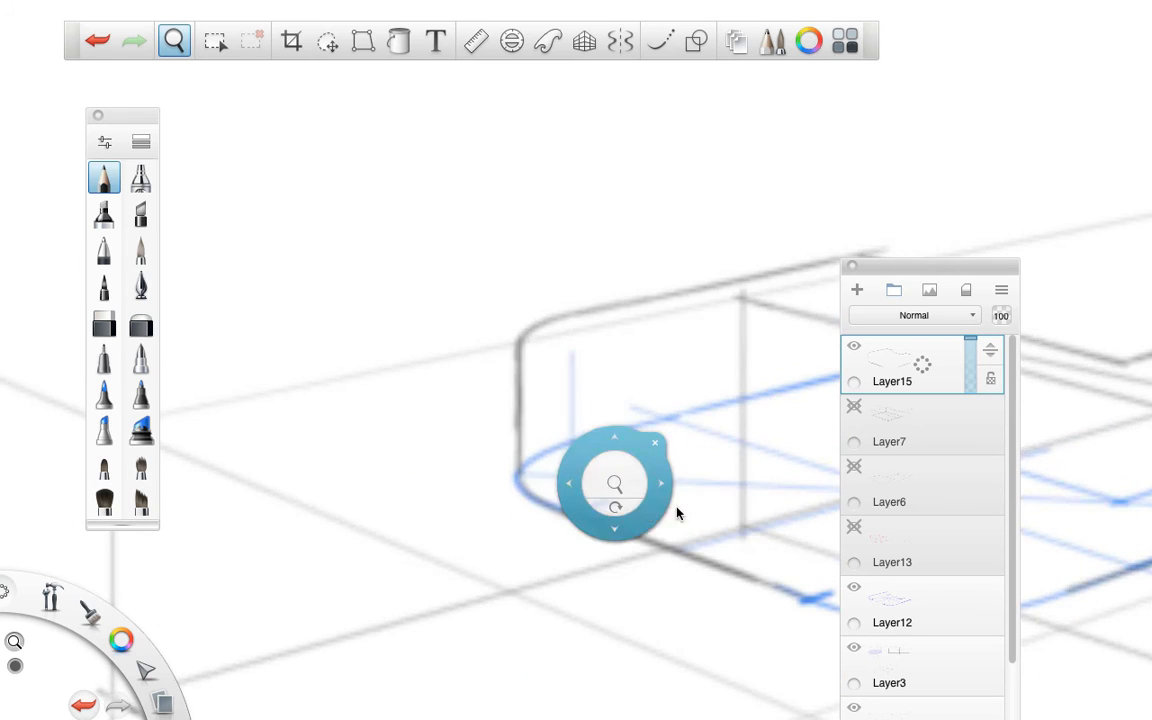
left_click_drag(677, 513, 256, 425)
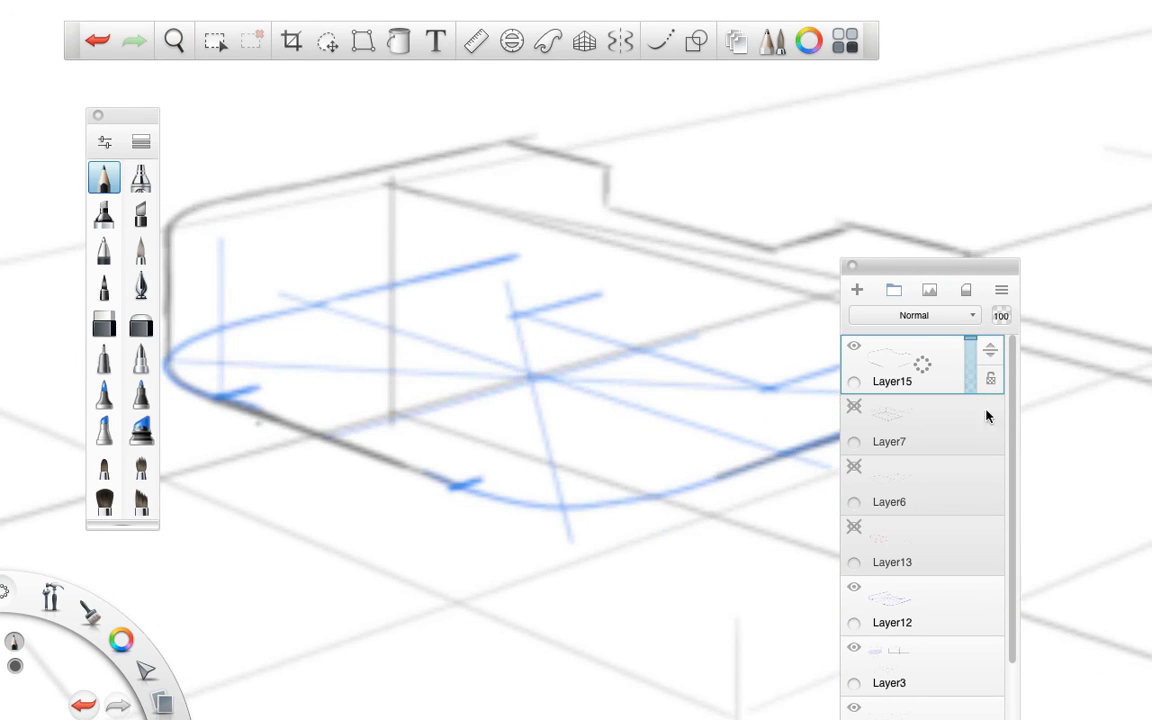
left_click_drag(918, 268, 1023, 245)
left_click(660, 41)
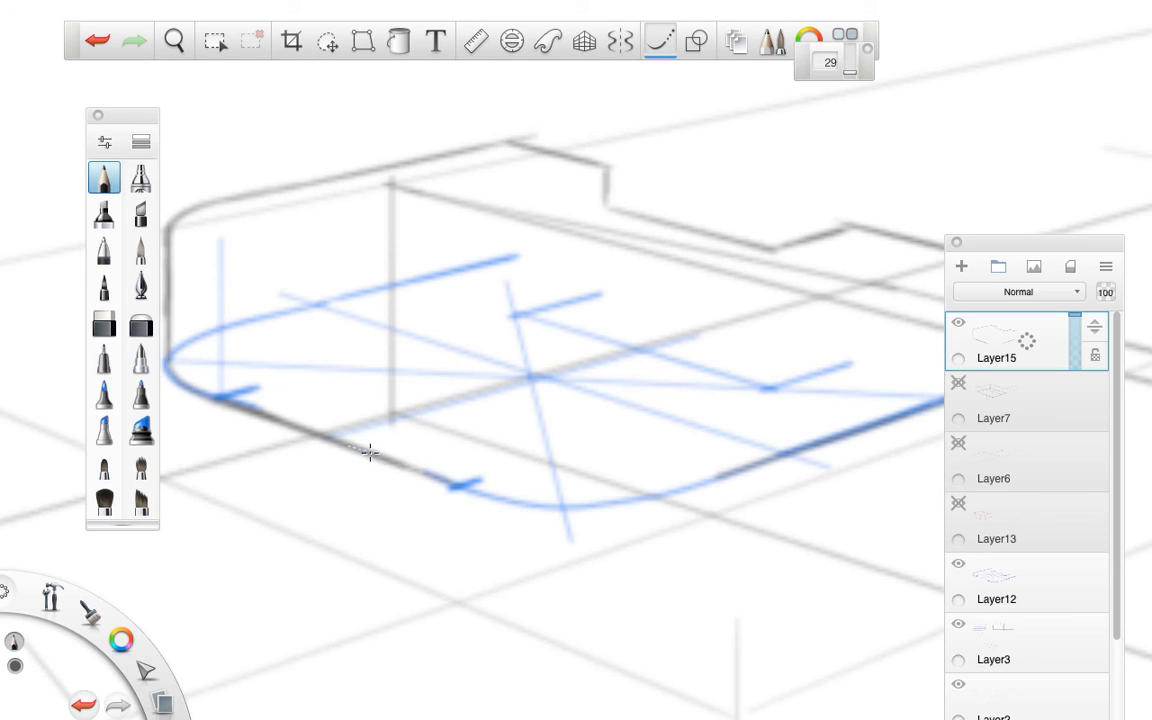
mouse_move(370, 452)
left_mouse_down()
mouse_move(532, 504)
mouse_move(604, 503)
mouse_move(802, 453)
left_mouse_up()
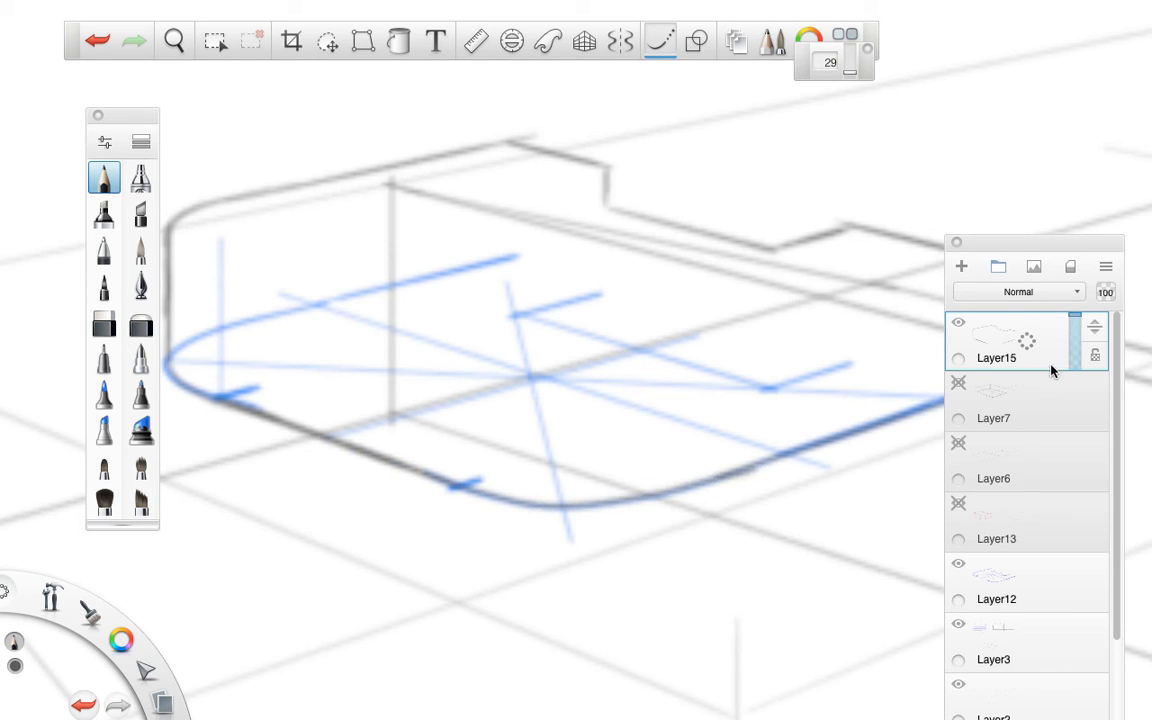
- Hide Layer12, Layer3 and Layer2 to isolate the dark grey outline on Layer15
left_click(958, 564)
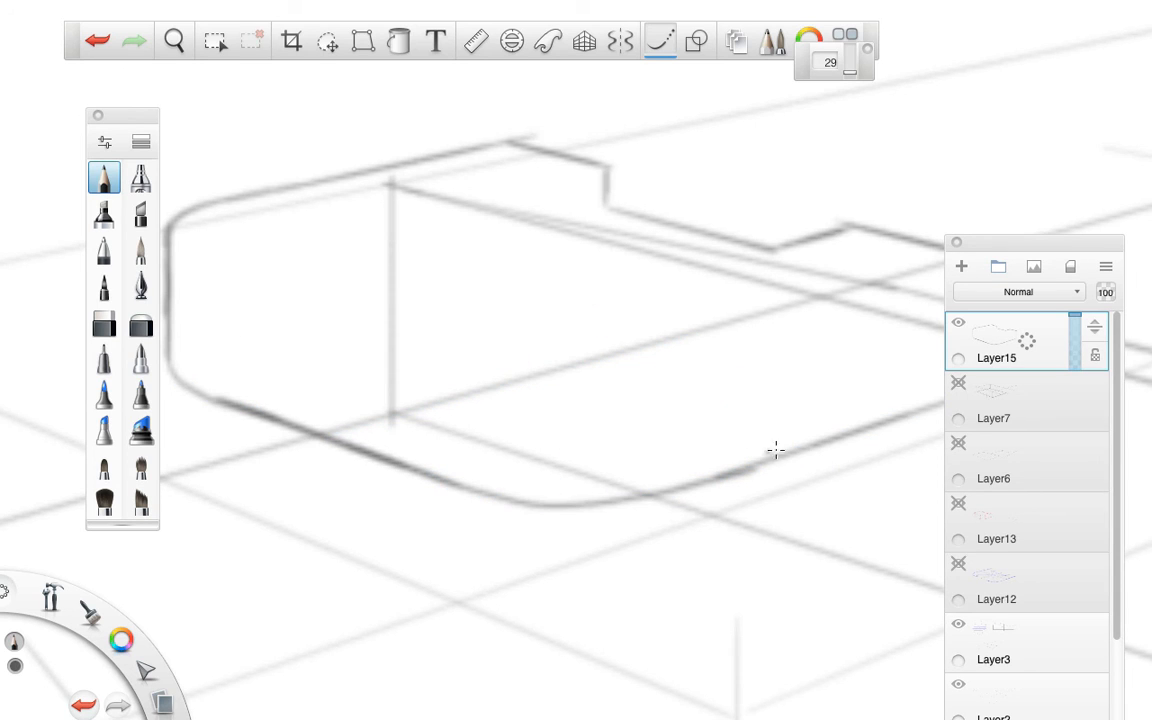
left_click_drag(1028, 242, 1025, 76)
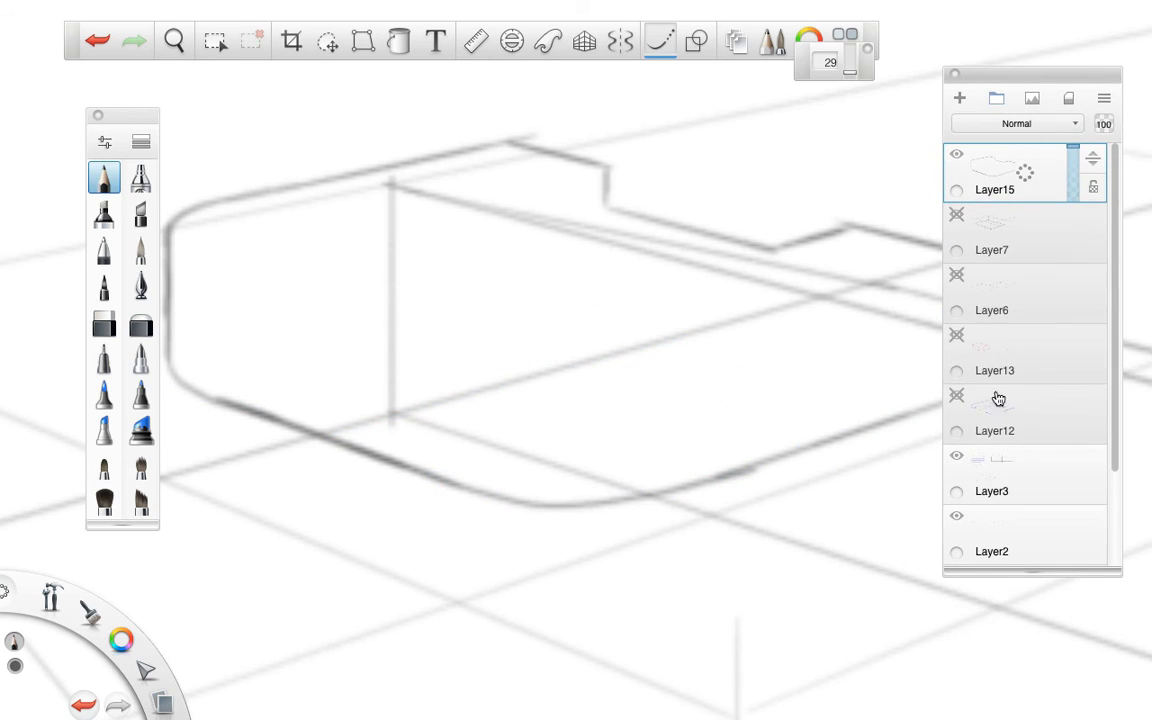
left_click(957, 458)
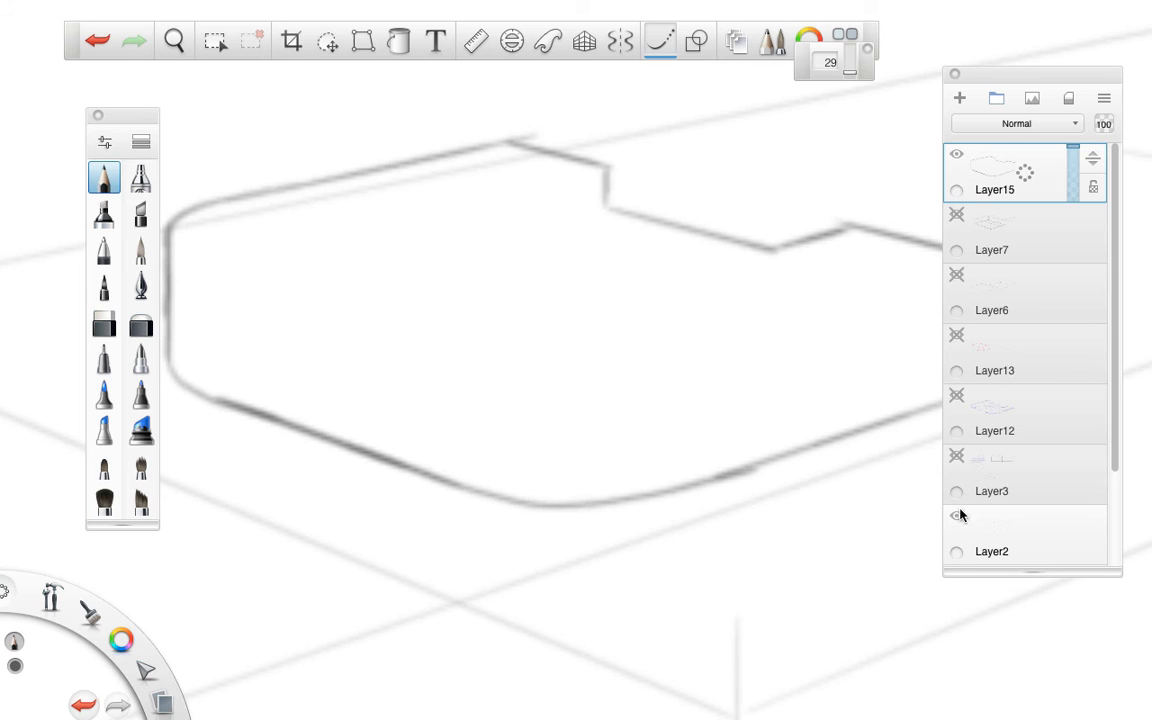
key("space")
left_click_drag(843, 462, 622, 492)
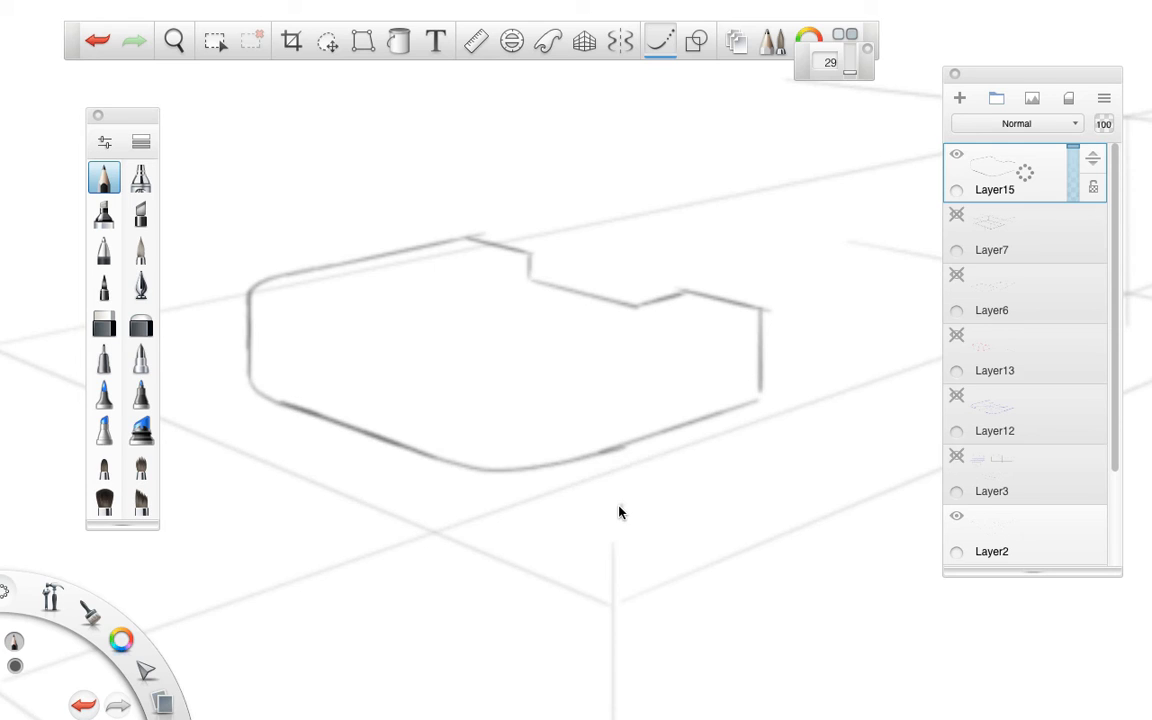
left_click(957, 517)
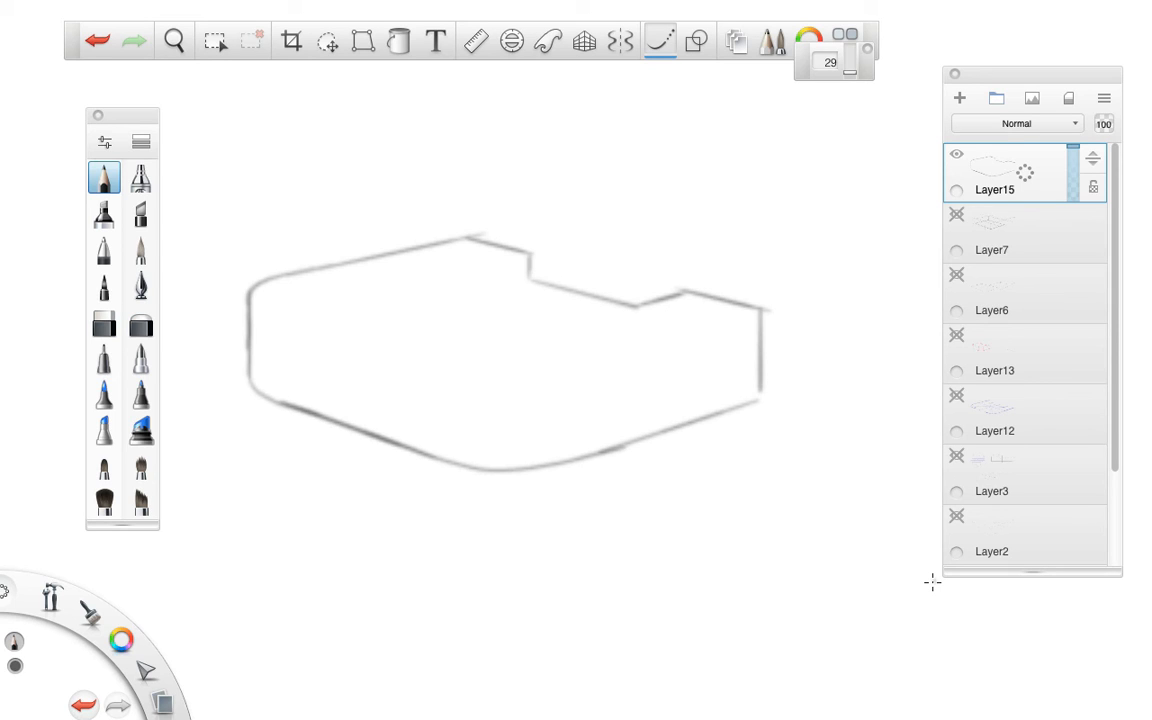
- Close the gap at the base's right corner with Steady Stroke off, and show Layer13
left_click(659, 44)
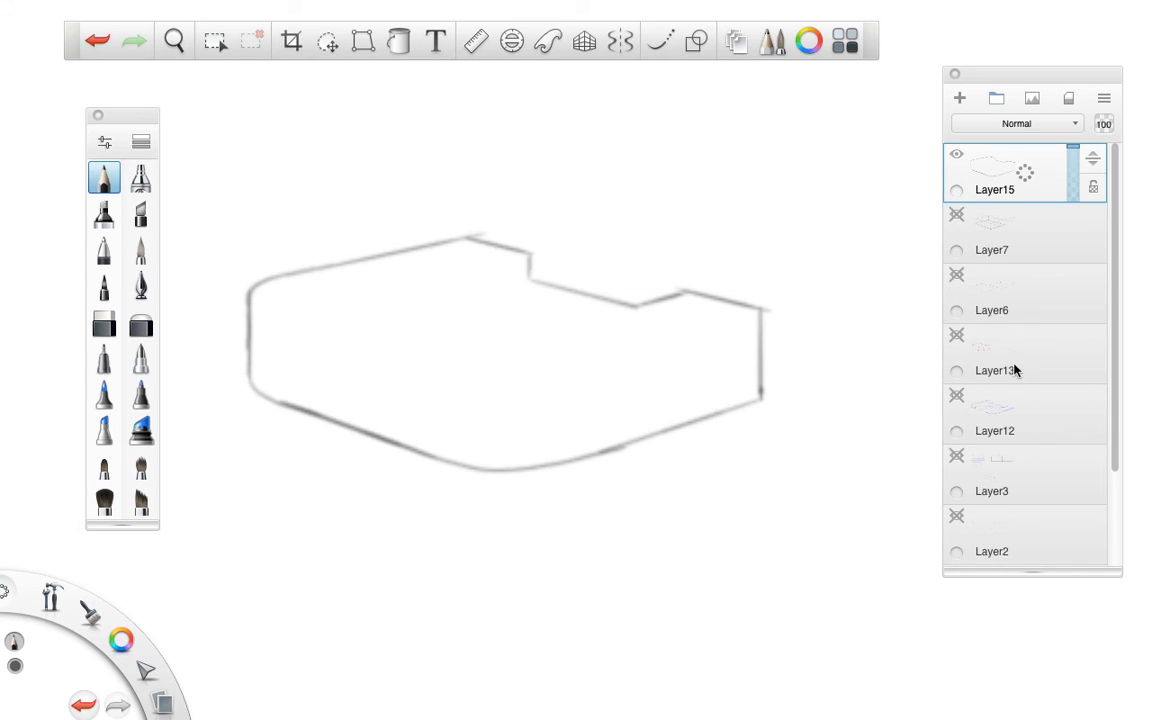
left_click(957, 337)
left_click(957, 337)
left_click(958, 337)
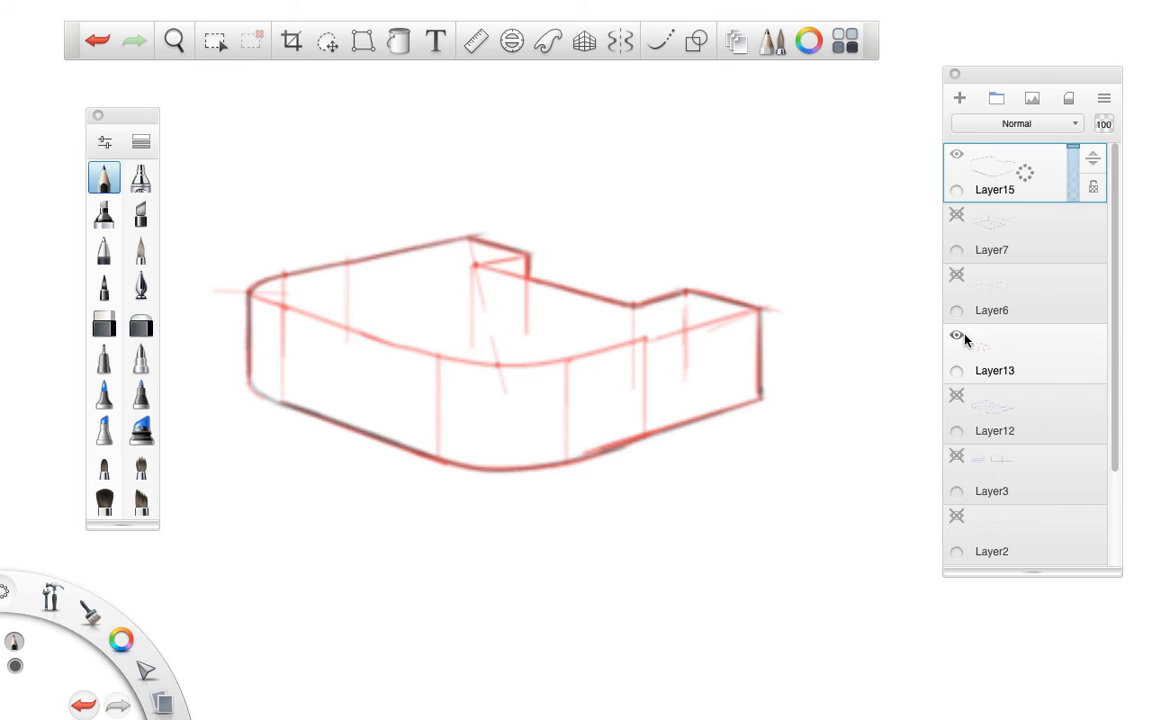
- Trace the top face's front-right and front-left straight edges in dark grey with the ruler
left_click(476, 40)
left_click_drag(707, 303, 697, 363)
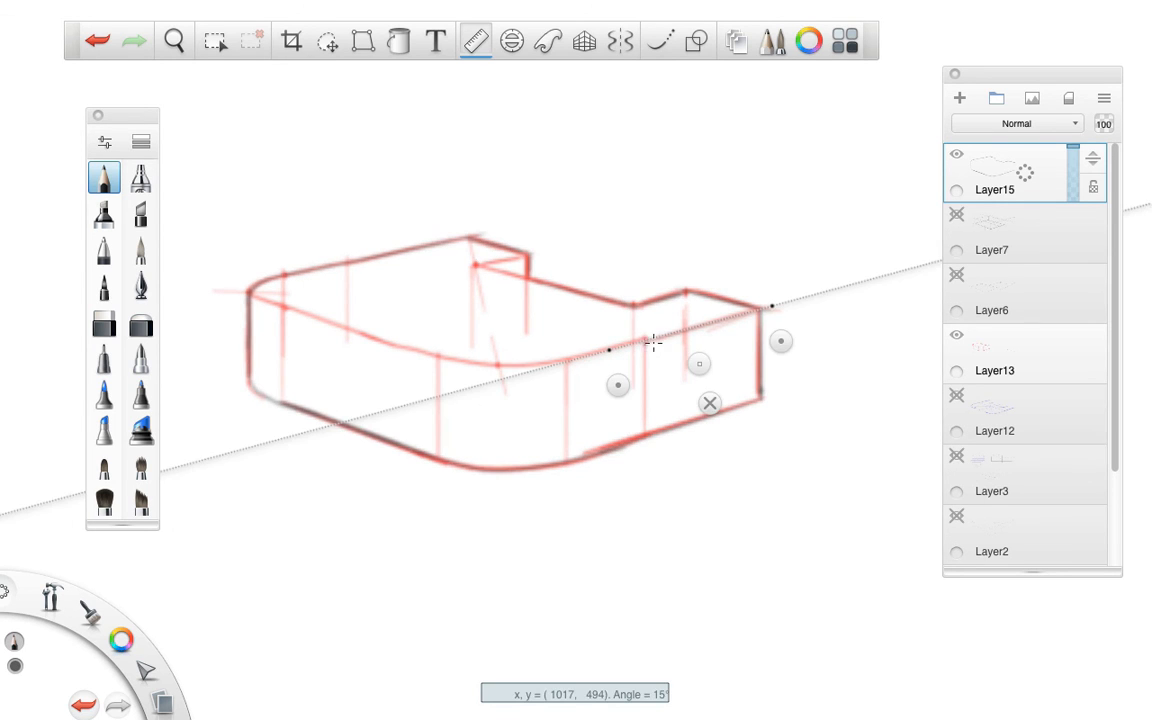
left_click_drag(620, 384, 288, 342)
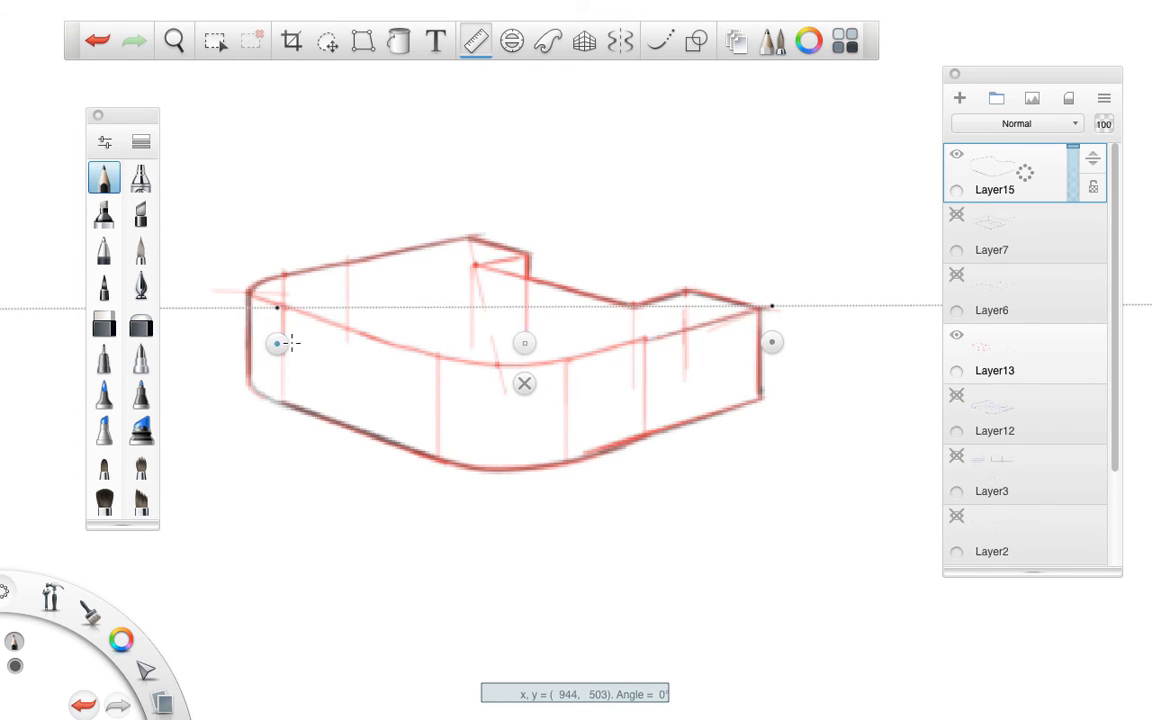
left_click_drag(771, 341, 466, 399)
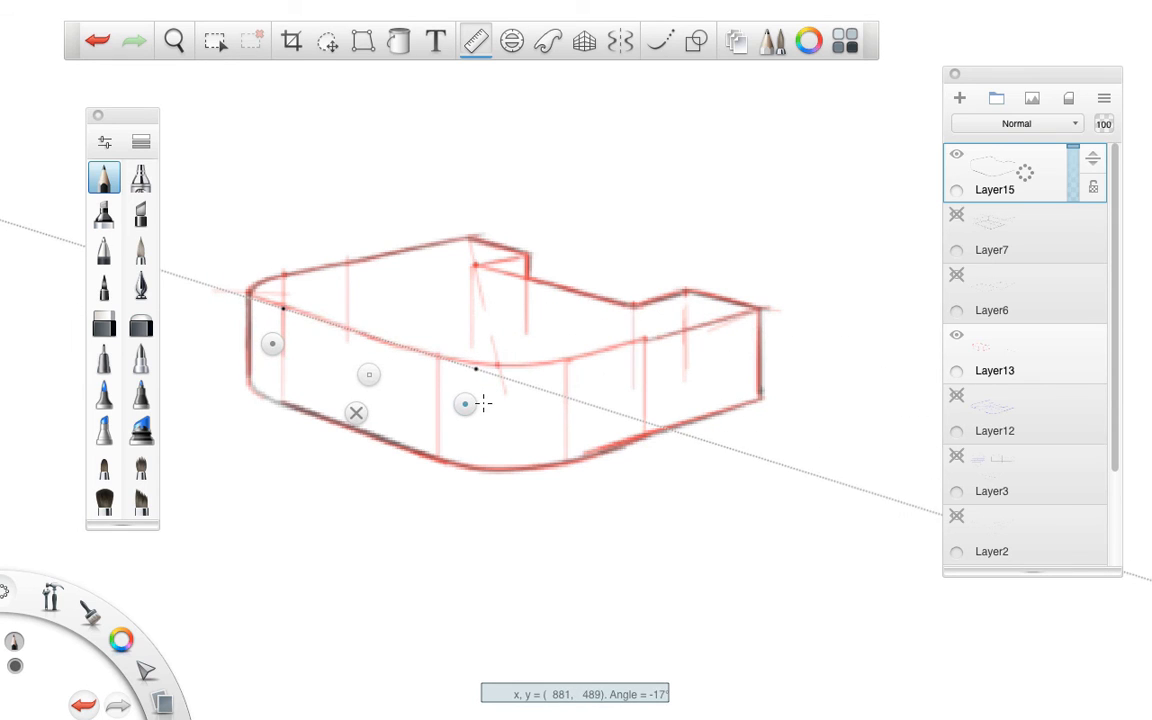
left_click(404, 357)
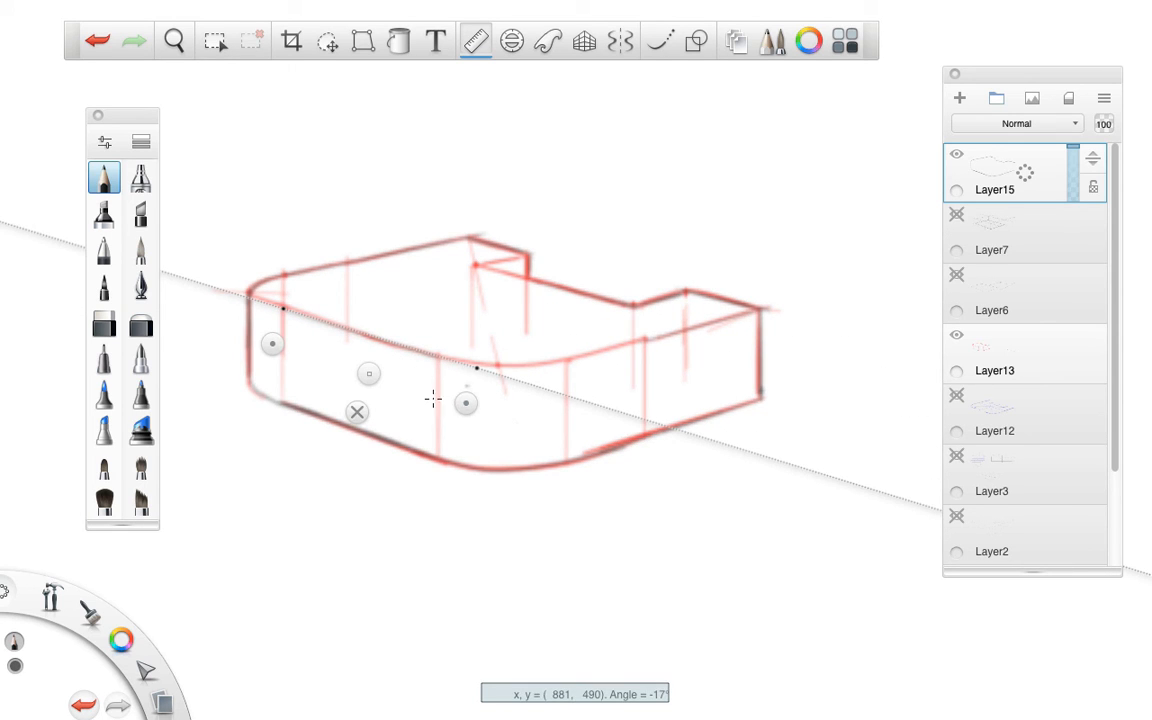
left_click(357, 411)
left_click(956, 336)
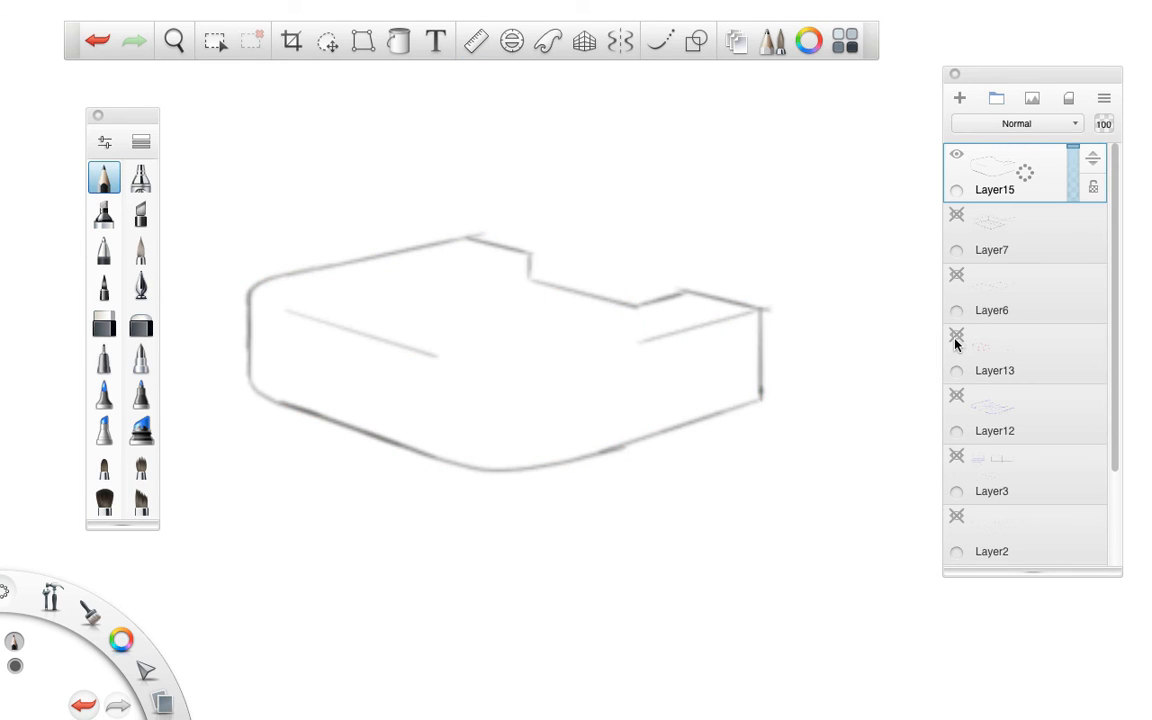
left_click(956, 336)
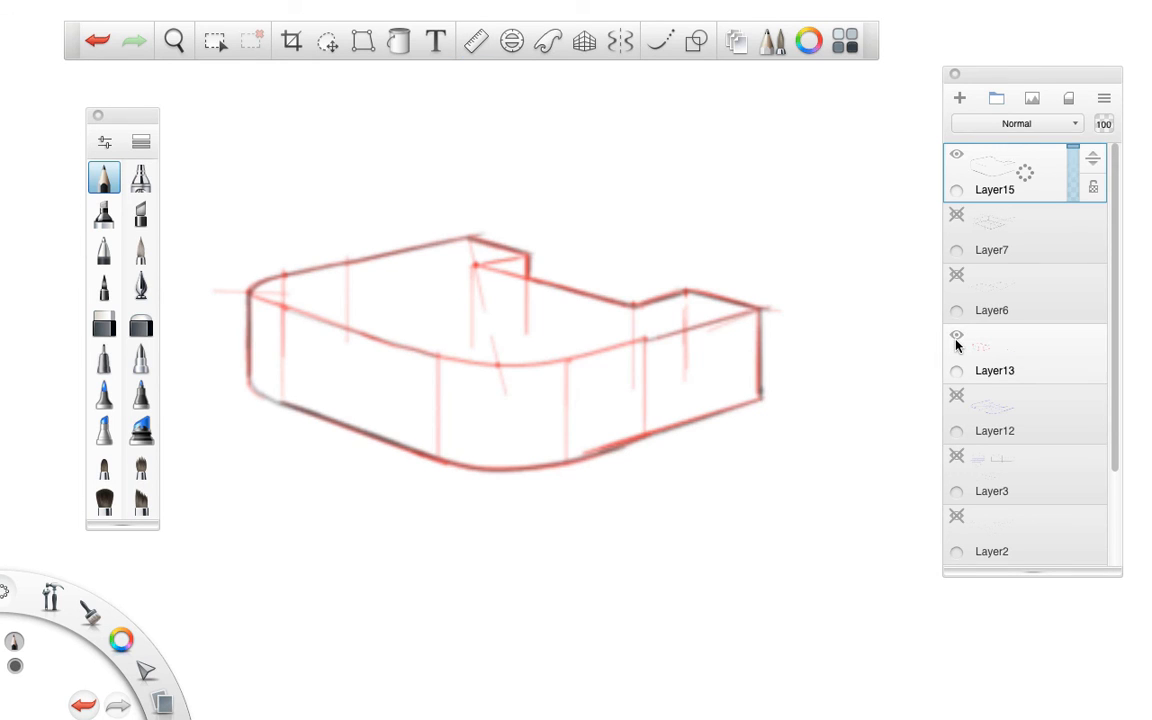
- Trace the top face's rounded front corner in dark grey with Steady Stroke at 29, linking its two front edges
left_click(661, 44)
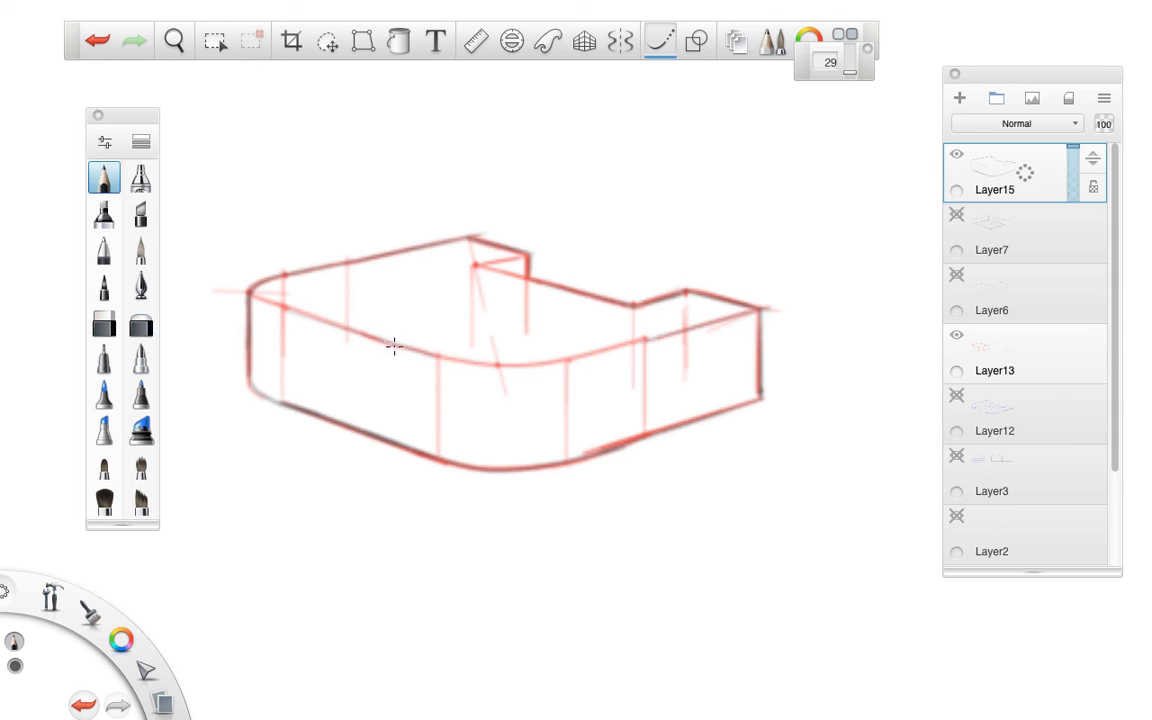
left_click_drag(563, 362, 661, 337)
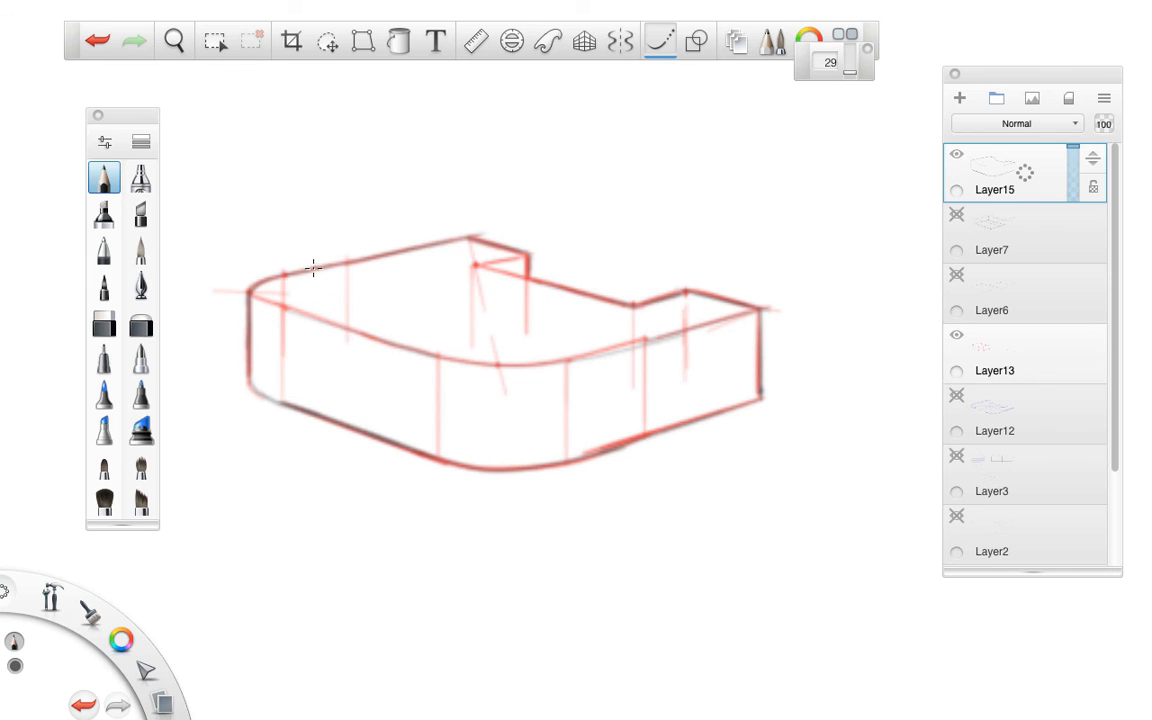
left_click(672, 38)
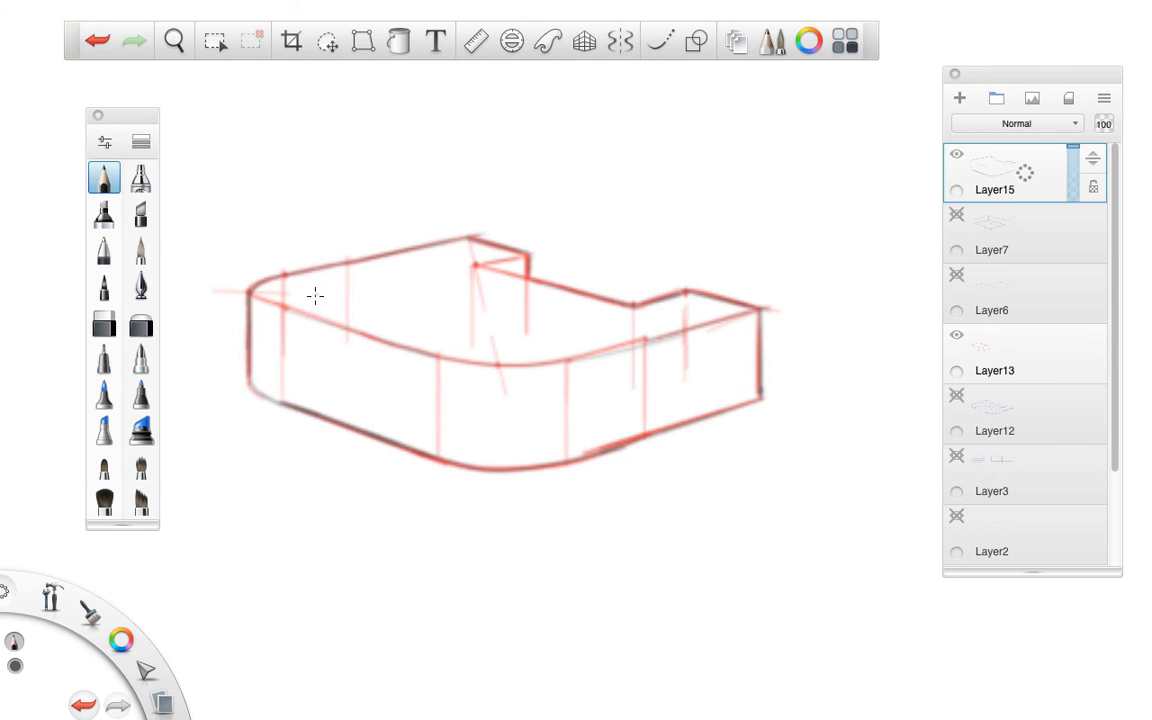
- Trace the top face's left curve from the vertical into the front-left edge in dark grey, and hide Layer13
key("space")
left_click_drag(317, 294, 534, 270)
key("space")
left_click_drag(707, 303, 535, 308)
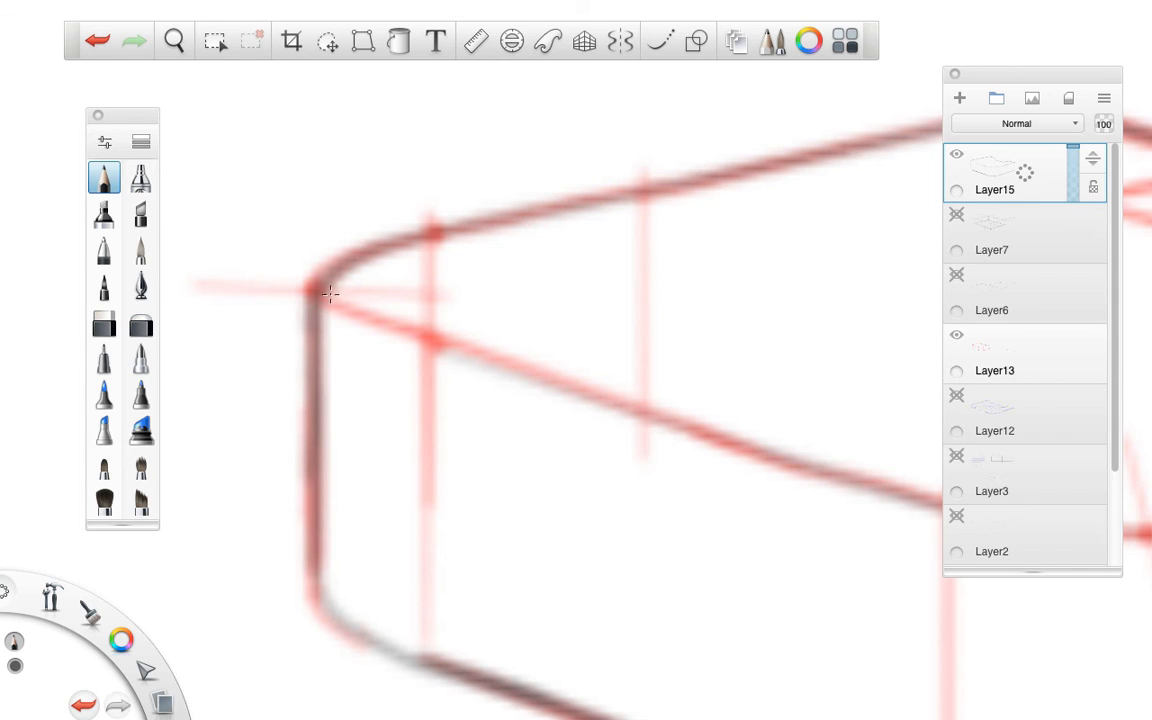
mouse_move(327, 296)
left_mouse_down()
mouse_move(478, 351)
mouse_move(771, 425)
mouse_move(830, 465)
left_mouse_up()
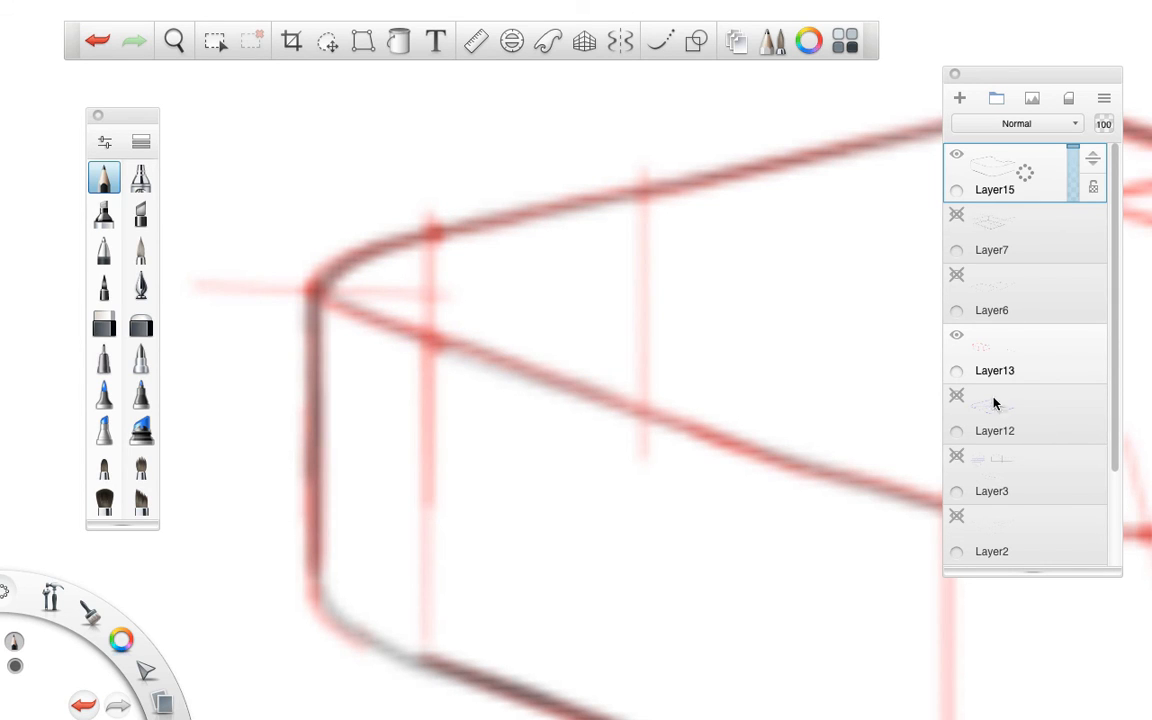
left_click(958, 337)
key("space")
mouse_move(684, 340)
left_mouse_down()
mouse_move(699, 394)
mouse_move(674, 459)
mouse_move(414, 424)
mouse_move(748, 406)
mouse_move(730, 473)
mouse_move(684, 507)
mouse_move(617, 502)
mouse_move(333, 430)
left_mouse_up()
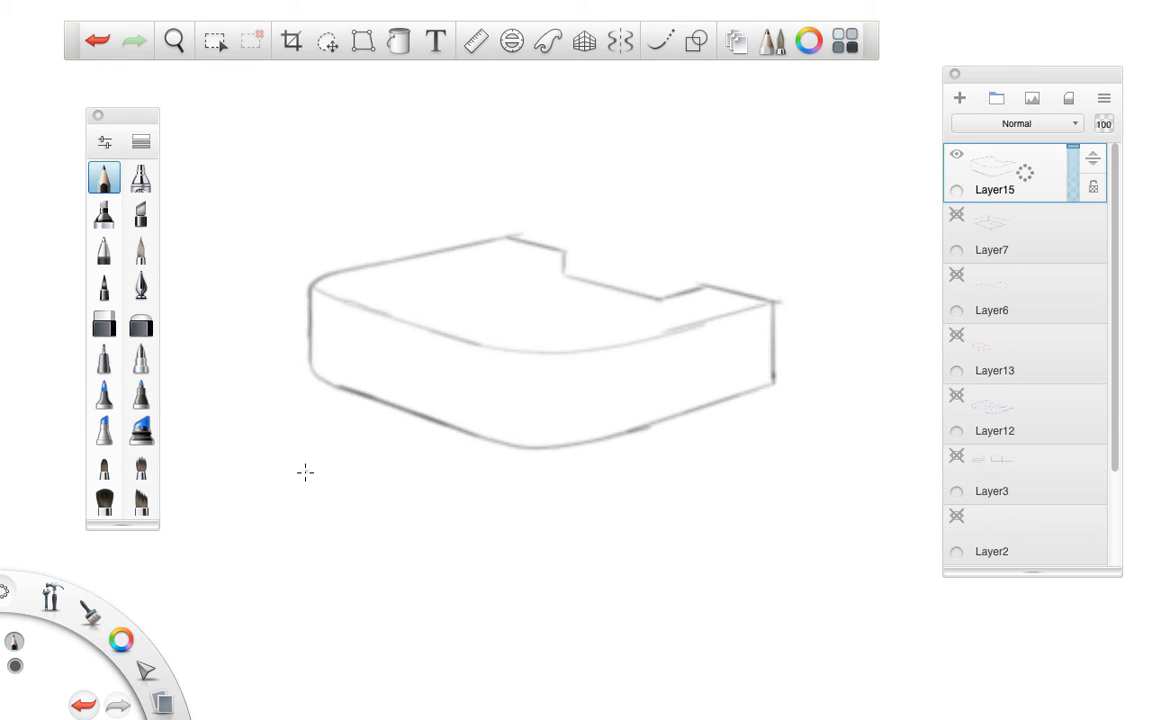
- Trace the three vertical tangent lines at the rounded corners in dark grey on Layer15, using Layer13 as the guide, and hide it
left_click(957, 336)
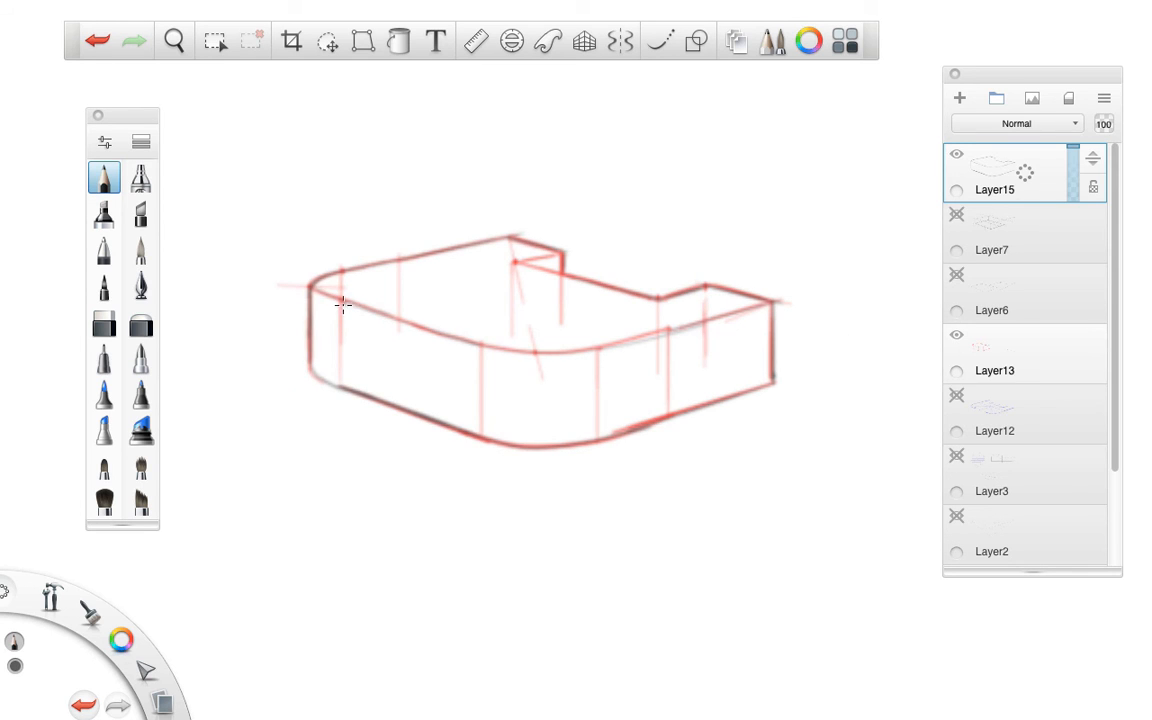
left_click_drag(340, 339, 343, 386)
left_click_drag(479, 346, 476, 406)
left_click_drag(628, 342, 626, 420)
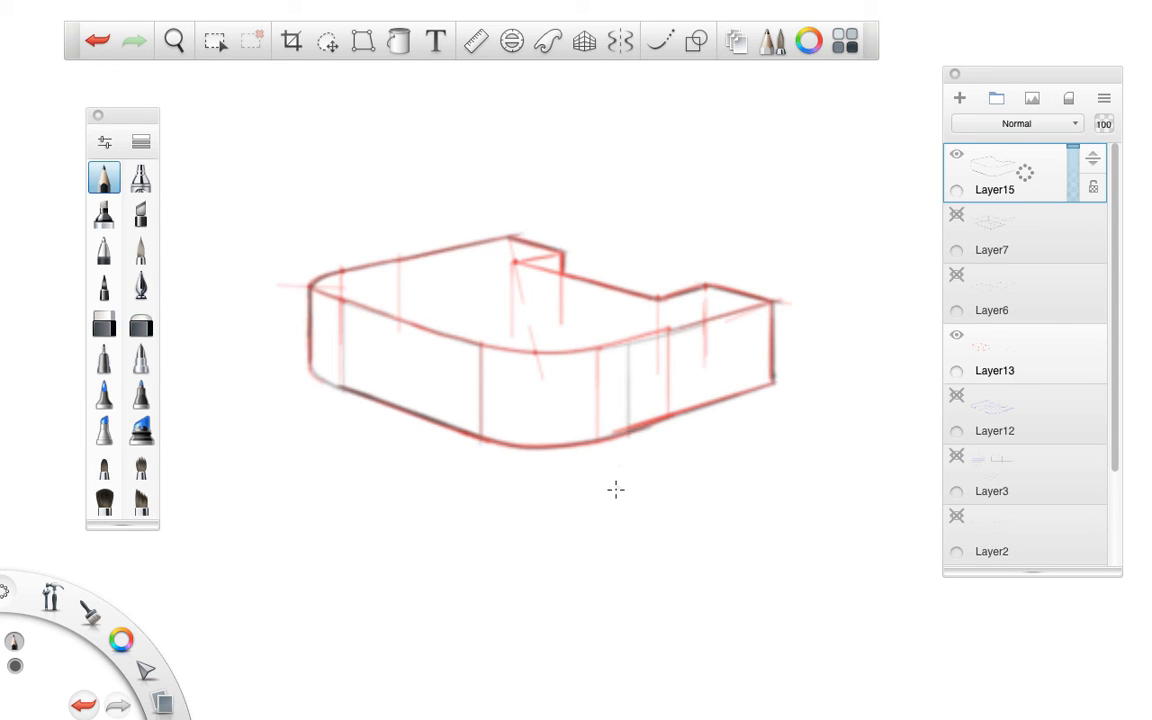
left_click(956, 335)
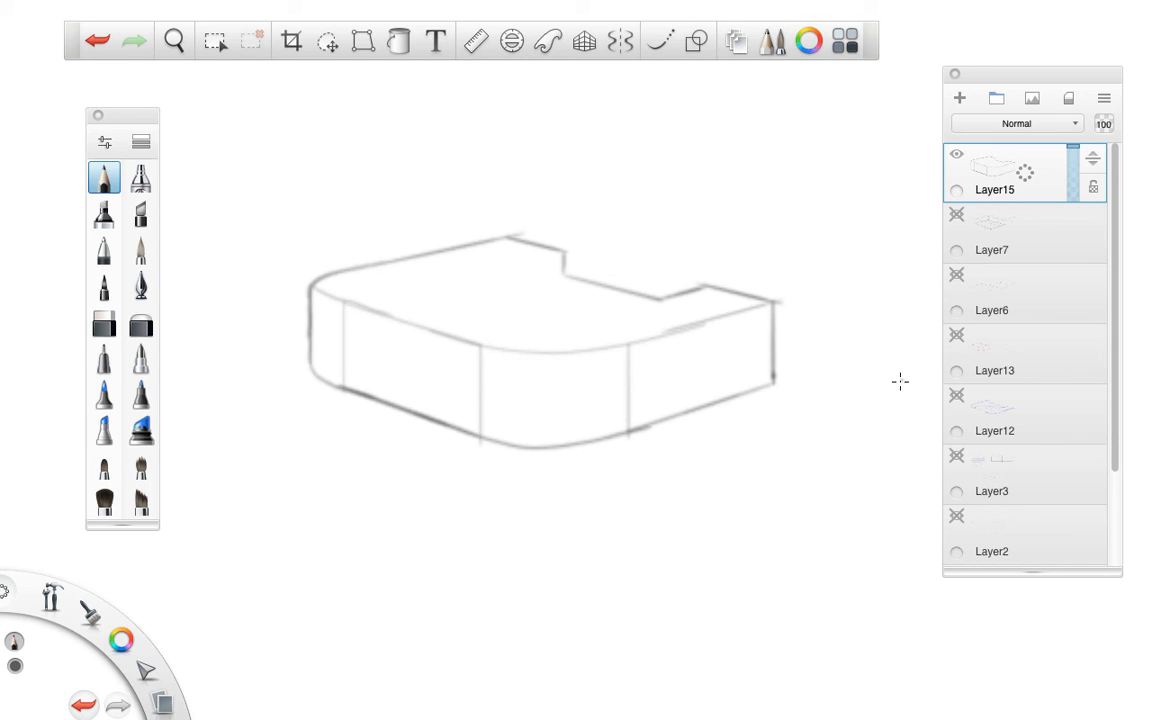
- Compare the solid without and with its three tangent verticals by undoing and redoing them
key("super+z")
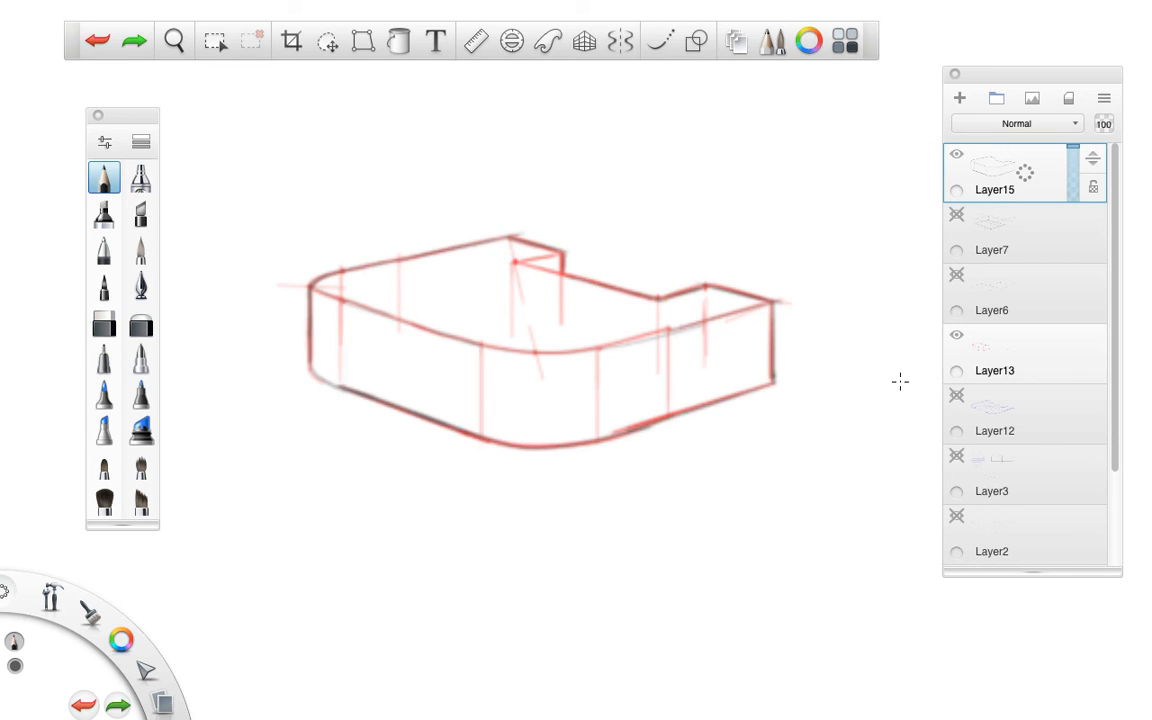
key("super+shift+z")
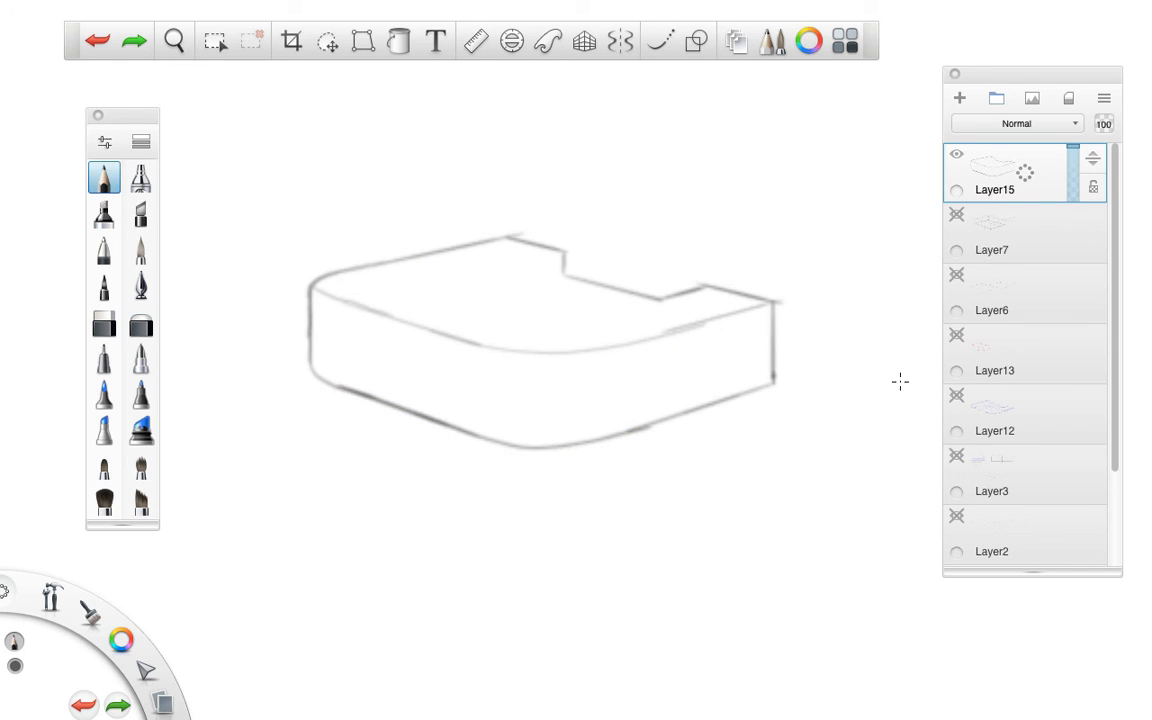
key("super+shift+z")
key("super+shift+z")
key("super+shift+z")
key("super+shift+z")
key("super+shift+z")
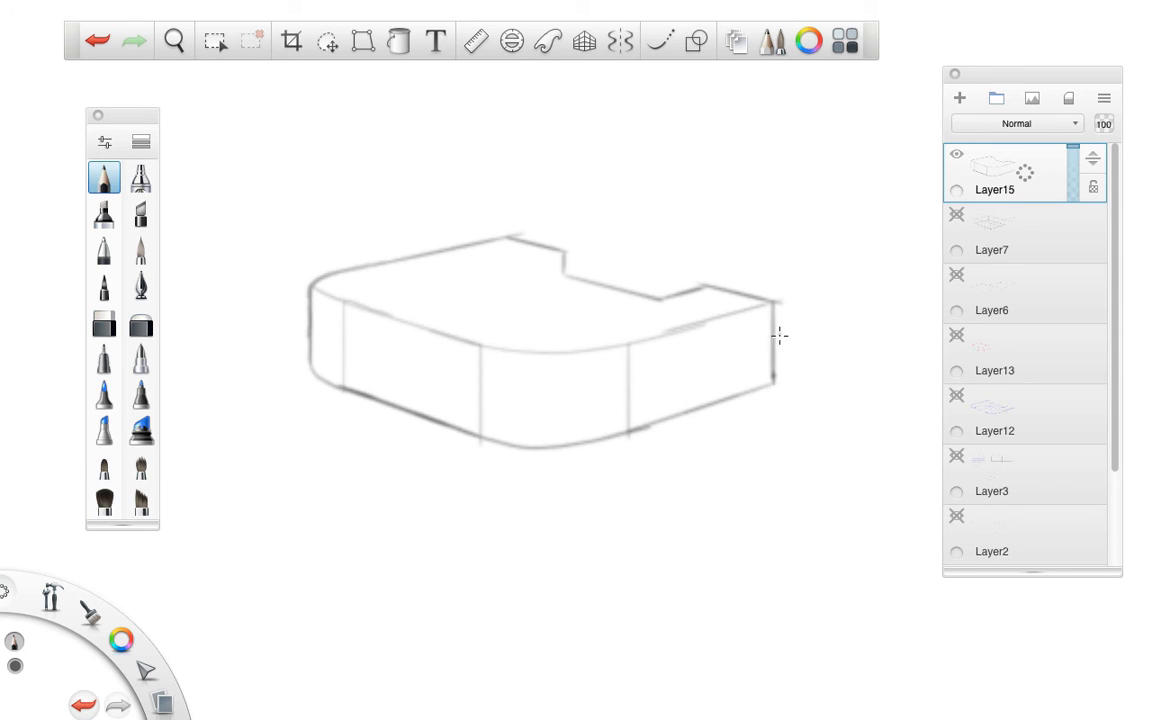
left_click_drag(781, 337, 778, 340)
left_click_drag(553, 380, 550, 445)
key("ctrl+z")
key("ctrl+z")
- Compare the grey tracing with the red sketch by showing and hiding Layer13, with Layer15 as the active layer
left_click(958, 338)
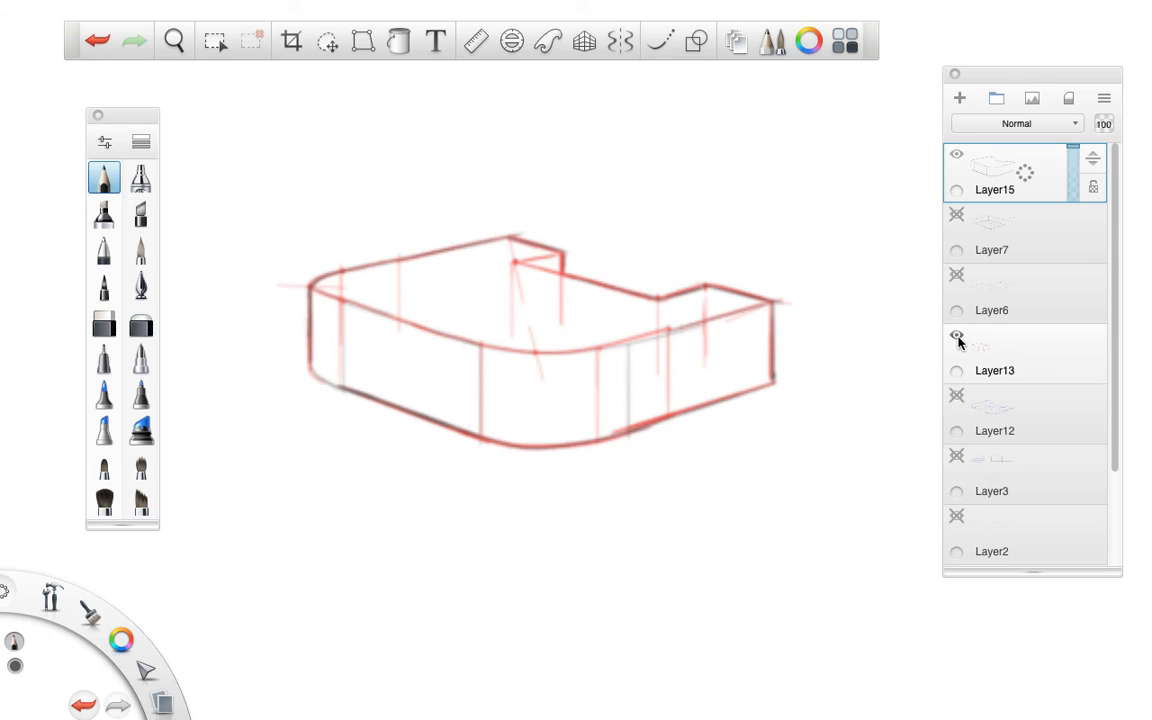
left_click(966, 352)
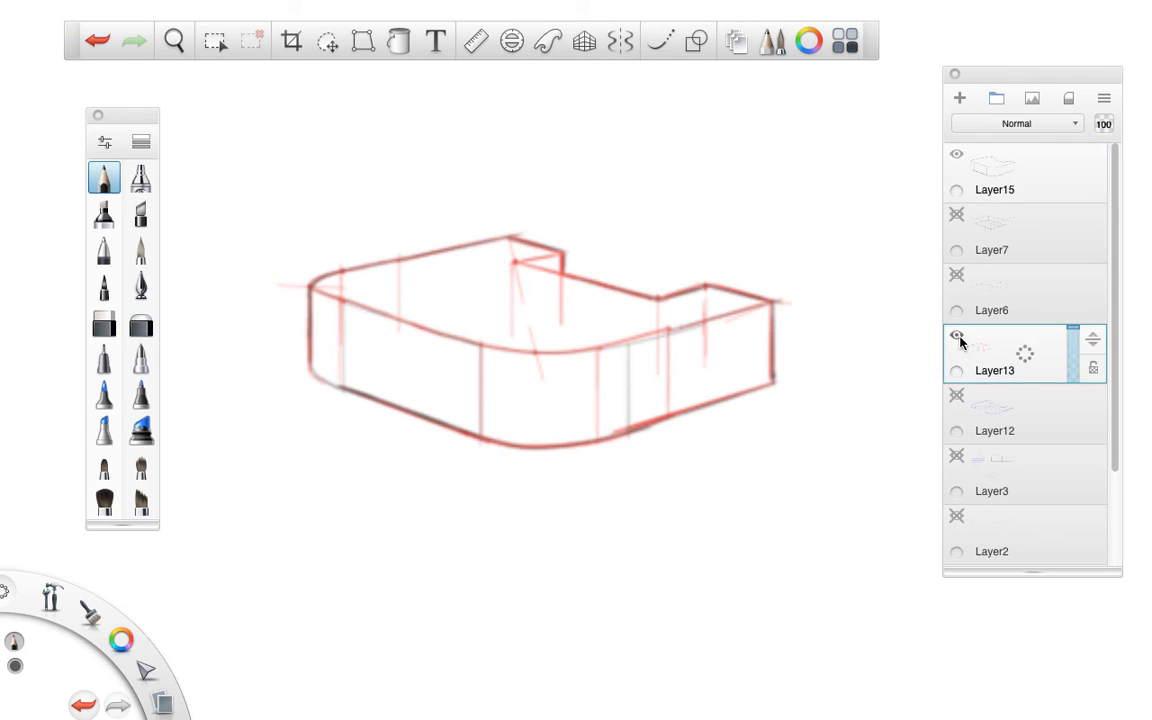
left_click(958, 336)
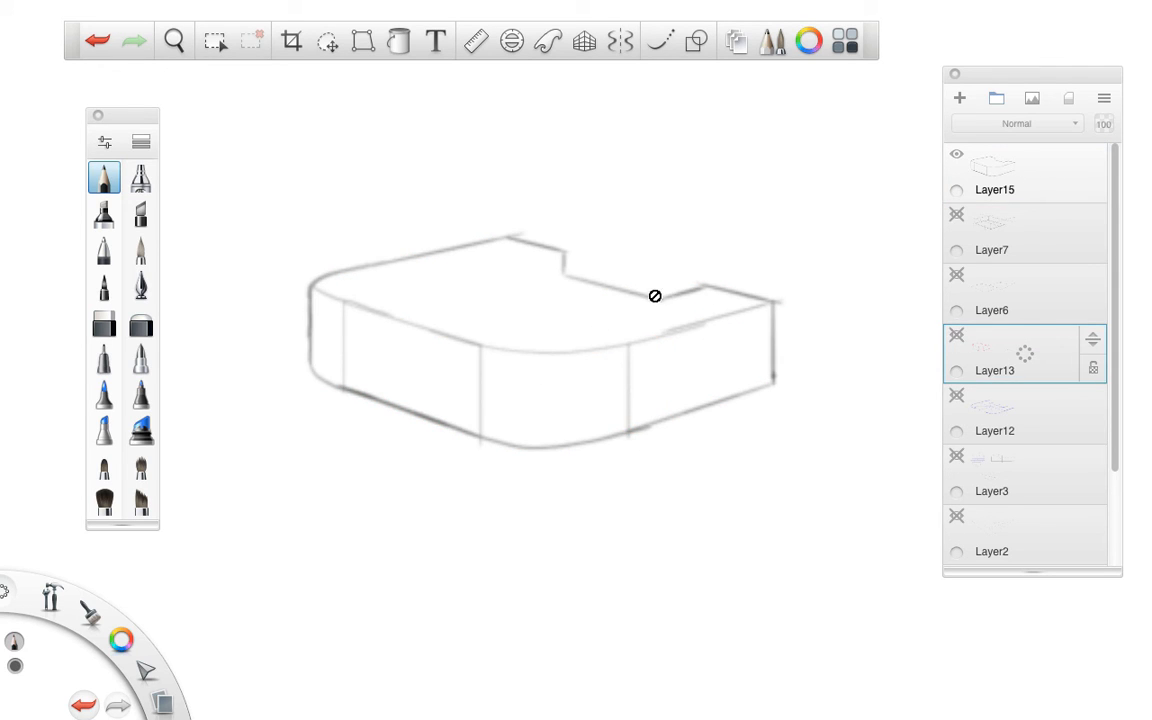
left_click(1022, 172)
left_click(957, 337)
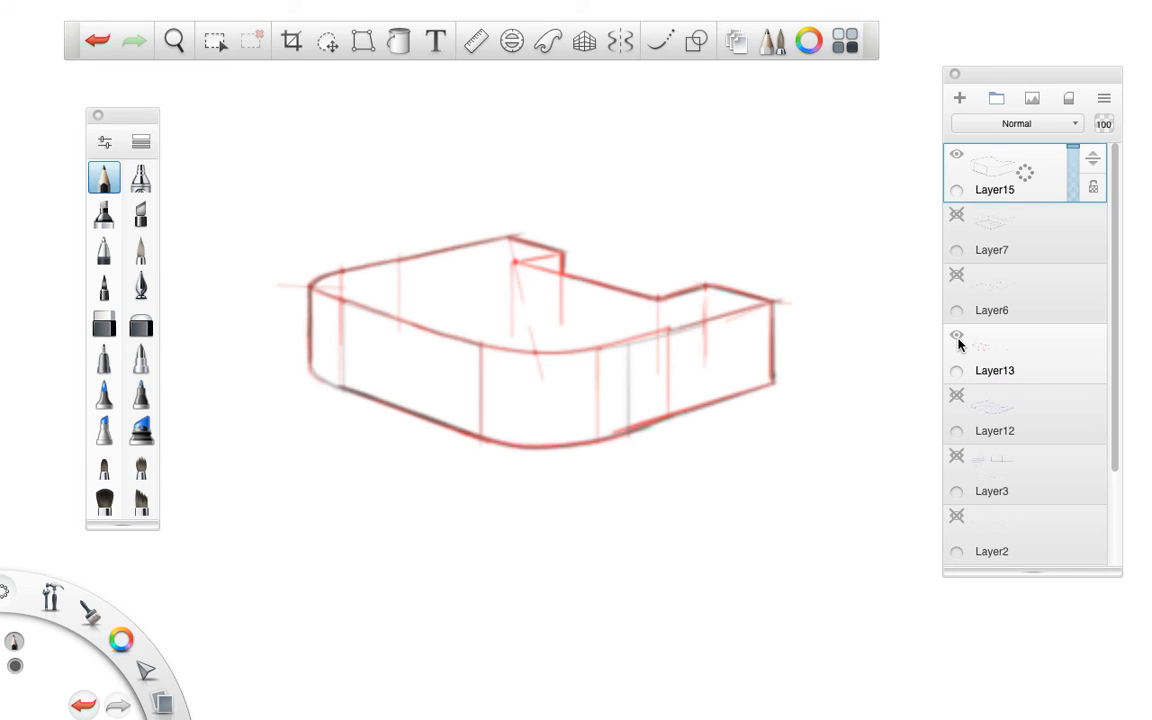
left_click(957, 337)
left_click(958, 340)
left_click(958, 340)
left_click(958, 340)
- Trace the notch's two inner lines in dark grey behind its short vertical and hide Layer13
key("space")
left_click_drag(609, 268, 814, 255)
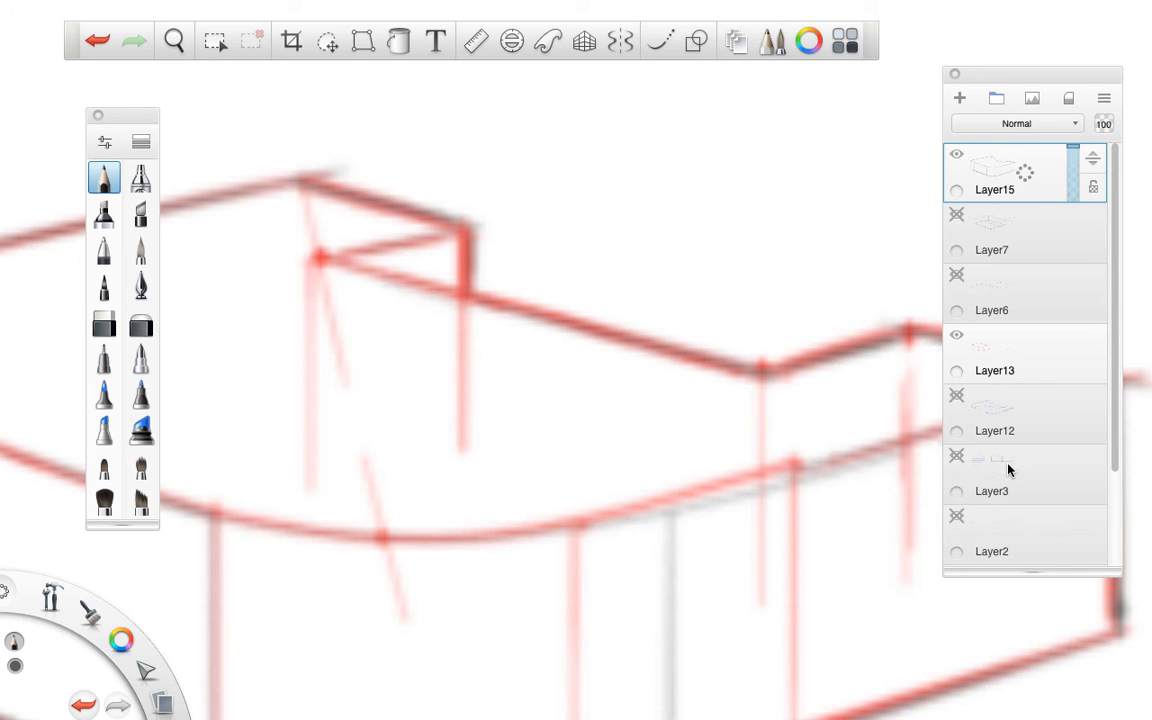
left_click(952, 348)
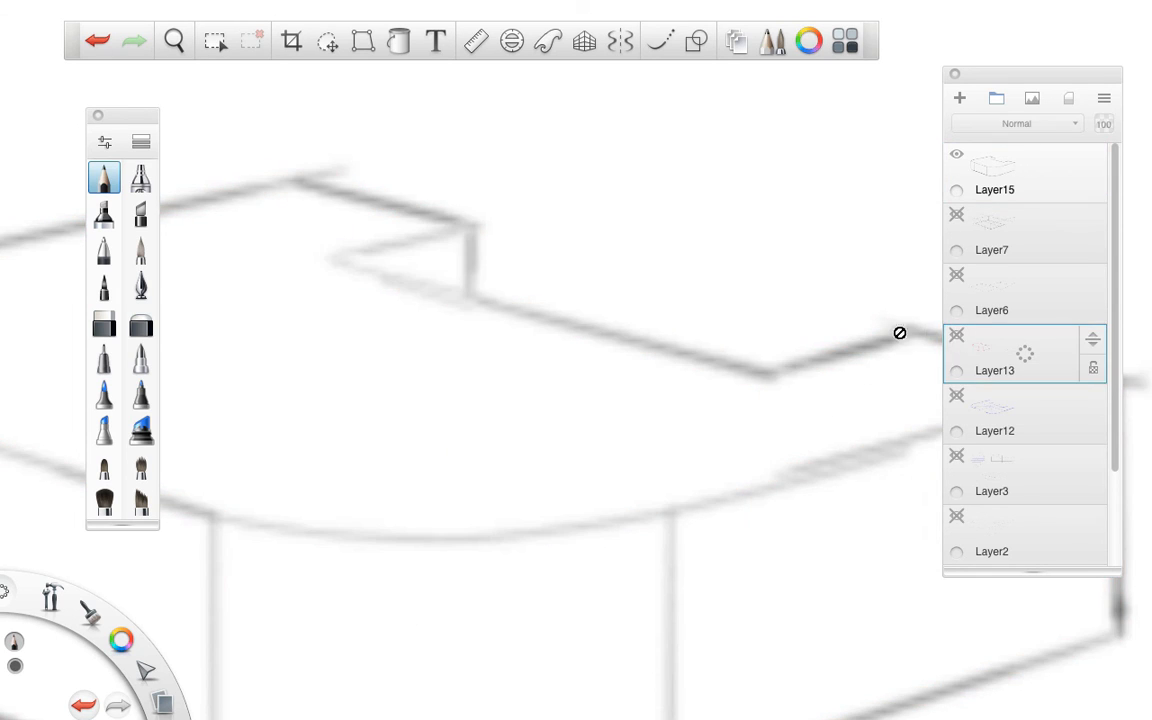
key("space")
left_click_drag(770, 352, 630, 391)
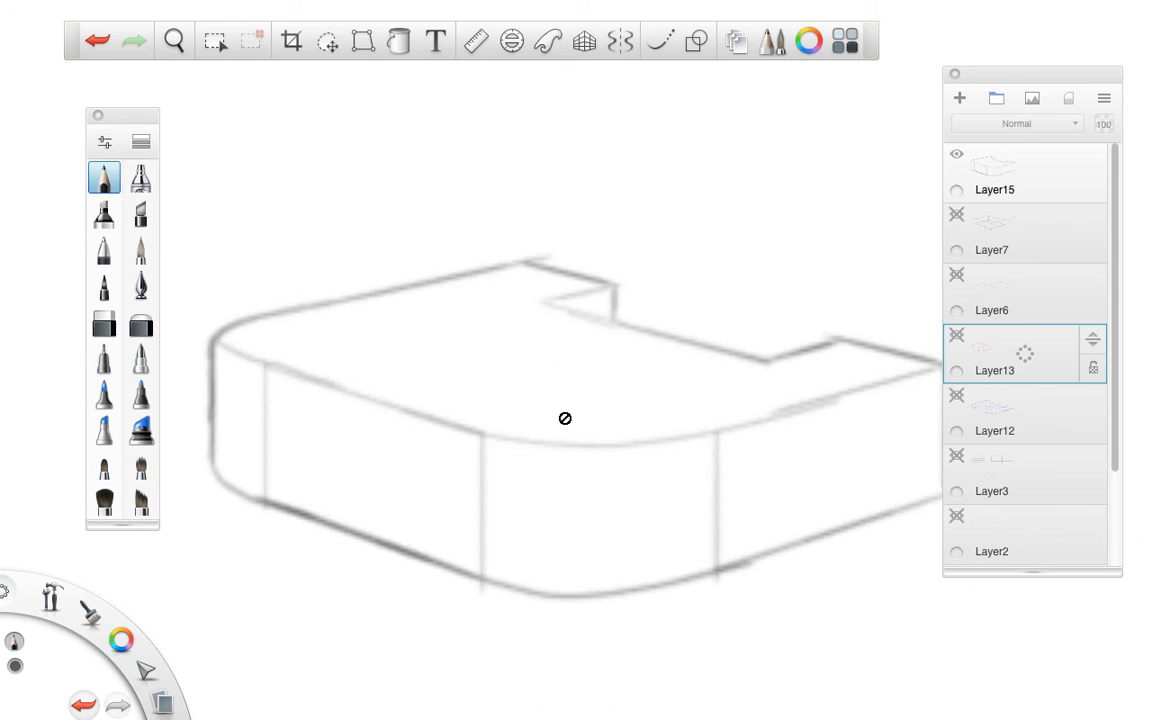
- Set the Hard Eraser size to 2.0 and erase the notch's inner lines on Layer15
key("e")
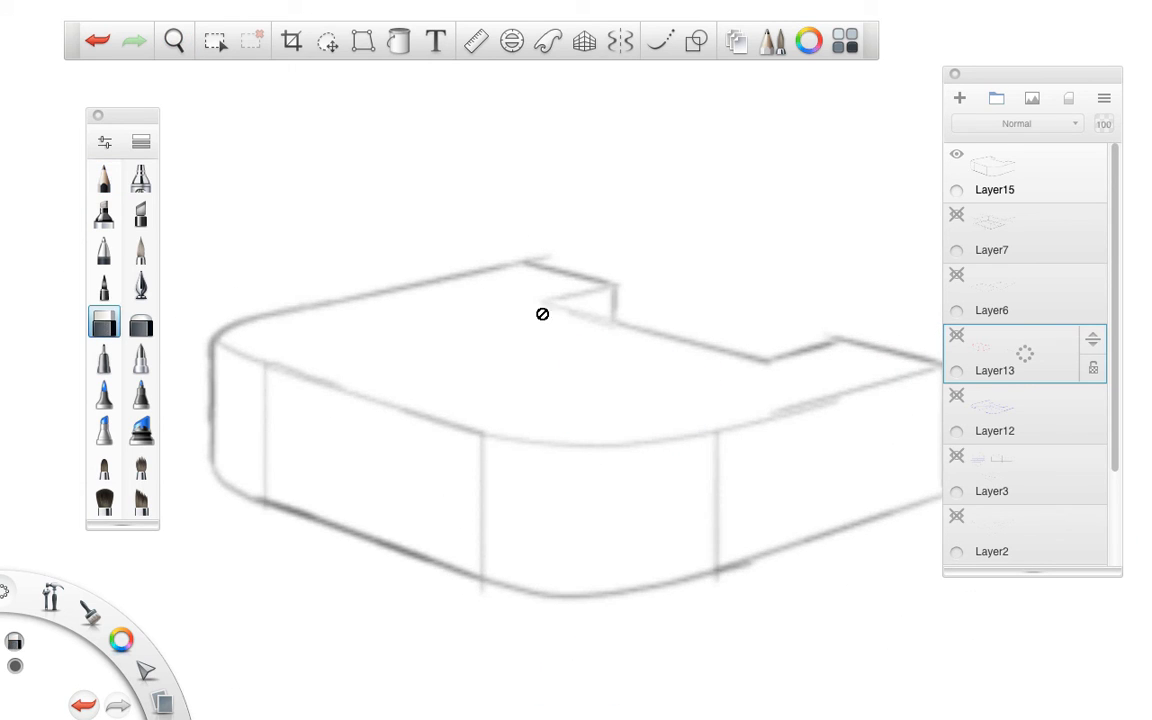
left_click(990, 174)
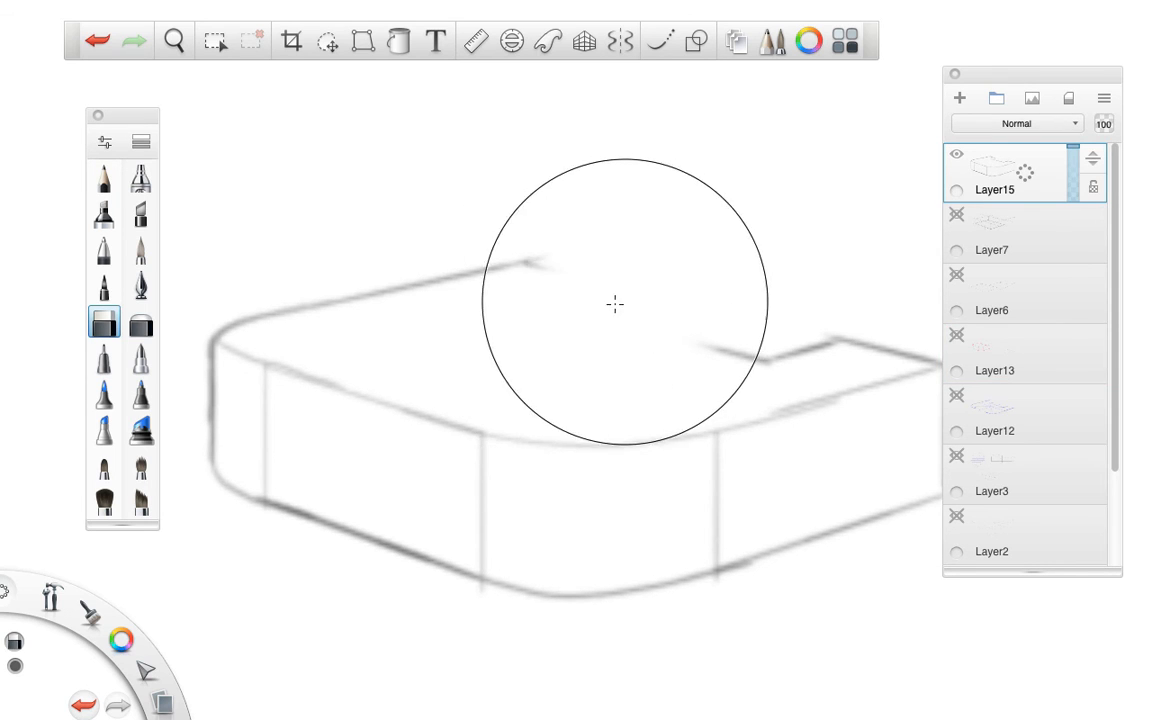
double_click(101, 326)
left_click_drag(92, 228, 72, 236)
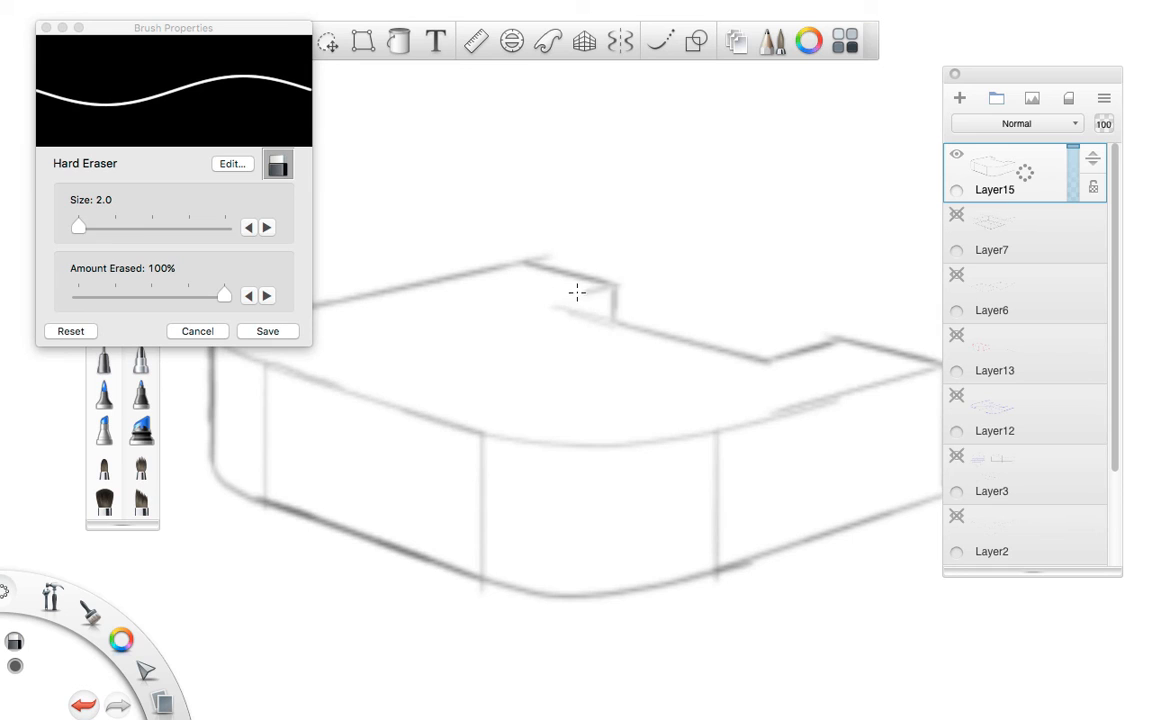
mouse_move(588, 319)
left_mouse_down()
mouse_move(563, 303)
mouse_move(595, 292)
left_mouse_up()
left_click(45, 28)
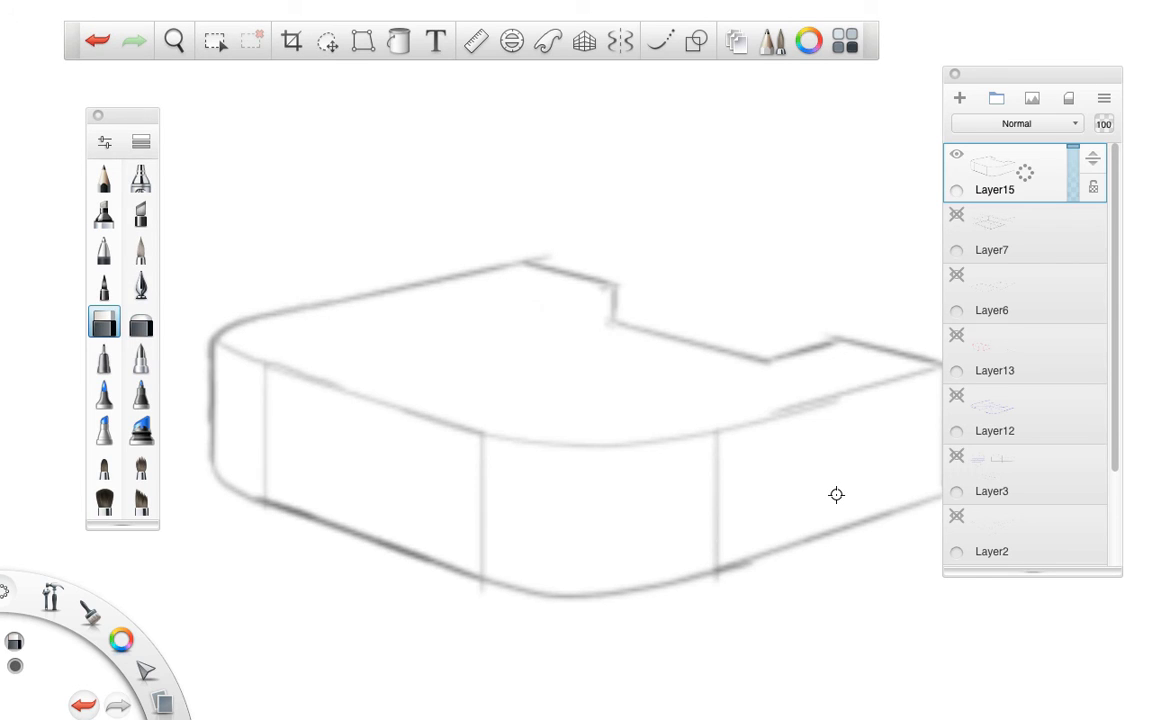
- Undo that erasure, erase a small gap in the notch's short vertical, and erase the notch's inner lines again
key("ctrl+z")
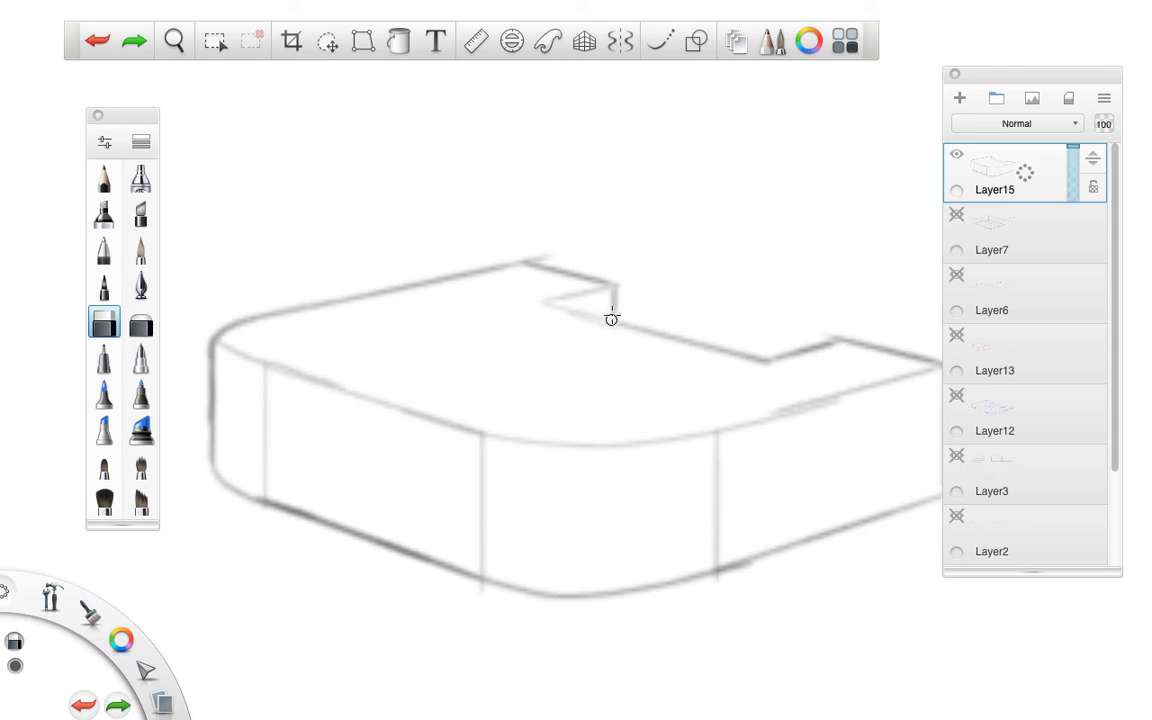
left_click_drag(611, 321, 611, 311)
key("ctrl+z")
key("ctrl+shift+z")
key("ctrl+z")
key("ctrl+z")
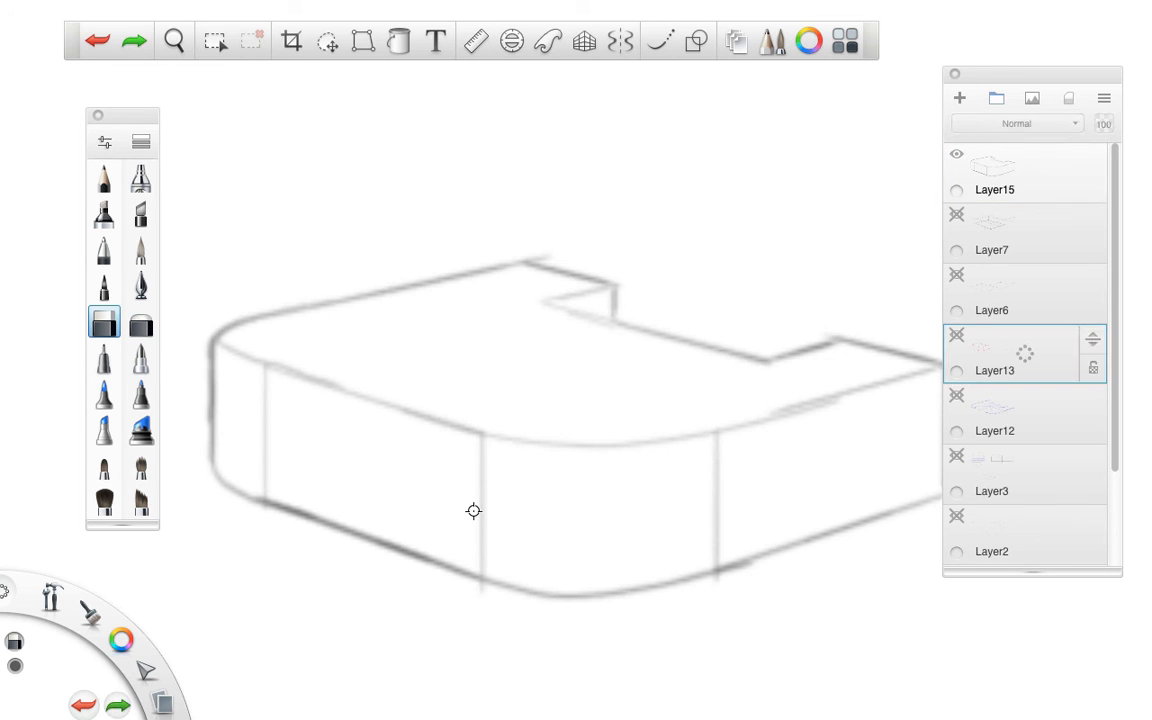
key("ctrl+shift+z")
key("ctrl+shift+z")
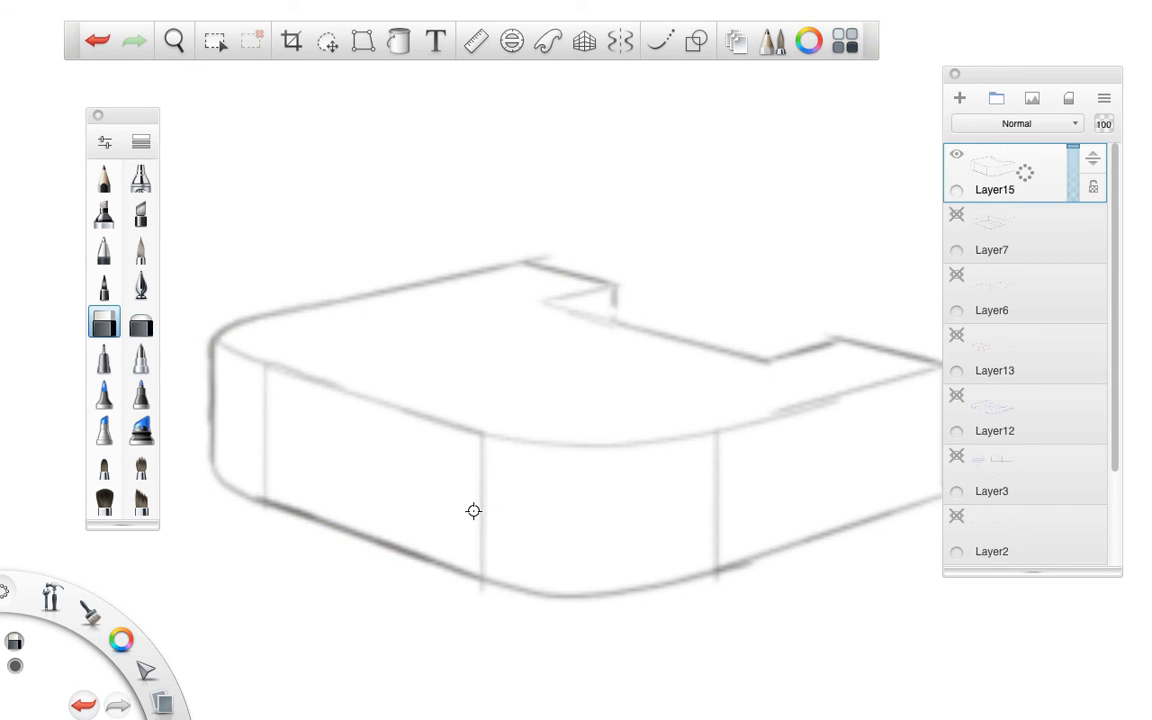
mouse_move(541, 301)
left_mouse_down()
mouse_move(594, 319)
mouse_move(560, 293)
mouse_move(596, 310)
left_mouse_up()
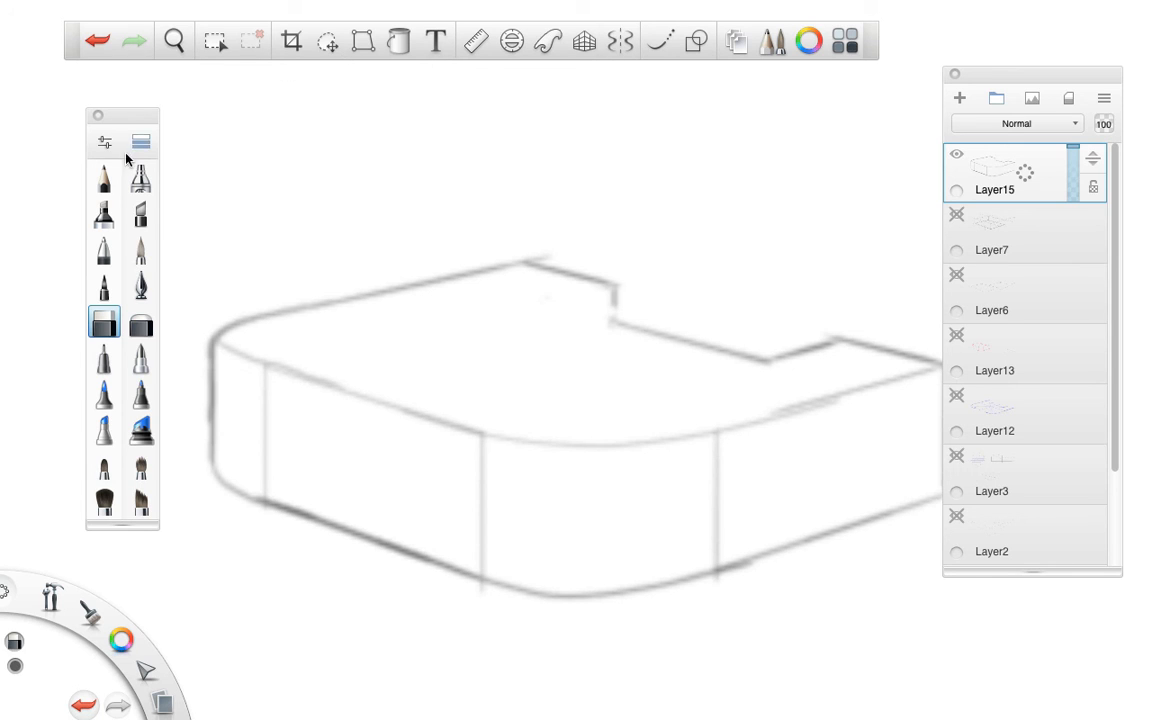
- Sketch a notched profile with one sloping side above the solid in pencil, and mark the slope
left_click(100, 174)
mouse_move(397, 128)
left_mouse_down()
mouse_move(397, 220)
mouse_move(452, 123)
mouse_move(475, 127)
left_mouse_up()
mouse_move(707, 128)
left_mouse_down()
mouse_move(812, 122)
mouse_move(775, 136)
mouse_move(772, 126)
mouse_move(773, 219)
left_mouse_up()
mouse_move(707, 126)
left_mouse_down()
mouse_move(710, 175)
mouse_move(556, 179)
left_mouse_up()
mouse_move(476, 127)
left_mouse_down()
mouse_move(560, 175)
mouse_move(527, 142)
left_mouse_up()
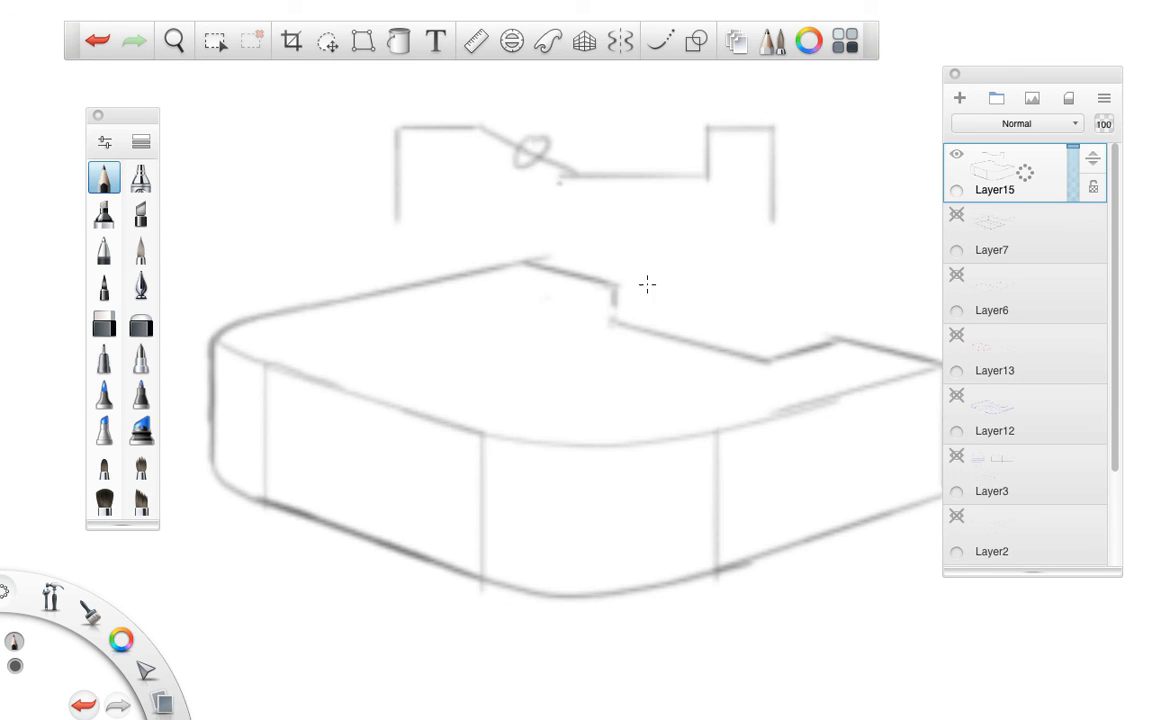
mouse_move(614, 293)
left_mouse_down()
mouse_move(609, 309)
mouse_move(618, 302)
left_mouse_up()
- Undo the profile sketch and the last erasure of the notch's inner lines
key("ctrl+z")
key("ctrl+z")
key("ctrl+z")
key("ctrl+z")
key("ctrl+z")
key("ctrl+z")
key("ctrl+z")
key("ctrl+z")
key("ctrl+z")
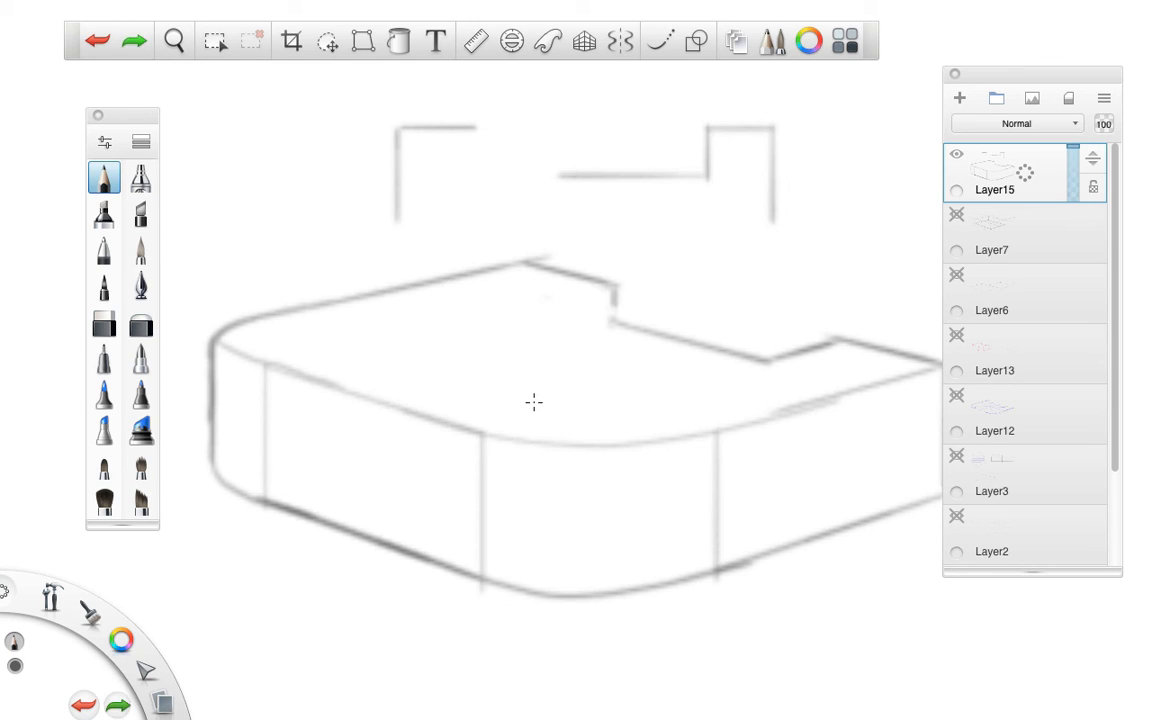
key("ctrl+z")
key("ctrl+z")
key("ctrl+z")
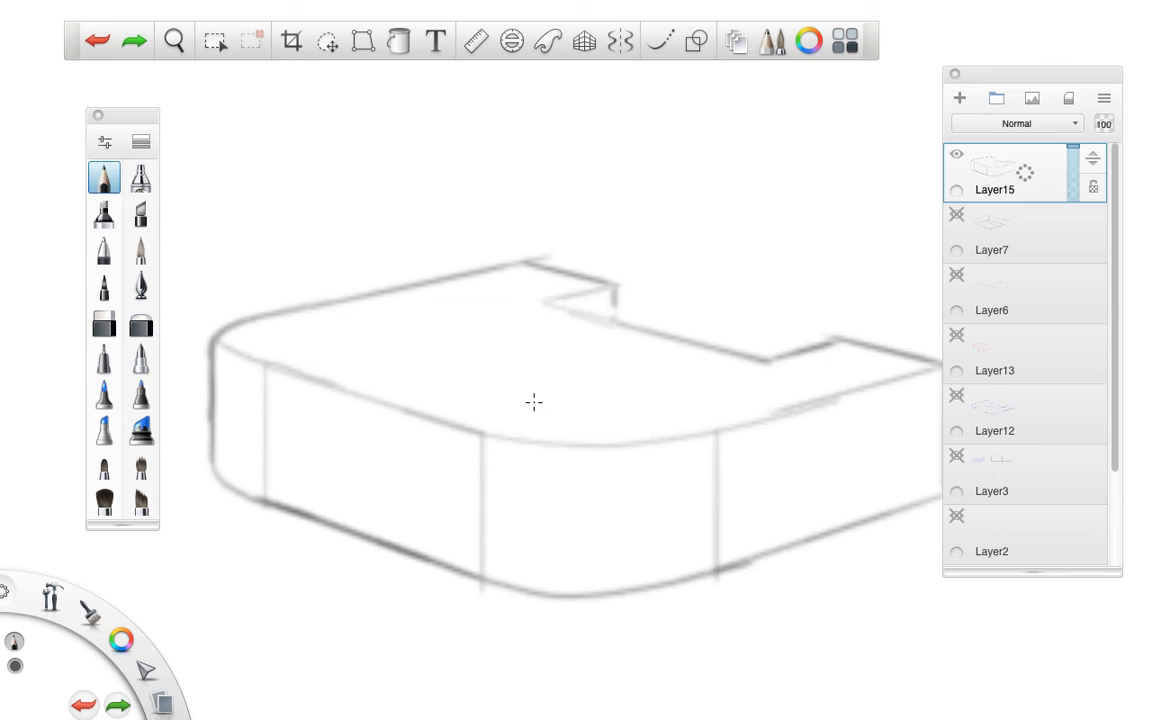
- Retrace the notch's short vertical in dark grey, and show Layer13 and Layer7 over the tracing
left_click_drag(614, 288, 613, 326)
left_click(957, 336)
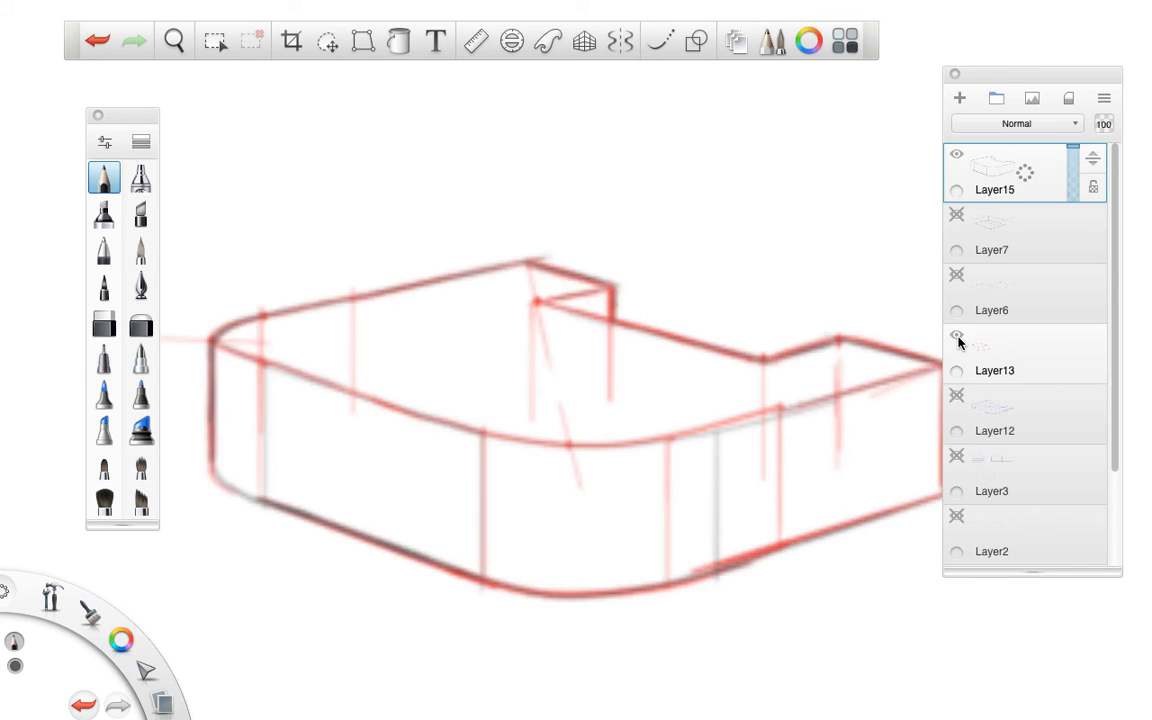
left_click(956, 456)
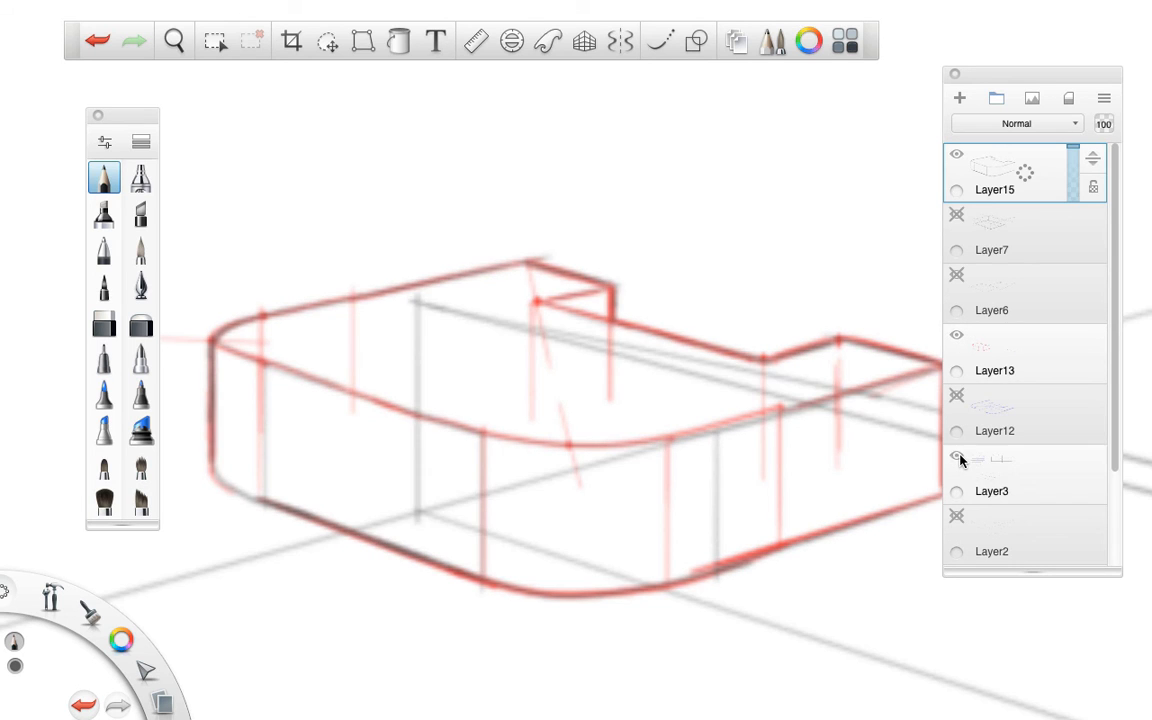
left_click(956, 456)
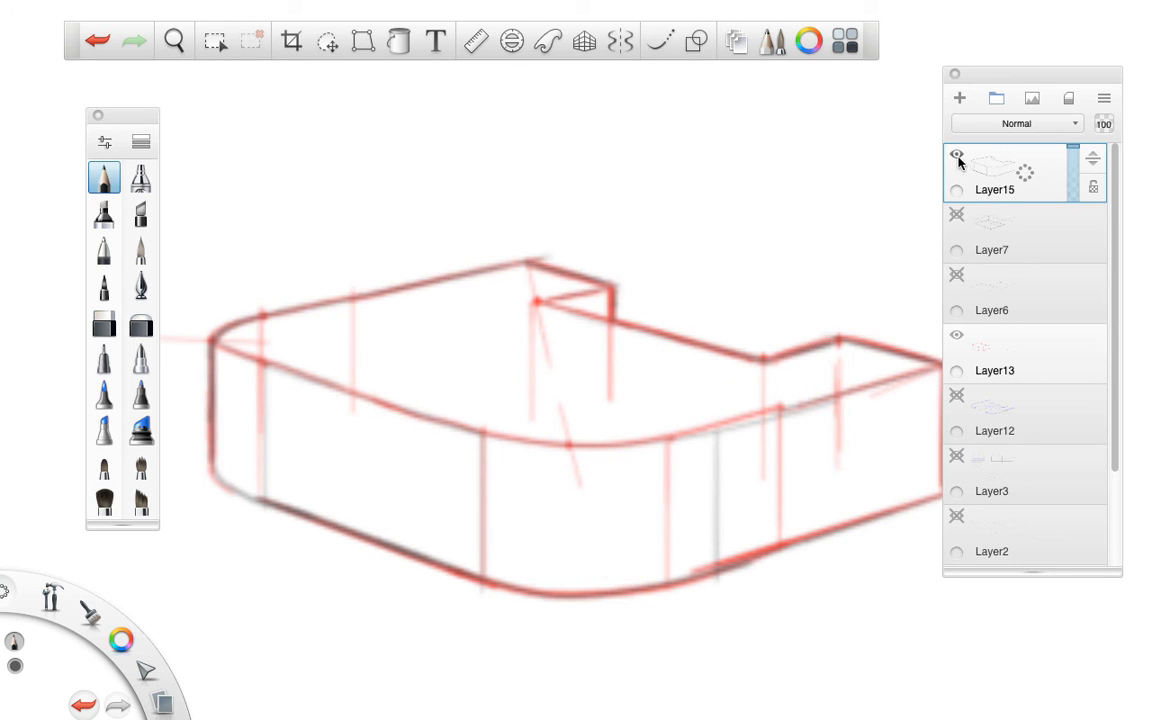
left_click(956, 216)
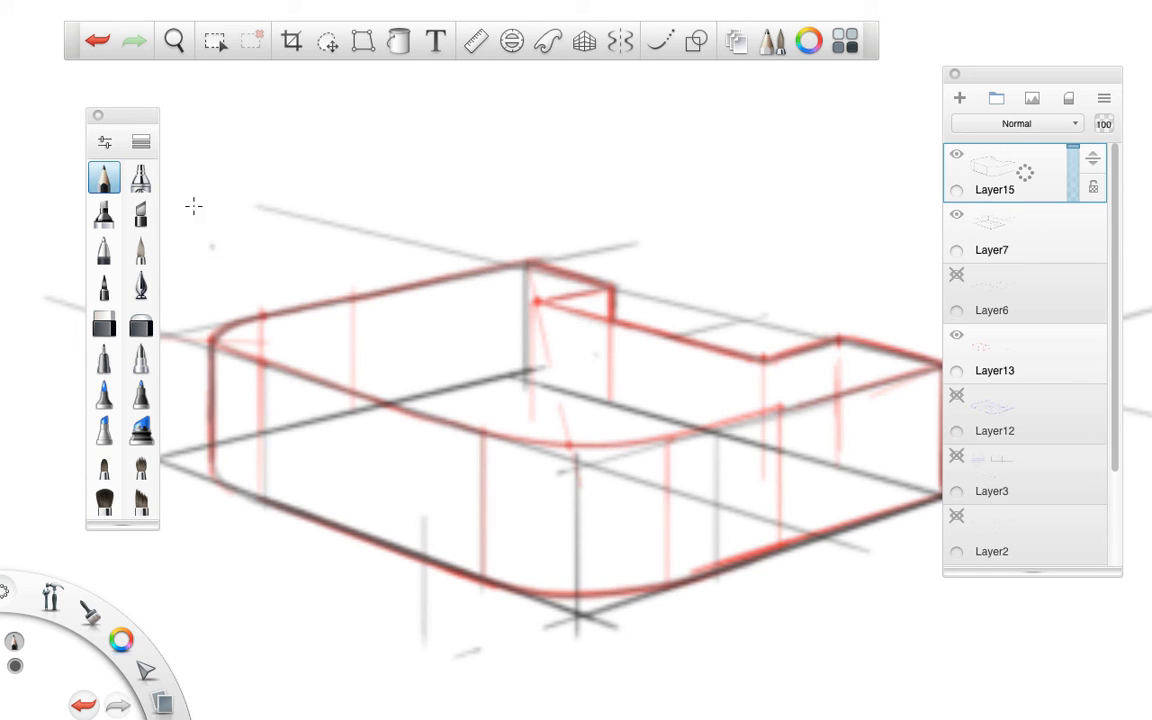
- Draw part of the first diagonal of the construction box's front-left face with the ruler, from its lower left to upper right corner
left_click_drag(116, 116, 62, 113)
left_click(475, 40)
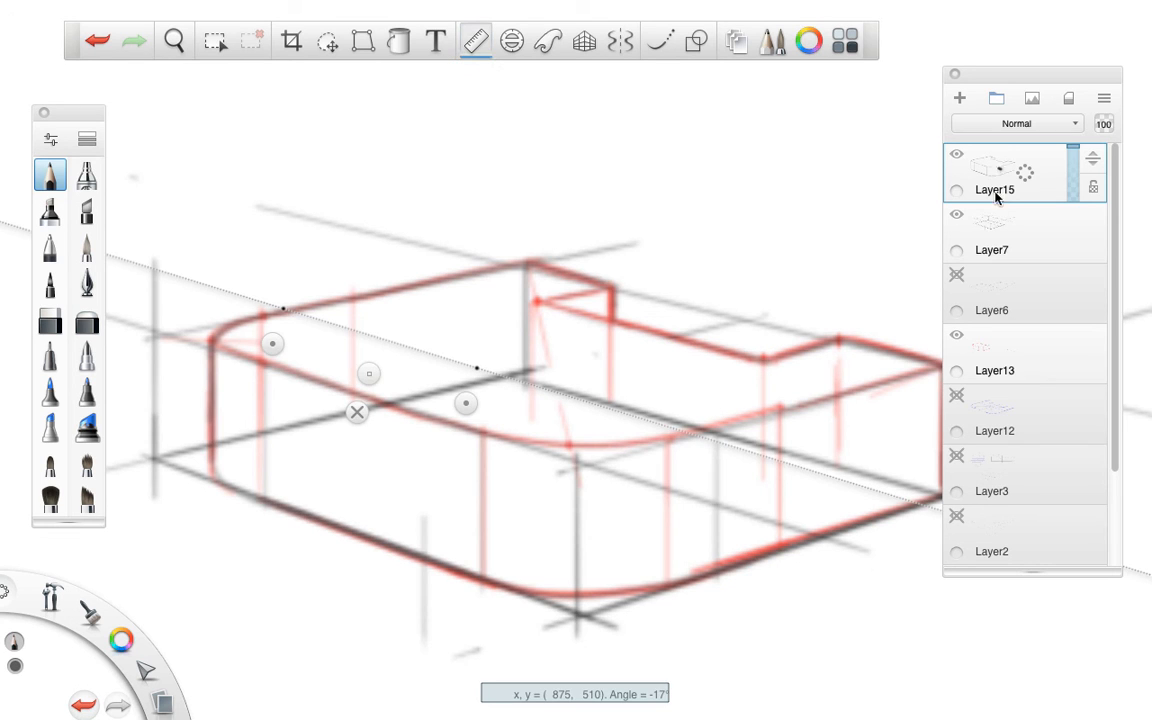
left_click_drag(272, 343, 148, 487)
left_click_drag(512, 406, 594, 502)
mouse_move(467, 463)
left_mouse_down()
mouse_move(352, 453)
mouse_move(311, 464)
left_mouse_up()
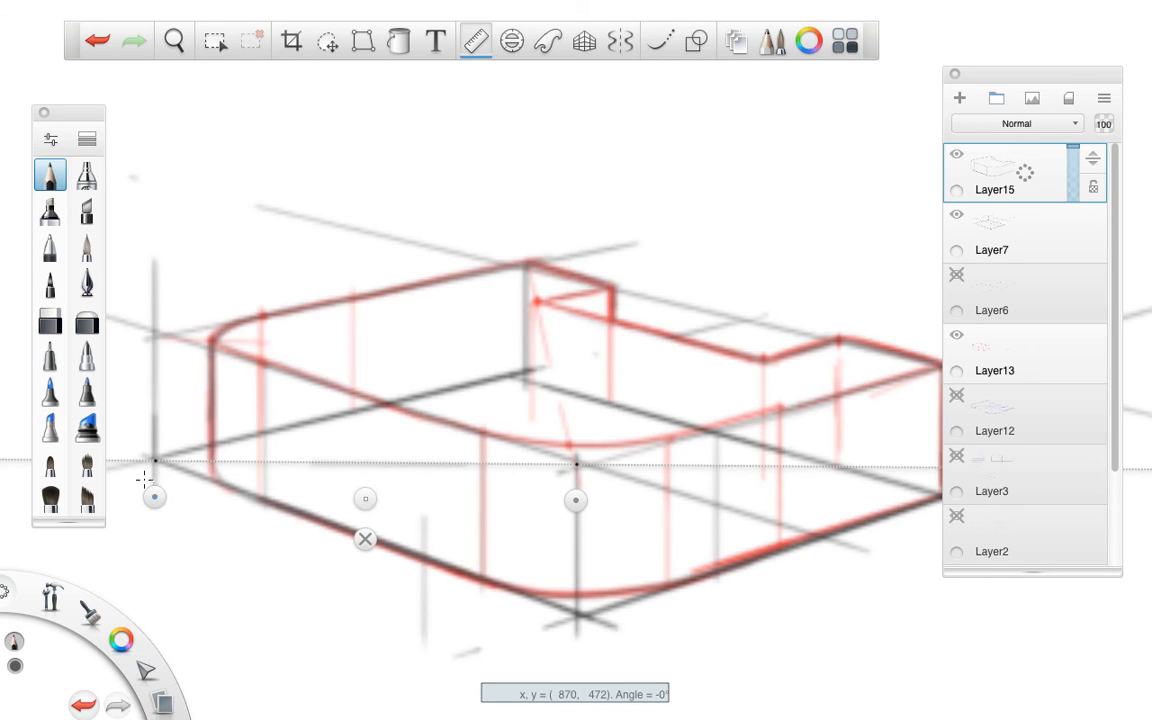
- Draw a short piece of the face's second diagonal with the ruler, and set the ruler vertical through the diagonals' crossing
left_click_drag(144, 480, 140, 352)
left_click_drag(568, 496, 571, 647)
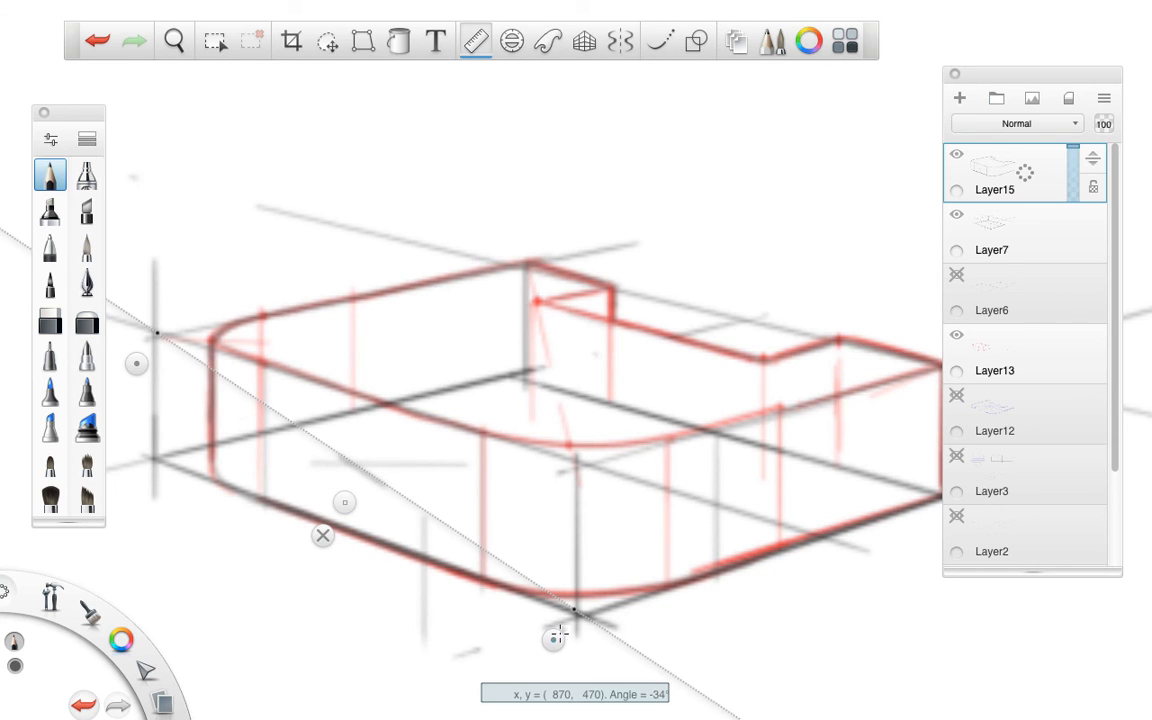
left_click_drag(558, 632, 262, 565)
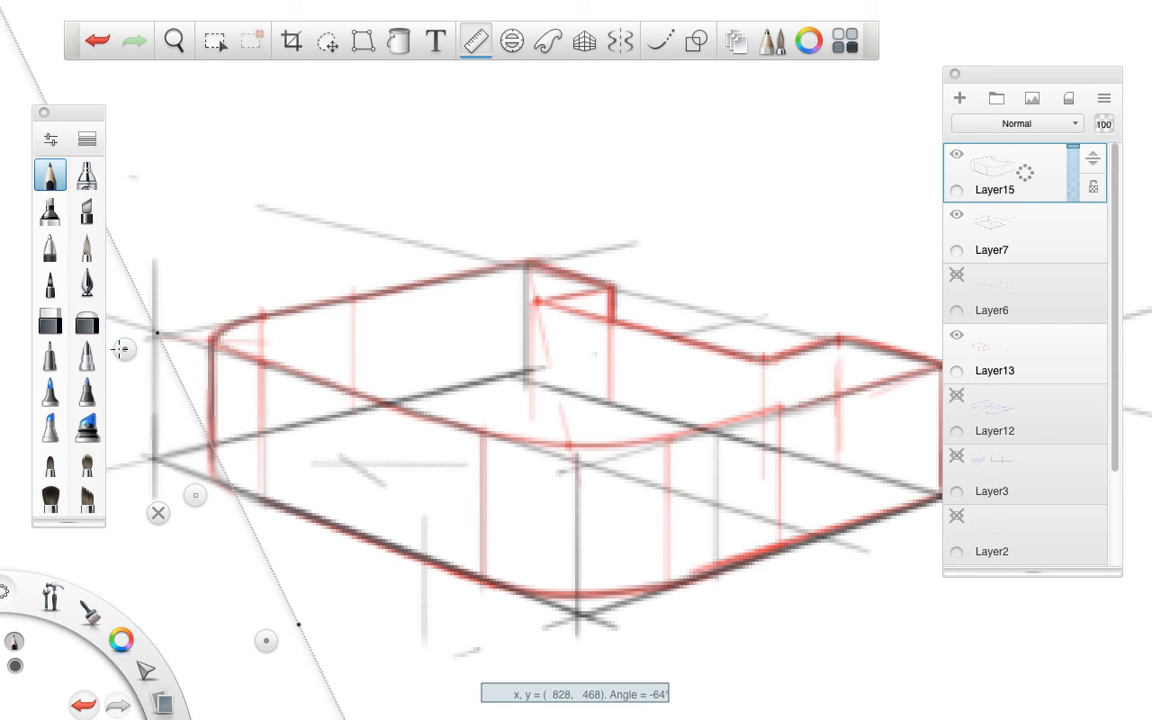
left_click_drag(120, 348, 193, 370)
left_click_drag(193, 476, 390, 472)
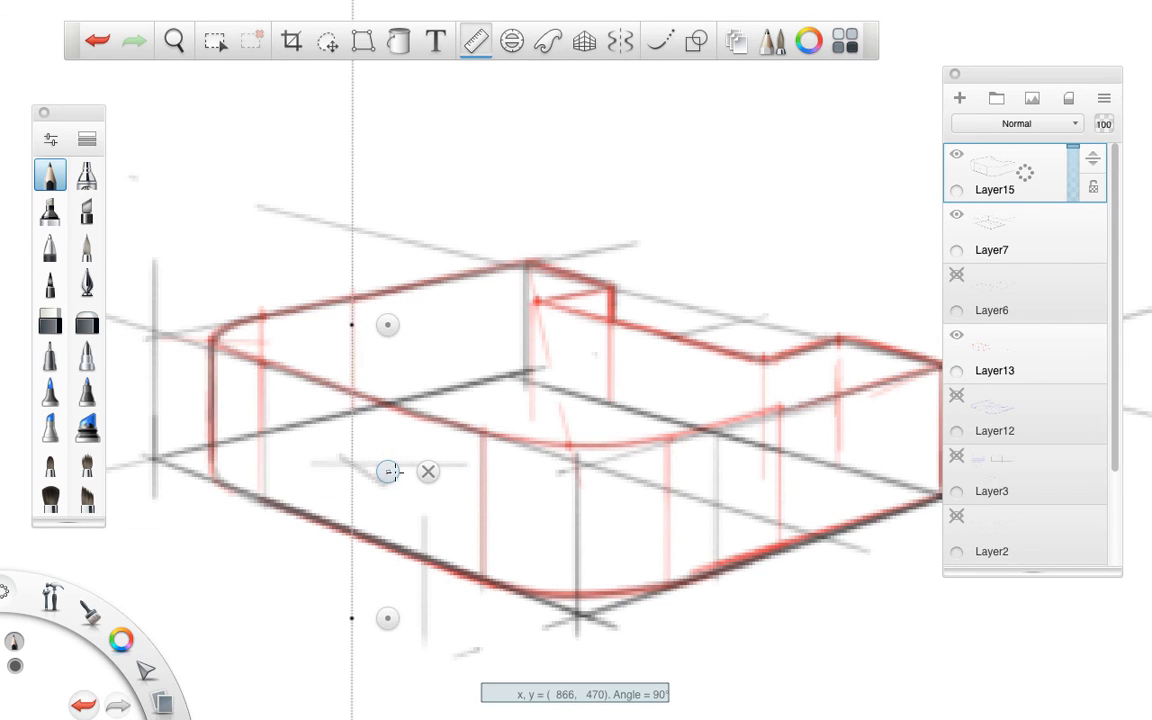
- Hide Layer7 and Layer15 so that only the red Layer13 sketch remains shown
left_click(956, 156)
left_click(956, 156)
left_click(956, 216)
left_click(956, 216)
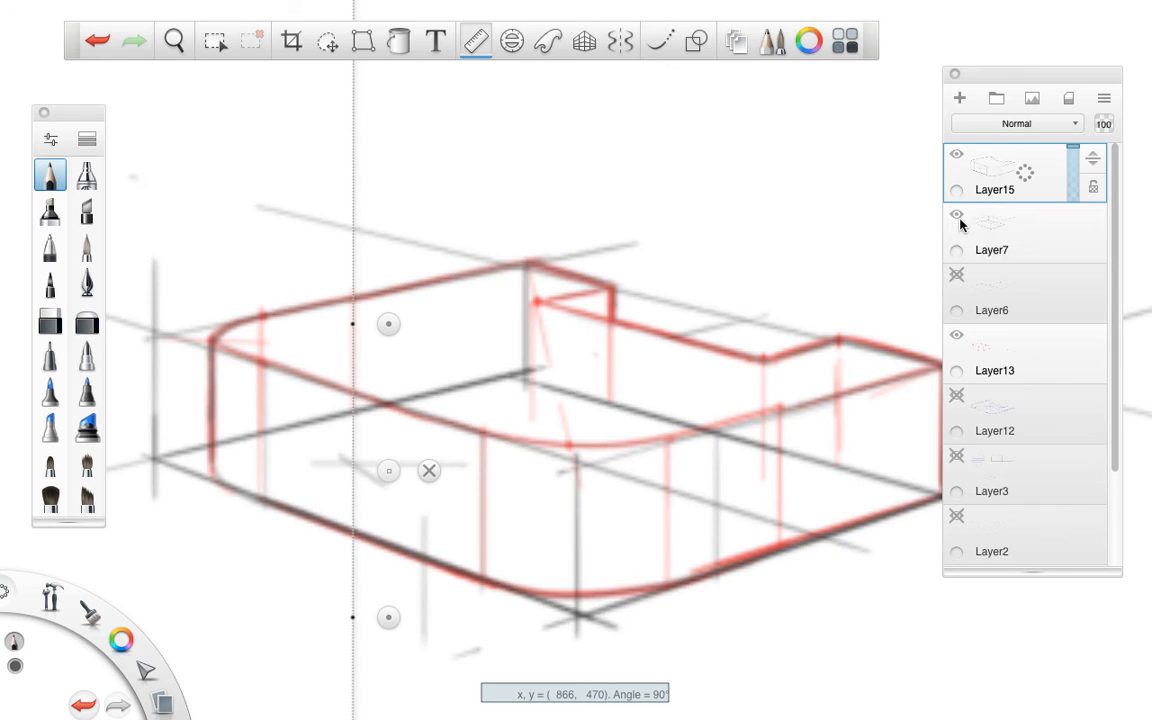
left_click(956, 216)
left_click(957, 157)
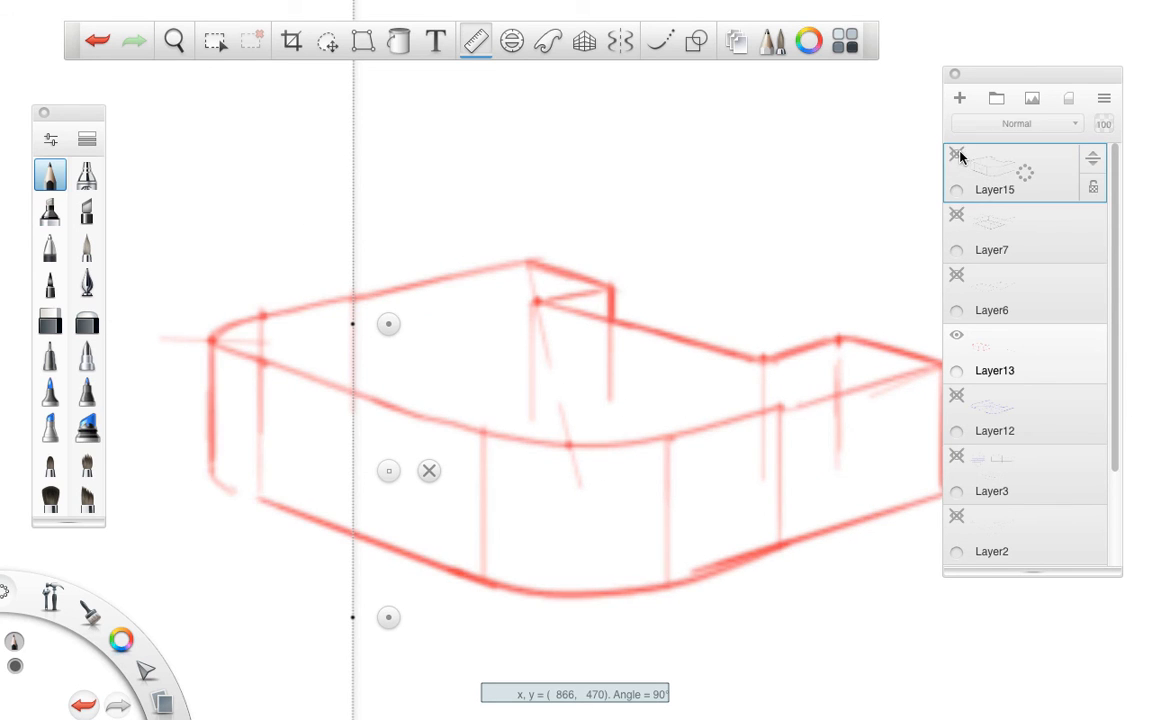
- Show Layer15 without Layer13, and draw a faint line across the top face from the front-left face's middle vertical to the back edge
left_click(957, 157)
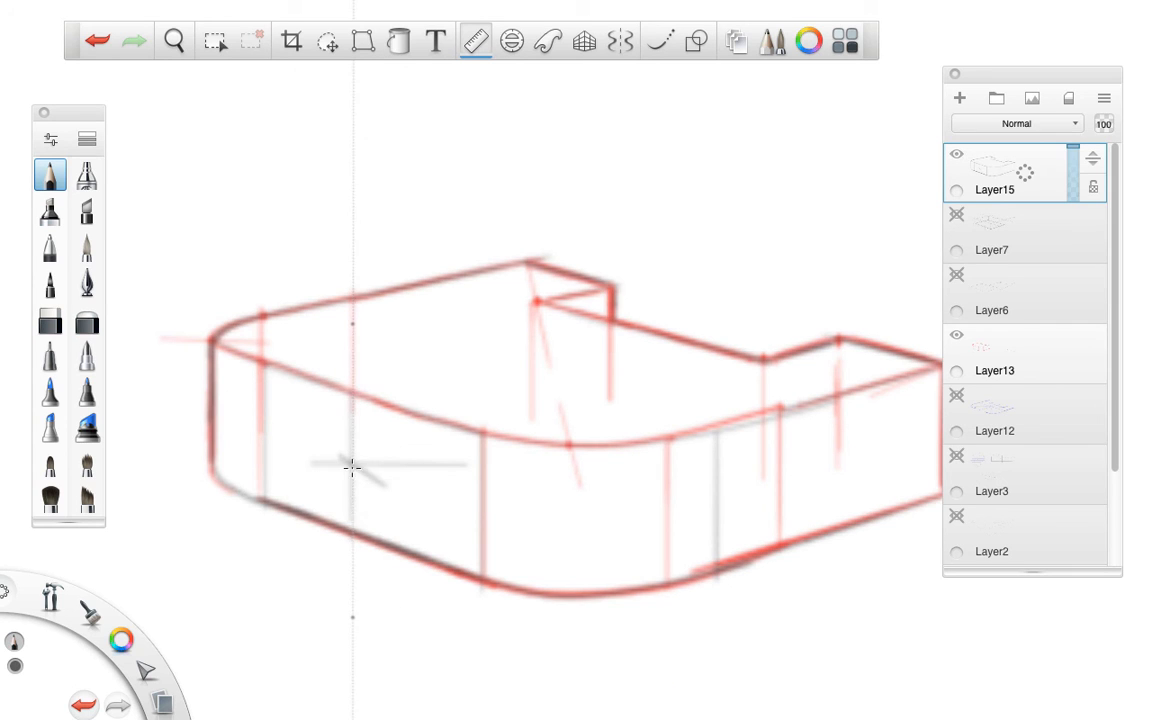
left_click(957, 335)
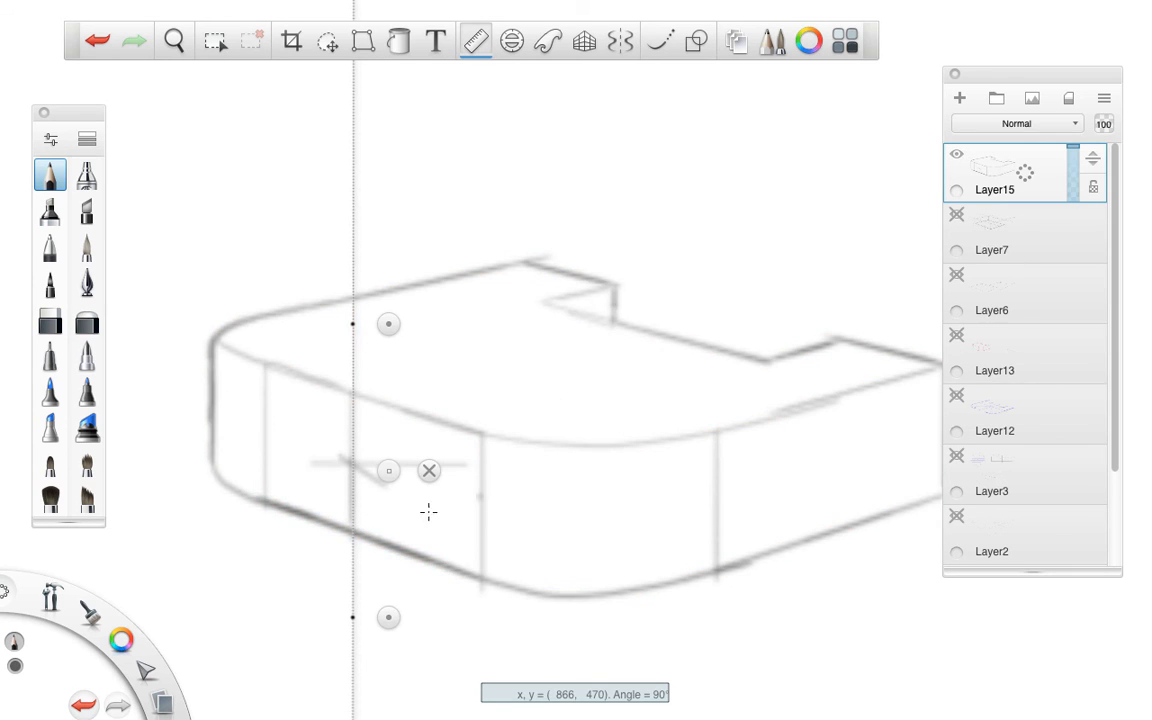
left_click(429, 471)
scroll(437, 425, "down", 5)
mouse_move(438, 424)
left_mouse_down()
mouse_move(771, 476)
mouse_move(795, 472)
mouse_move(831, 435)
mouse_move(850, 437)
left_mouse_up()
- Erase the horizontal and diagonal construction marks on the front-left face, and retrace the middle vertical in pencil
key("space")
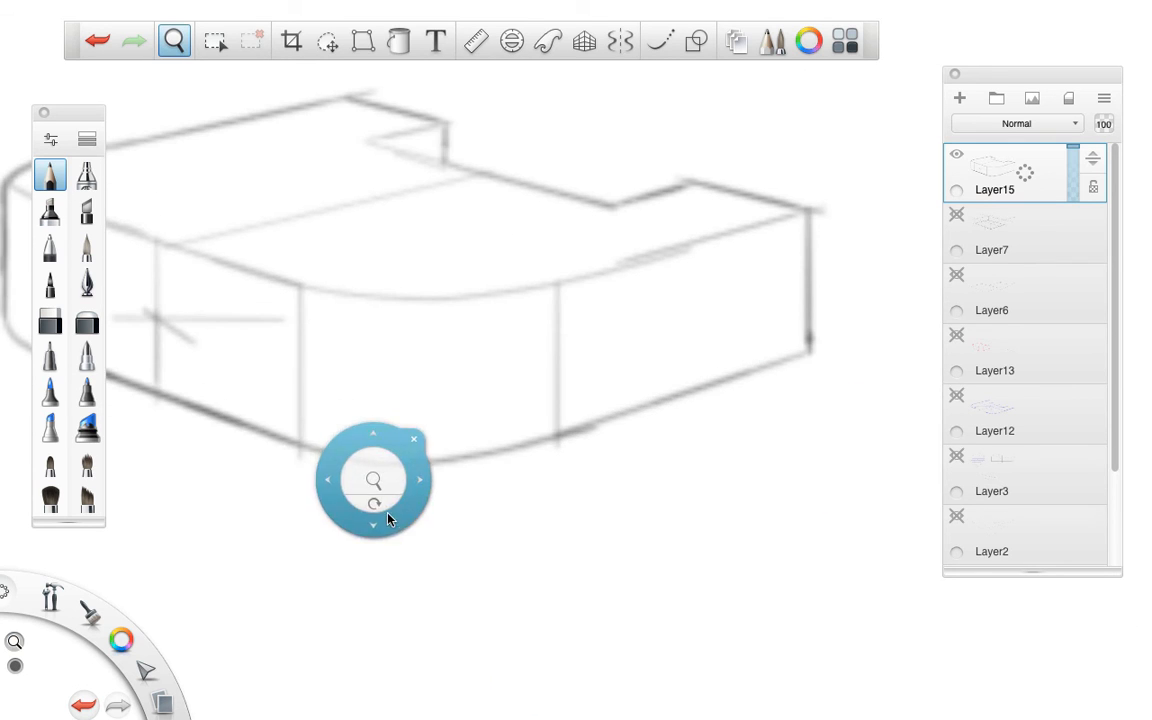
left_click_drag(387, 513, 659, 566)
key("e")
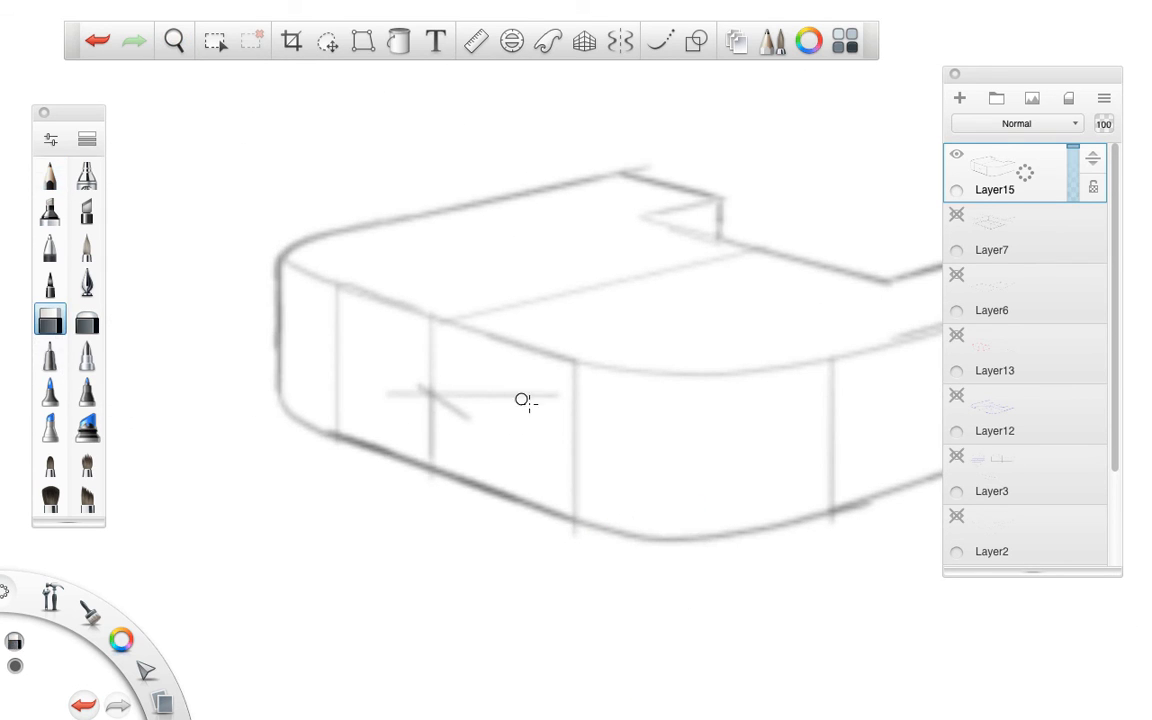
left_click_drag(517, 391, 463, 400)
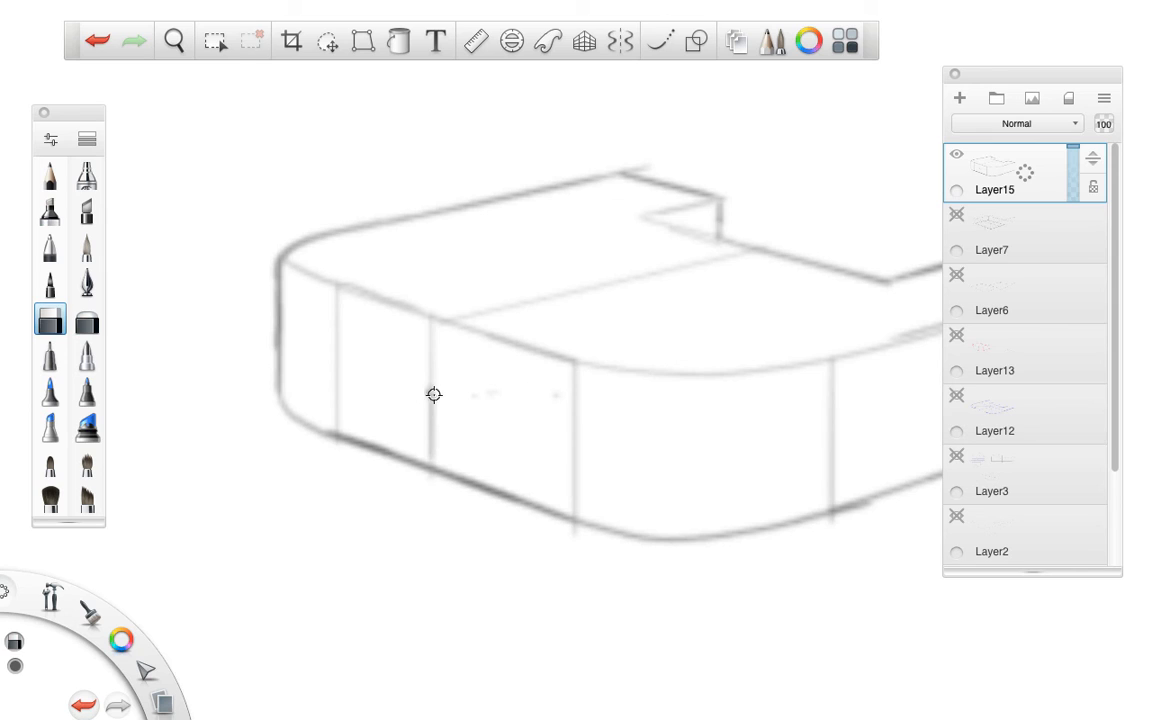
left_click_drag(432, 394, 546, 397)
left_click(50, 176)
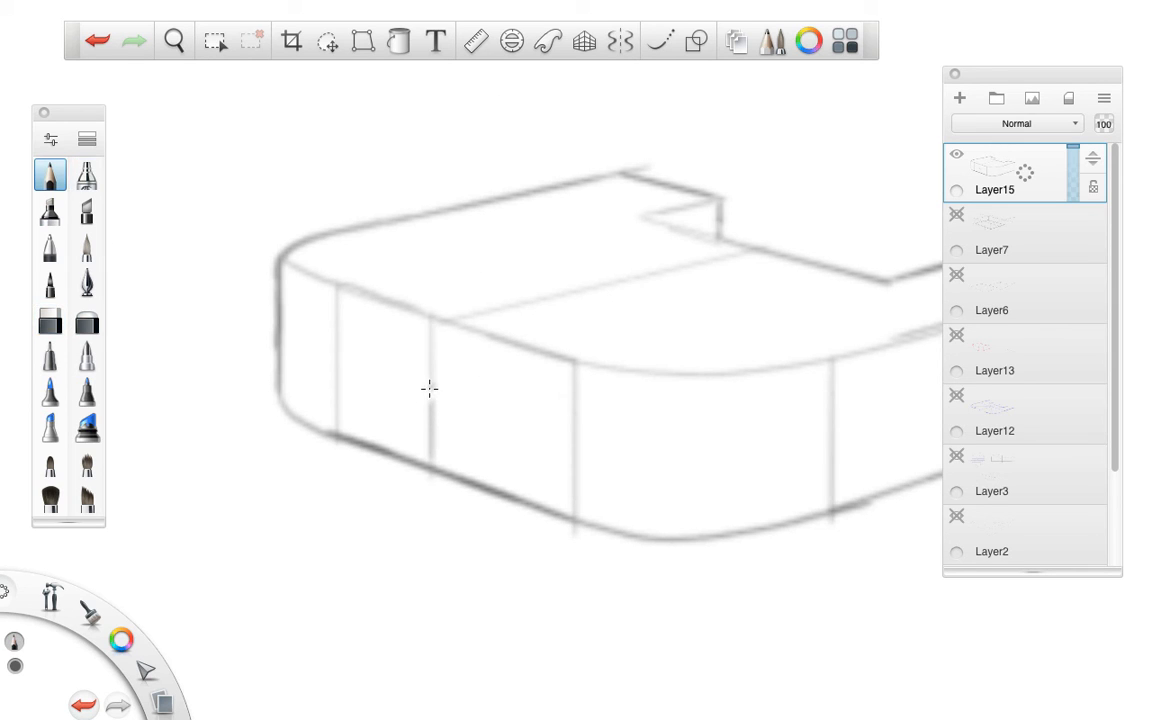
left_click_drag(430, 381, 428, 466)
- Check the traced solid briefly against Layer7, Layer2 and Layer3, leaving all three hidden
key("space")
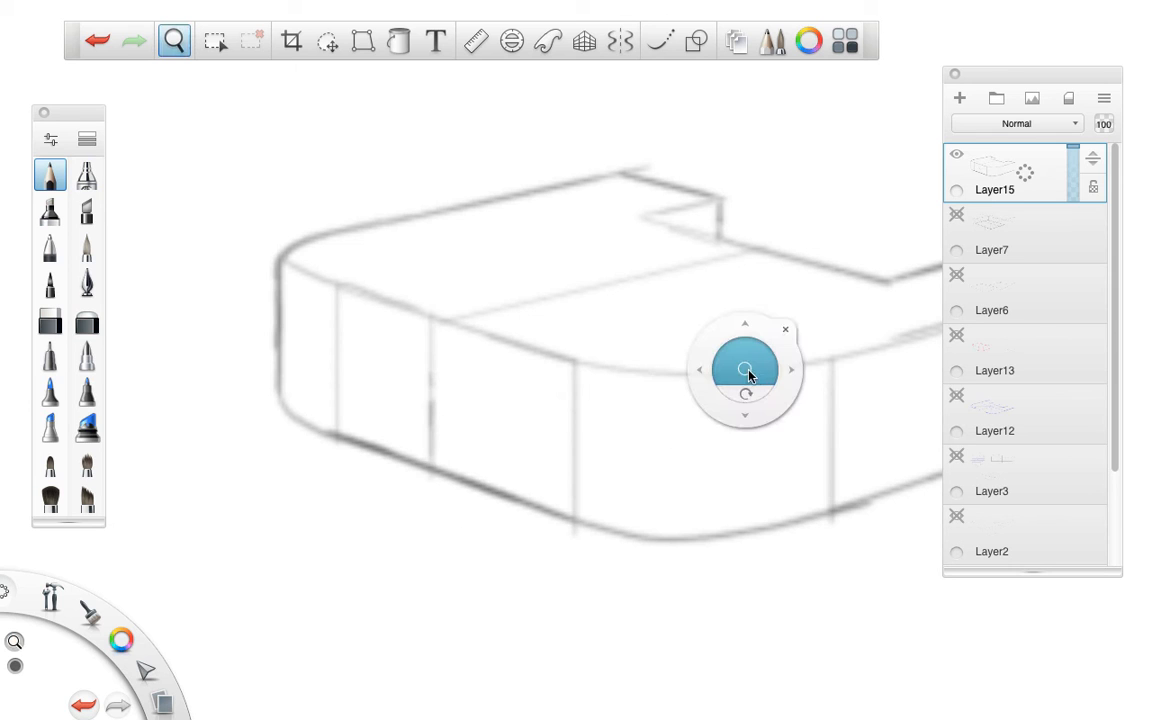
mouse_move(748, 369)
left_mouse_down()
mouse_move(750, 360)
mouse_move(687, 388)
left_mouse_up()
mouse_move(709, 437)
left_mouse_down()
mouse_move(507, 419)
mouse_move(511, 451)
left_mouse_up()
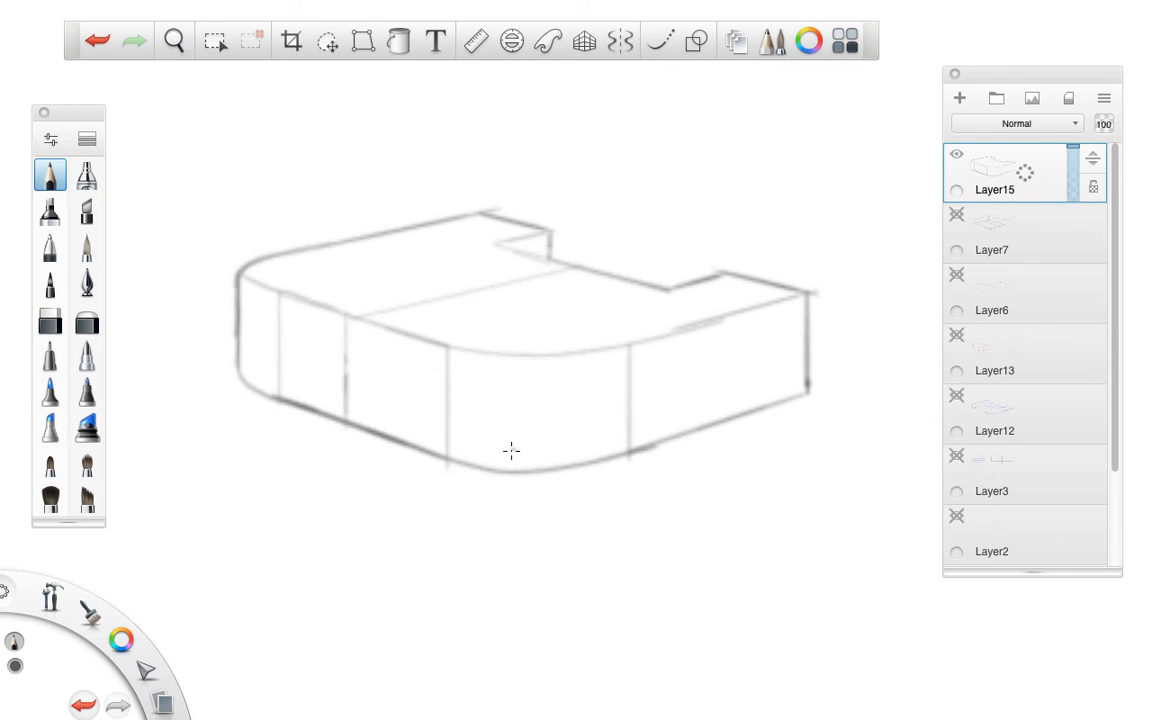
key("space")
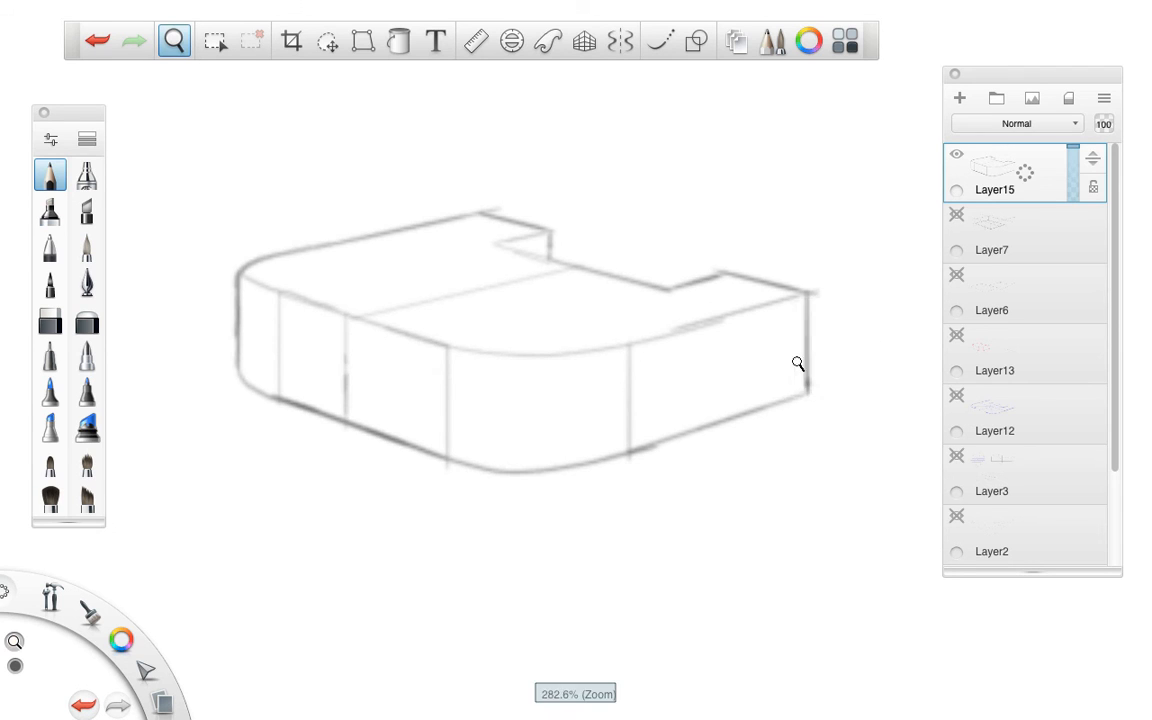
left_click_drag(800, 360, 588, 442)
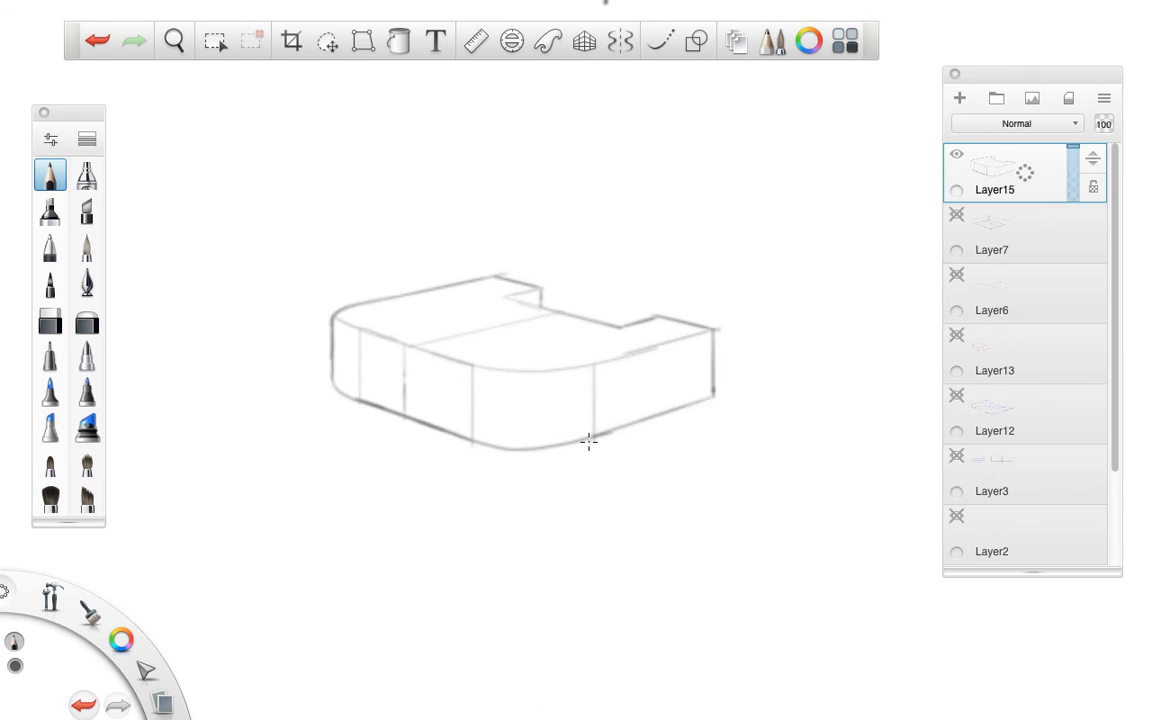
left_click(958, 216)
left_click(958, 216)
left_click(958, 518)
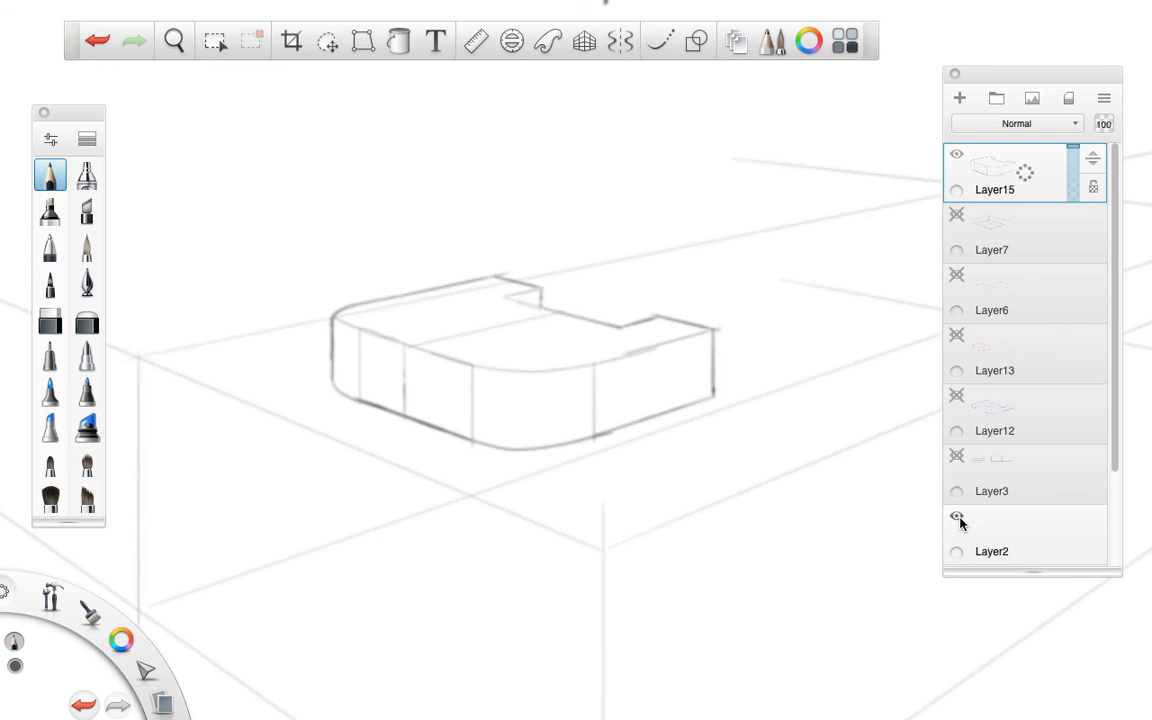
left_click(958, 518)
left_click(957, 456)
left_click(958, 455)
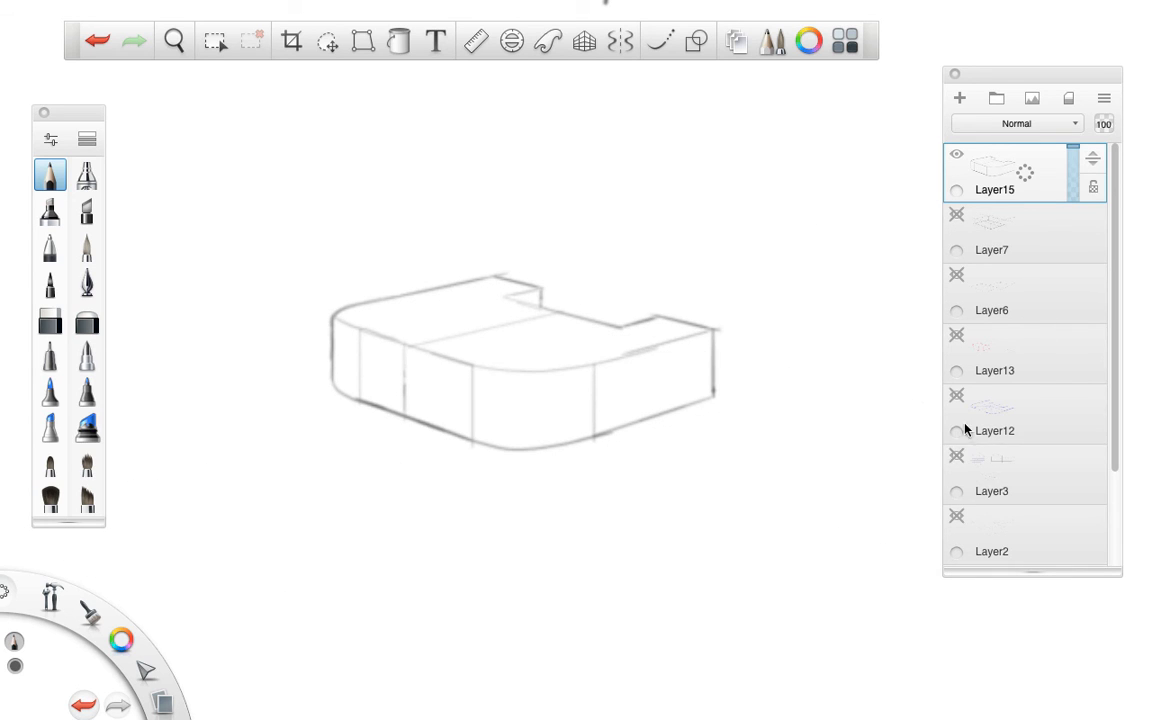
- Show Layer6's plane outline and Layer2's perspective box together with the traced solid, keeping Layer7 hidden
left_click(958, 275)
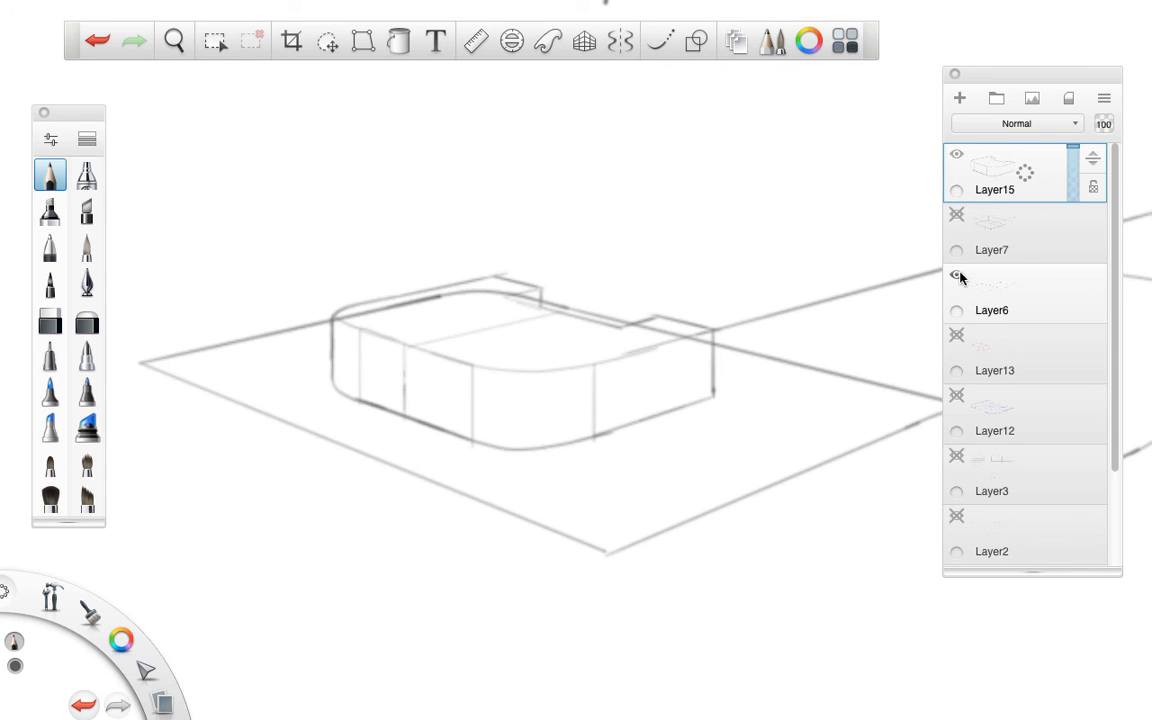
key("space")
left_click_drag(820, 400, 727, 408)
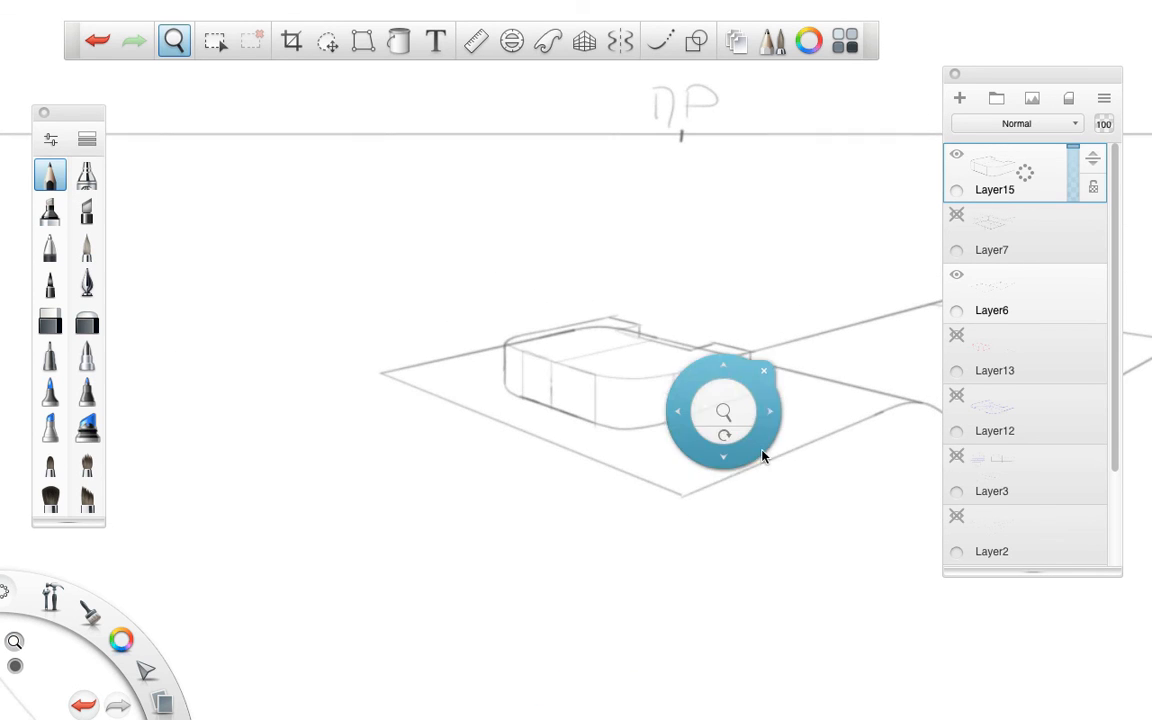
key("space")
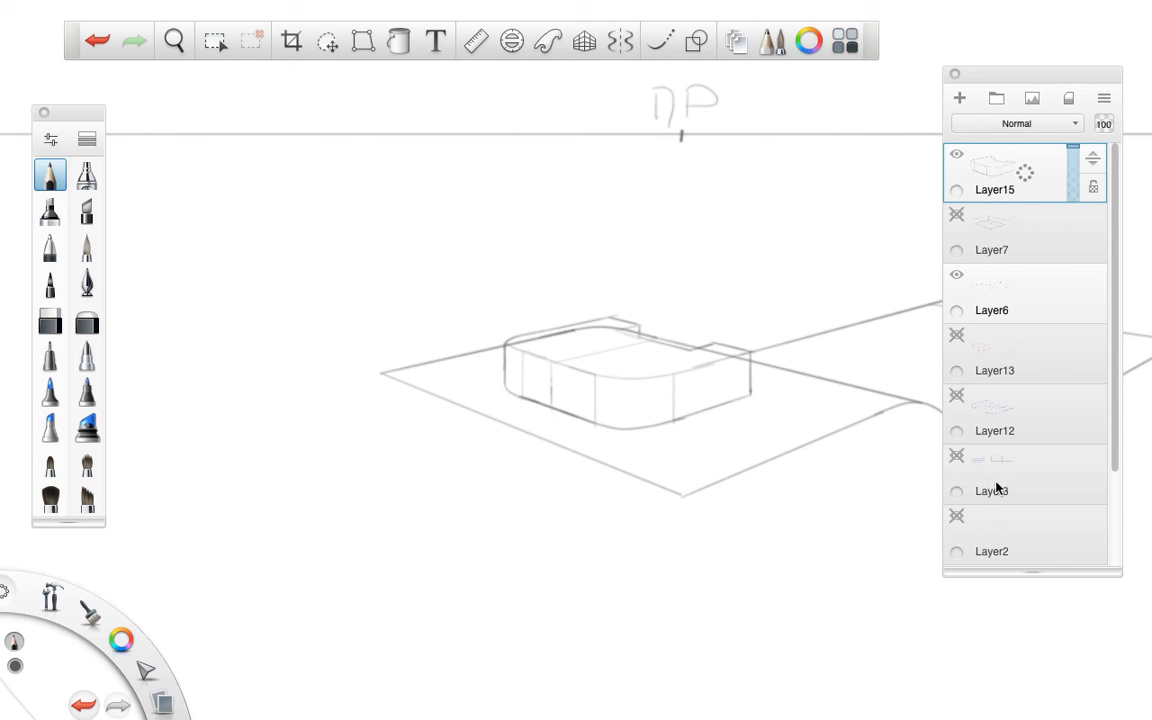
left_click(956, 516)
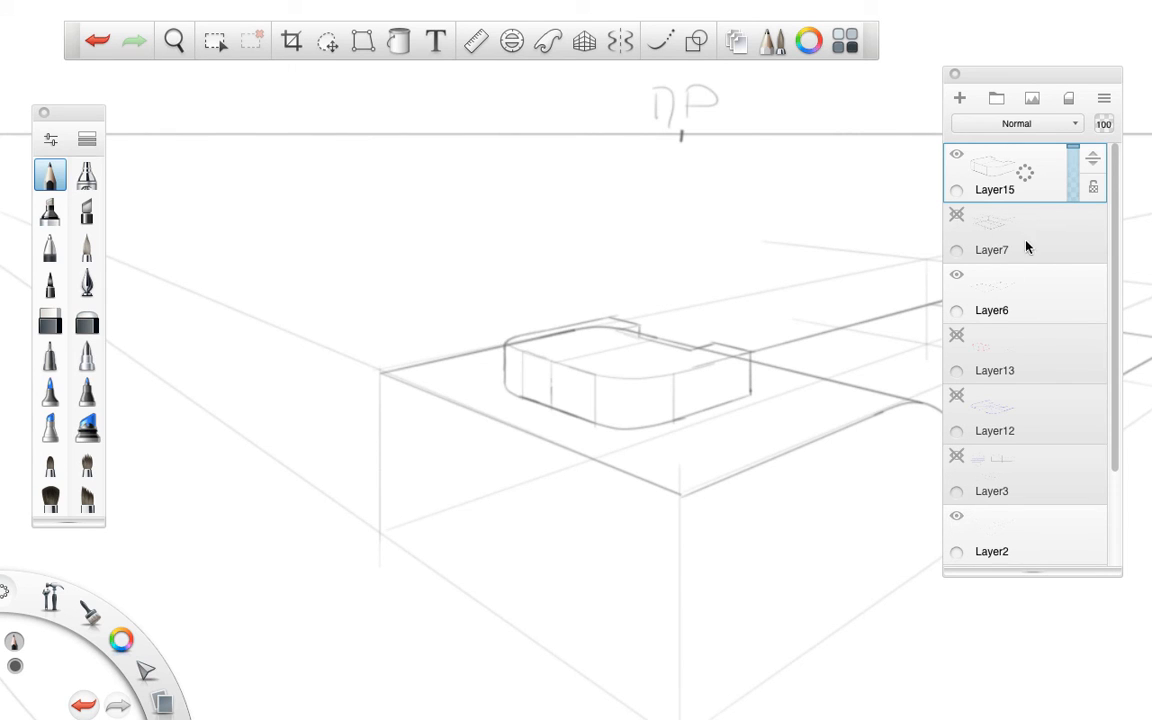
left_click(956, 216)
left_click(956, 216)
left_click(957, 276)
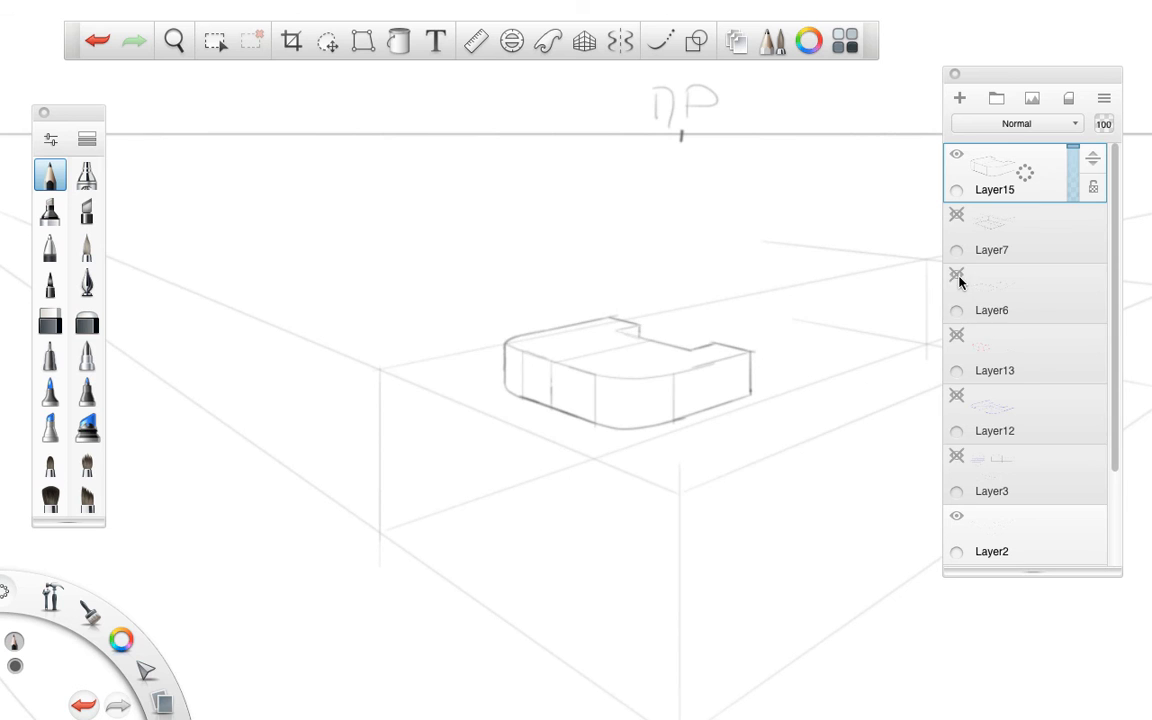
left_click(958, 277)
- Erase the parts of Layer6's plane outline that run through the traced solid
left_click(984, 287)
key("space")
mouse_move(725, 399)
left_mouse_down()
mouse_move(793, 369)
mouse_move(861, 360)
left_mouse_up()
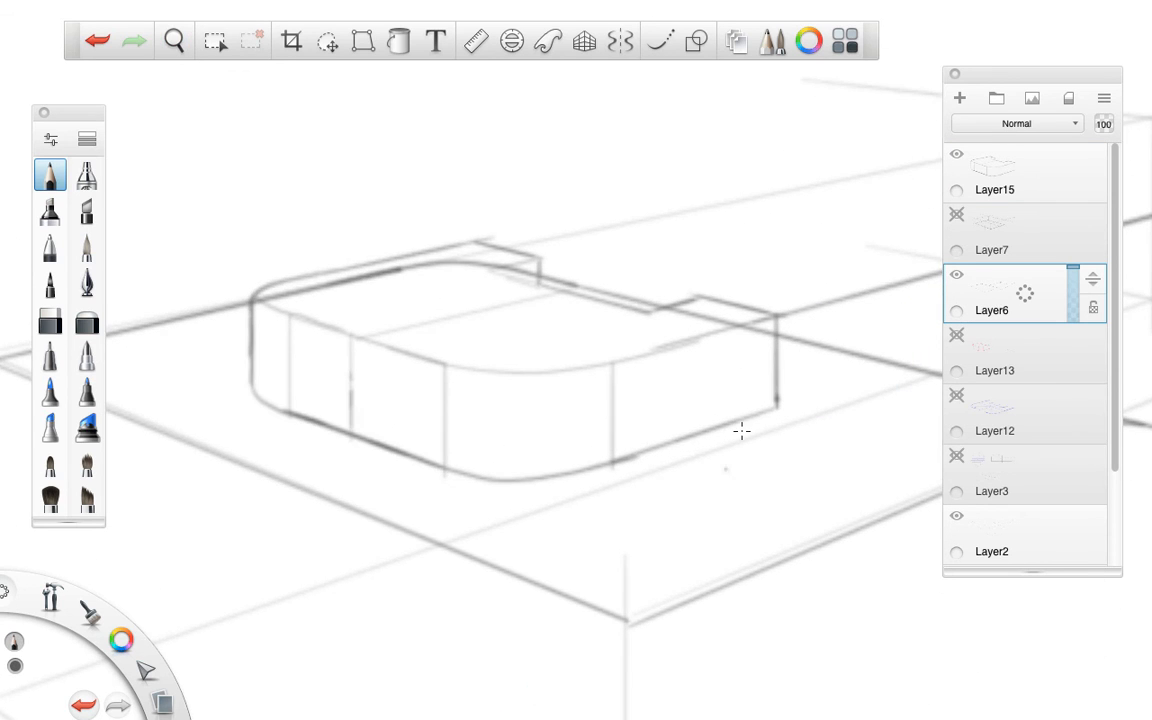
left_click(50, 320)
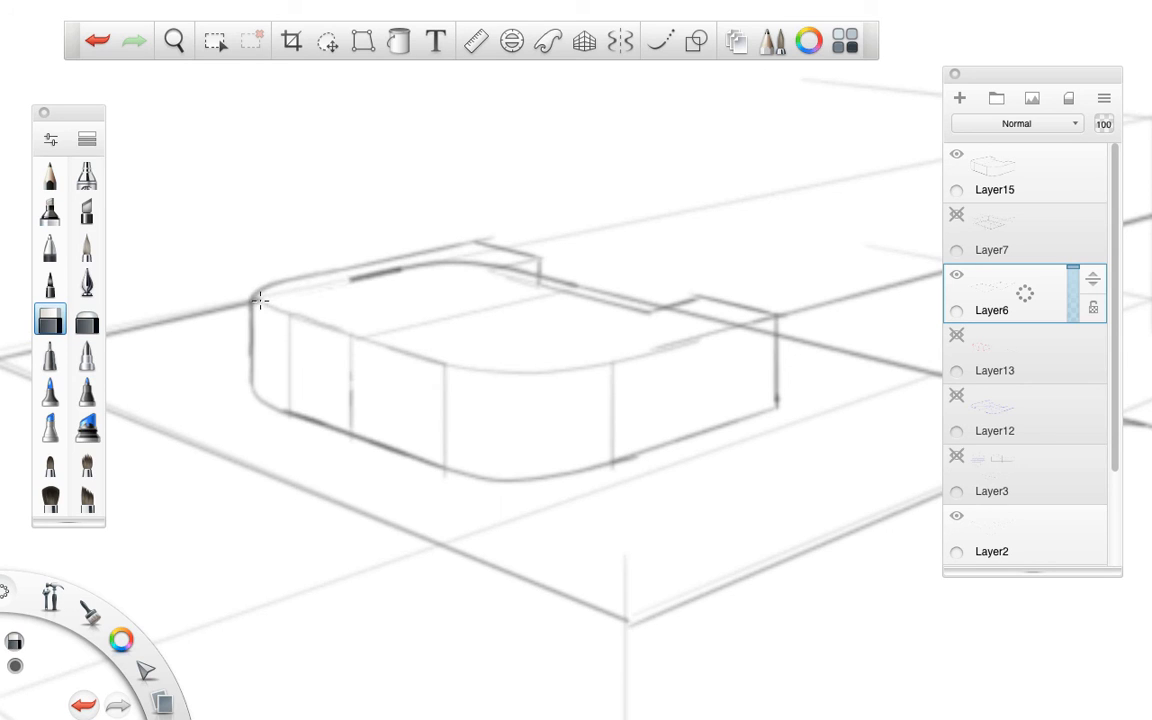
mouse_move(259, 300)
left_mouse_down()
mouse_move(382, 270)
mouse_move(497, 267)
left_mouse_up()
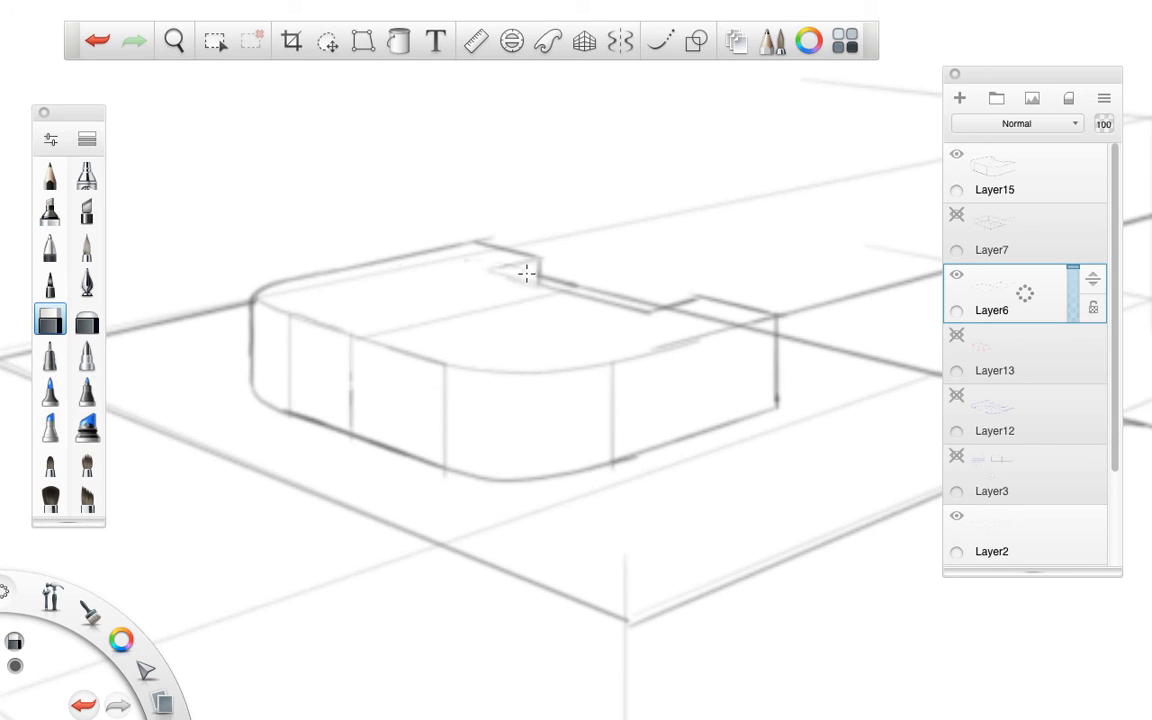
left_click_drag(673, 311, 730, 321)
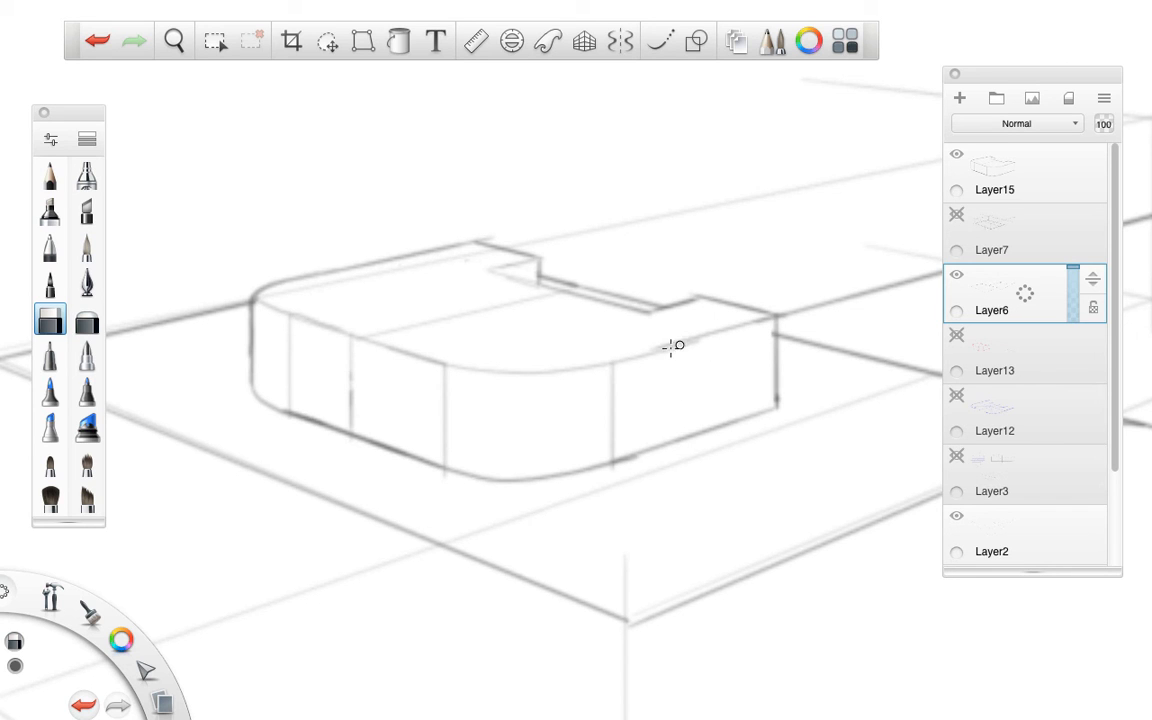
key("space")
left_click_drag(795, 432, 571, 403)
left_click_drag(558, 360, 382, 385)
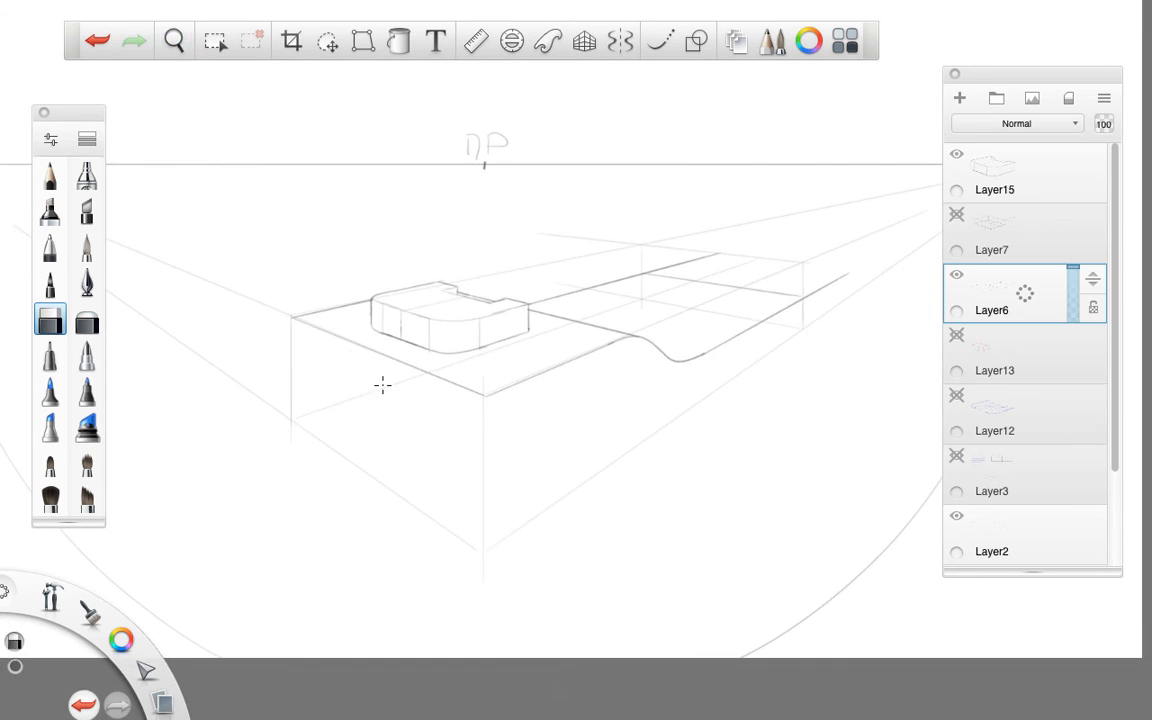